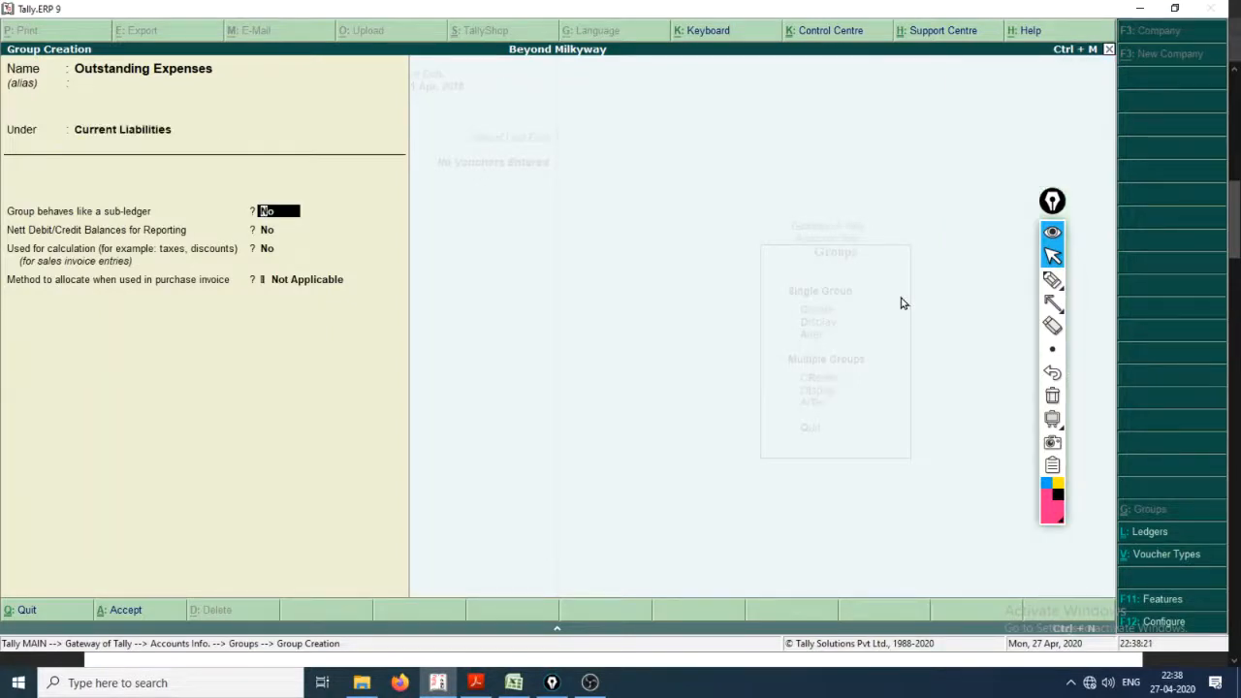
Step: Make the Outstanding Expenses group behave like a sub-ledger, keep its other default options, save it and leave group creation
key(Return)
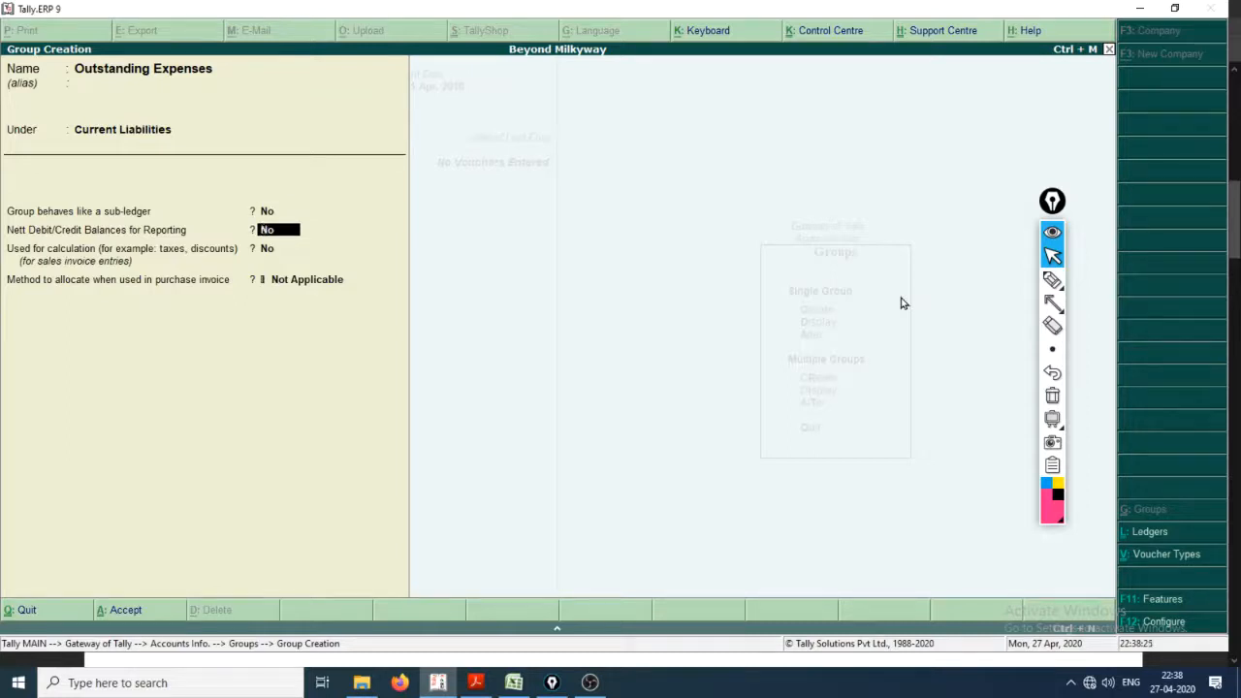
key(Up)
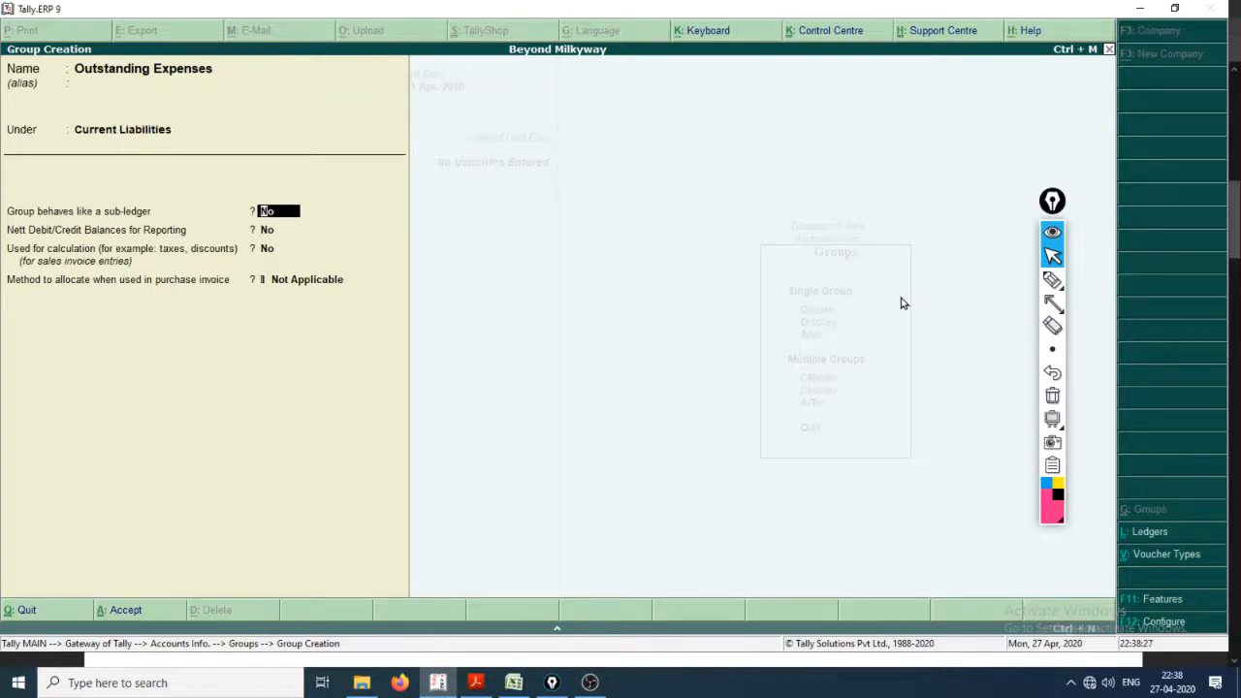
key(alt+Tab)
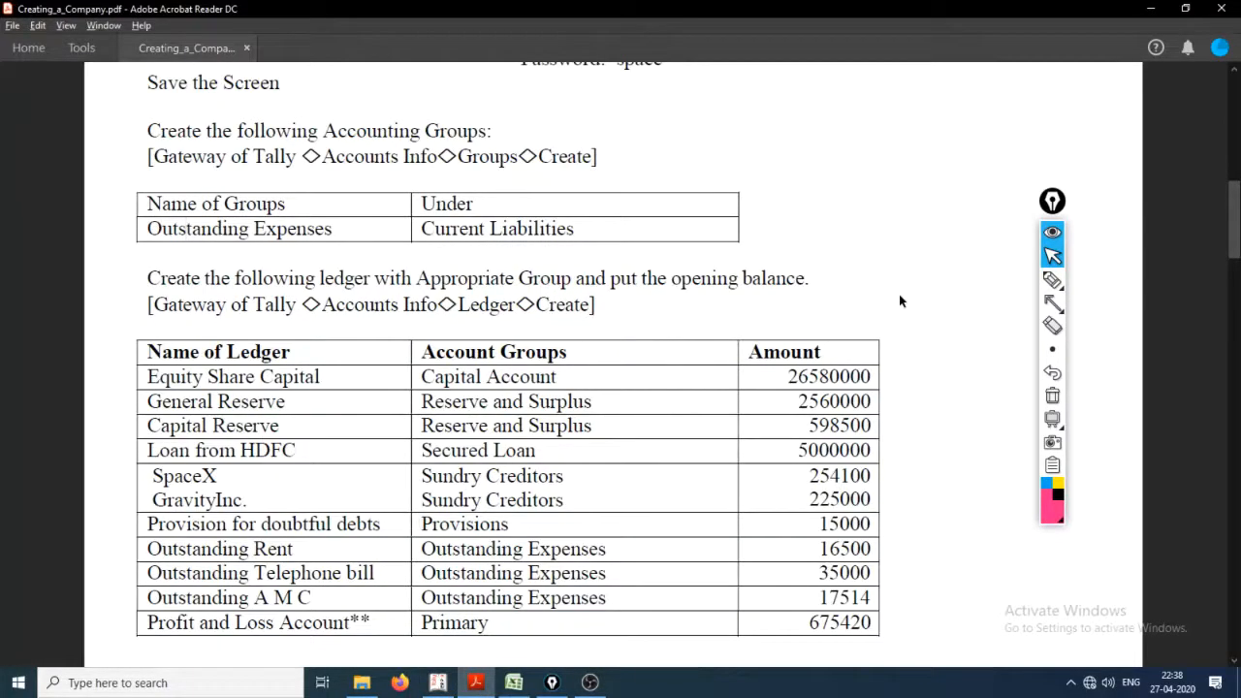
key(alt+Tab)
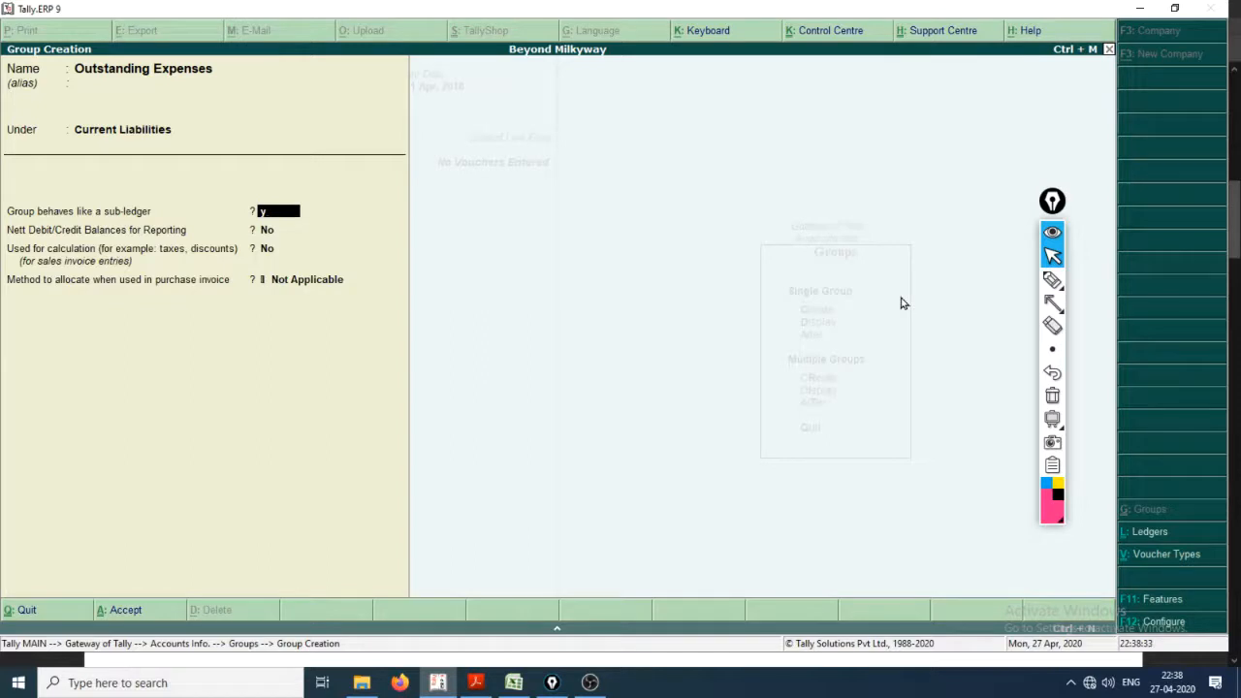
text(y)
key(Return)
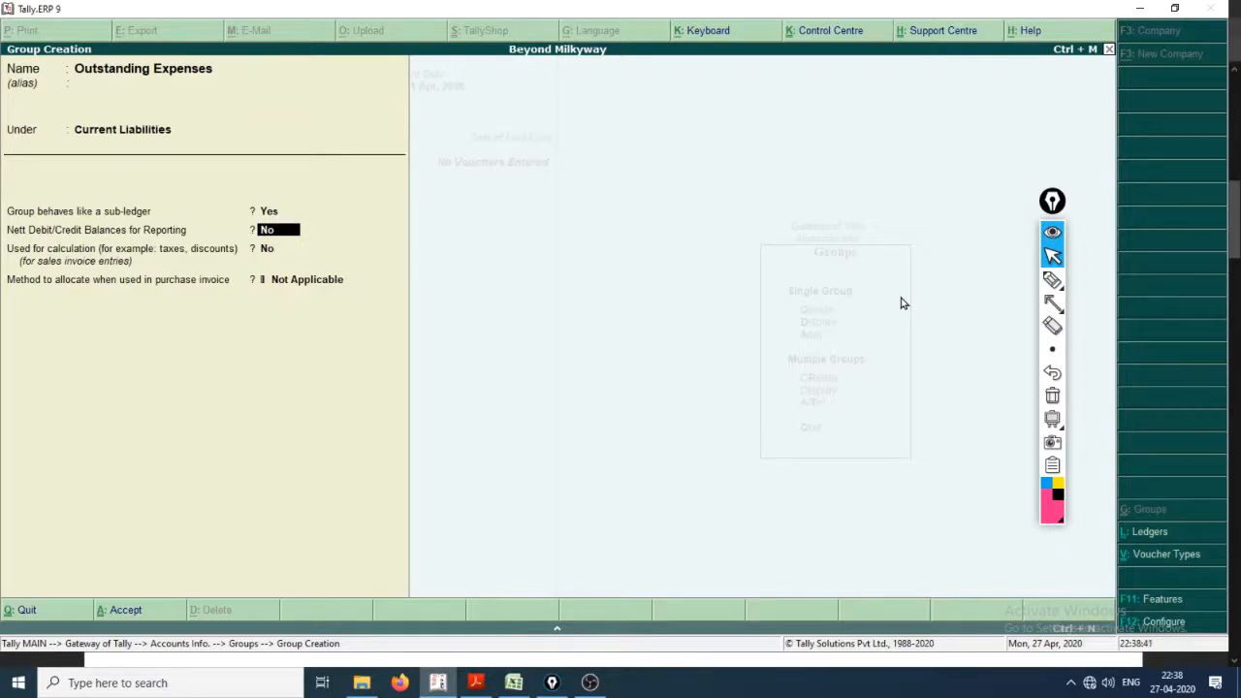
key(Return)
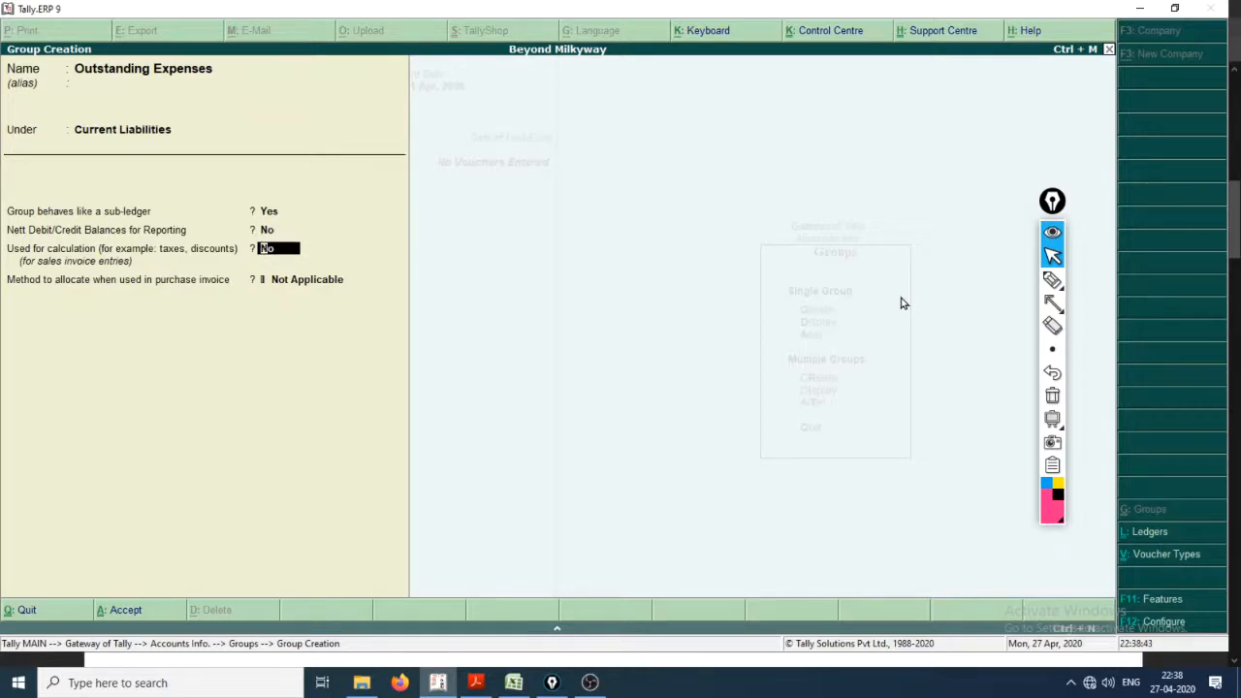
key(Return)
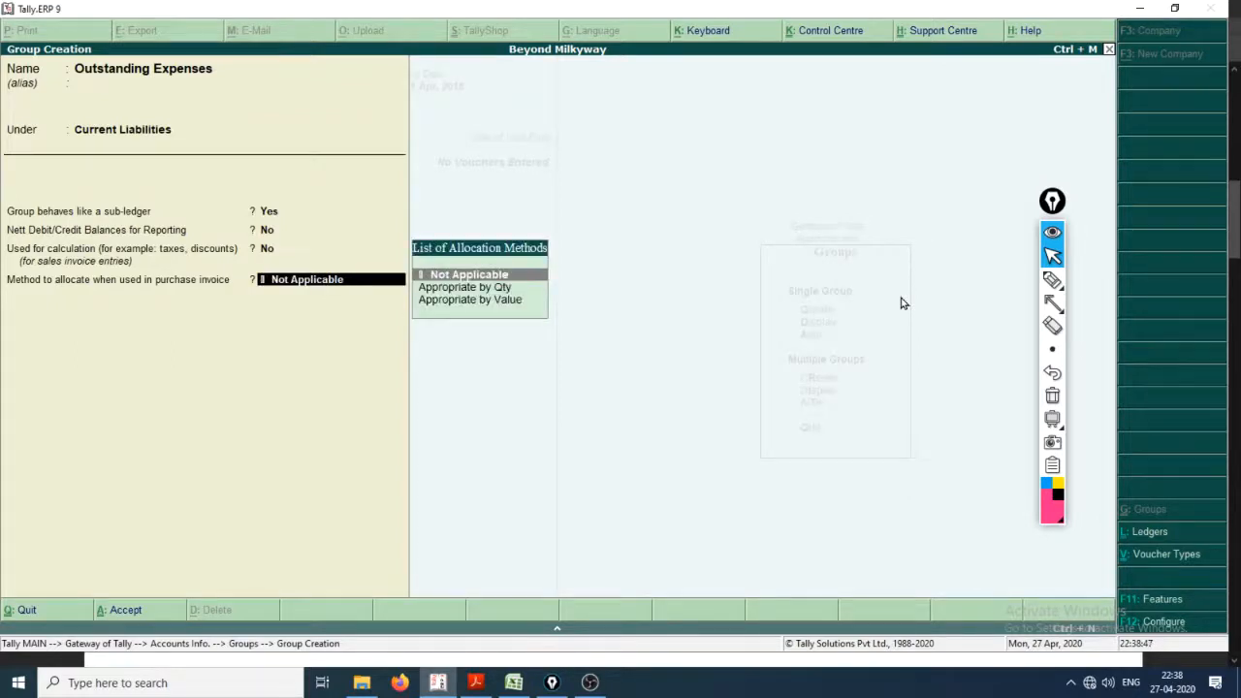
key(Return)
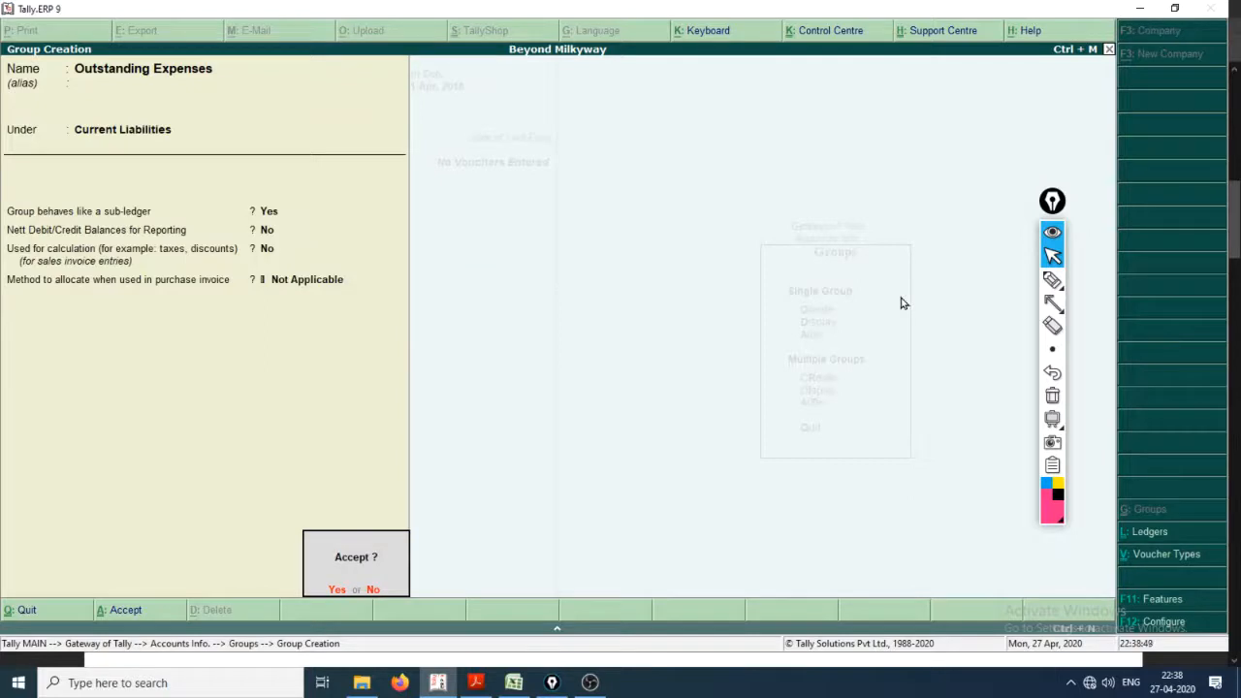
key(Return)
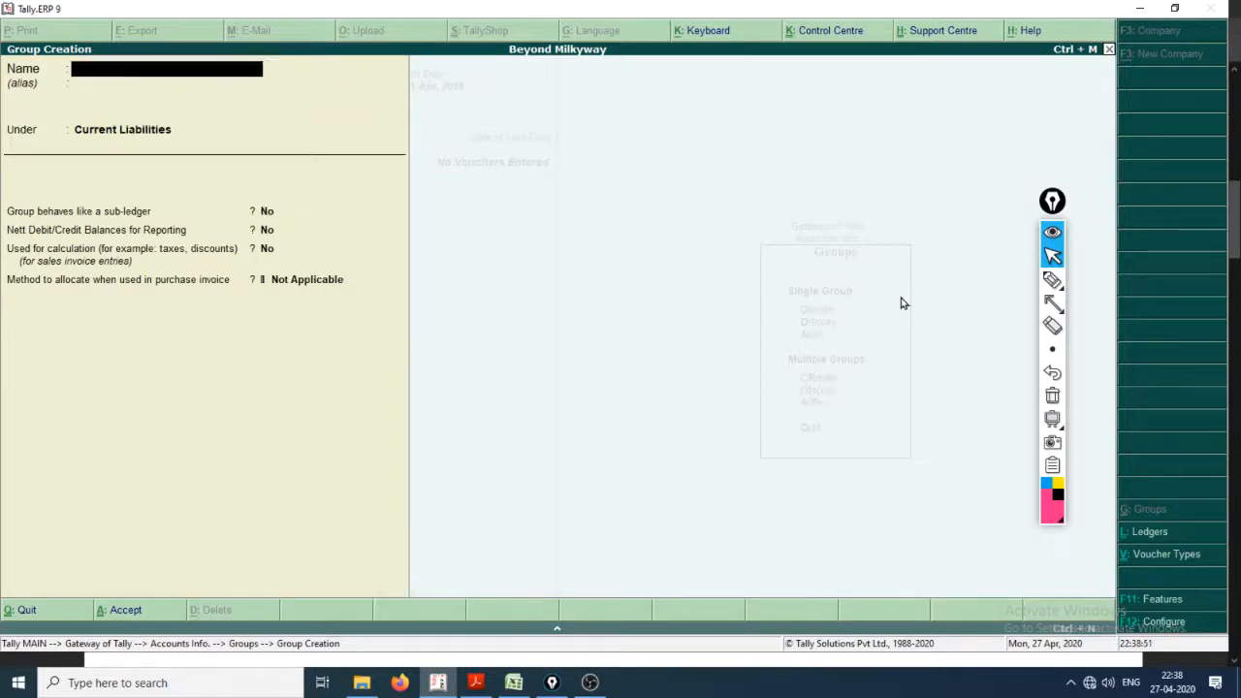
key(Escape)
key(Return)
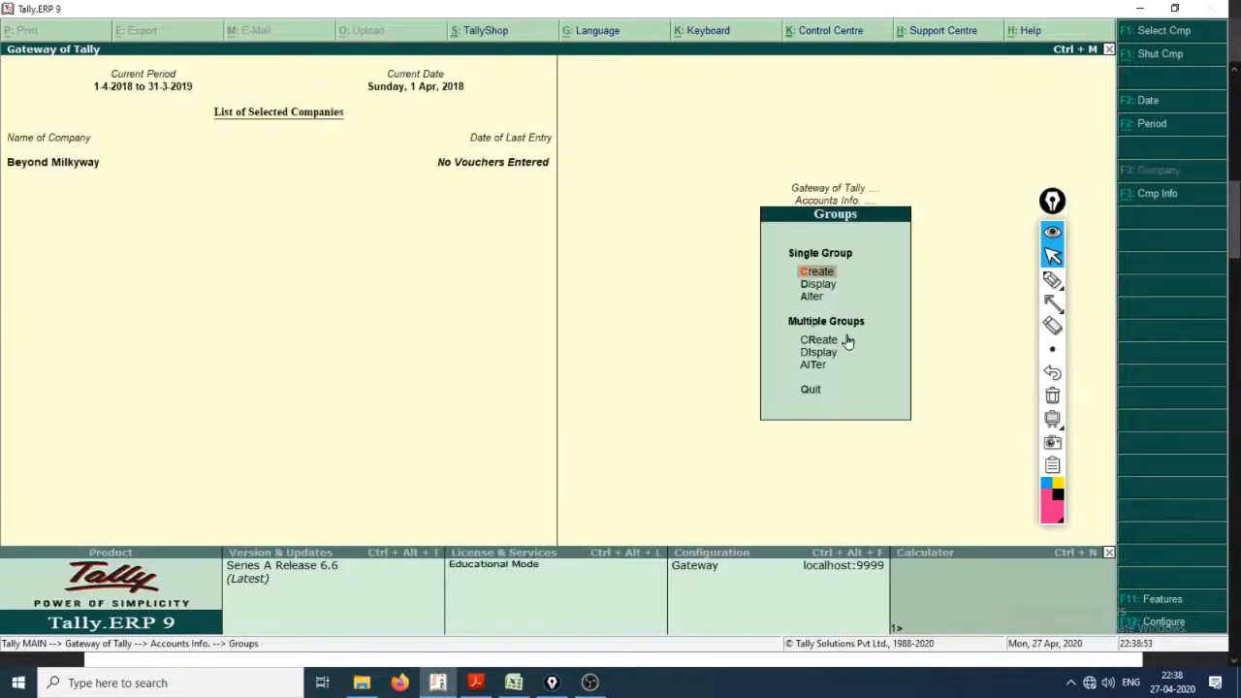
Step: Display the Outstanding Expenses group to check it, and return to the Gateway of Tally
key(Down)
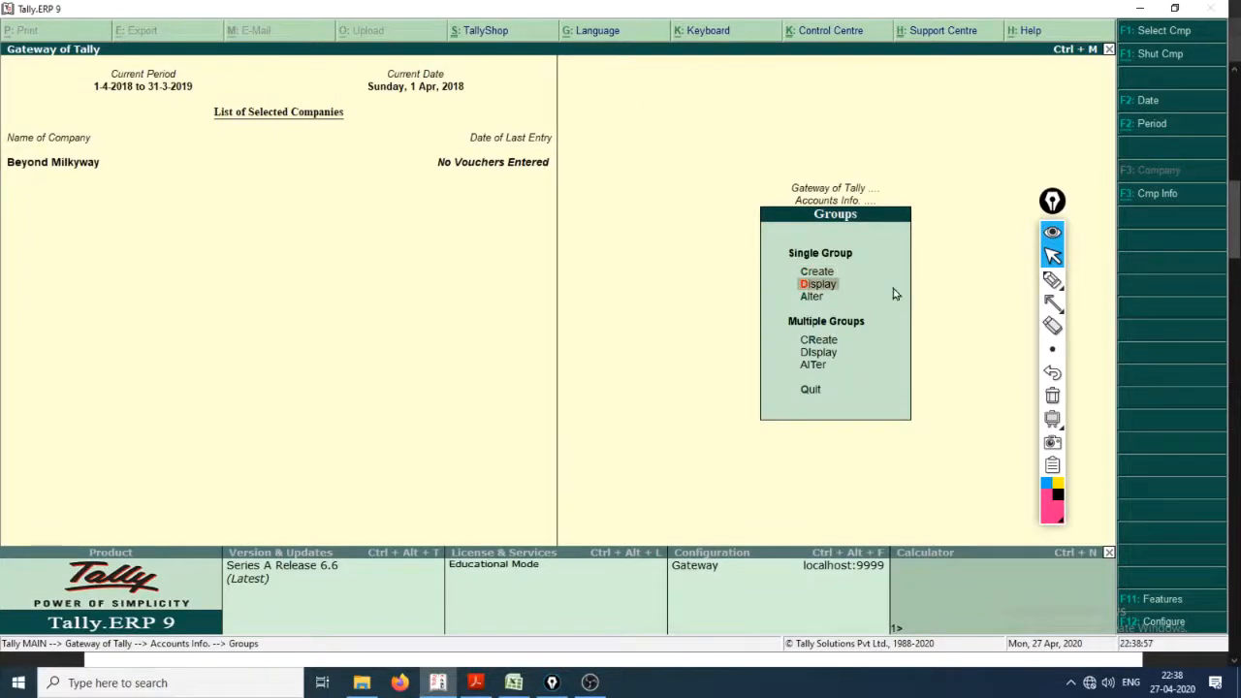
key(Return)
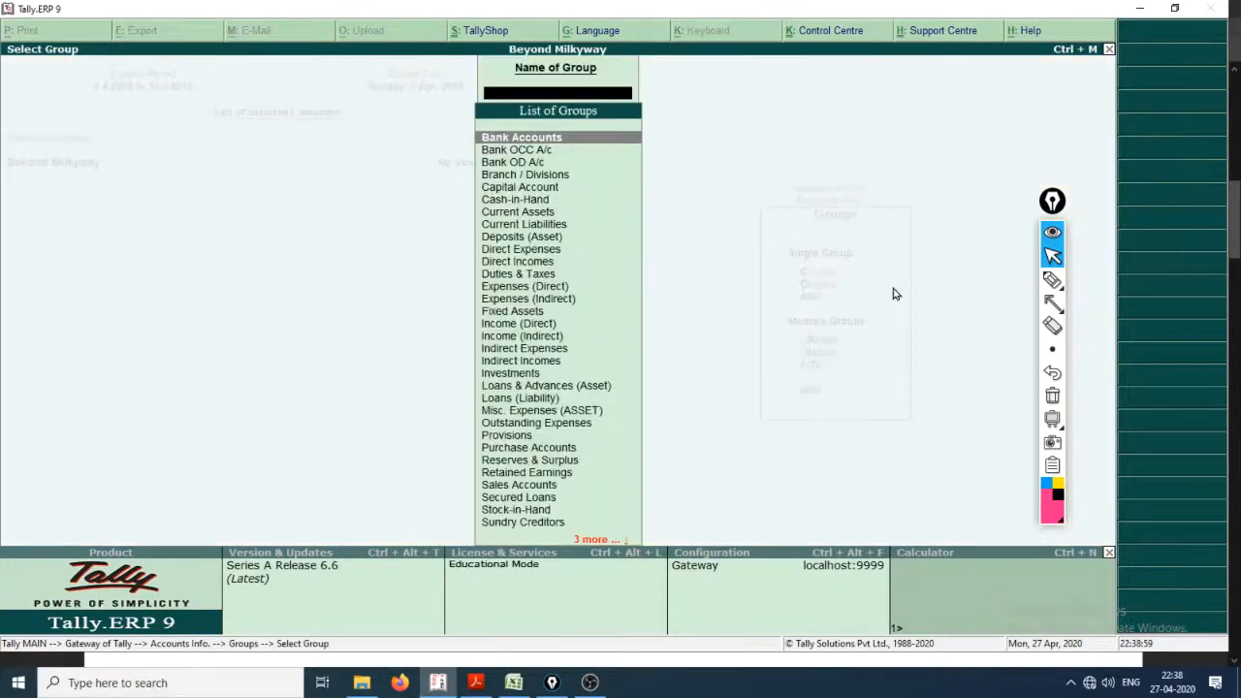
text(Out)
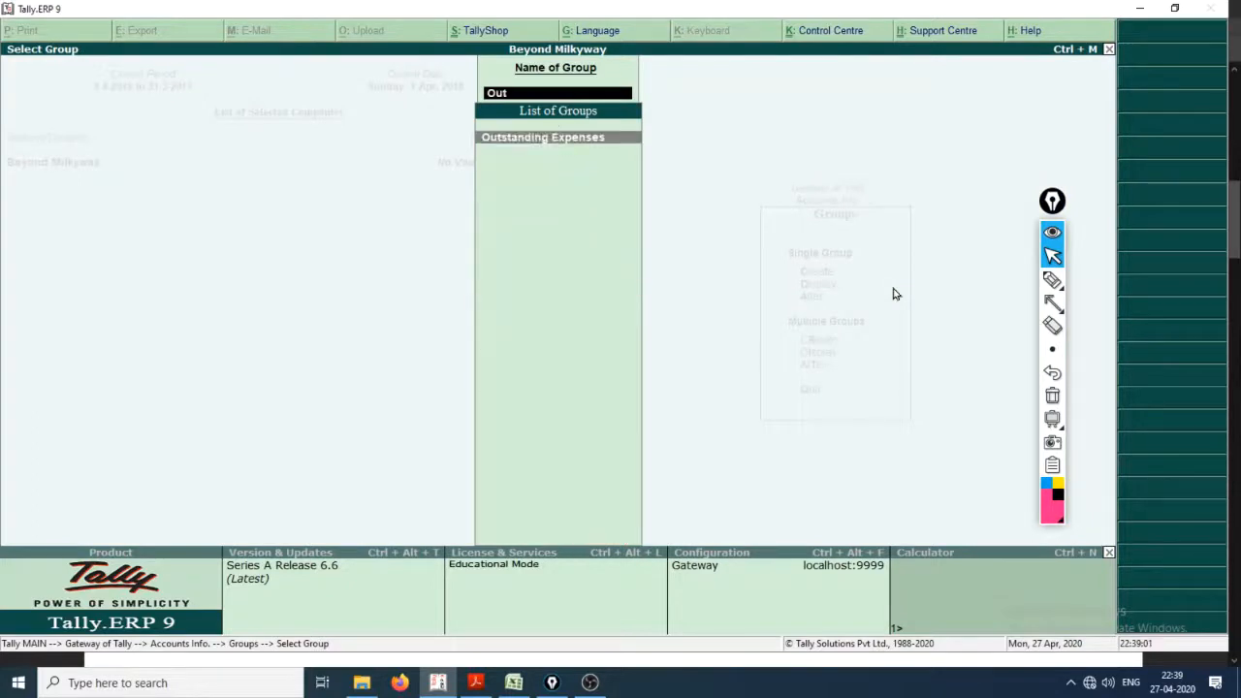
key(Return)
key(Escape)
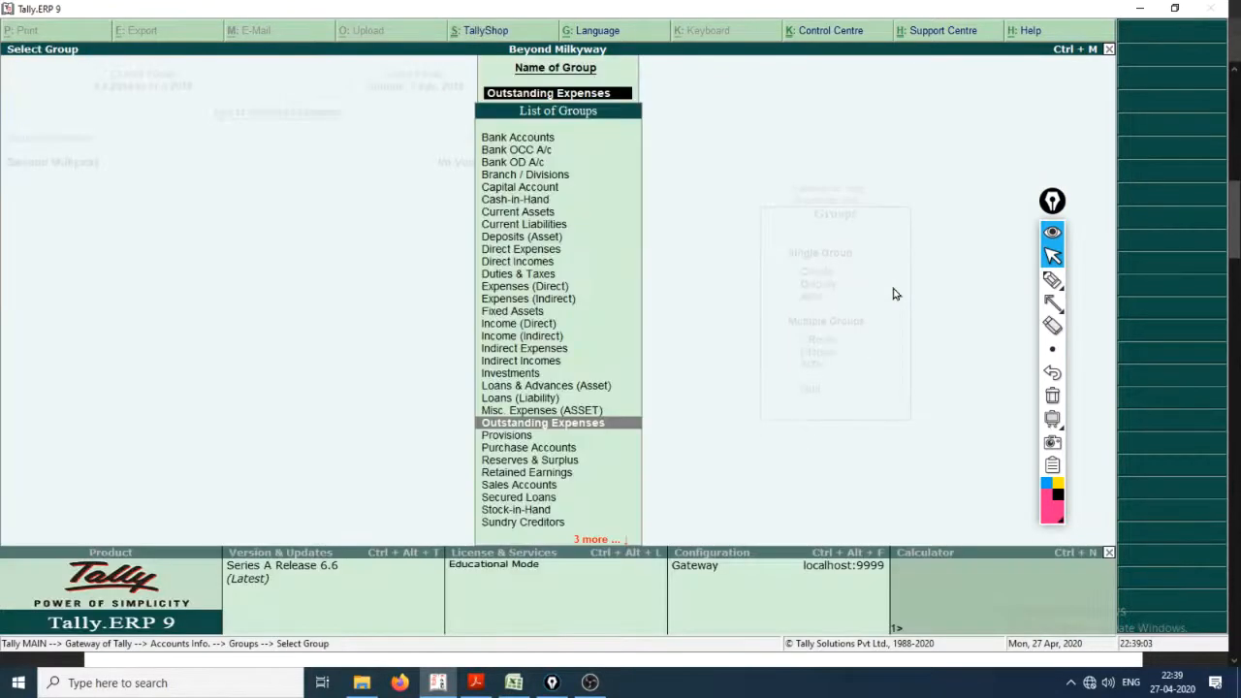
key(Escape)
key(Escape)
key(Escape)
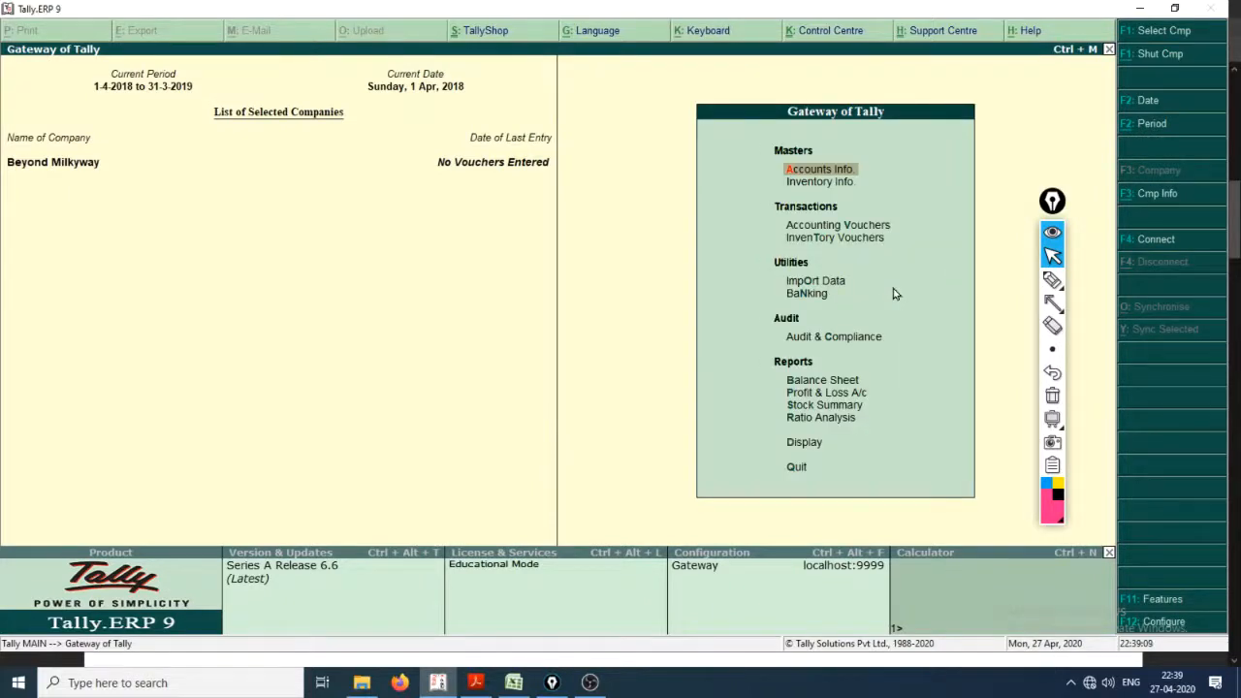
Step: Switch to Creating_a_Company.pdf in Acrobat Reader and read the ledger creation instructions and the table of ledgers
key(alt+Tab)
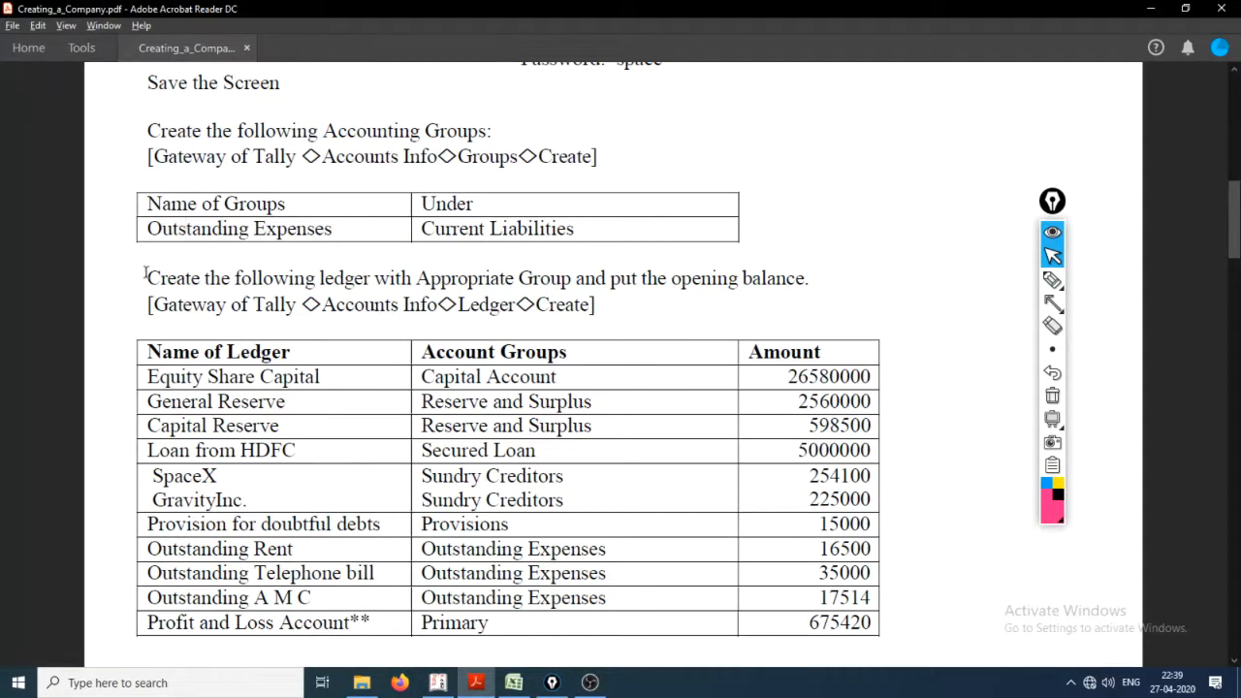
drag(145, 277, 594, 304)
click(250, 291)
drag(155, 304, 170, 305)
click(318, 307)
double_click(324, 306)
click(336, 307)
double_click(329, 306)
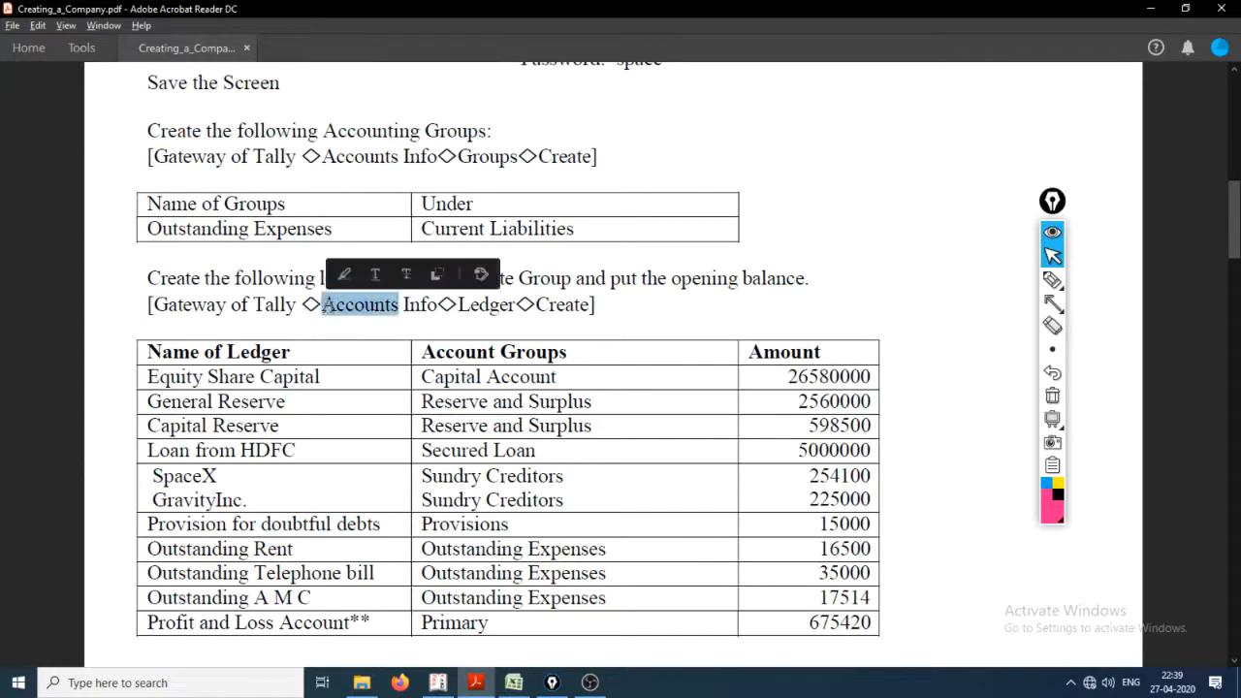
double_click(335, 309)
triple_click(441, 315)
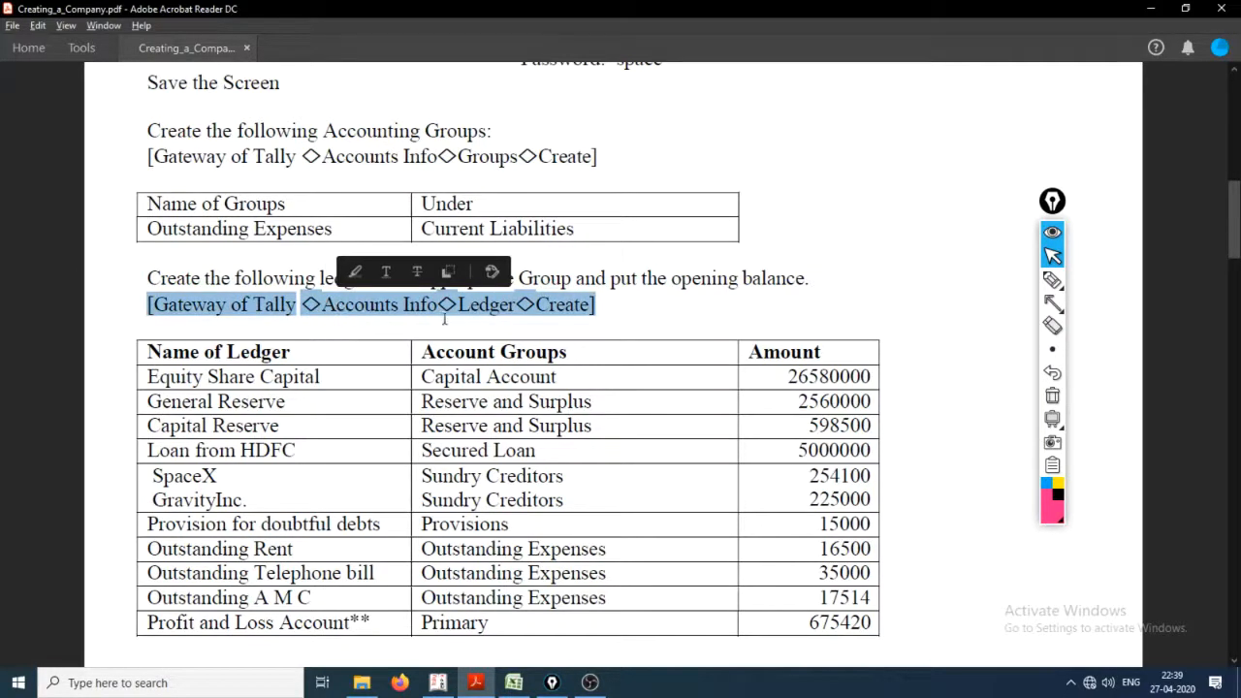
click(480, 309)
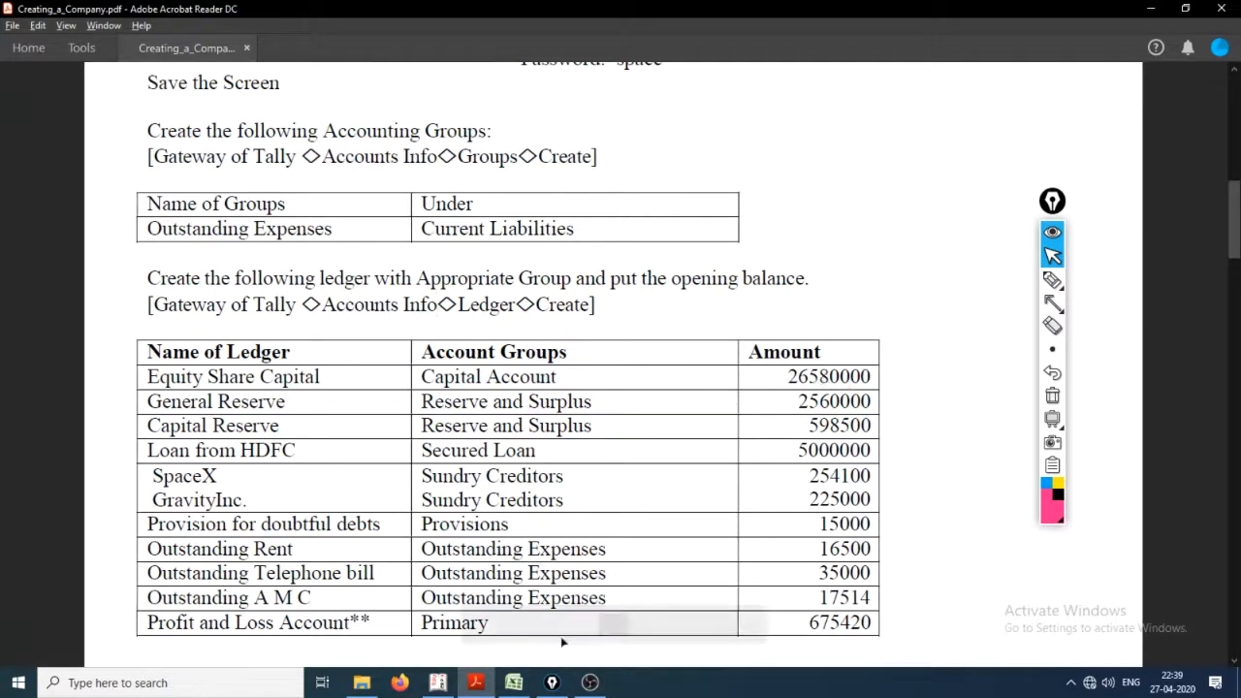
scroll(288, 376, down, 1)
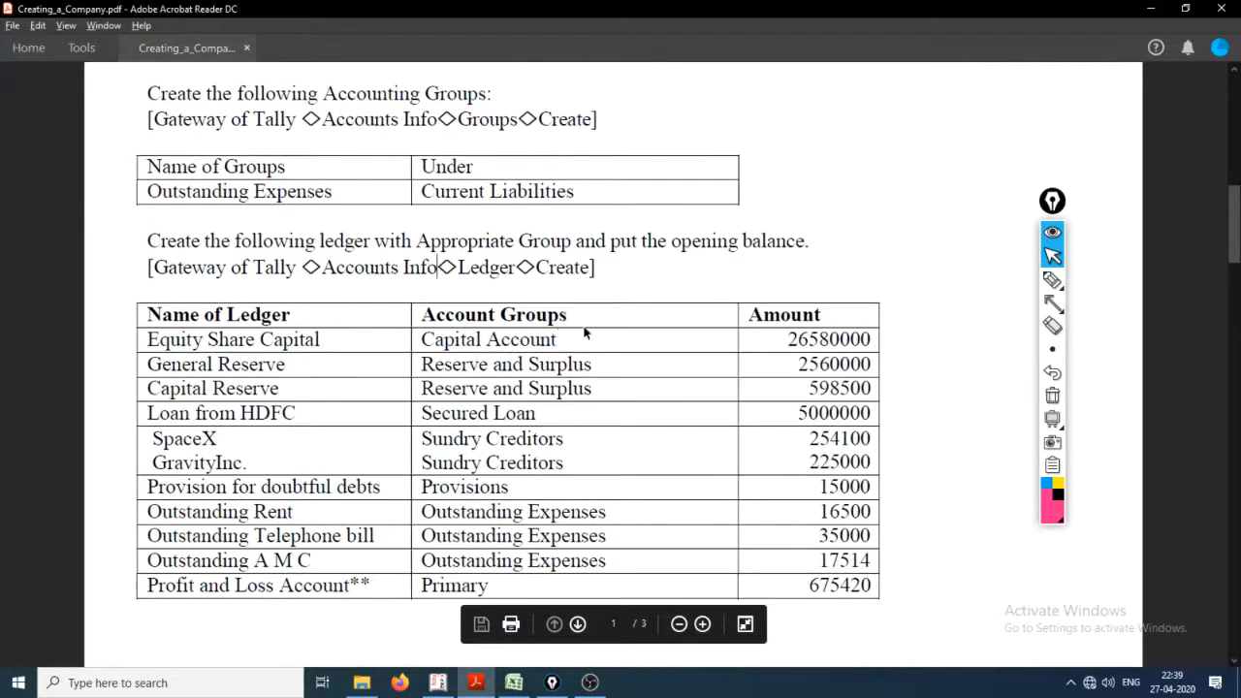
Step: Switch back to Tally.ERP 9 and handwrite "A - L - C" in pink over the Gateway screen, underlining each letter
key(alt+Tab)
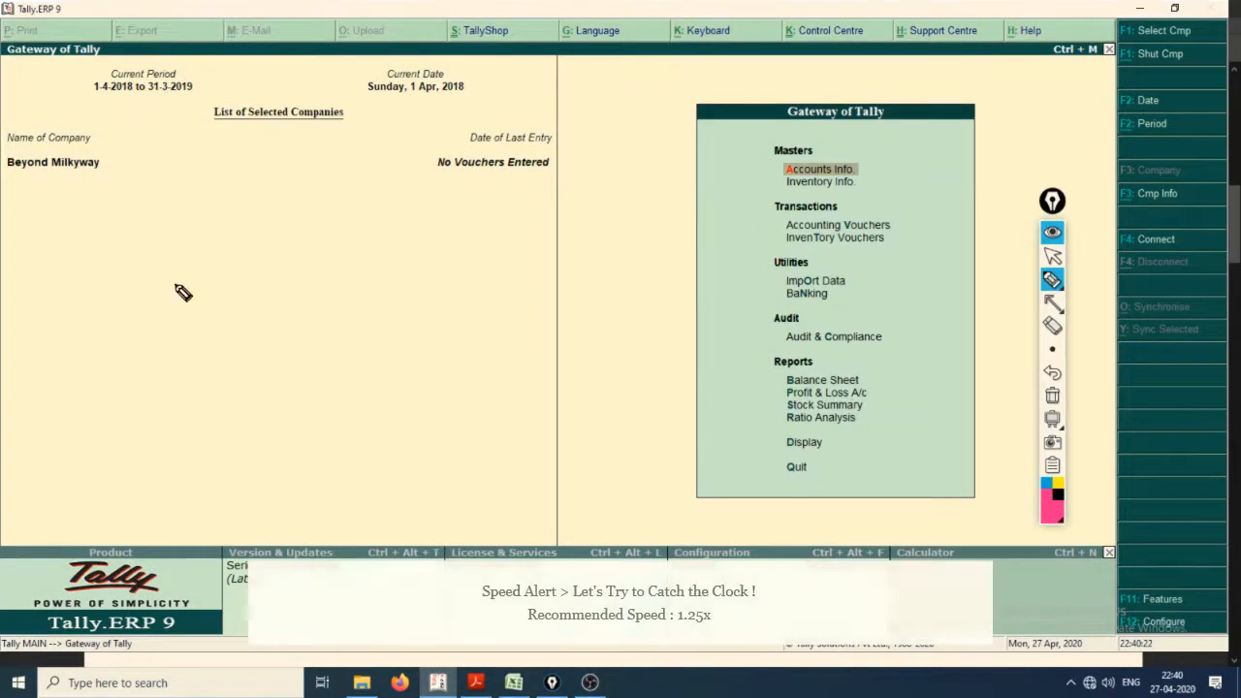
mouse_move(170, 264)
mouse_down()
mouse_move(169, 313)
mouse_move(174, 260)
mouse_move(222, 380)
mouse_up()
drag(161, 333, 314, 337)
mouse_move(333, 281)
mouse_down()
mouse_move(343, 367)
mouse_move(390, 354)
mouse_up()
drag(402, 311, 431, 310)
drag(536, 267, 548, 337)
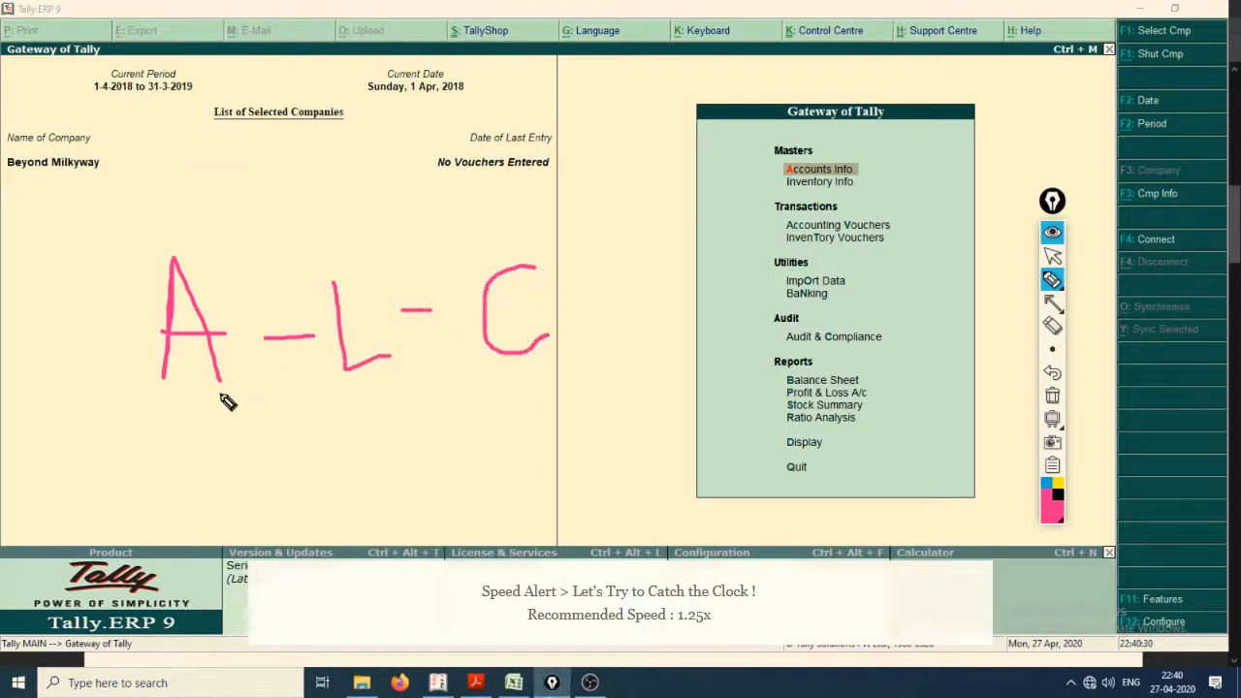
drag(171, 396, 228, 398)
mouse_move(334, 395)
mouse_down()
mouse_move(448, 394)
mouse_move(558, 372)
mouse_up()
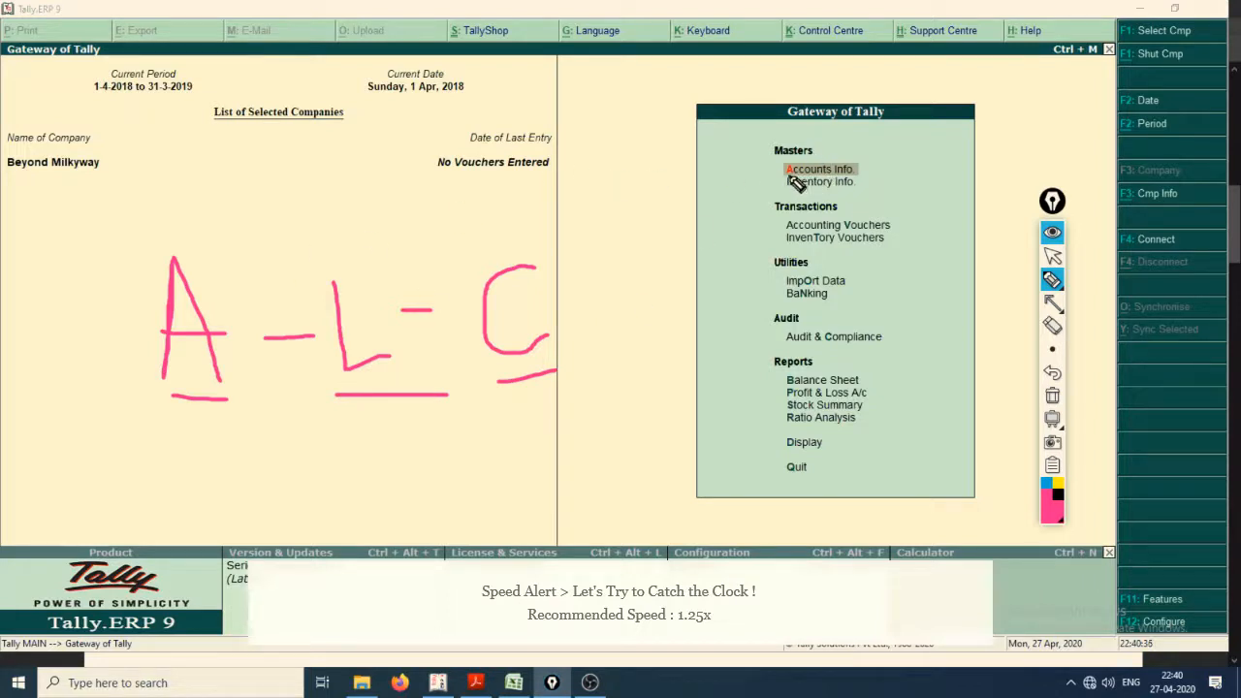
mouse_move(241, 255)
mouse_down()
mouse_move(776, 172)
mouse_move(767, 187)
mouse_up()
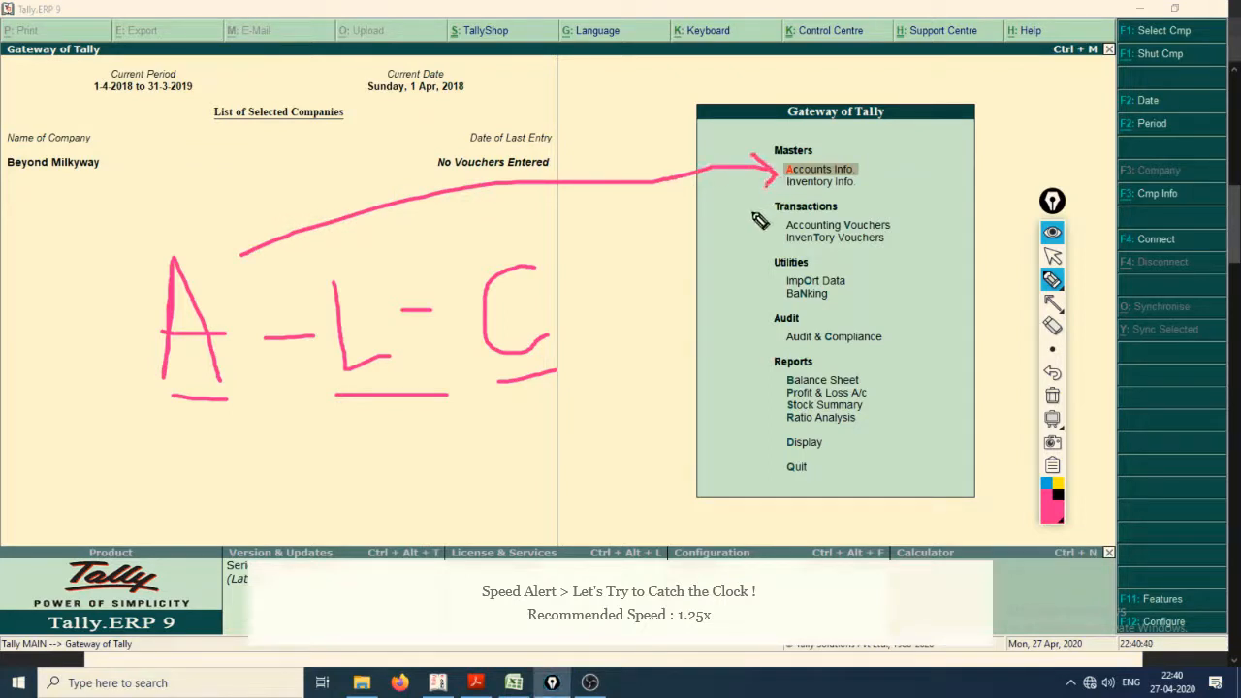
key(ctrl+z)
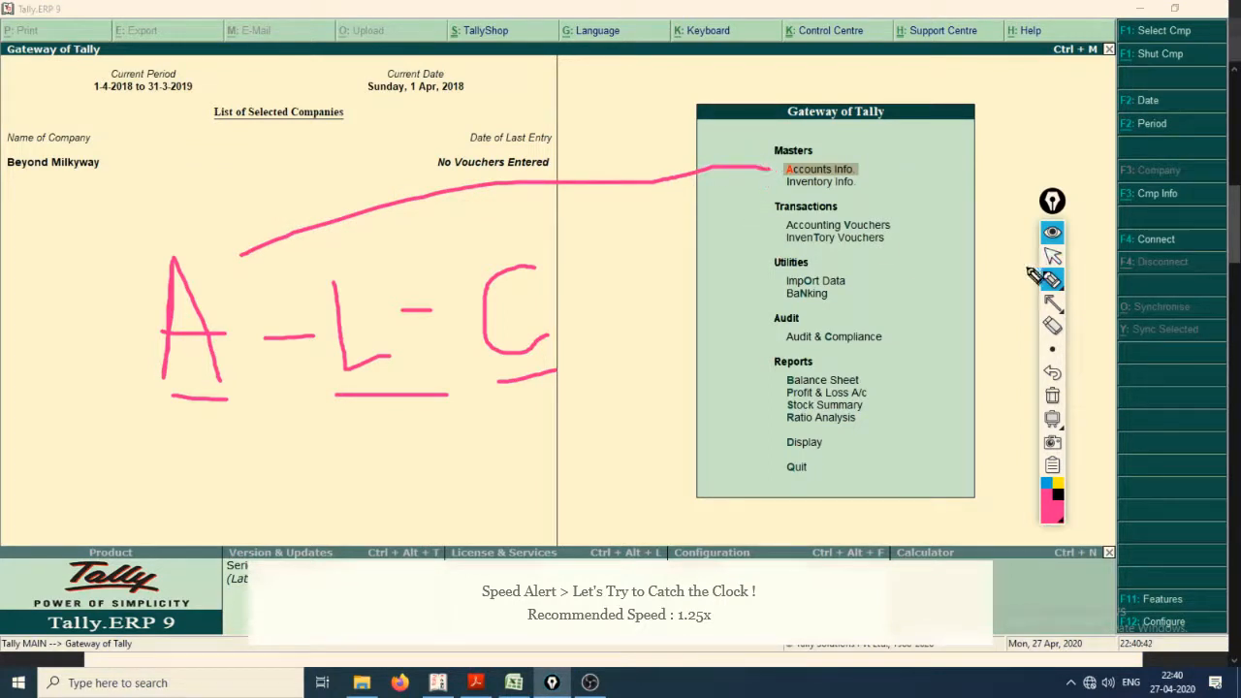
key(ctrl+z)
Step: Open the single ledger creation form from the accounts information
key(ctrl+shift+2)
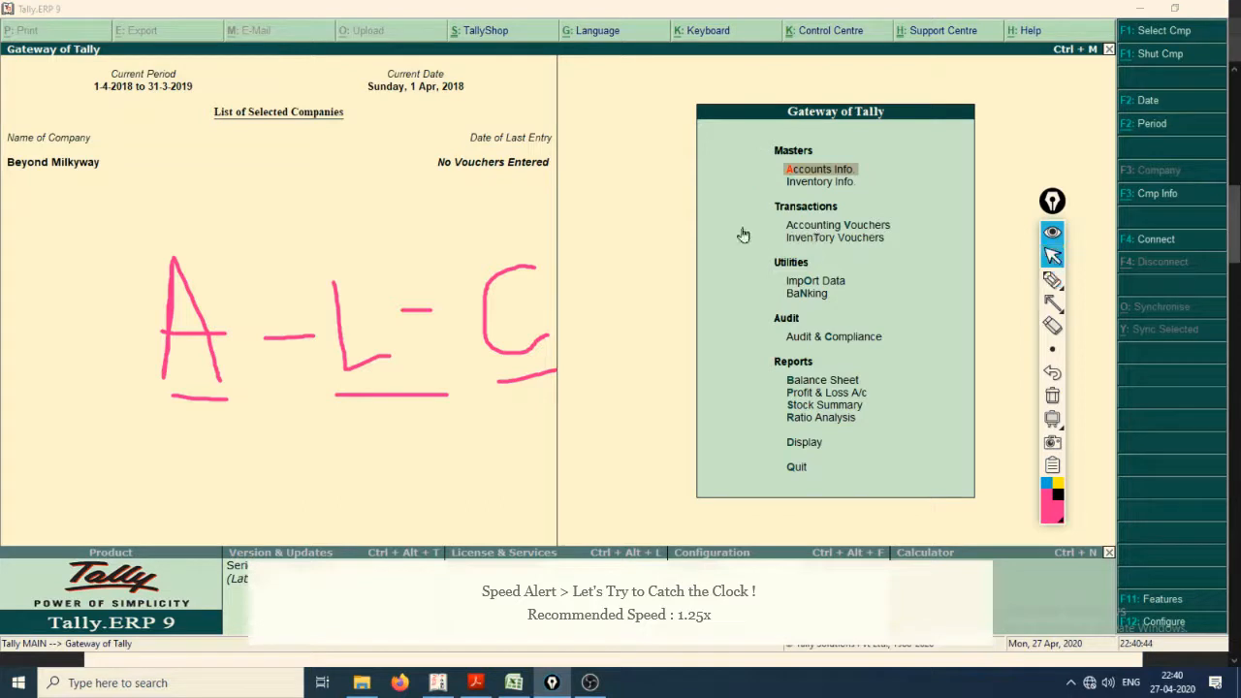
click(817, 171)
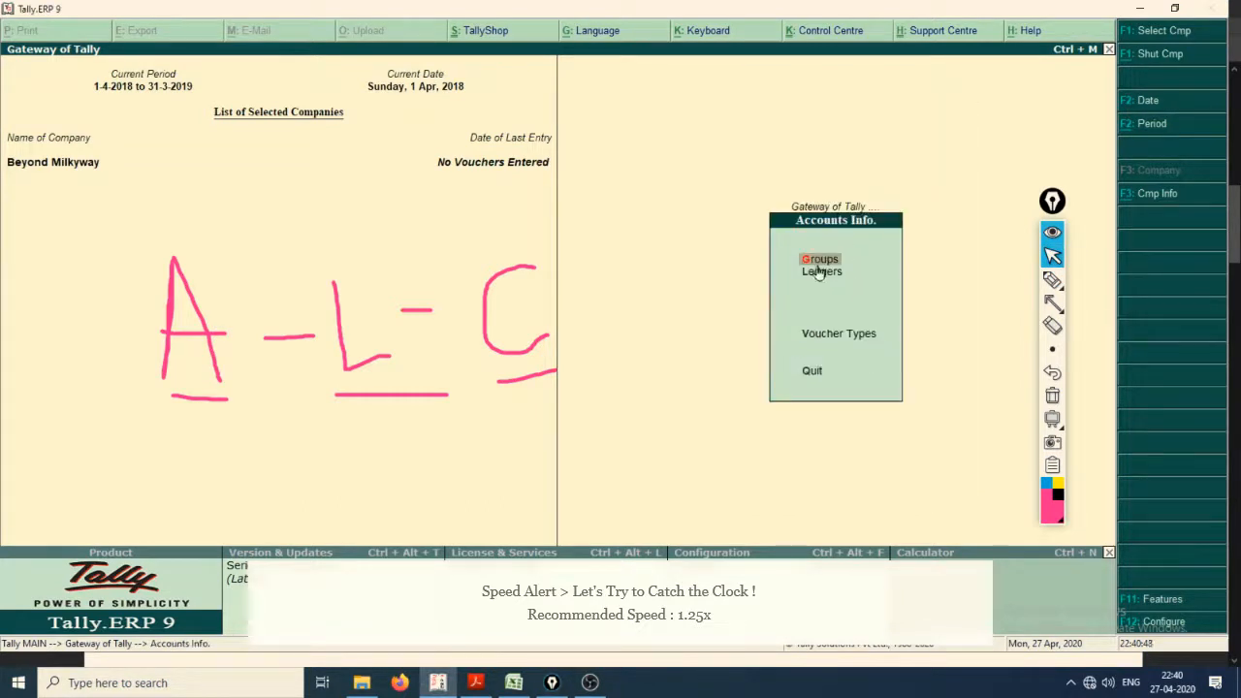
key(Down)
click(818, 276)
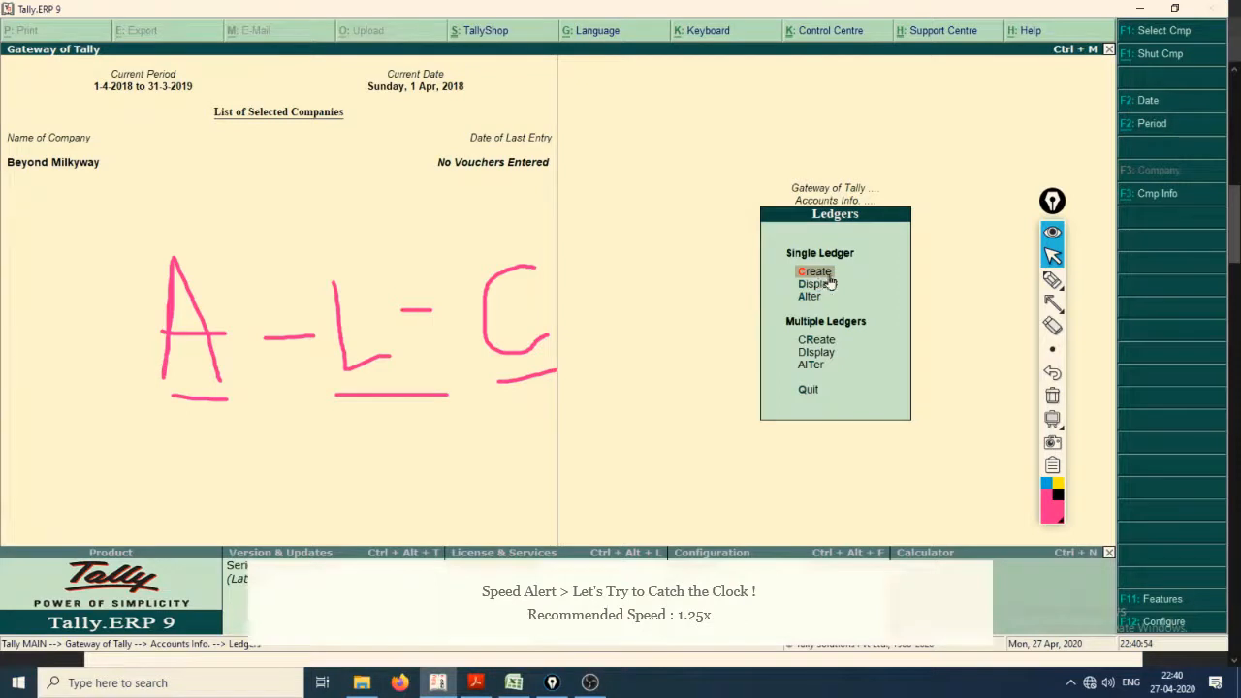
key(Return)
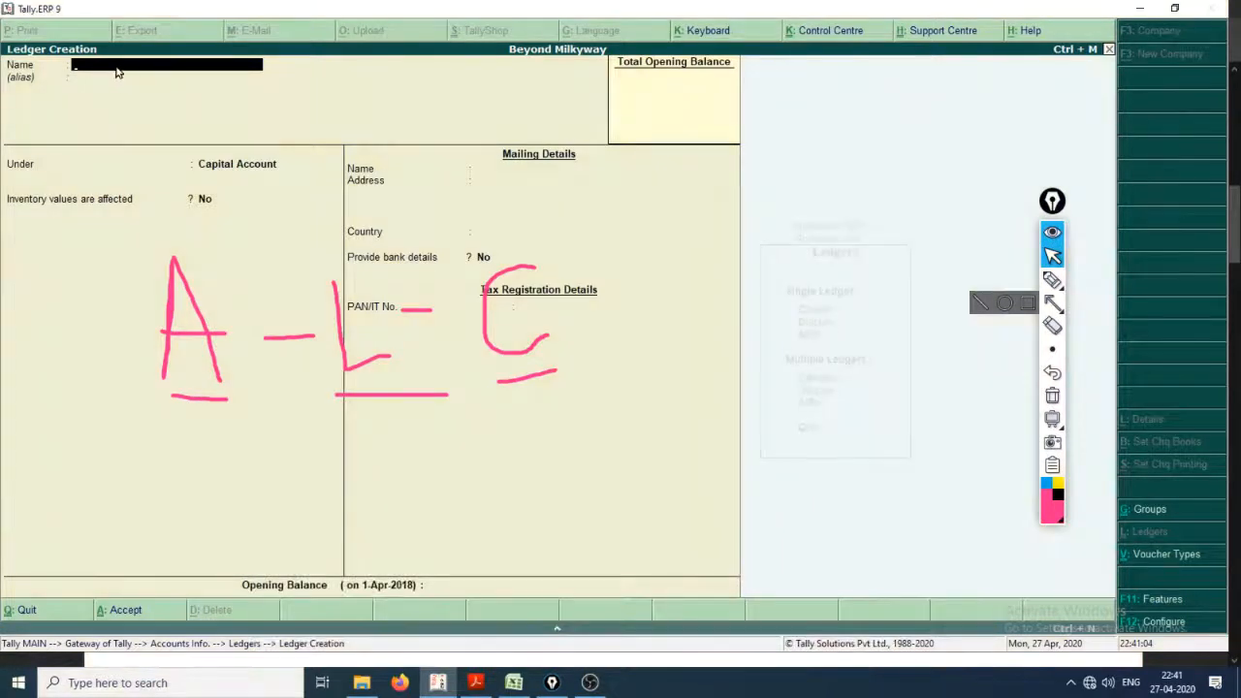
Step: Switch to the PDF in Acrobat Reader, clear the handwritten annotations and check the Equity Share Capital ledger's name, group and amount
key(alt+Tab)
key(alt+Tab)
key(alt+Tab)
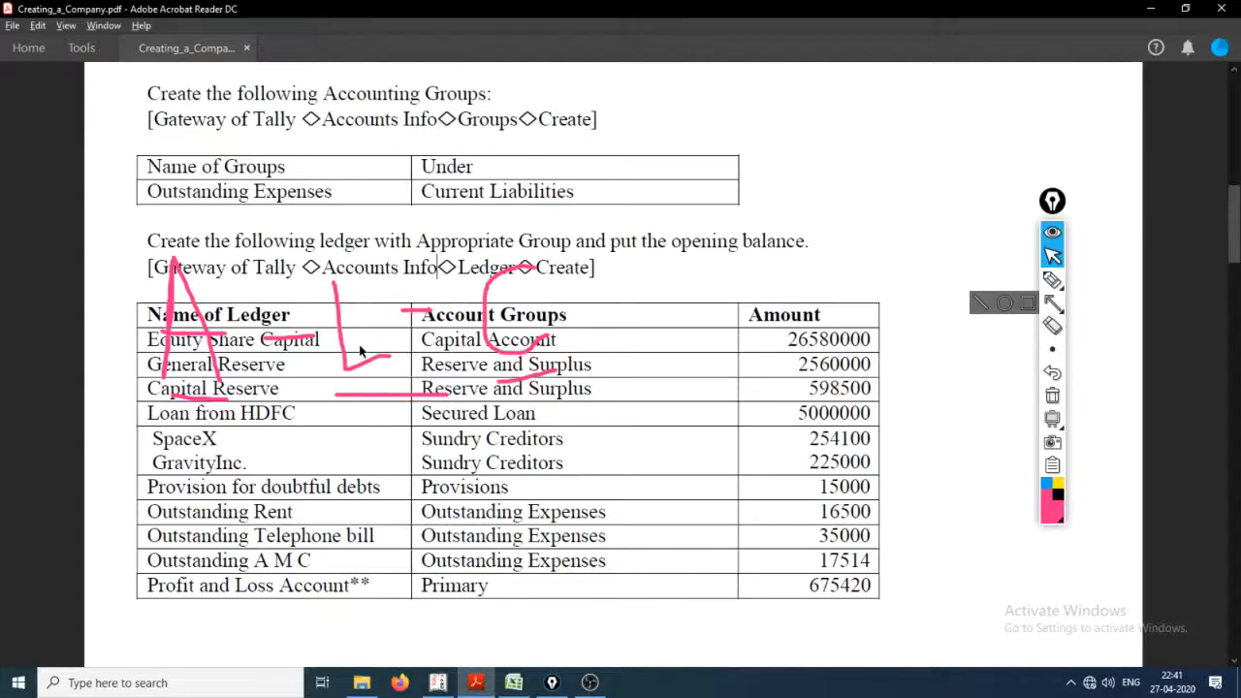
key(ctrl+shift+7)
drag(145, 339, 310, 349)
click(437, 341)
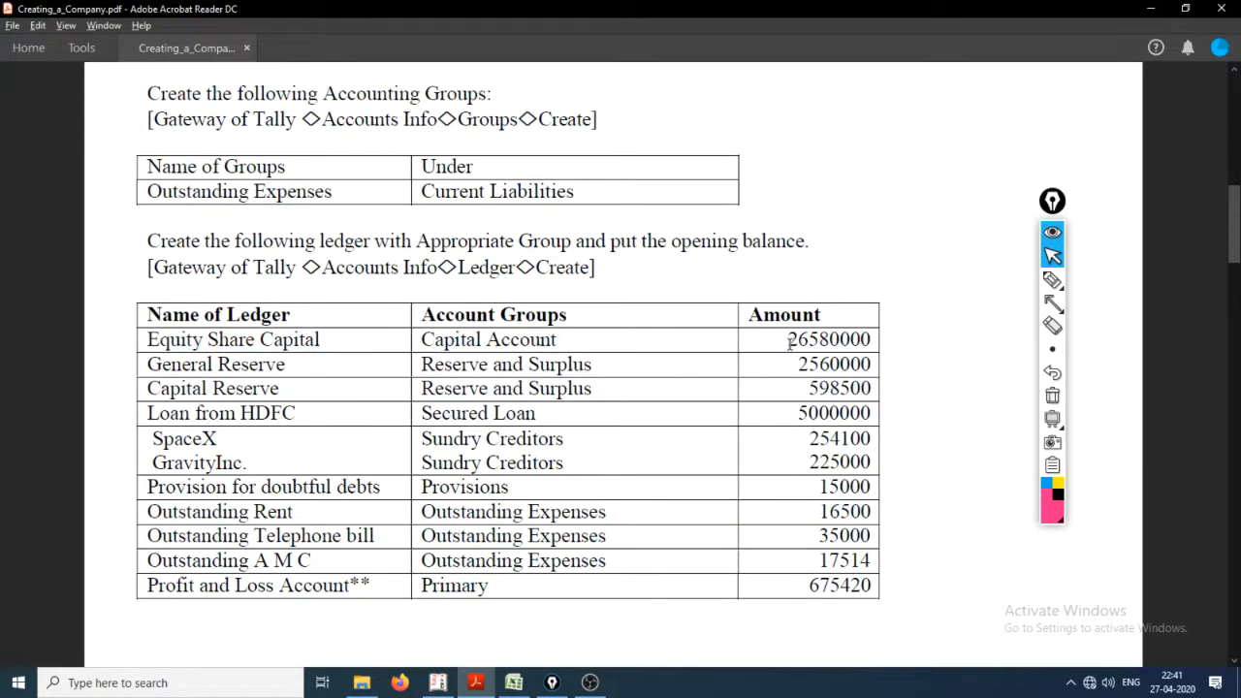
drag(792, 341, 873, 346)
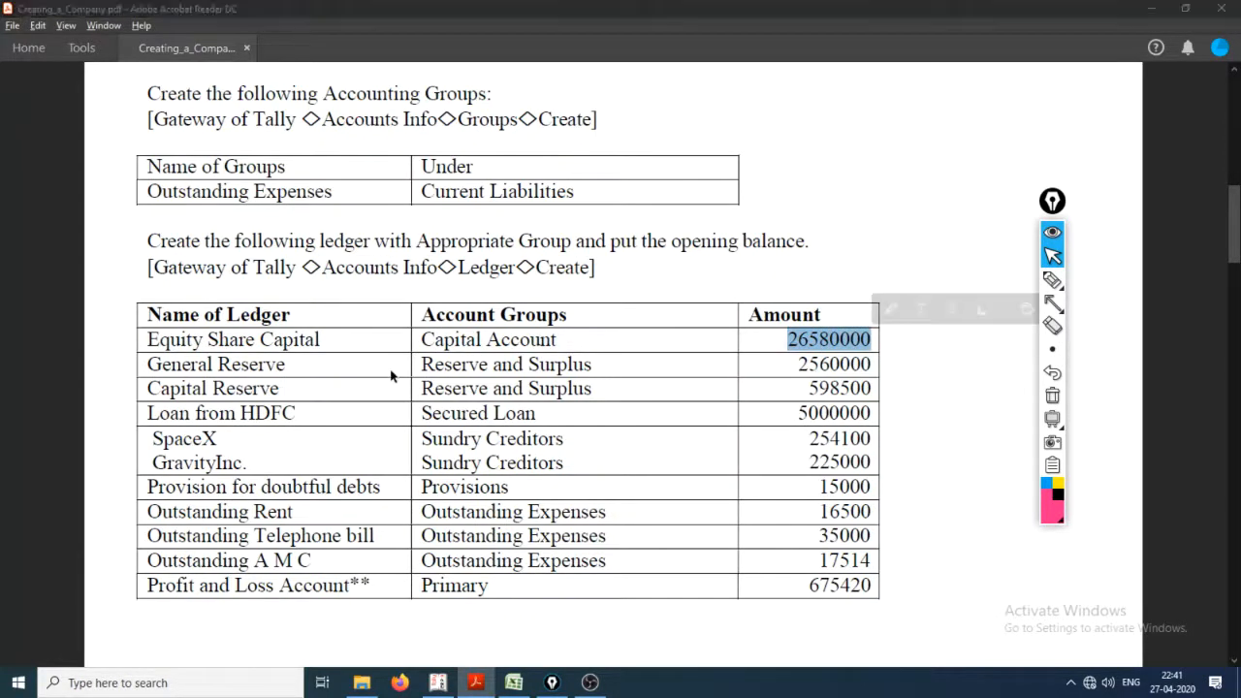
Step: Switch to Tally.ERP 9 and name the new ledger Equity Share Capital, without an alias, under Capital Account
key(alt+Tab)
text(Equ)
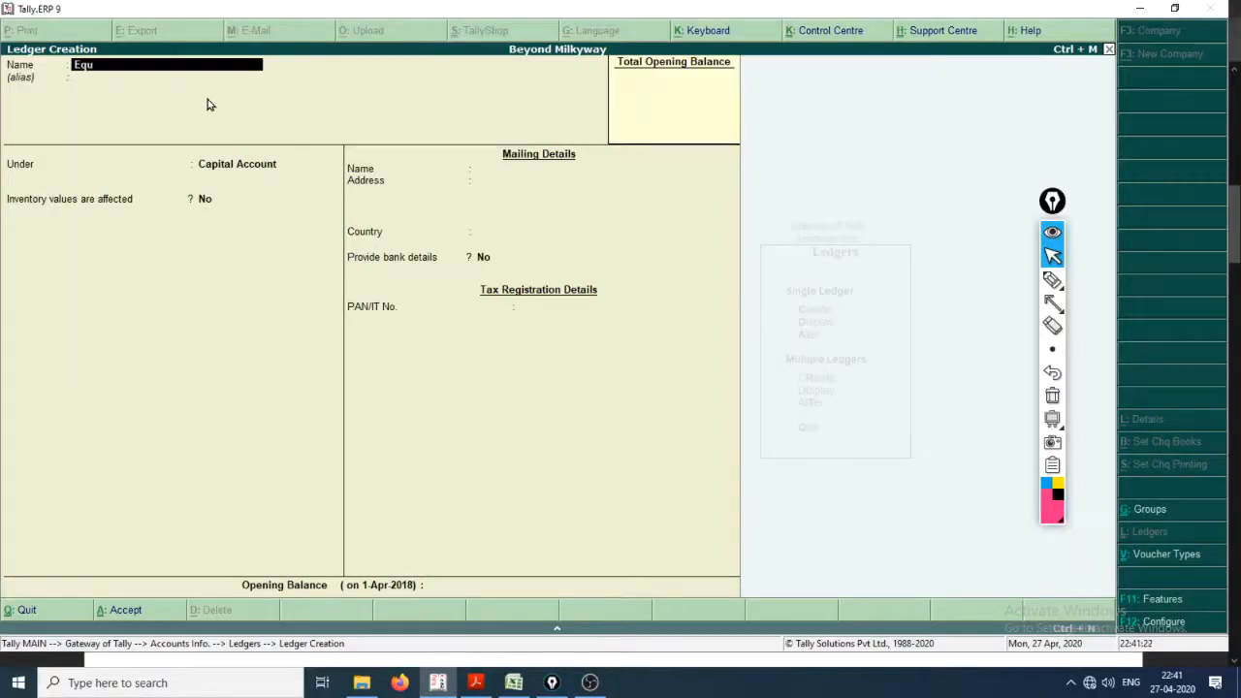
text(ity Share Capital)
key(Return)
key(Return)
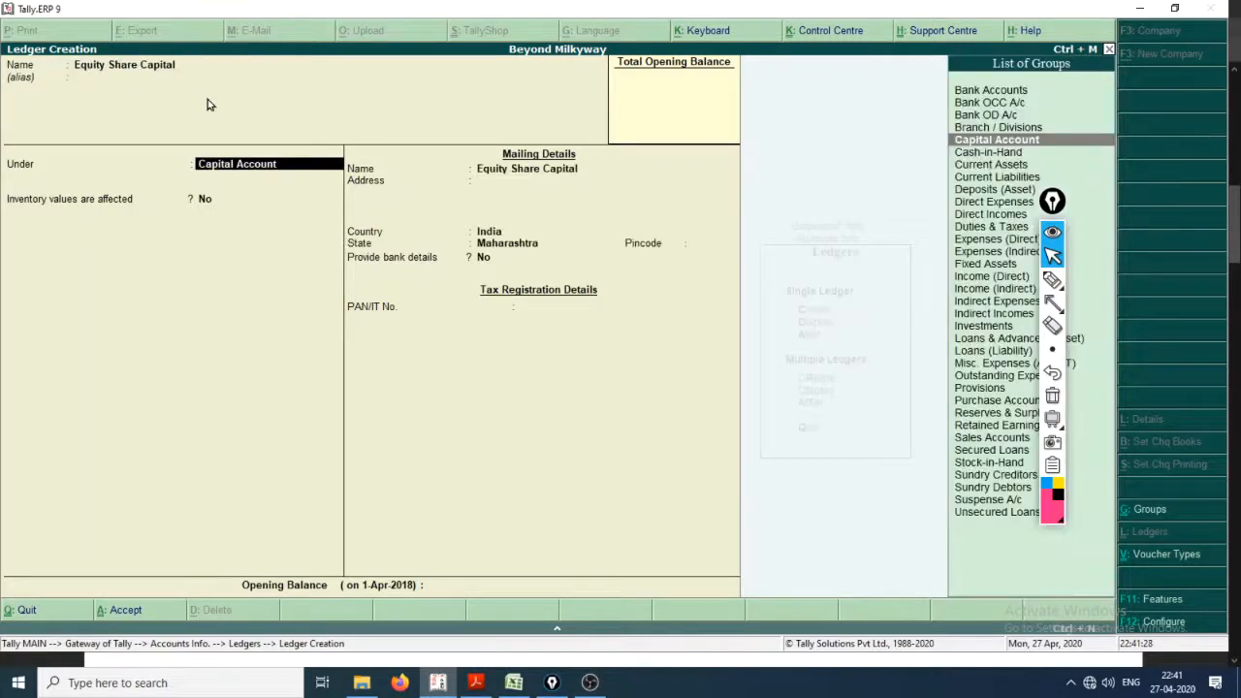
Step: Keep the default inventory, mailing and bank details and set the Equity Share Capital opening balance to 26580000
key(Return)
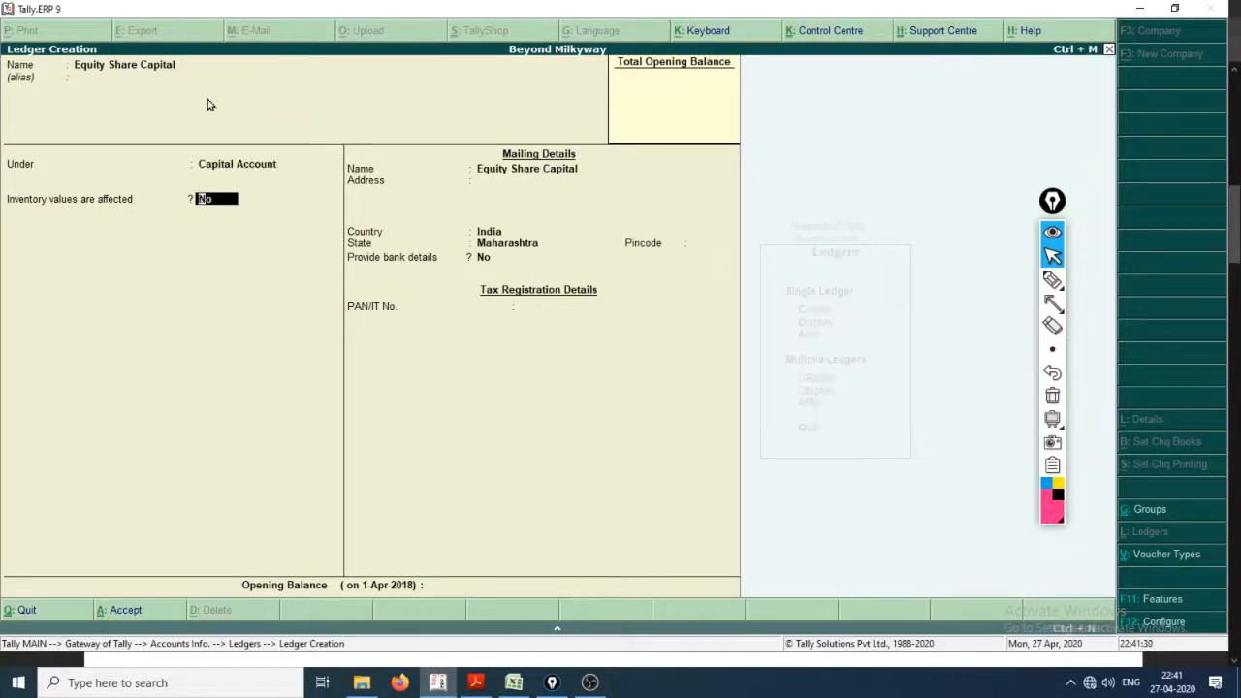
key(Return)
key(Return)
key(Return)
key(Return)
key(Return)
key(Return)
key(Return)
key(Return)
text(26580000)
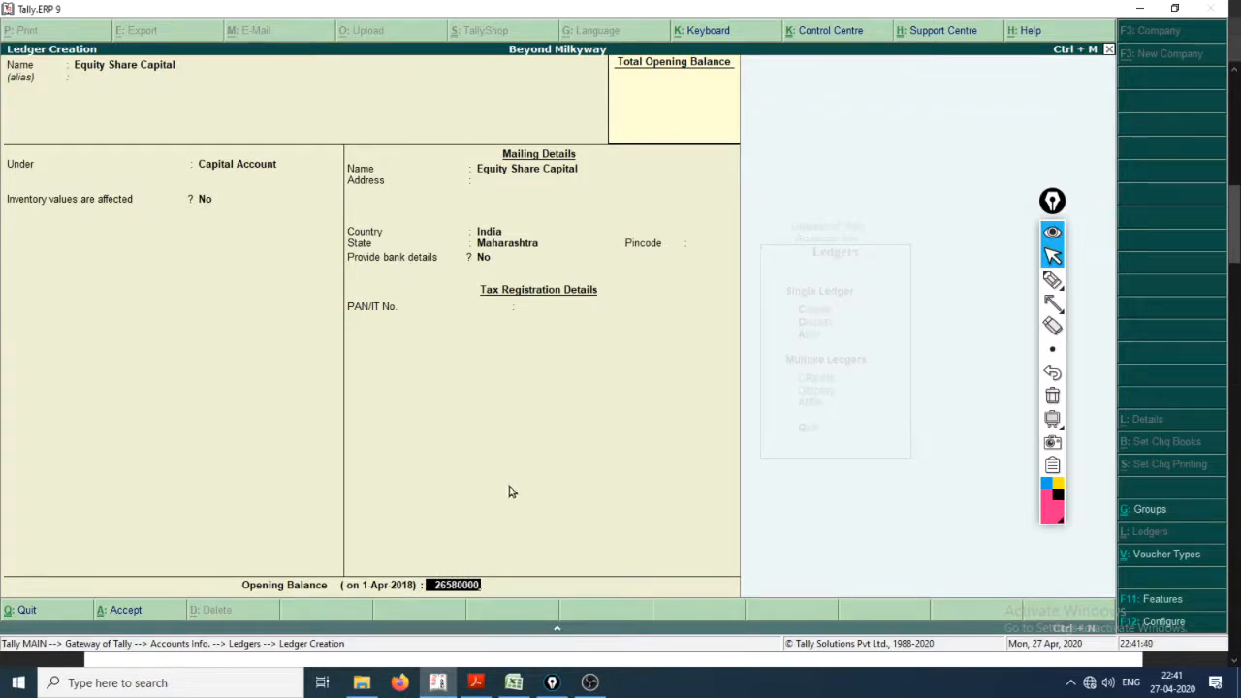
Step: Circle the opening balance field in pink, underline its amount twice, and clear the drawn marks
click(1055, 279)
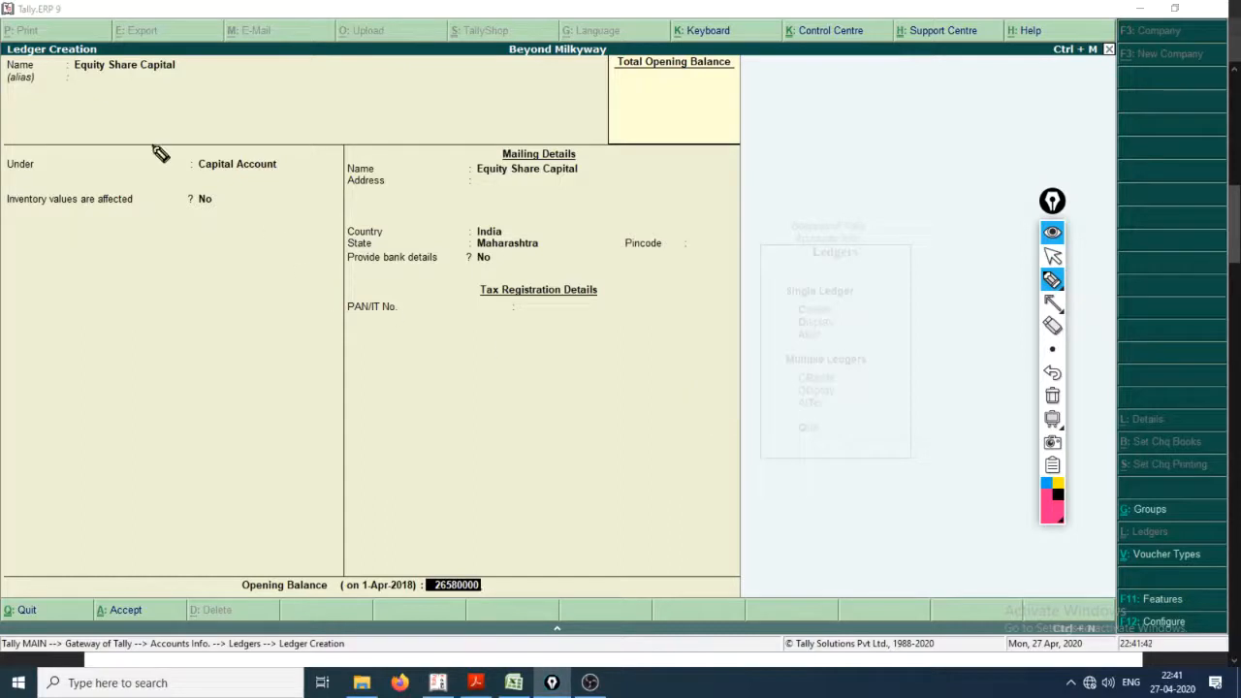
mouse_move(222, 560)
mouse_down()
mouse_move(338, 526)
mouse_move(524, 681)
mouse_move(194, 573)
mouse_move(230, 562)
mouse_up()
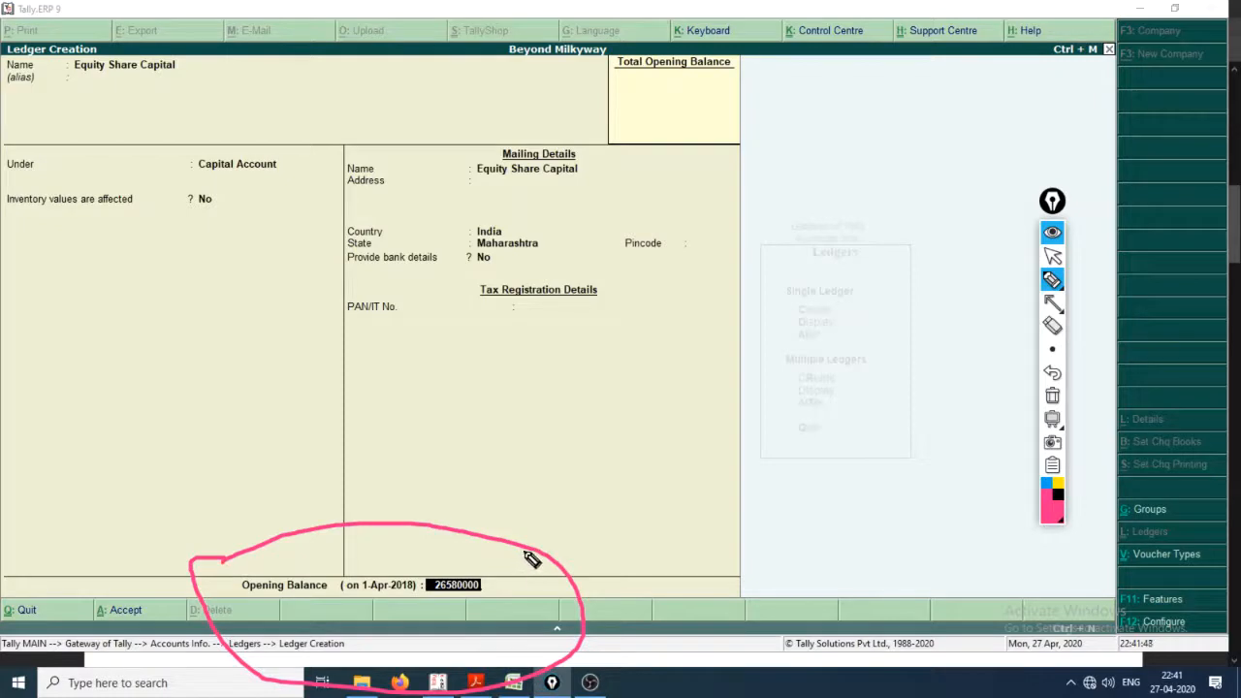
mouse_move(432, 602)
mouse_down()
mouse_move(493, 600)
mouse_move(512, 615)
mouse_up()
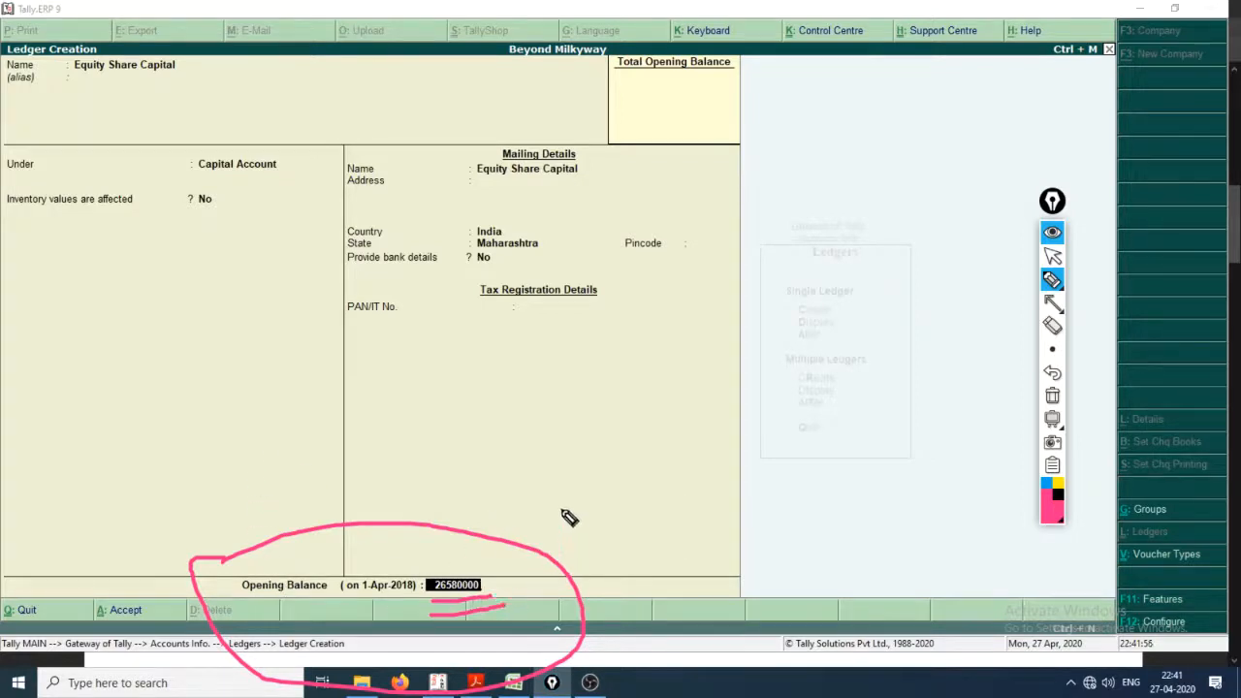
key(ctrl+shift+7)
key(ctrl+shift+2)
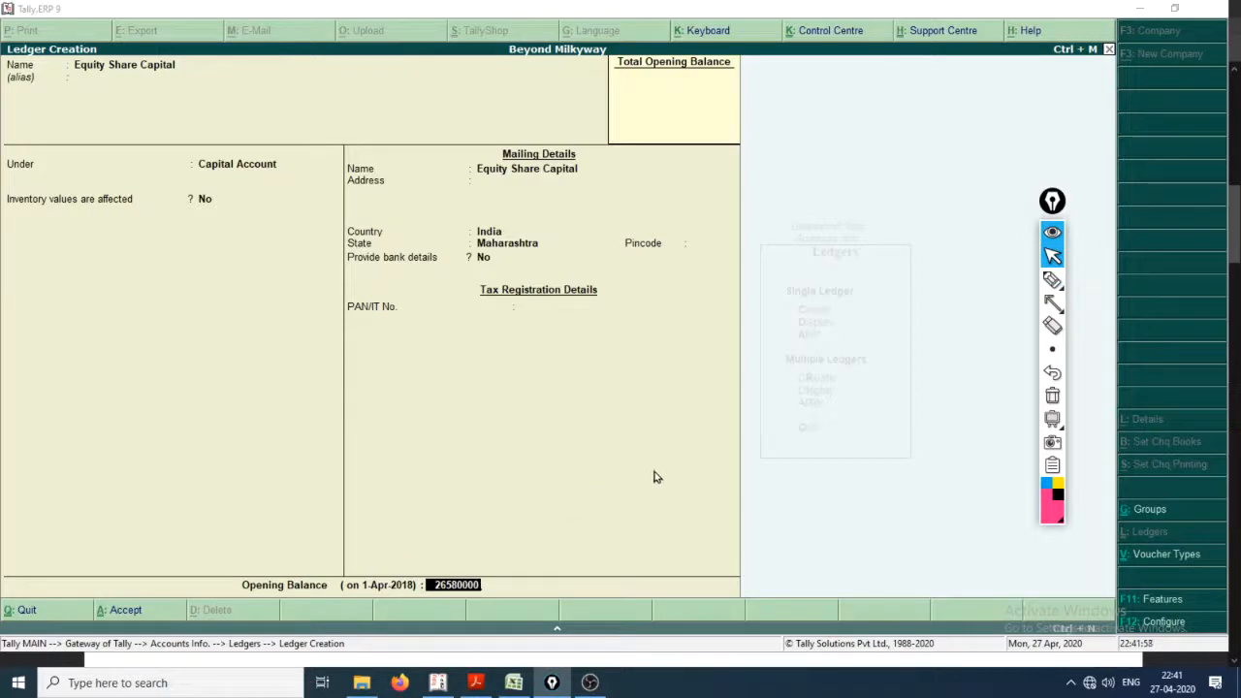
Step: Remove the stray backslash from the mailing address and confirm the remaining fields of the ledger with its credit opening balance
click(585, 367)
key(Return)
key(Return)
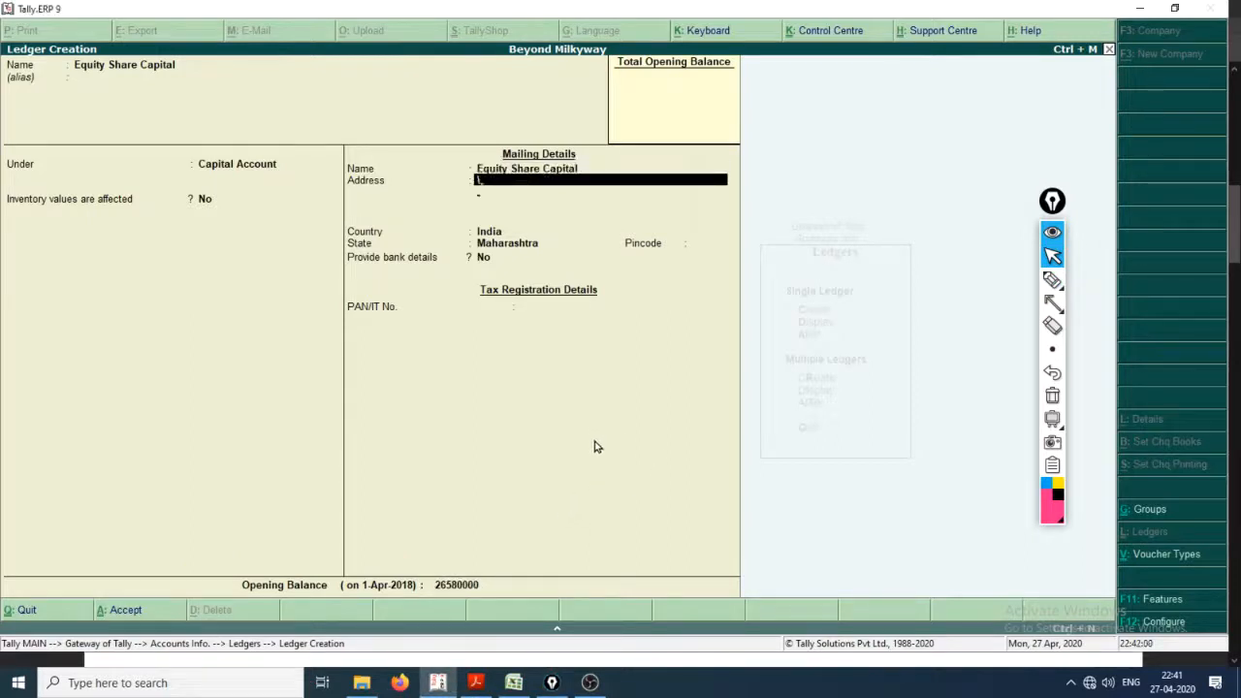
key(Return)
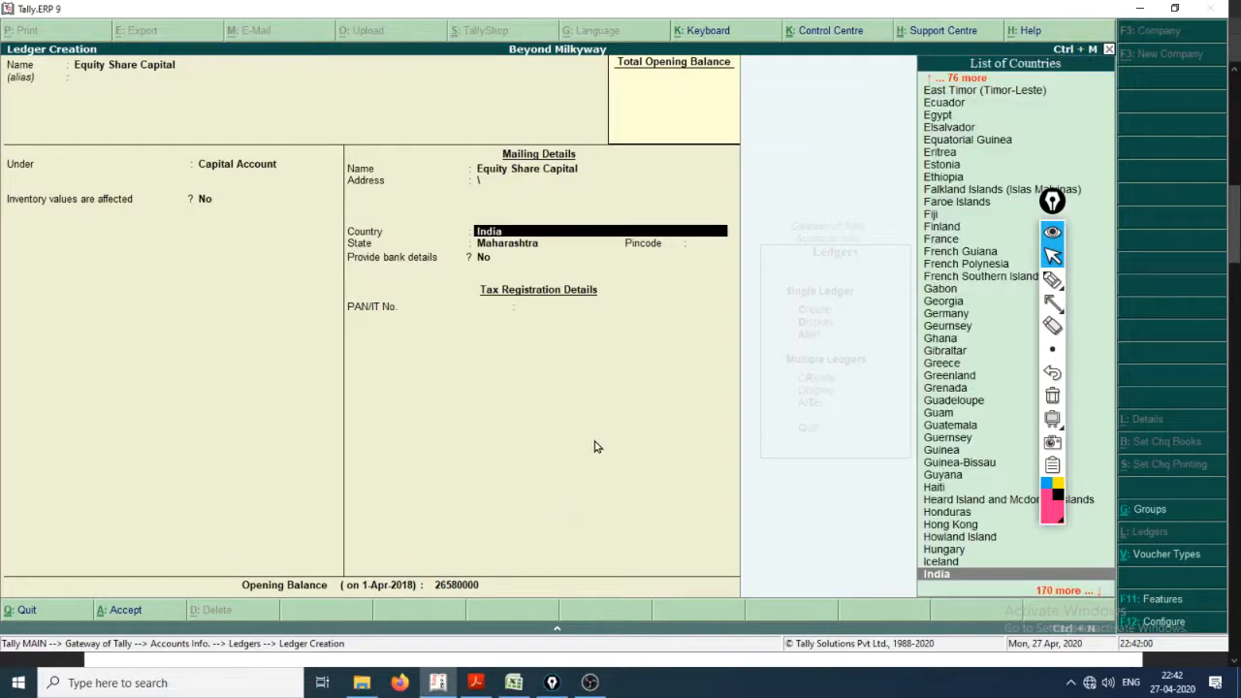
click(490, 185)
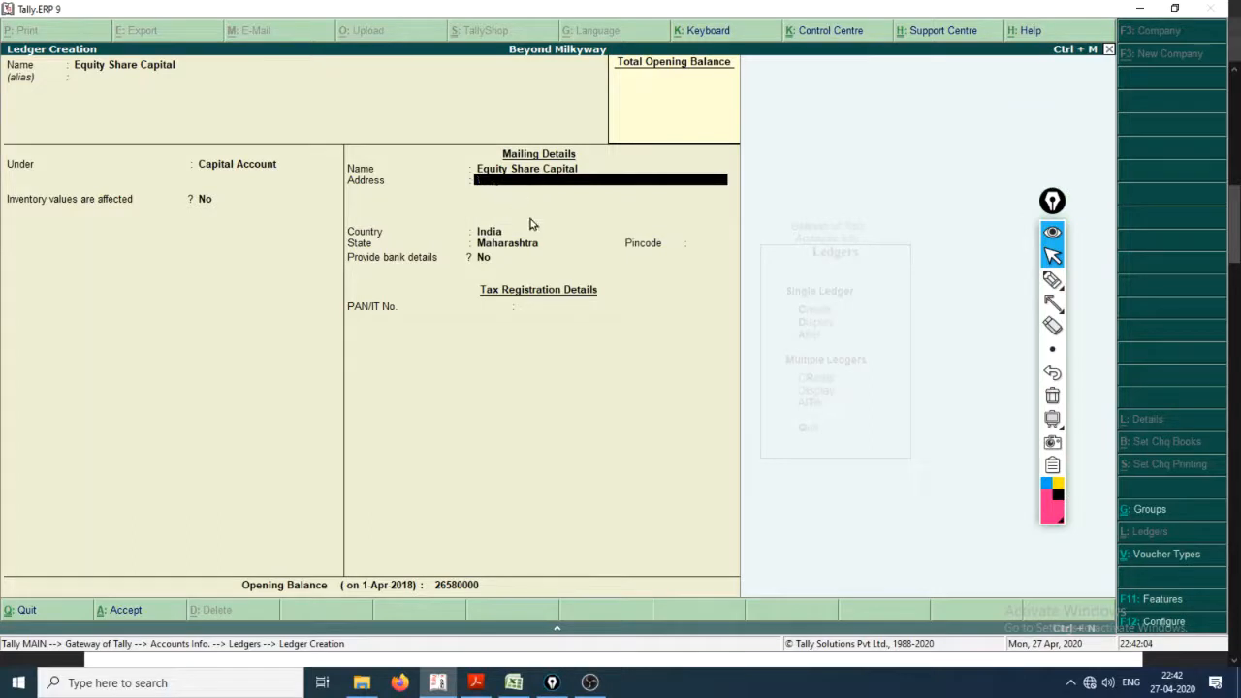
key(Return)
key(Return)
key(Return)
key(Return)
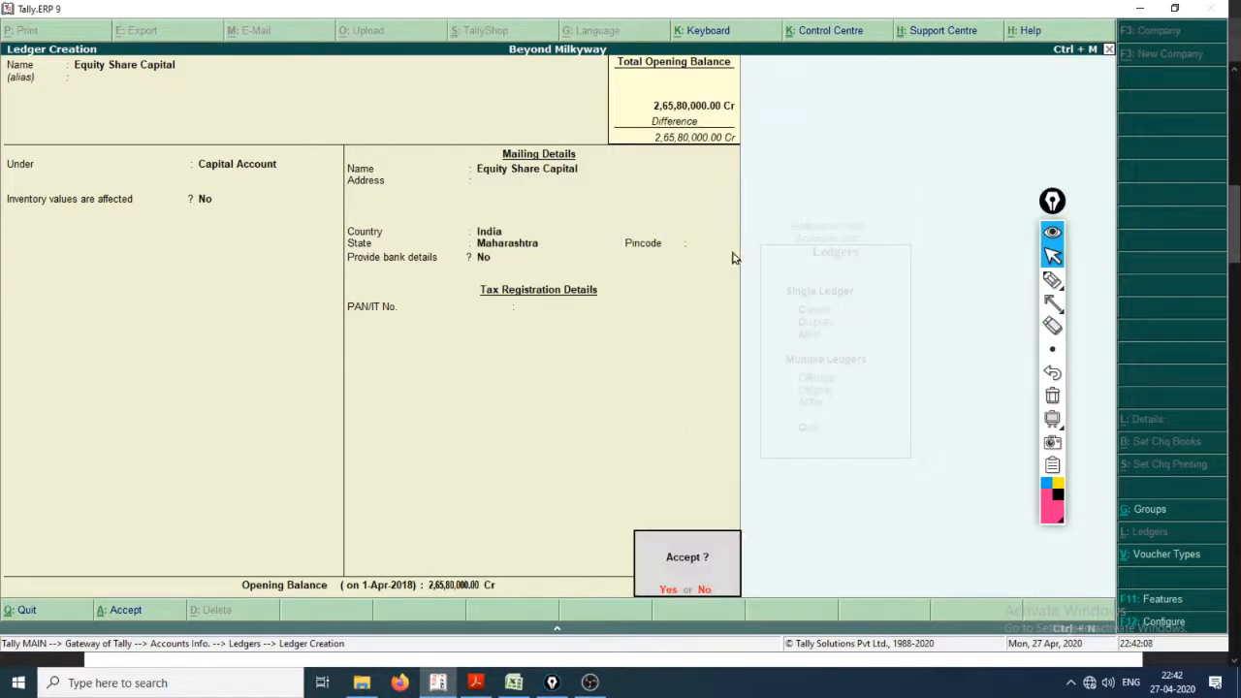
Step: Underline the opening balance and Capital Account, handwrite "Cr." and draw pink arrows linking them to the total opening balance
click(1053, 281)
mouse_move(427, 601)
mouse_down()
mouse_move(505, 598)
mouse_move(448, 611)
mouse_up()
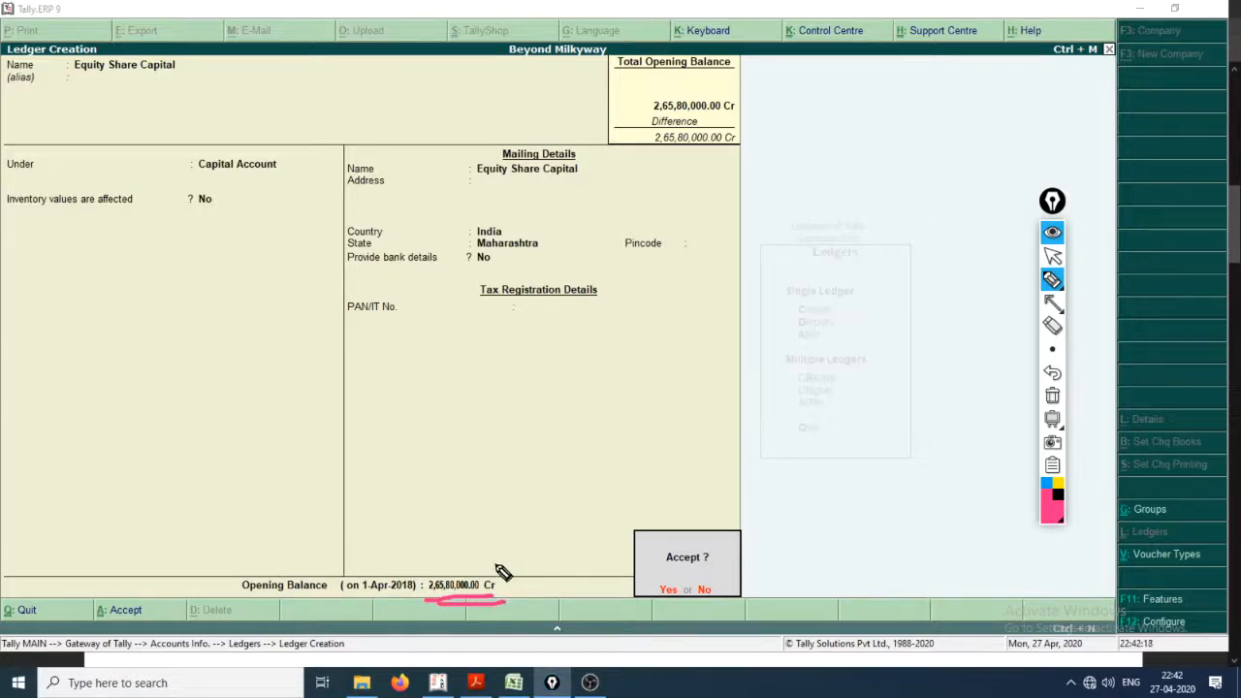
mouse_move(503, 557)
mouse_down()
mouse_move(519, 524)
mouse_move(738, 367)
mouse_move(730, 163)
mouse_move(720, 182)
mouse_up()
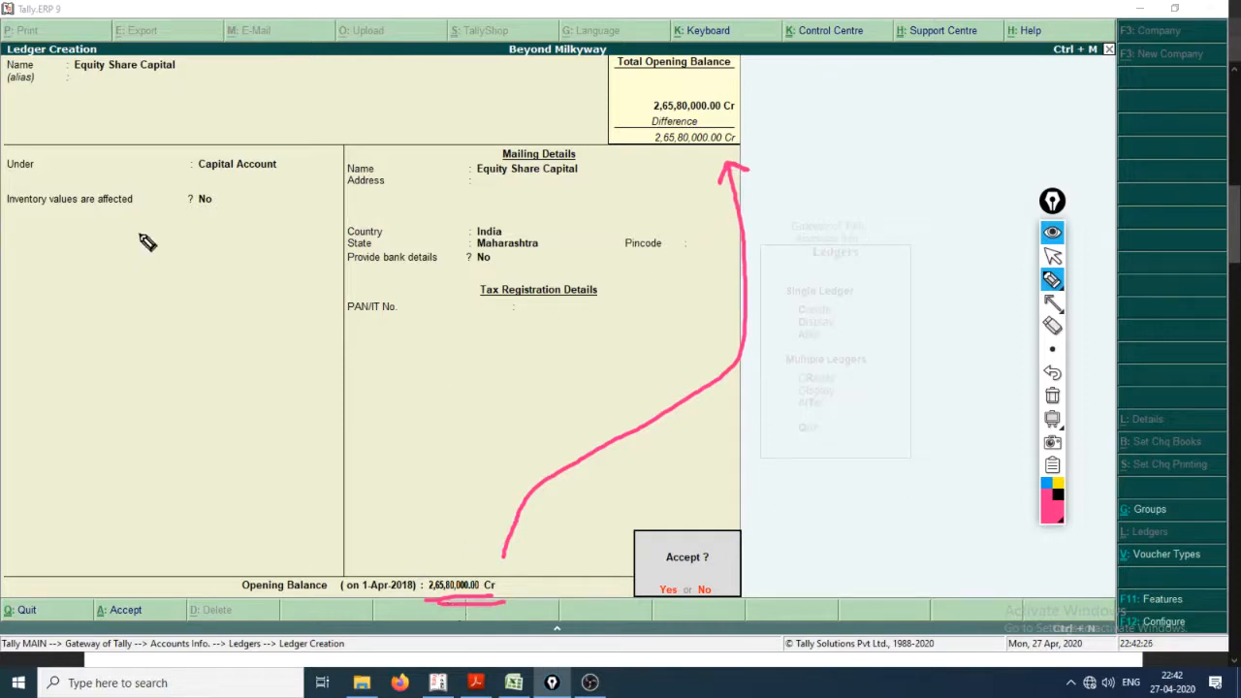
drag(208, 181, 283, 182)
mouse_move(250, 193)
mouse_down()
mouse_move(297, 193)
mouse_move(476, 540)
mouse_move(507, 569)
mouse_move(497, 571)
mouse_up()
drag(269, 506, 349, 521)
click(368, 475)
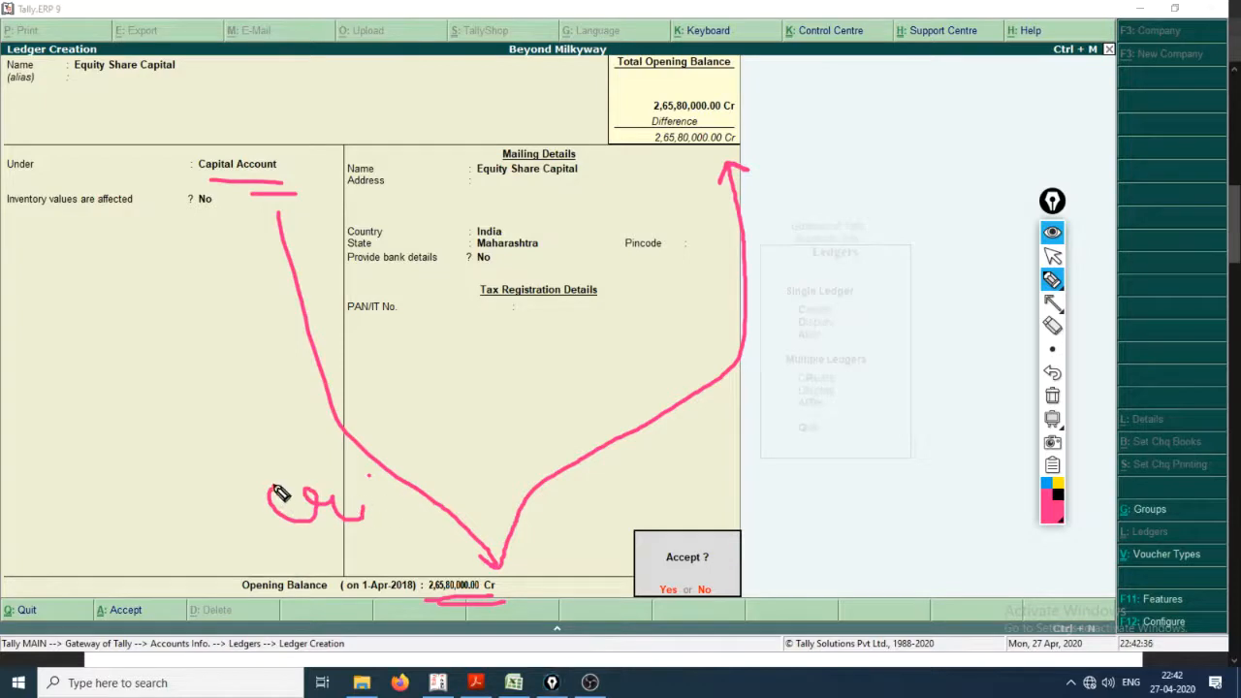
drag(275, 485, 263, 527)
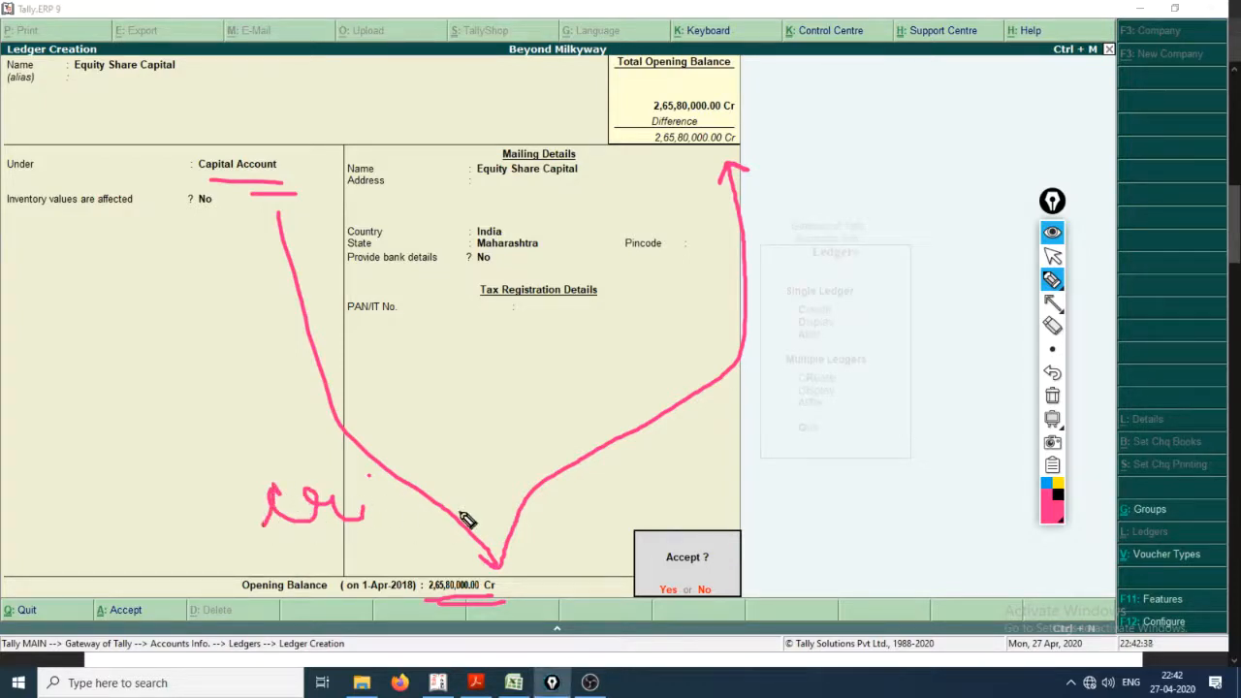
mouse_move(391, 497)
mouse_down()
mouse_move(493, 445)
mouse_move(699, 243)
mouse_move(694, 161)
mouse_move(726, 176)
mouse_up()
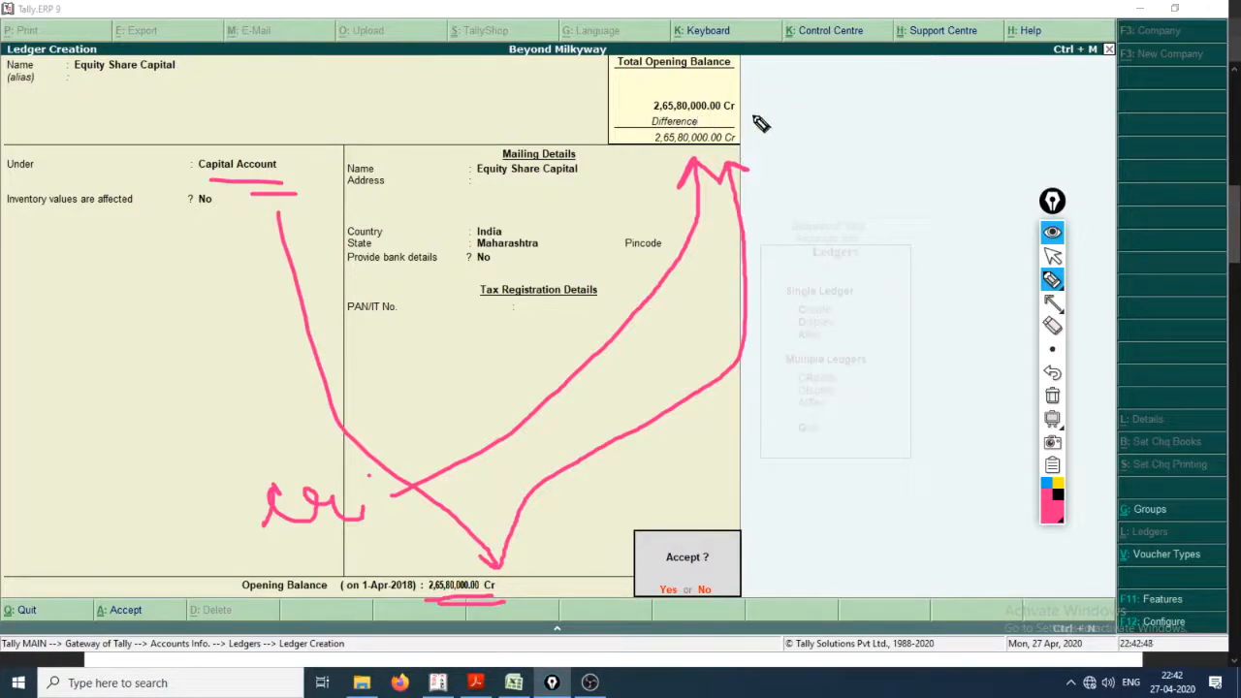
Step: Handwrite "Dr." and 26580000 with underlines beside the total opening balance, and circle the Capital Account group
mouse_move(829, 111)
mouse_down()
mouse_move(833, 155)
mouse_move(826, 114)
mouse_move(814, 158)
mouse_move(887, 172)
mouse_move(919, 136)
mouse_up()
click(920, 155)
drag(823, 187, 939, 178)
mouse_move(805, 226)
mouse_down()
mouse_move(819, 276)
mouse_move(868, 291)
mouse_up()
mouse_move(905, 223)
mouse_down()
mouse_move(895, 266)
mouse_move(951, 274)
mouse_move(933, 275)
mouse_move(965, 225)
mouse_move(978, 276)
mouse_move(982, 237)
mouse_move(1009, 255)
mouse_move(1026, 221)
mouse_move(1078, 254)
mouse_move(1098, 226)
mouse_move(1127, 250)
mouse_up()
mouse_move(1156, 208)
mouse_down()
mouse_move(1163, 238)
mouse_move(1156, 206)
mouse_up()
drag(824, 338, 1206, 288)
drag(844, 361, 1219, 327)
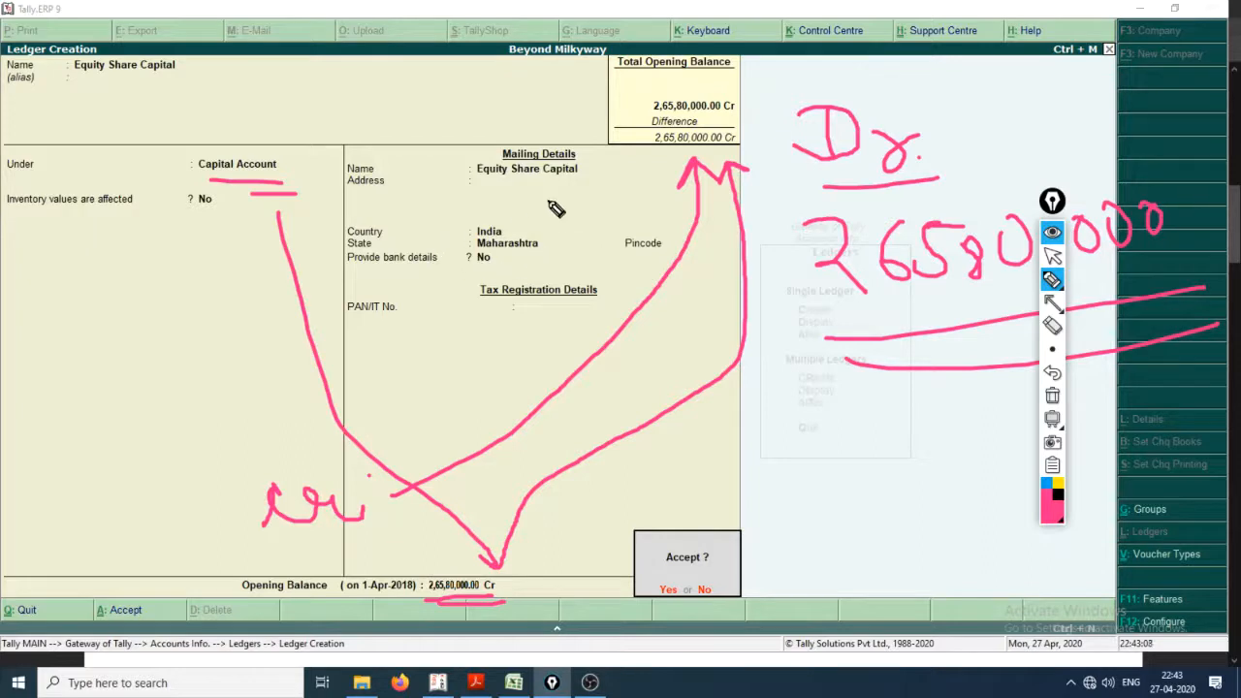
mouse_move(278, 189)
mouse_down()
mouse_move(297, 116)
mouse_move(191, 185)
mouse_move(281, 194)
mouse_up()
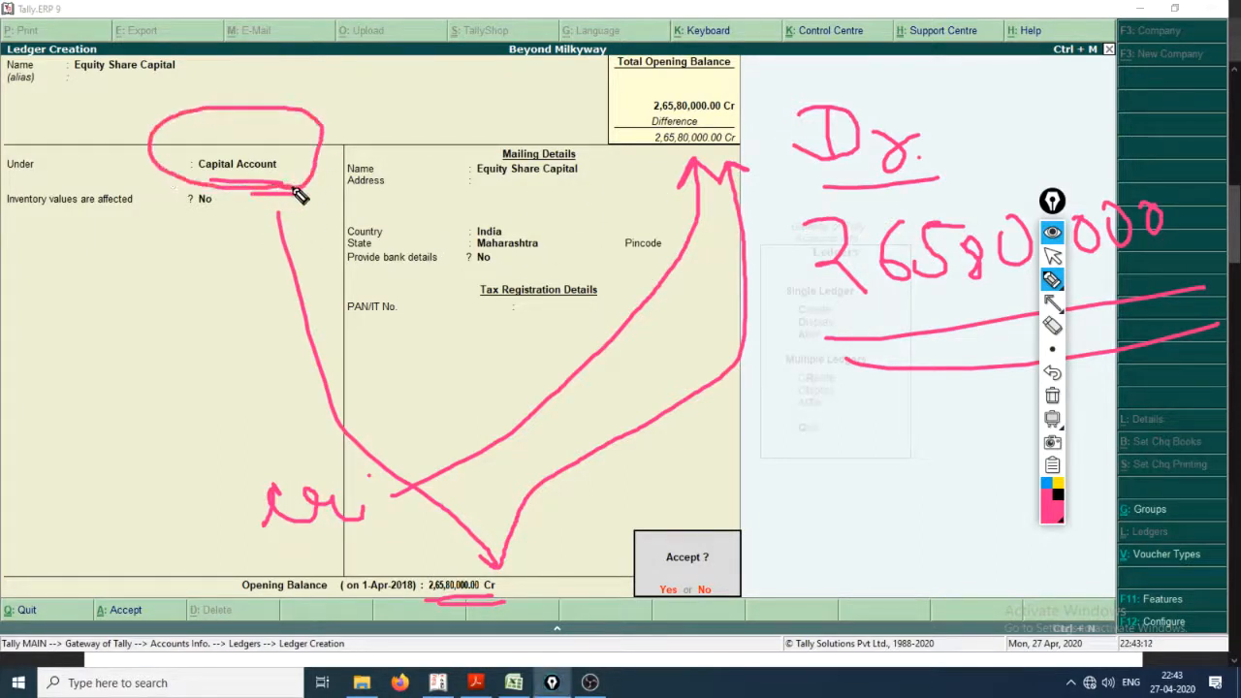
Step: Clear the pink annotations and accept the Equity Share Capital ledger
key(ctrl+shift+7)
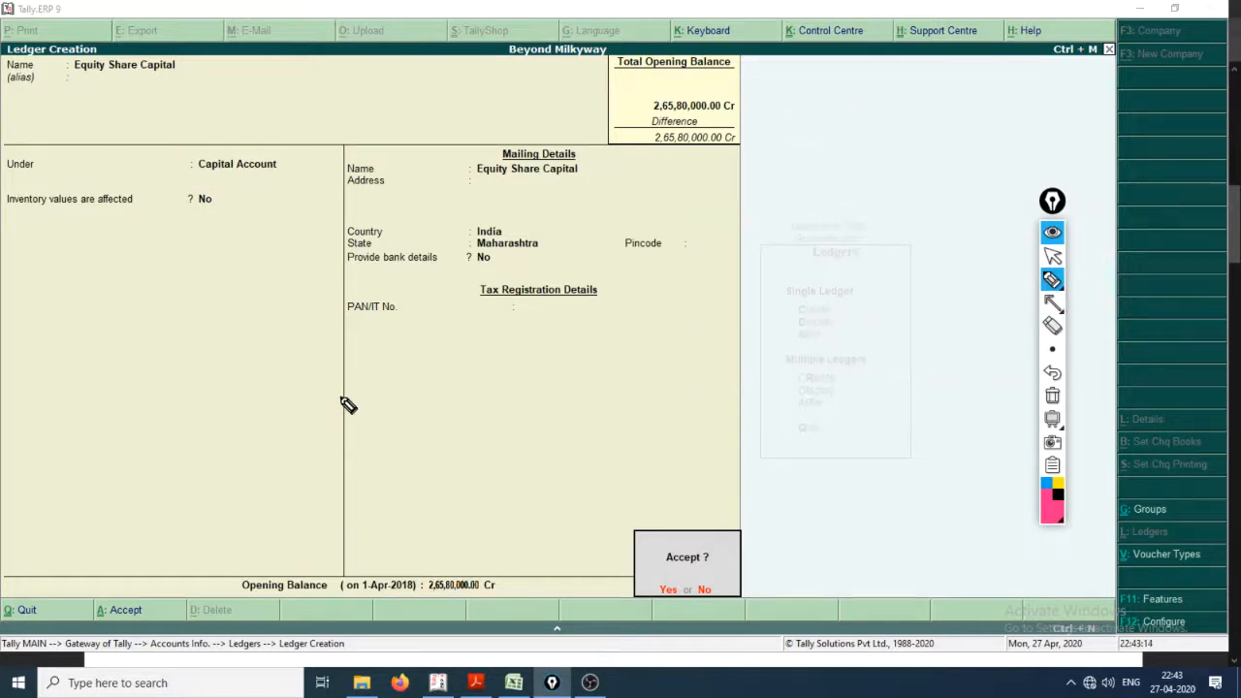
key(ctrl+shift+1)
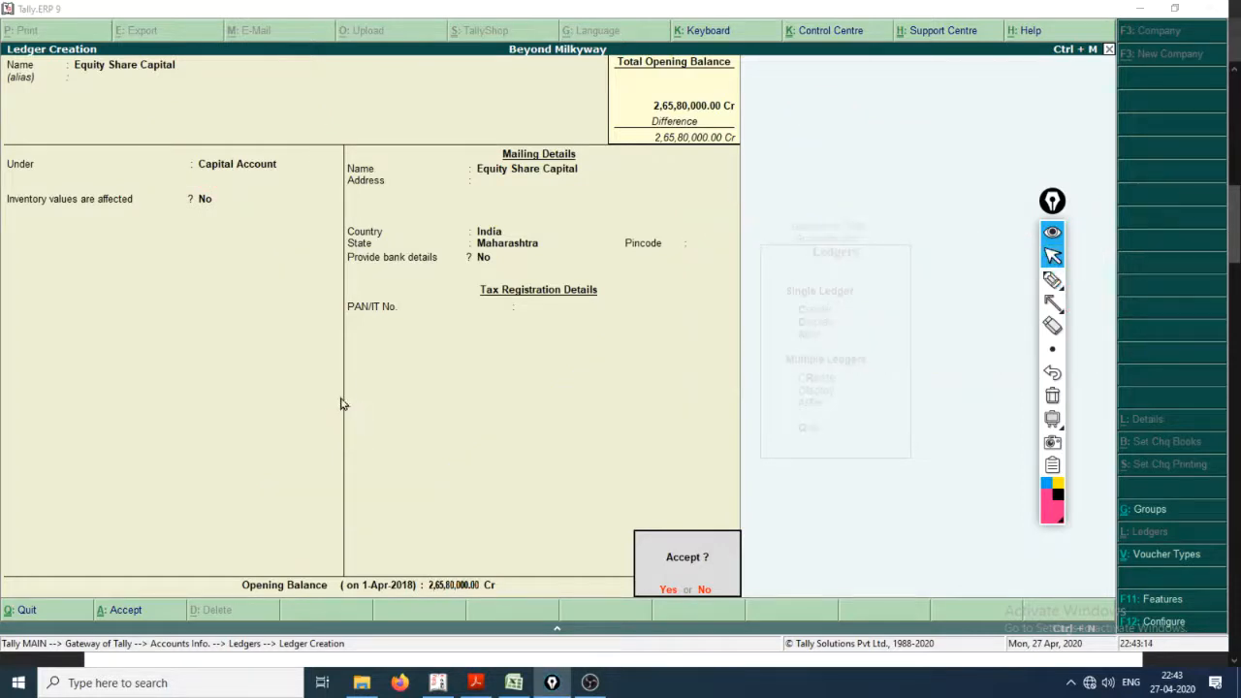
click(668, 591)
Step: Switch to the PDF in Acrobat Reader and highlight the General Reserve row to check its group and amount
key(alt+Tab)
key(alt+Tab)
key(alt+Tab)
key(alt+Tab)
drag(153, 362, 872, 369)
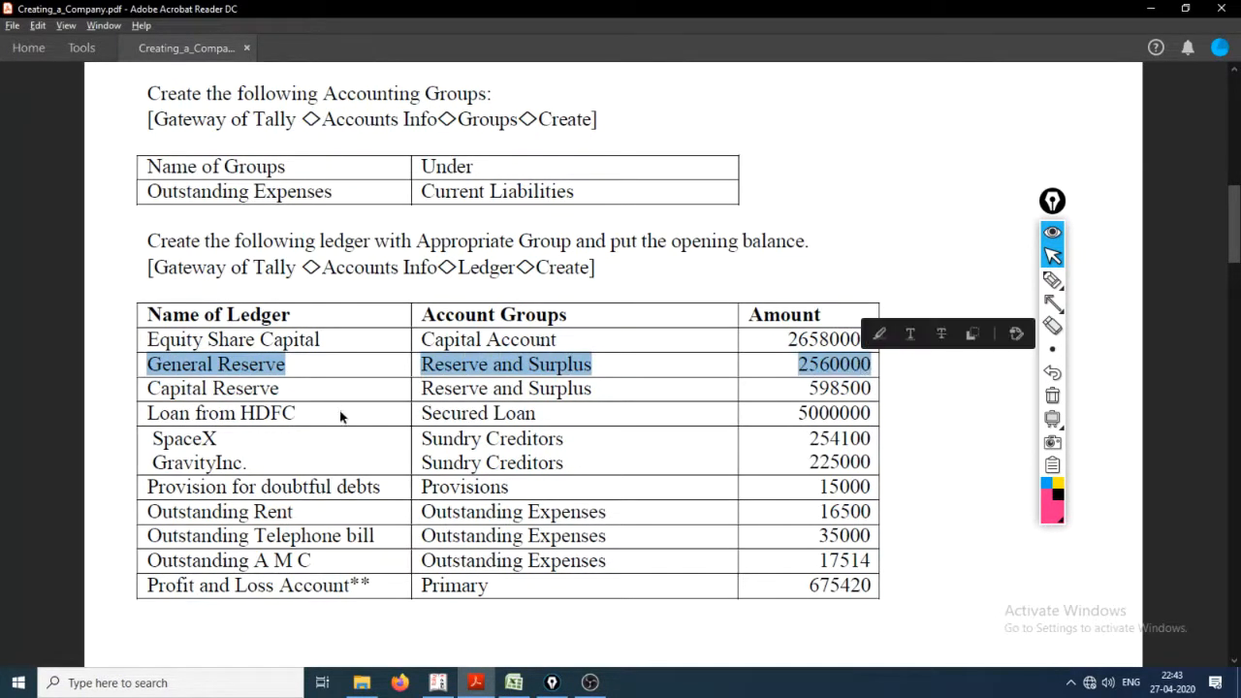
Step: Switch to Tally.ERP 9 and name the new ledger General Reserve, without an alias, under Reserves & Surplus
key(alt+Tab)
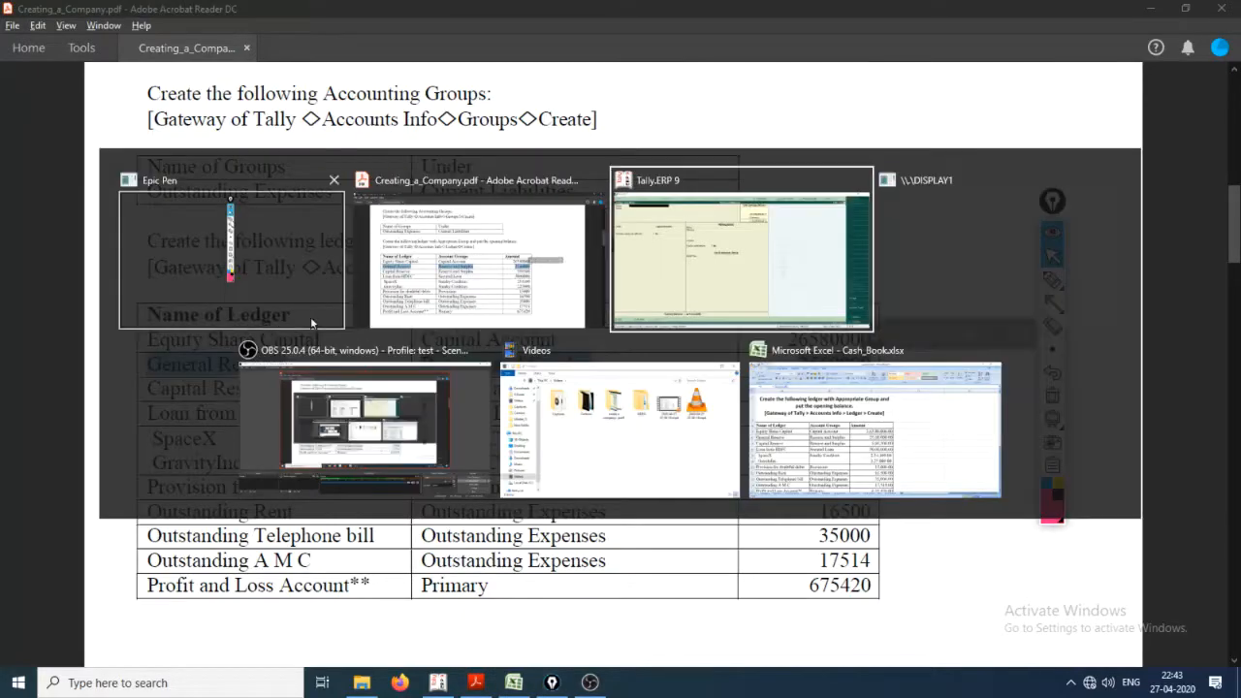
key(alt+Tab)
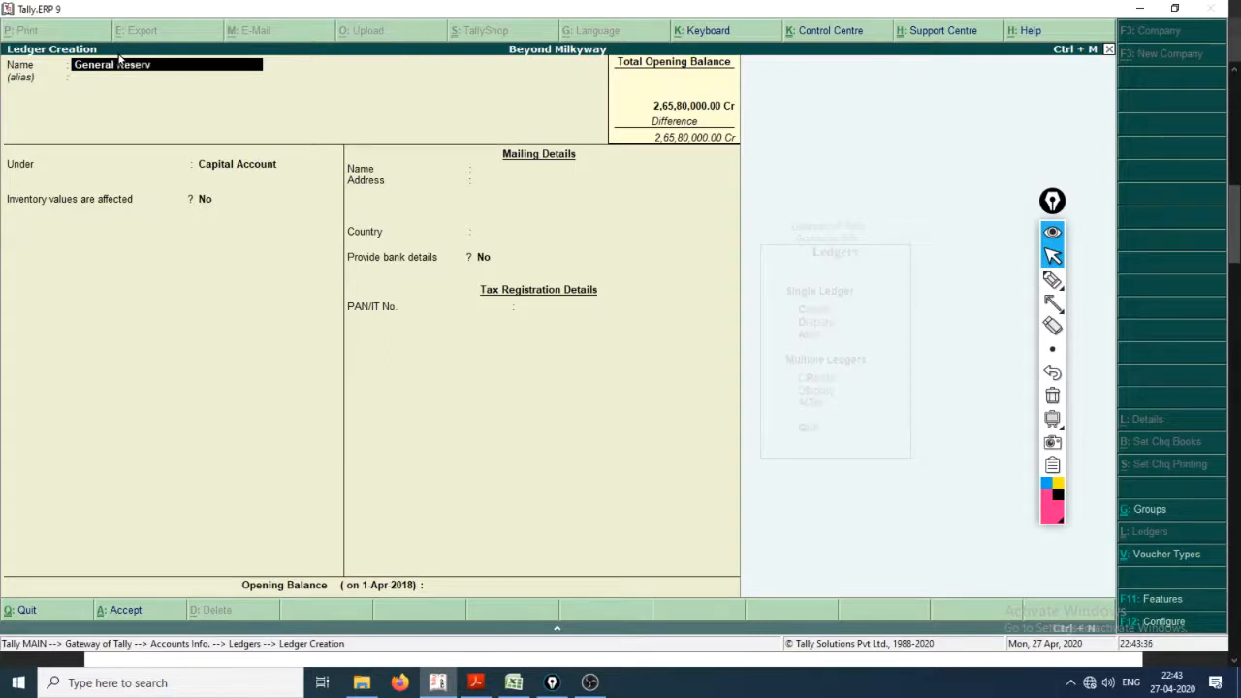
key(Return)
key(Return)
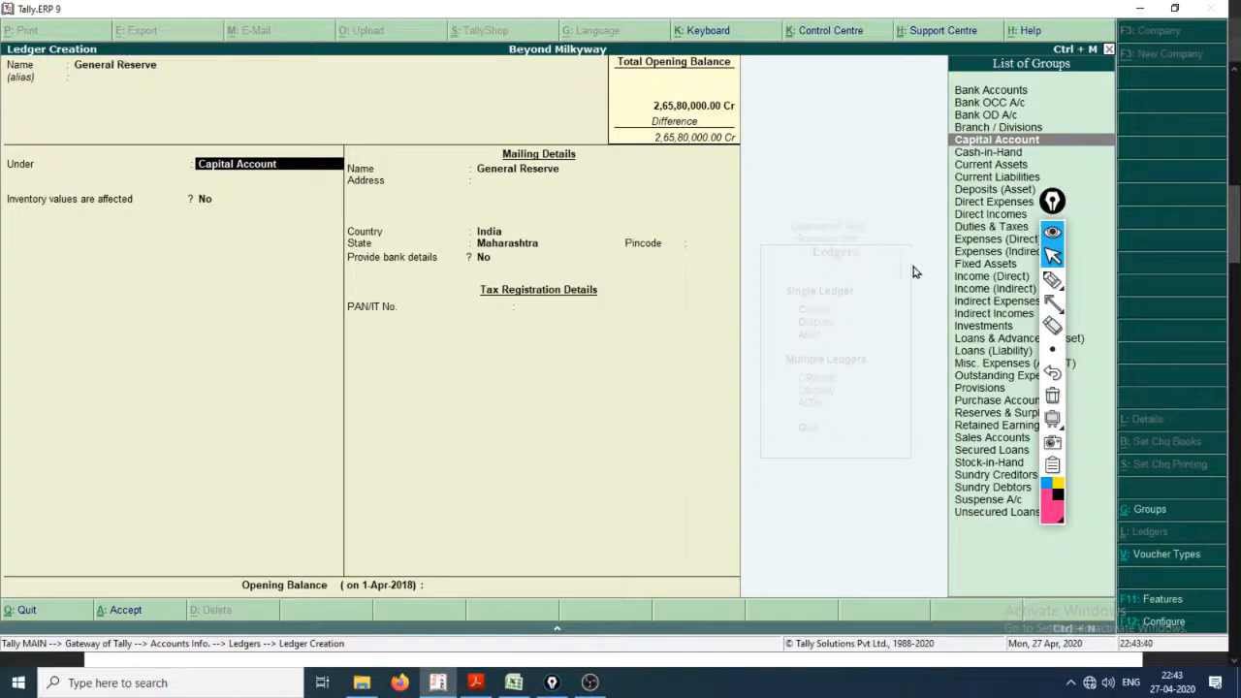
text(Re)
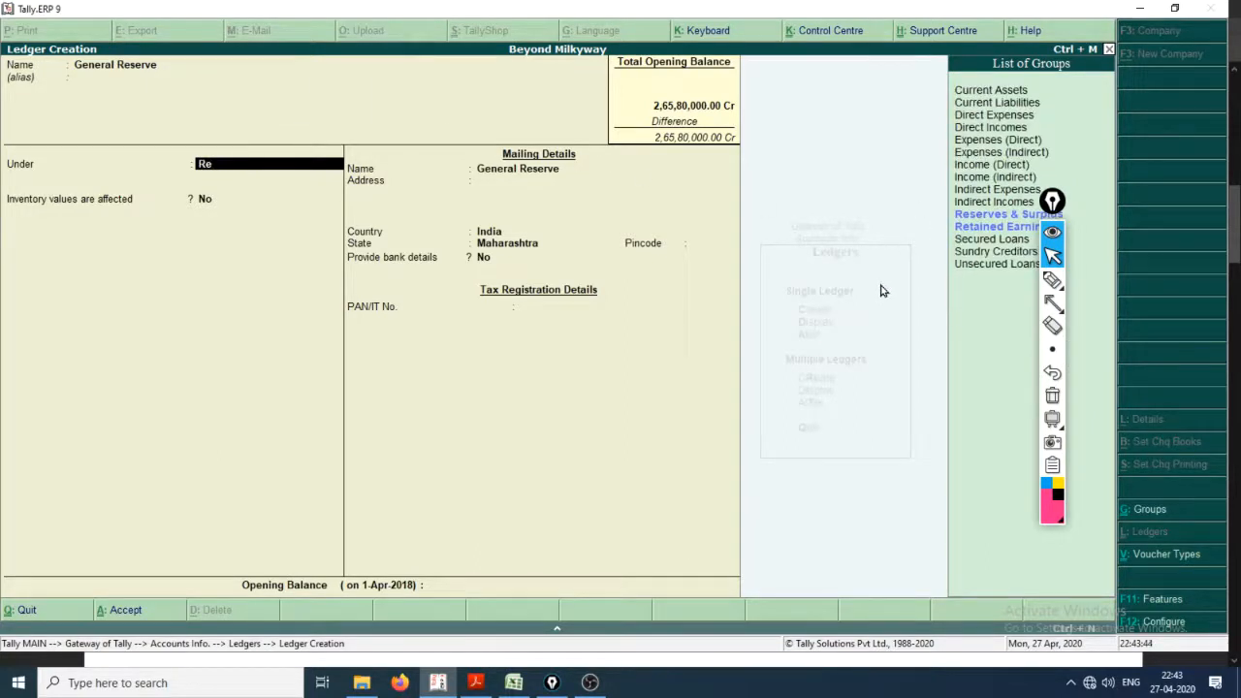
key(Return)
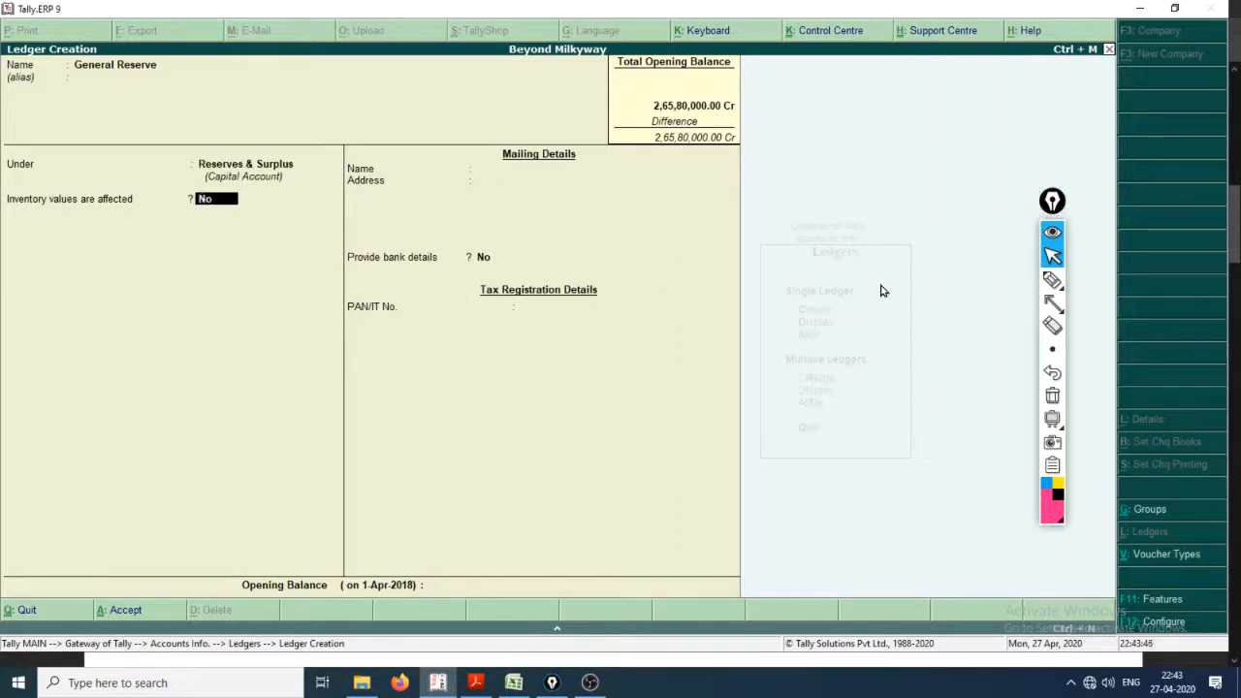
Step: Set the General Reserve opening balance to 2560000 and check the amount against the PDF
key(Return)
key(Return)
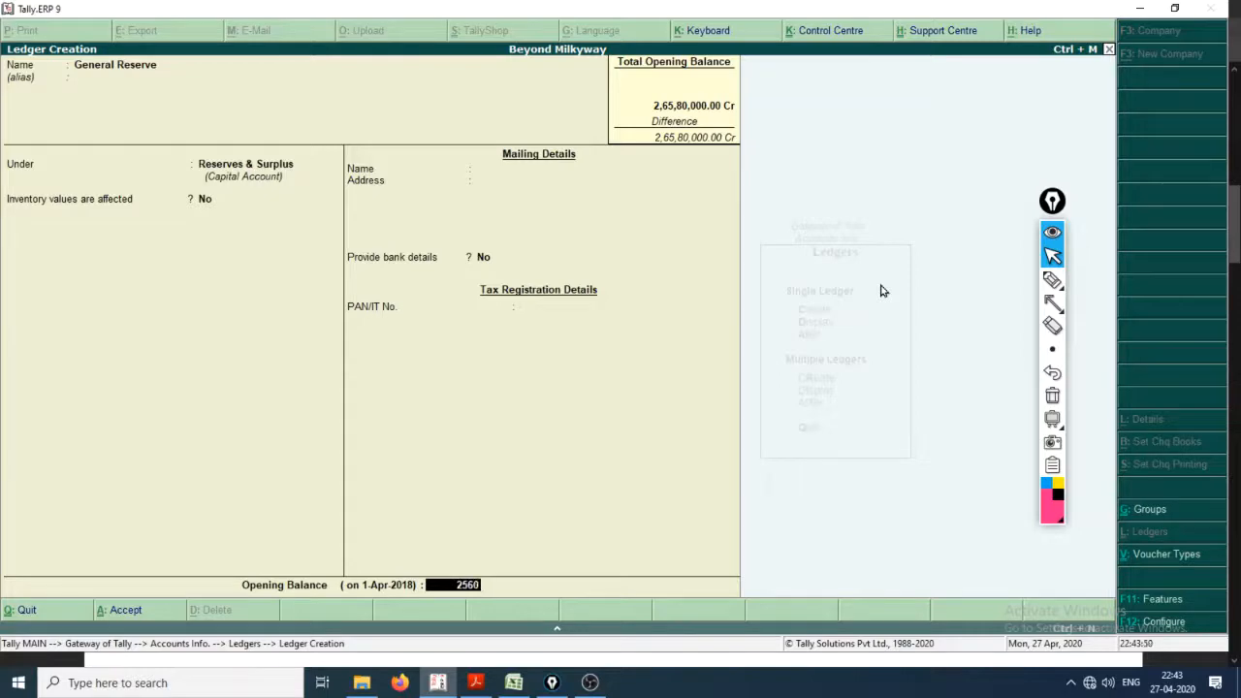
key(alt+Tab)
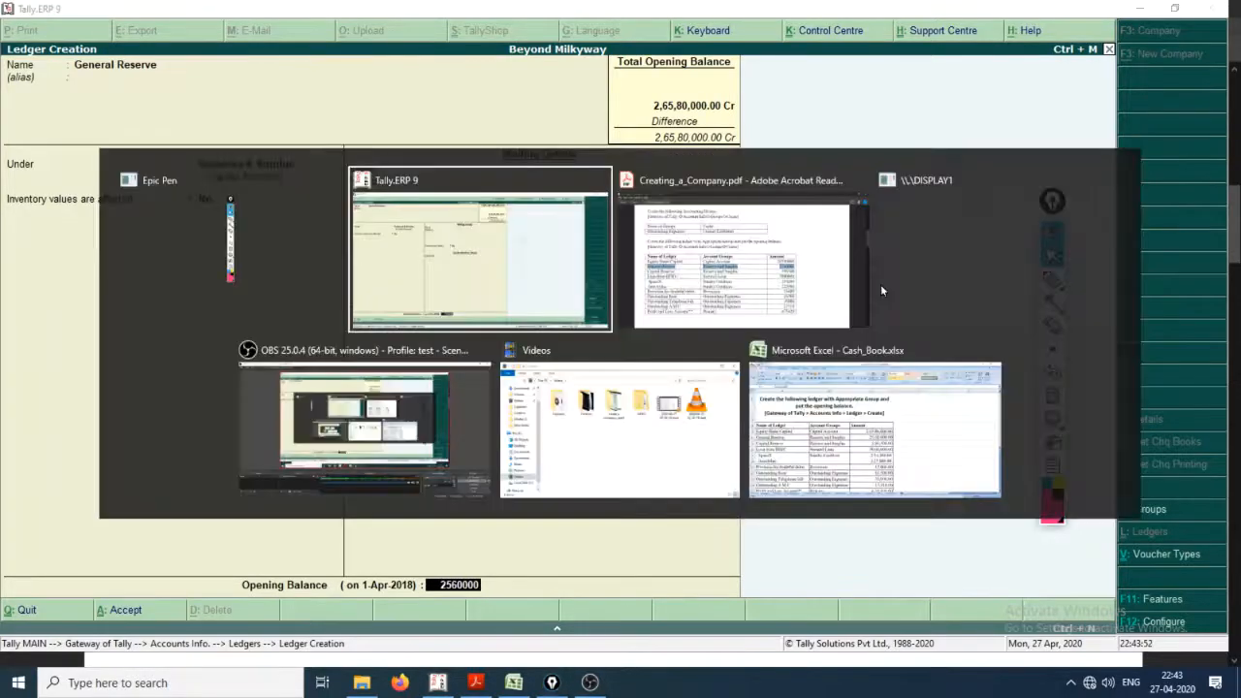
key(alt+Tab)
key(alt+Tab)
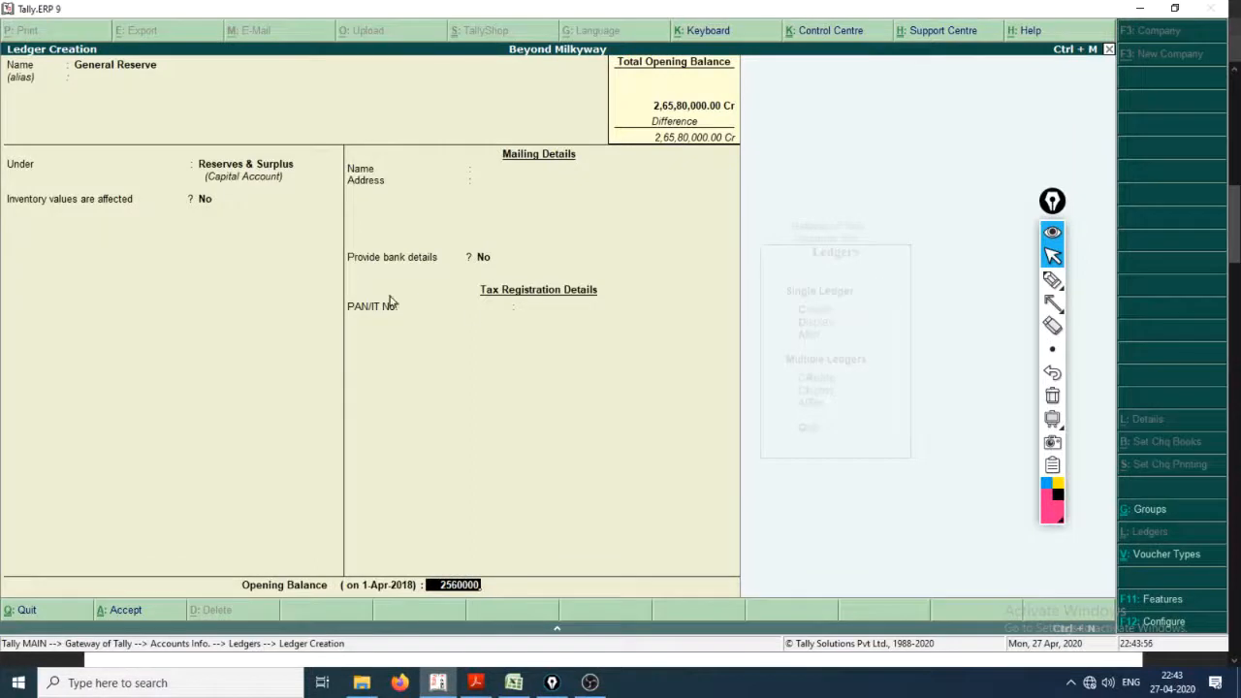
Step: Mark the difference total and Capital Account with pink underlines, draw up and down arrows, and confirm the General Reserve opening balance
click(1053, 280)
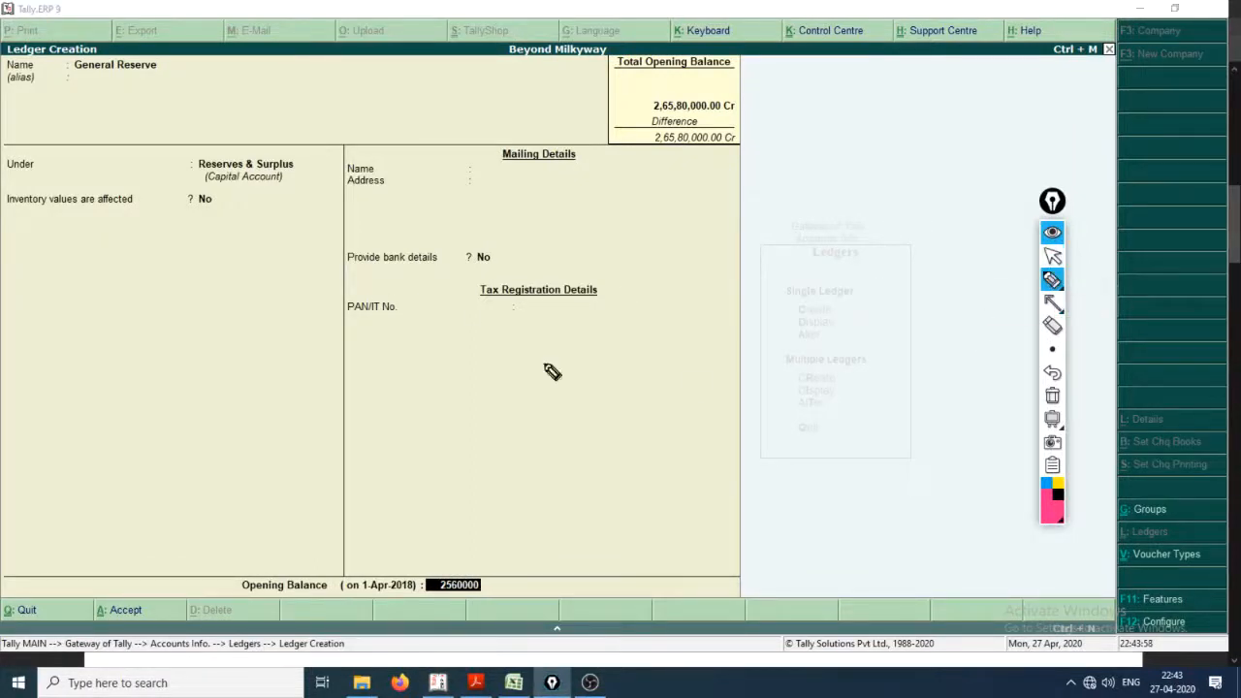
mouse_move(647, 152)
mouse_down()
mouse_move(727, 160)
mouse_move(744, 174)
mouse_up()
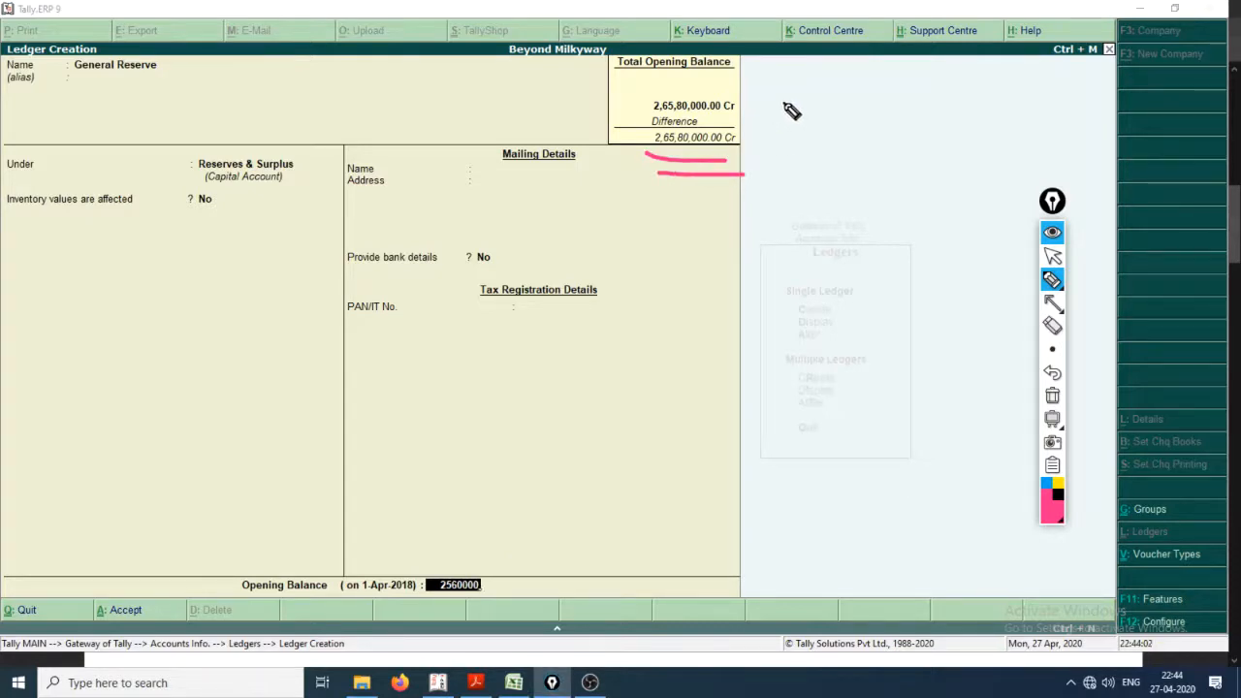
mouse_move(771, 116)
mouse_down()
mouse_move(840, 136)
mouse_move(854, 117)
mouse_up()
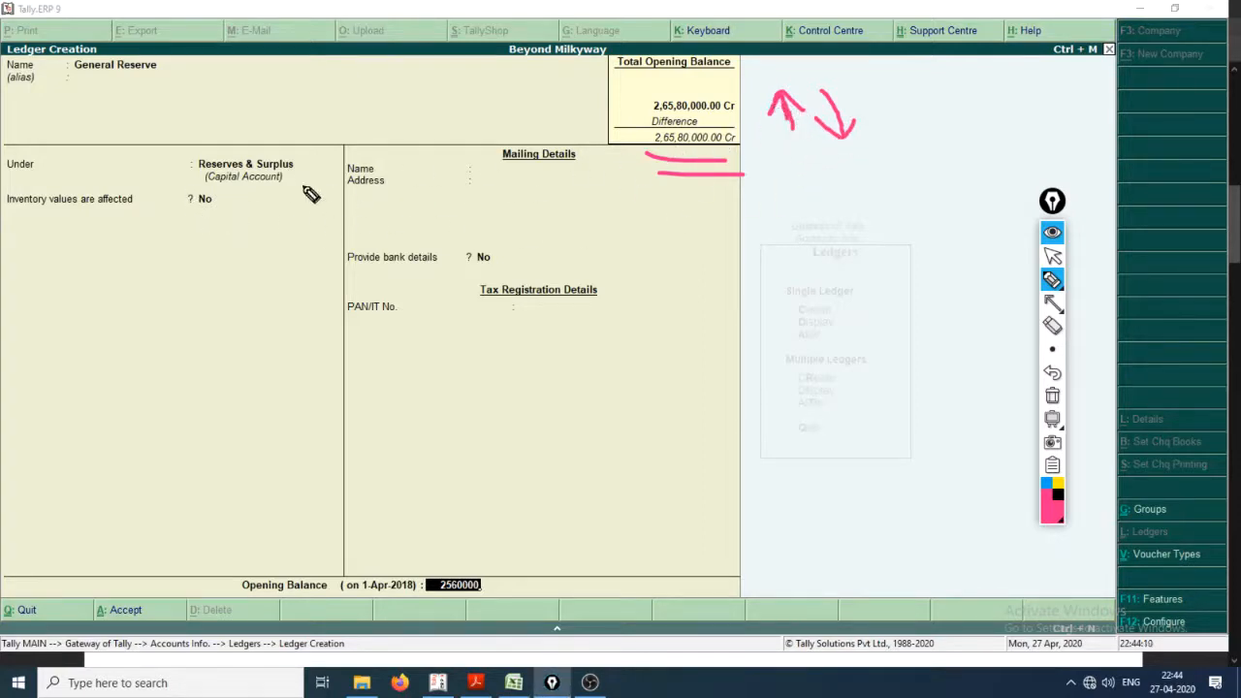
drag(215, 184, 259, 193)
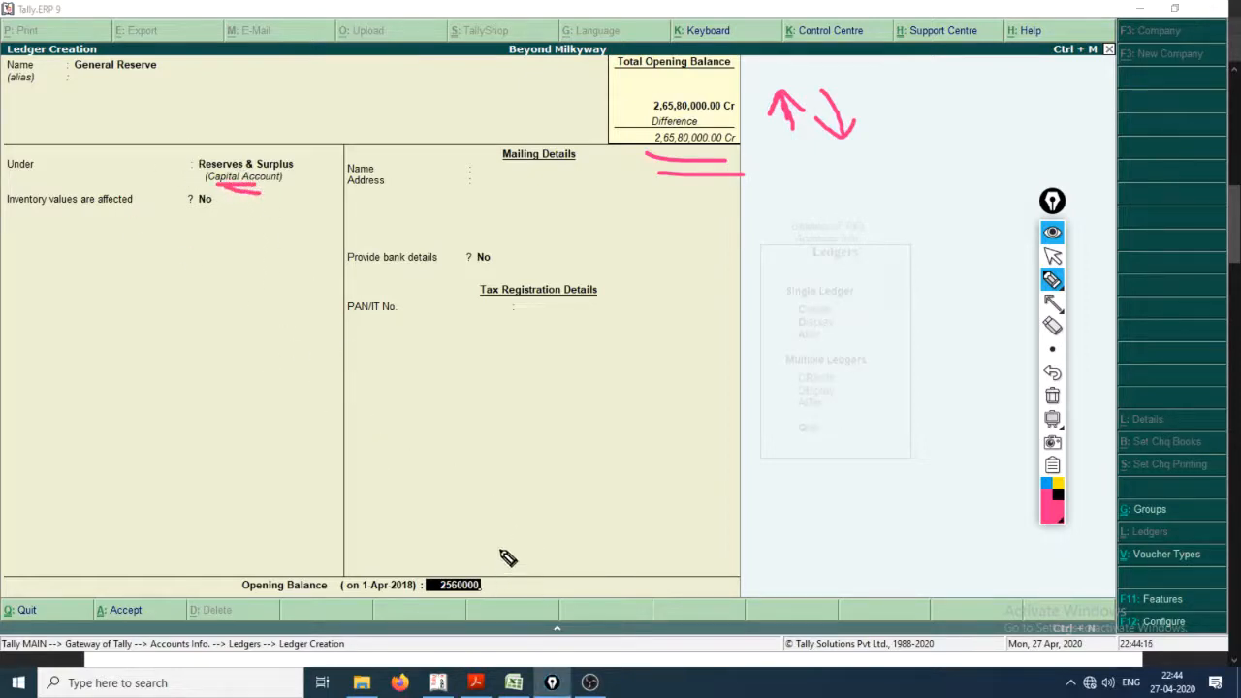
key(ctrl+shift+2)
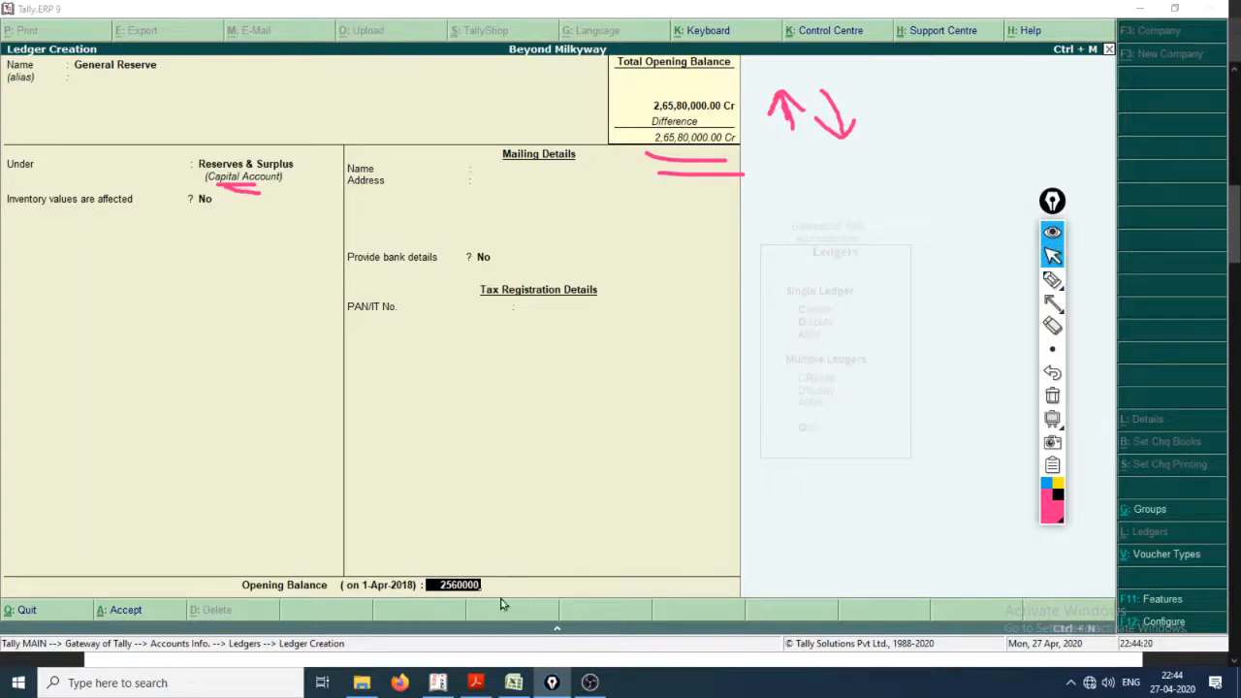
key(Return)
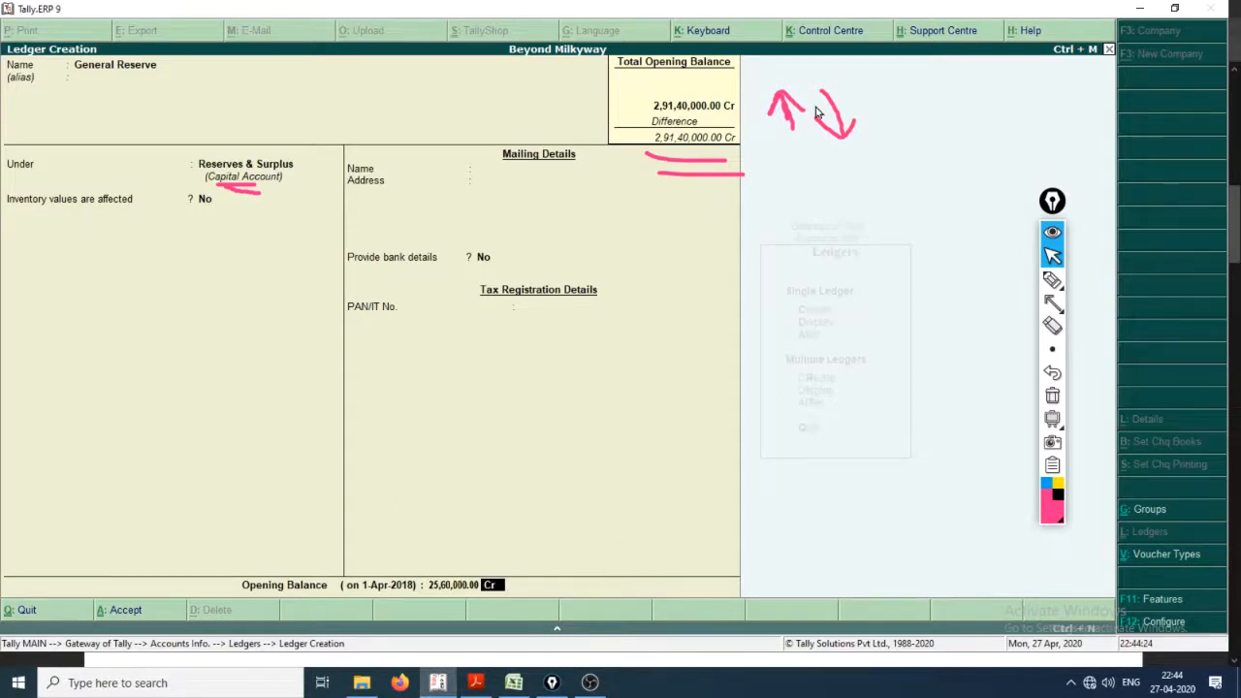
Step: Scribble out the down arrow, tick the up arrow, and handwrite an underlined "Dr." beside the total opening balance
click(1054, 280)
mouse_move(832, 118)
mouse_down()
mouse_move(859, 139)
mouse_move(844, 122)
mouse_move(840, 135)
mouse_up()
drag(768, 86, 829, 50)
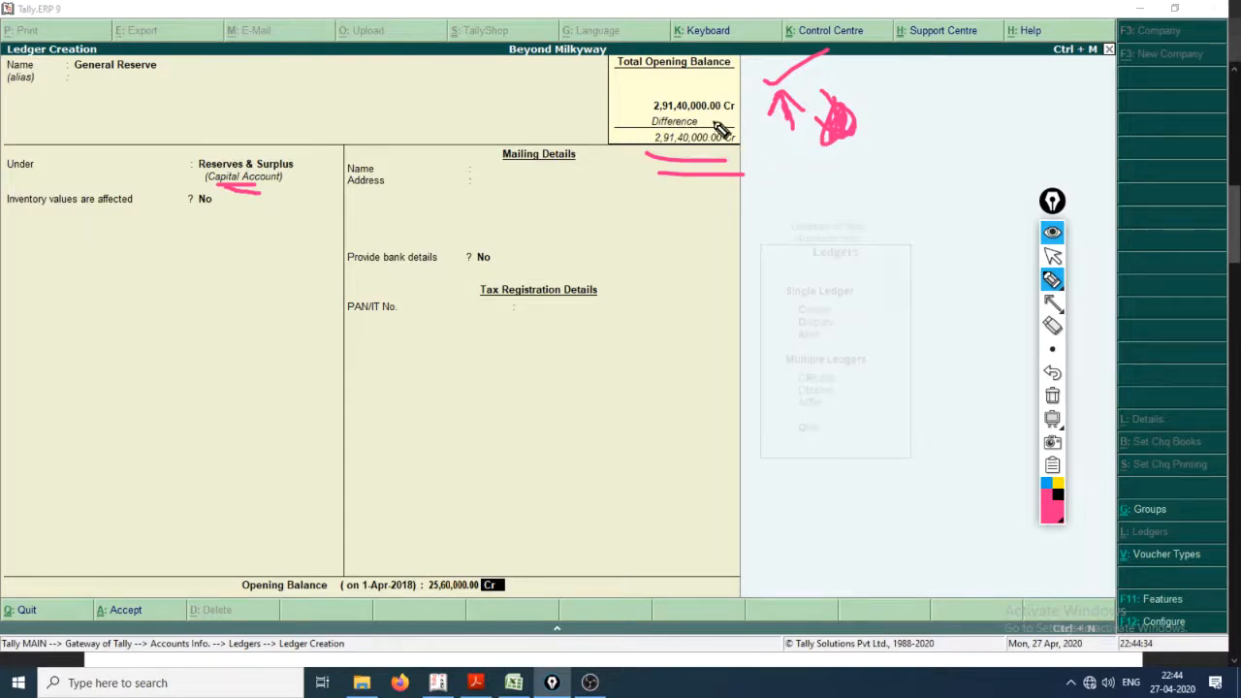
mouse_move(923, 123)
mouse_down()
mouse_move(907, 160)
mouse_move(910, 138)
mouse_move(990, 163)
mouse_move(881, 172)
mouse_move(985, 189)
mouse_up()
click(1003, 135)
drag(920, 235, 1001, 219)
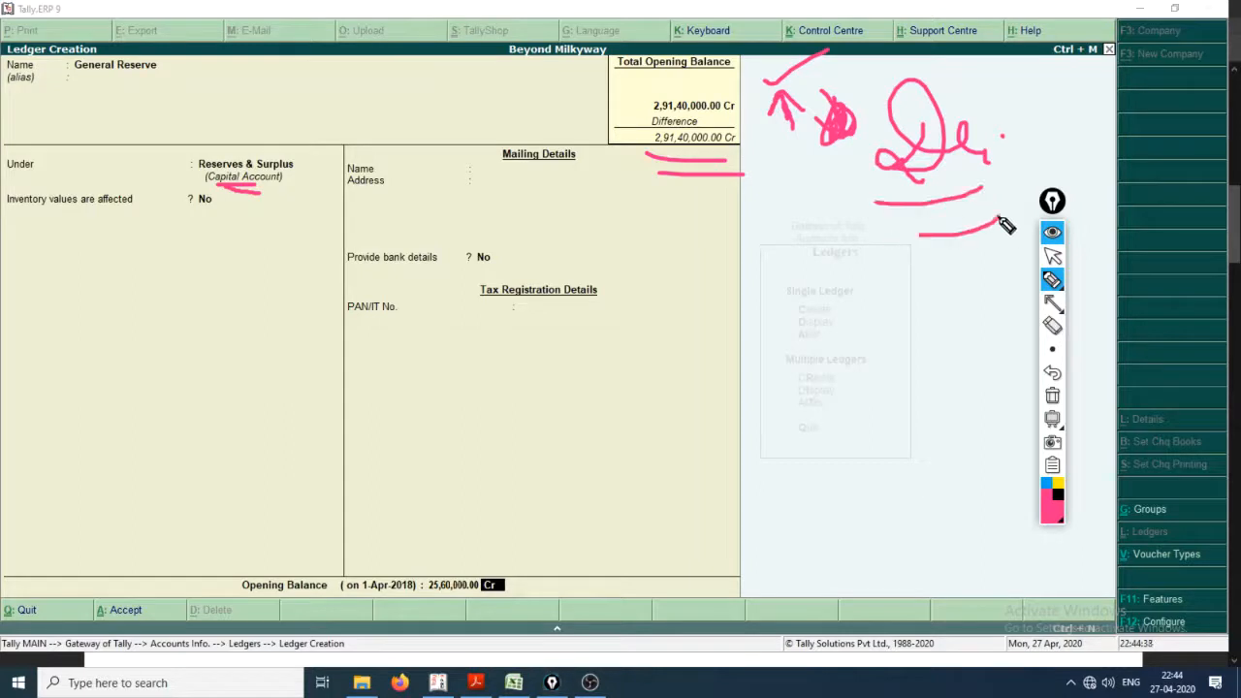
Step: Finish the handwritten note, clear all pink annotations, and save the General Reserve ledger
drag(991, 163, 1016, 151)
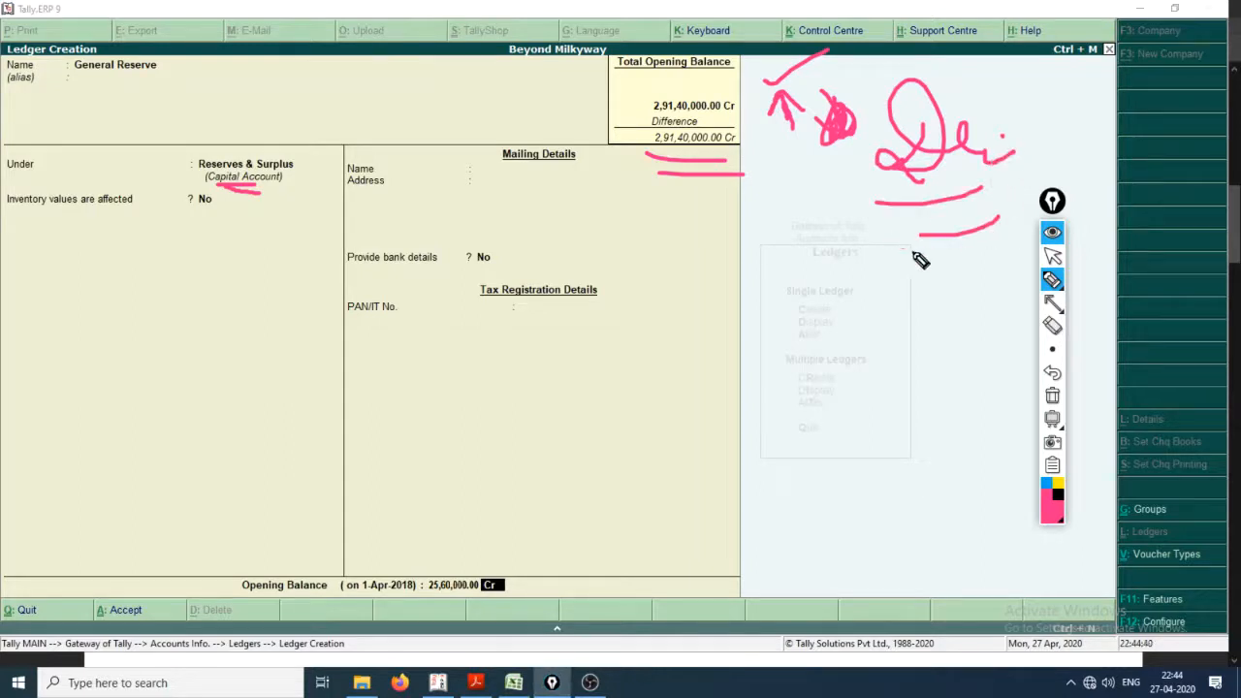
key(ctrl+shift+c)
key(ctrl+shift+1)
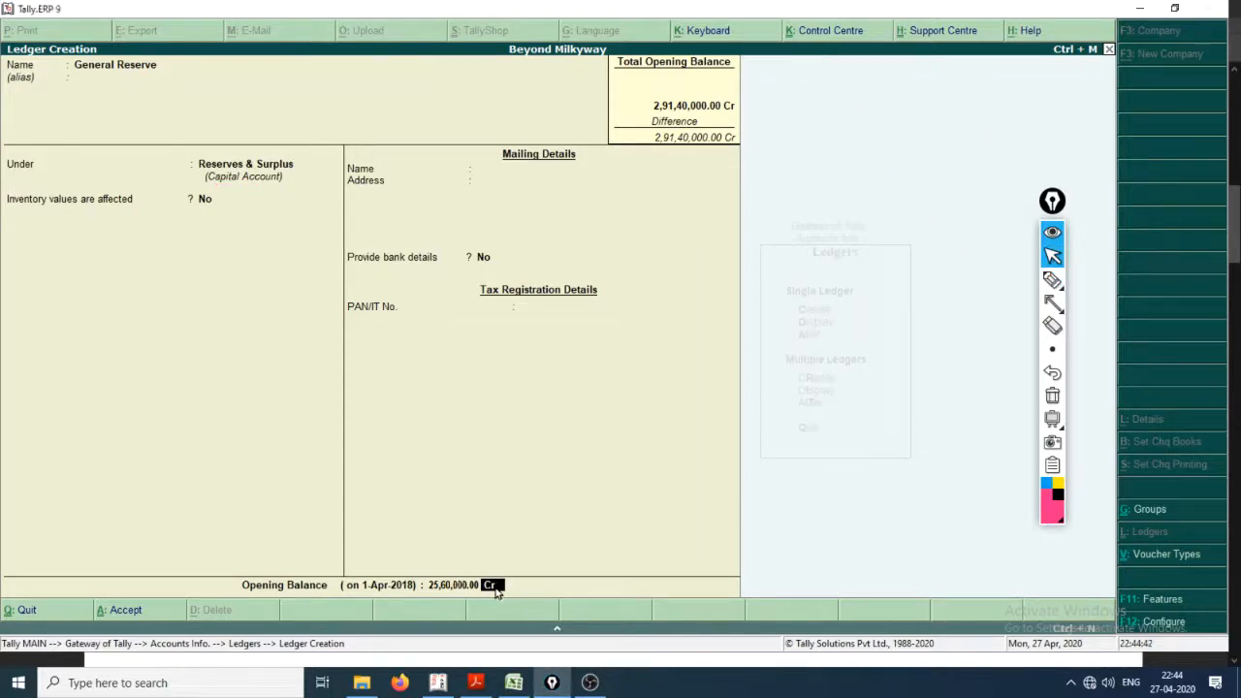
key(Return)
key(Return)
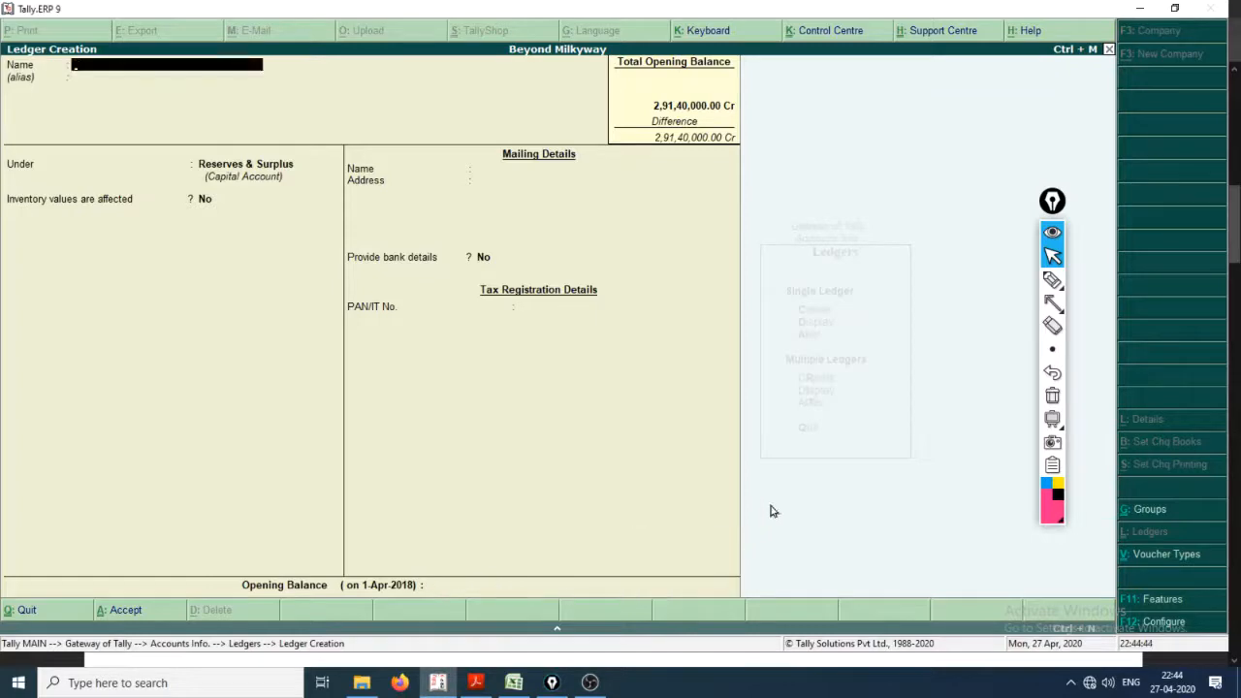
Step: Switch to the Creating_a_Company PDF and examine the Capital Reserve row's ledger name, account group and amount
key(alt+Tab)
key(alt+Tab)
key(alt+Tab)
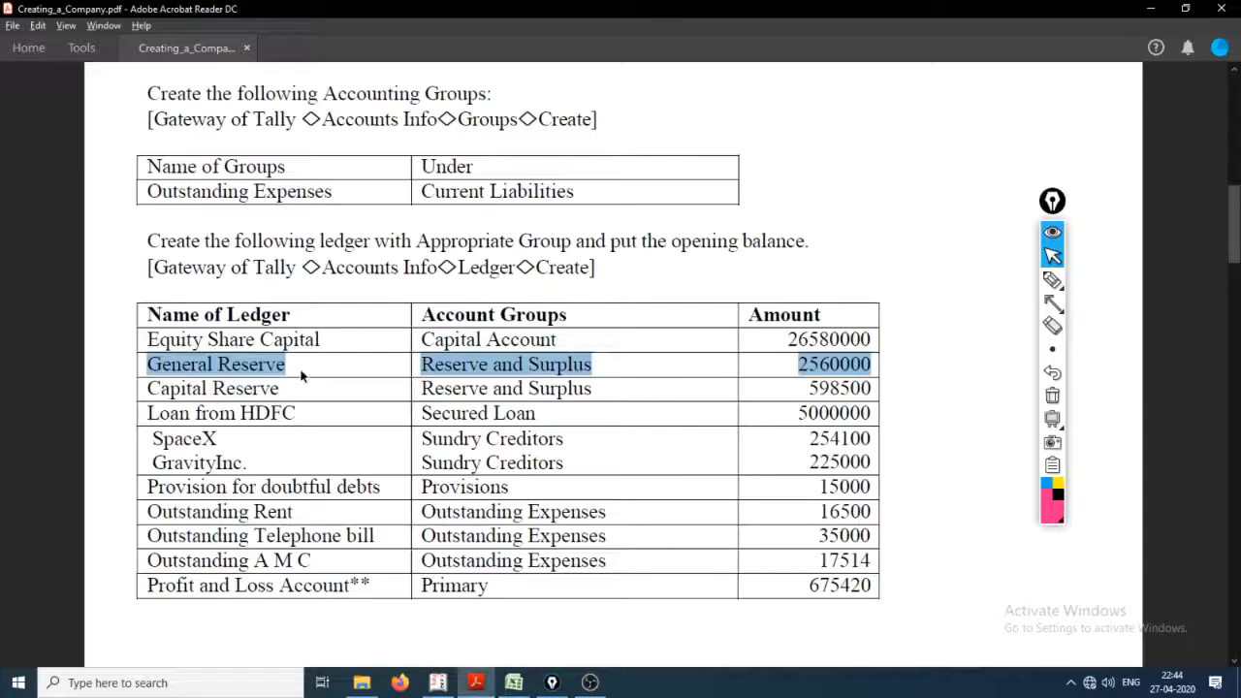
triple_click(161, 388)
triple_click(476, 389)
drag(279, 389, 207, 388)
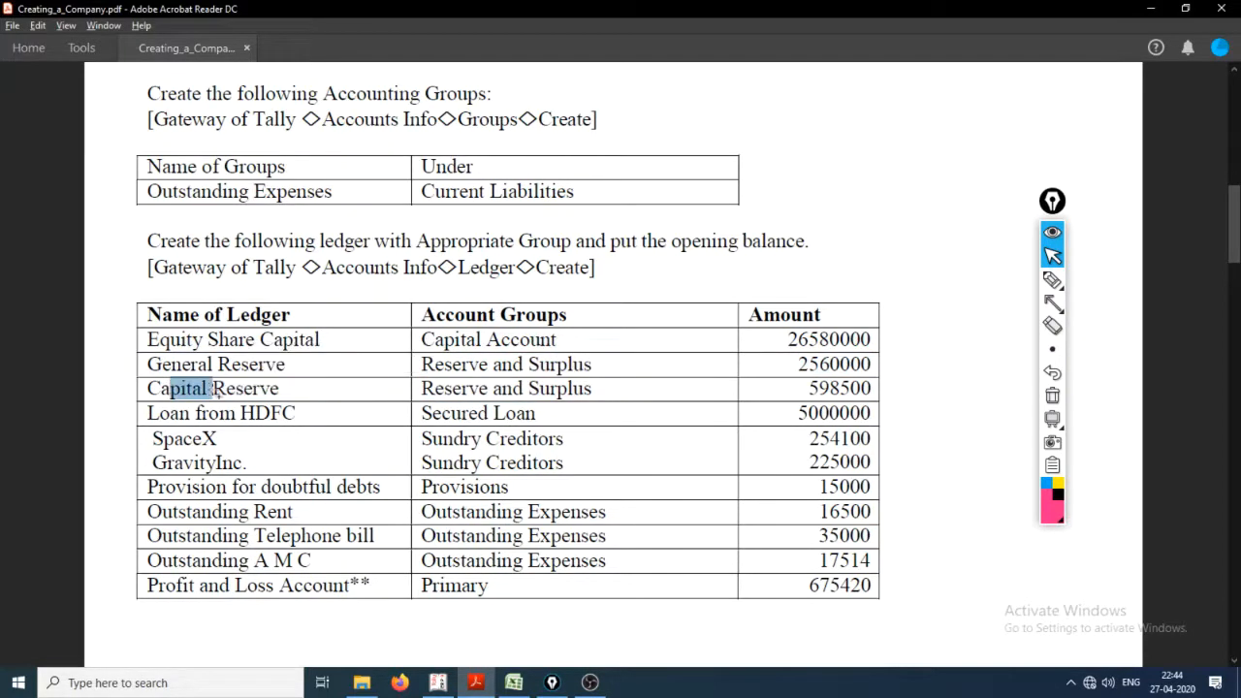
drag(421, 389, 523, 388)
drag(869, 388, 805, 388)
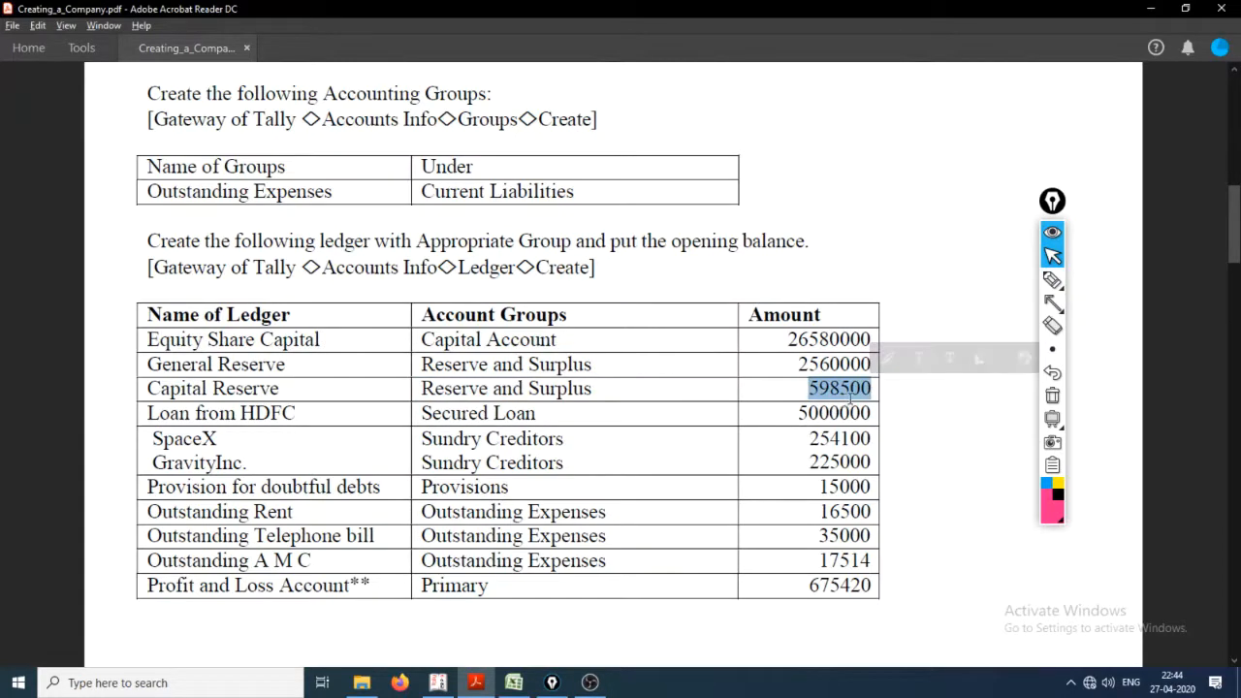
Step: Switch to Tally.ERP 9 and name the new ledger Capital Reserve, without an alias, under Reserves & Surplus
key(alt+Tab)
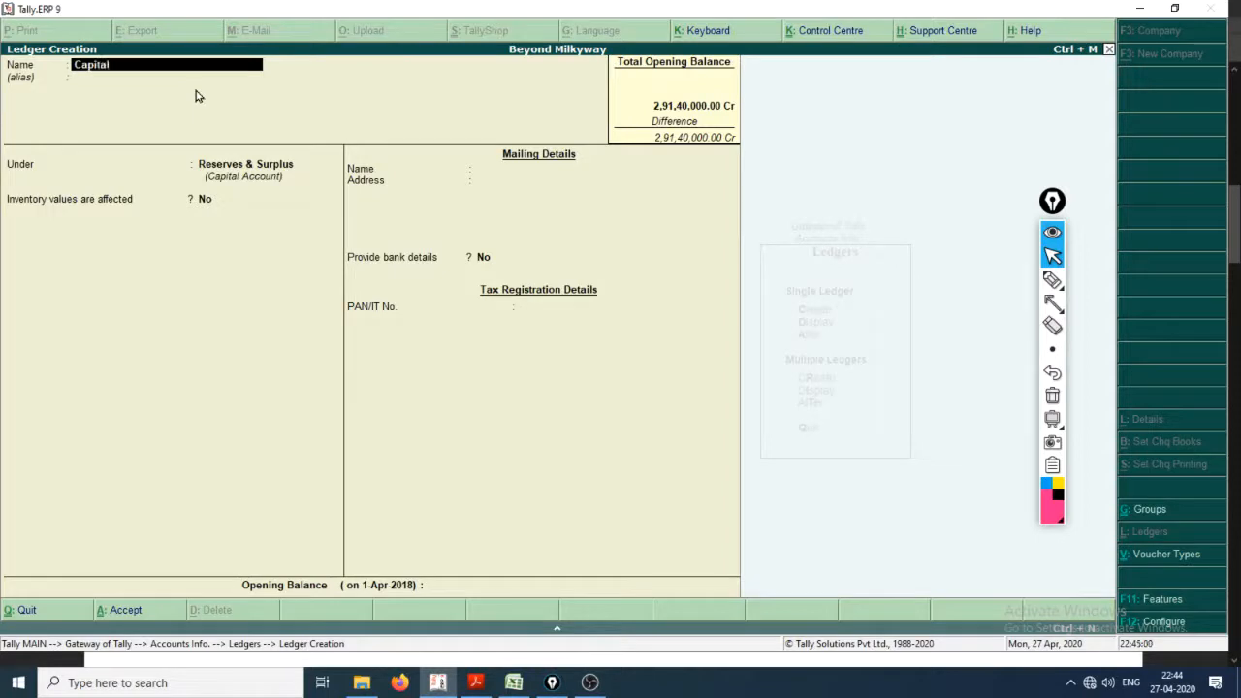
key(Return)
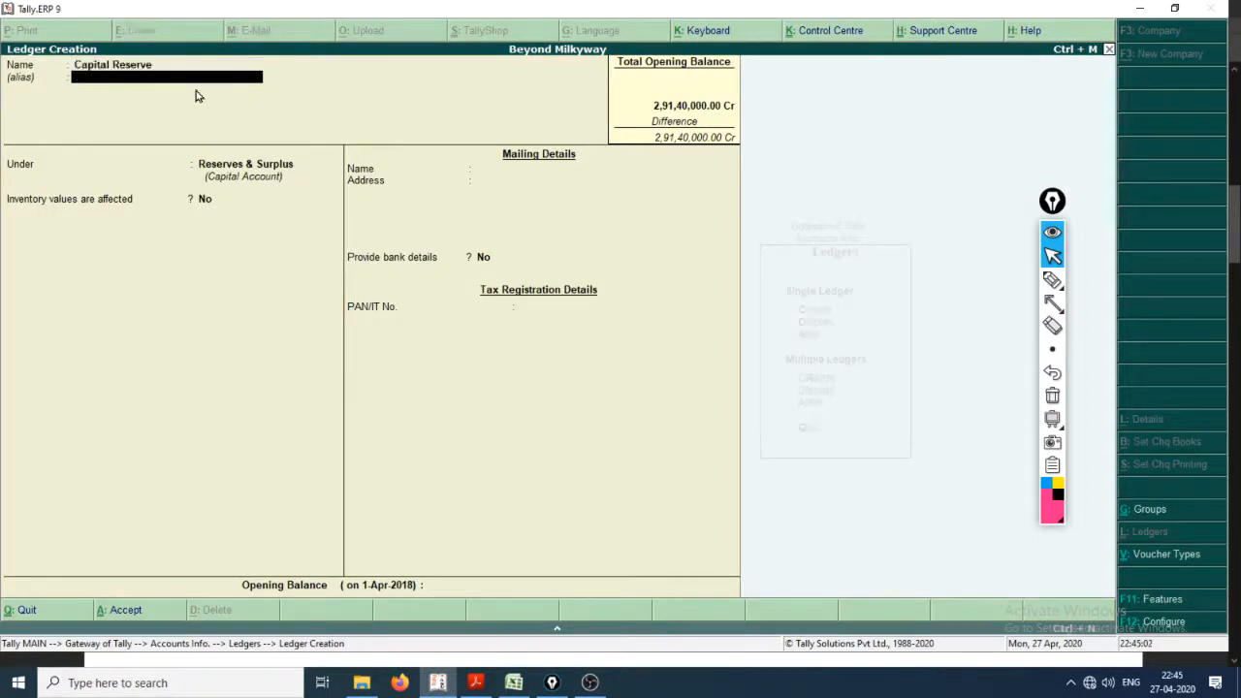
key(Return)
key(Return)
key(Return)
key(Return)
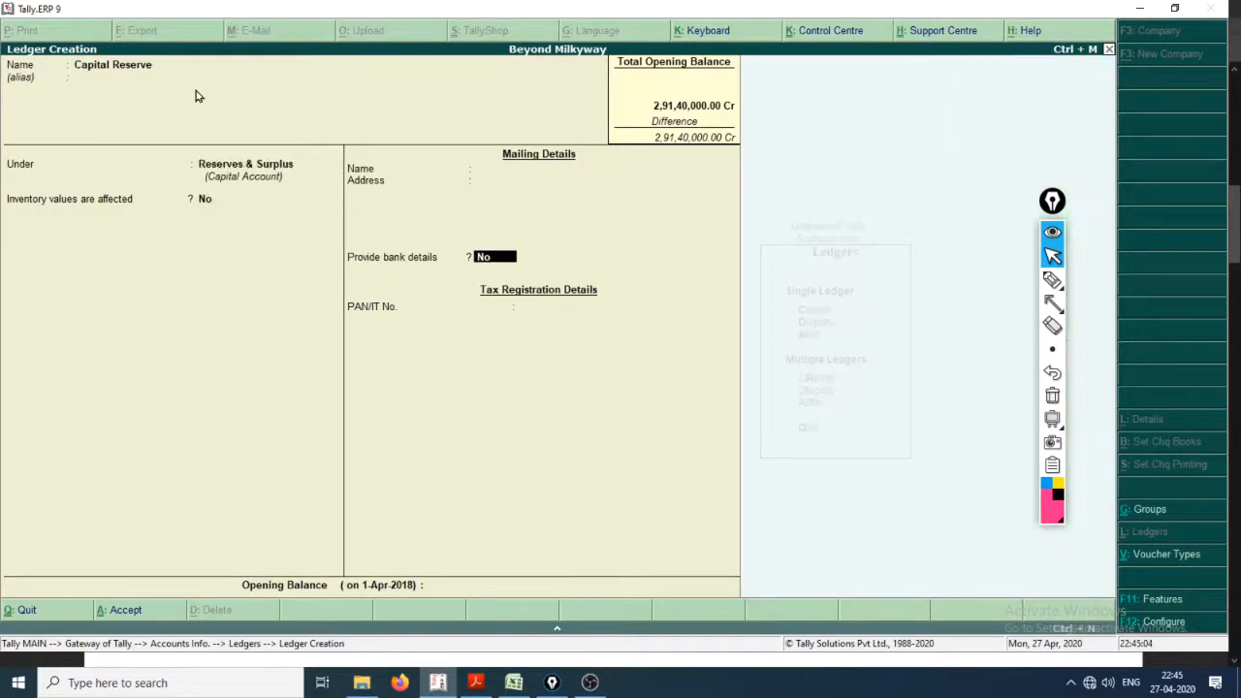
Step: Check the Capital Reserve amount in the PDF, set its opening balance to 598500, and save the ledger
key(alt+Tab)
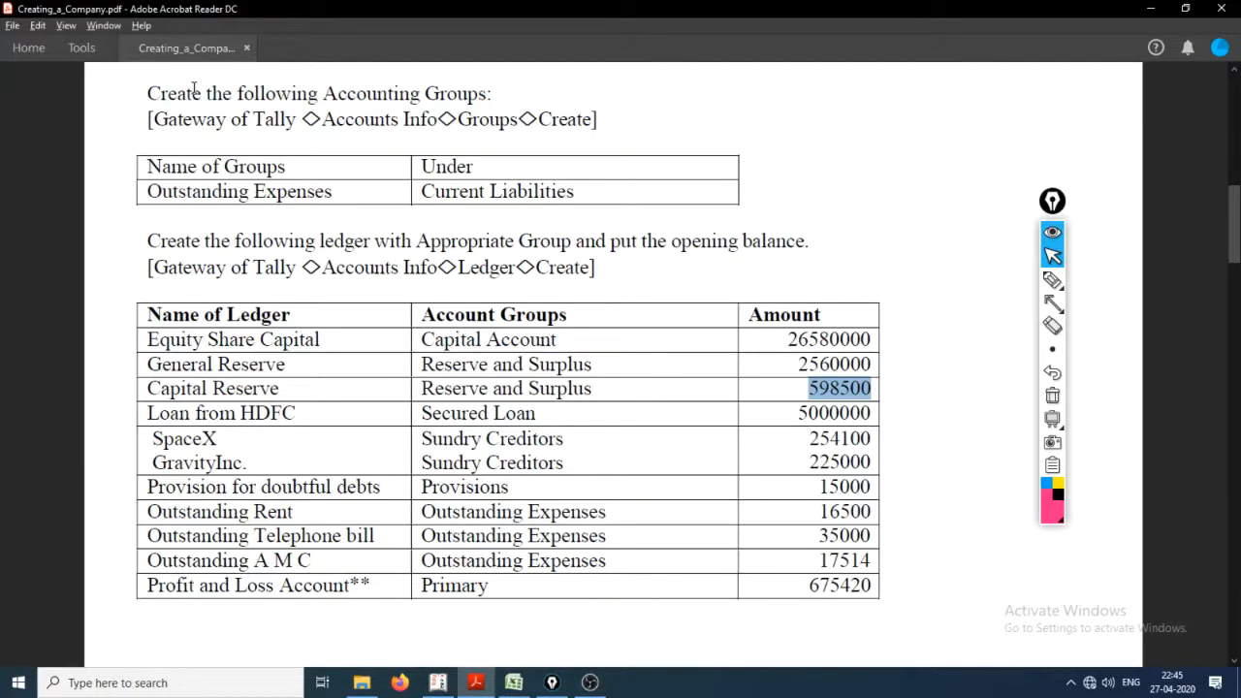
key(alt+Tab)
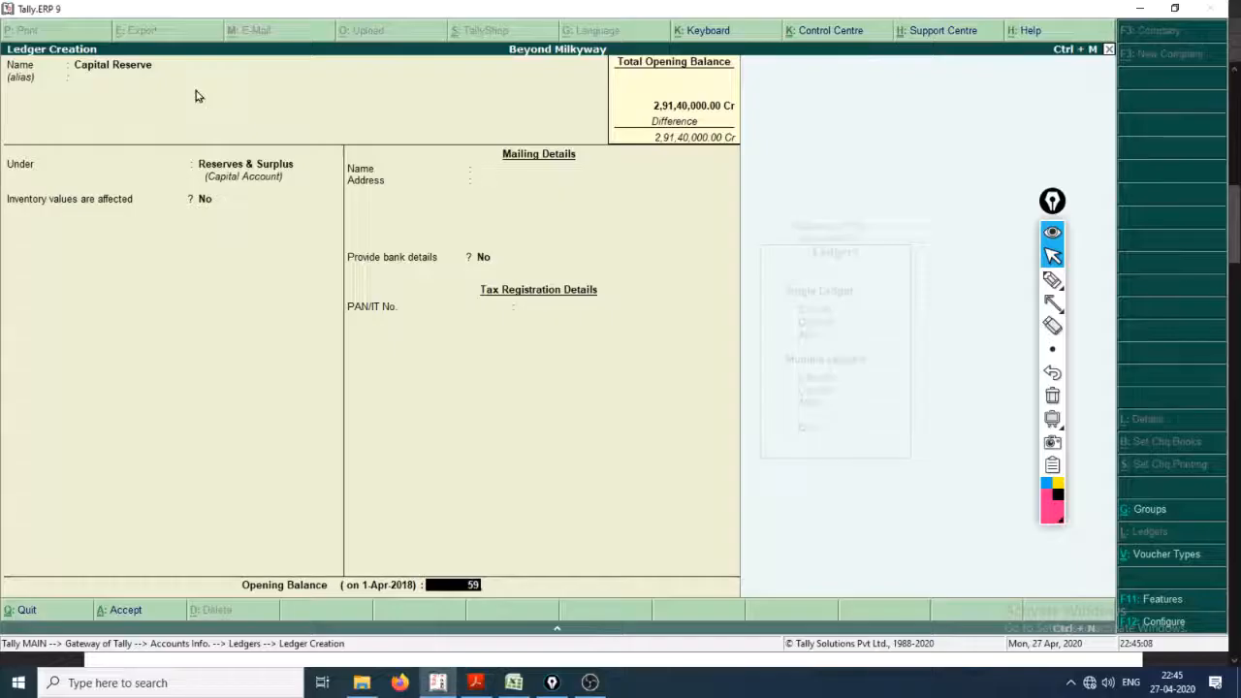
text(598500)
key(Return)
key(Return)
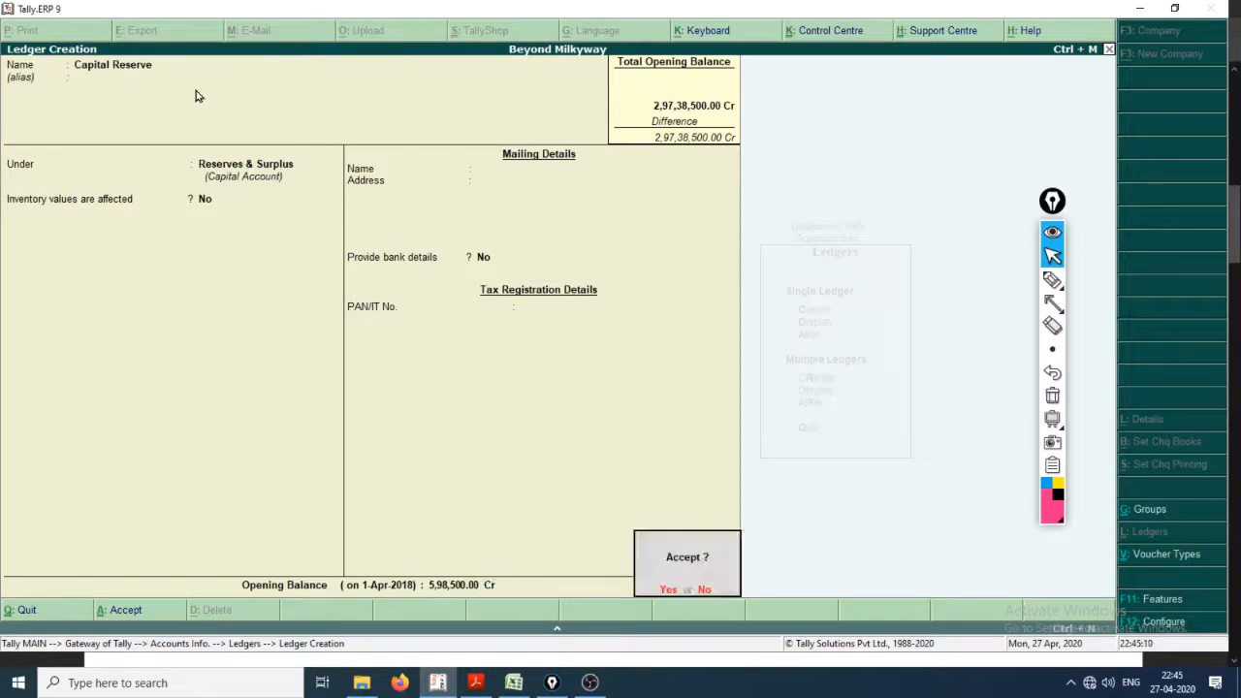
key(Return)
Step: Read the next ledger in the PDF and name the new ledger Loan From HDFC, without an alias, keeping Reserves & Surplus
key(alt+Tab)
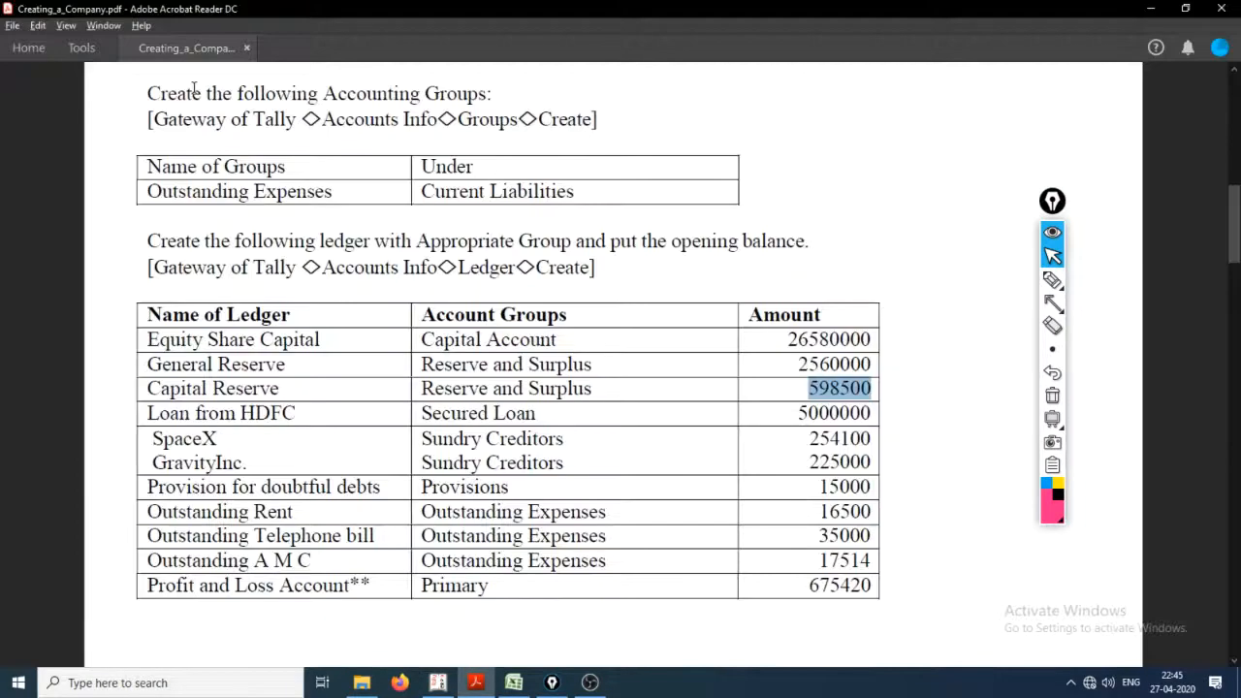
key(alt+Tab)
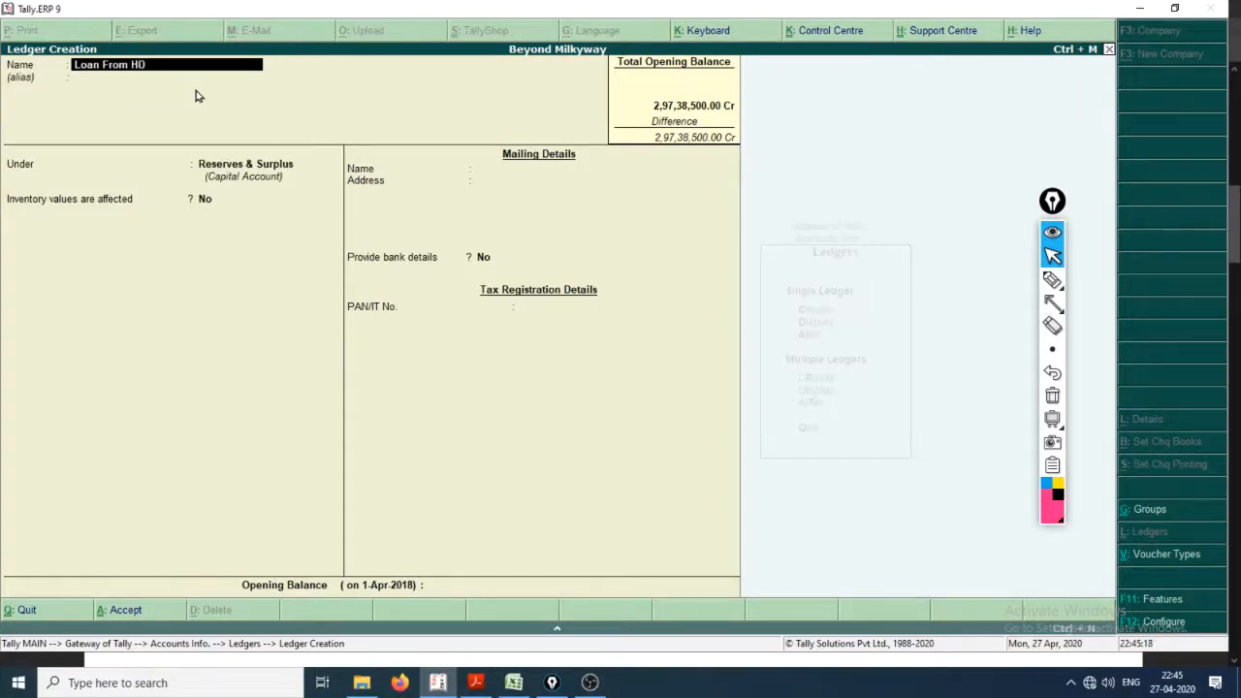
key(Return)
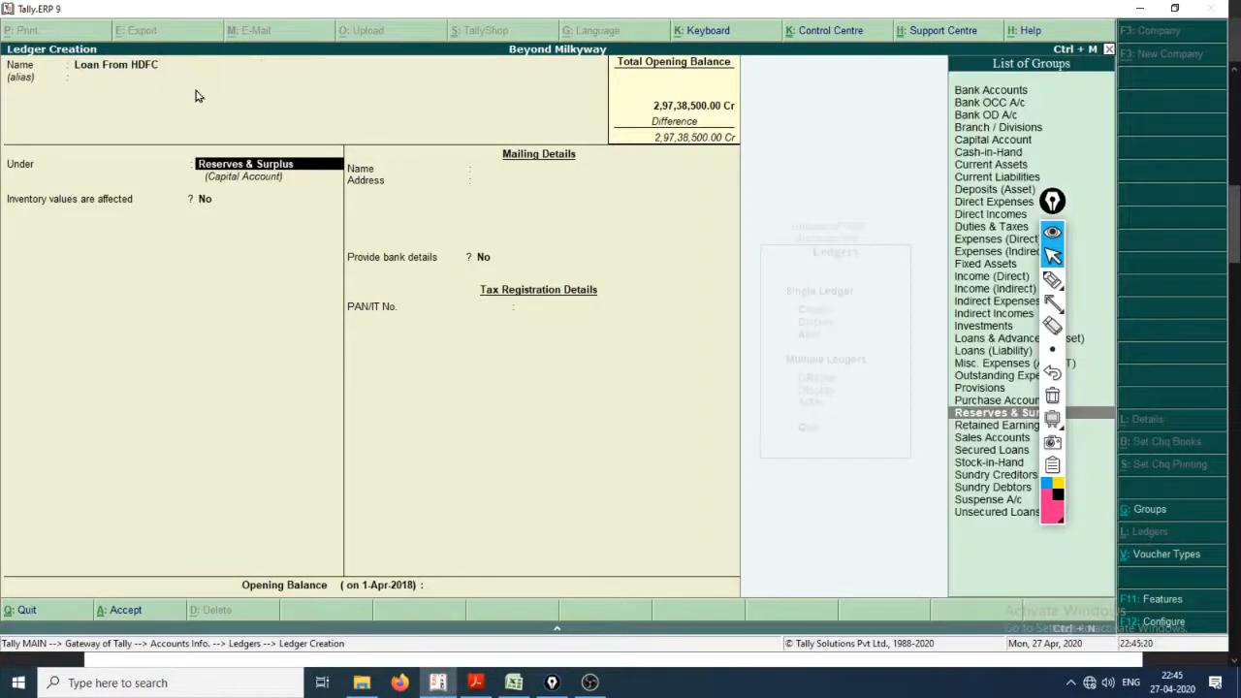
key(Return)
key(Return)
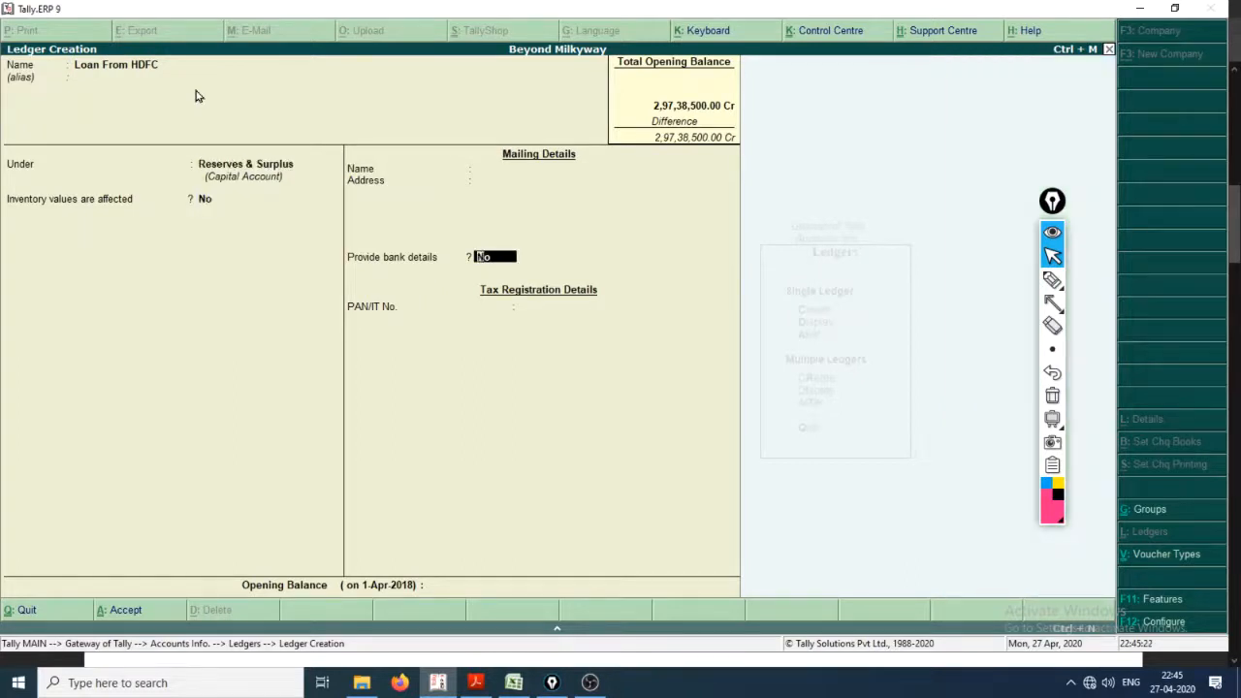
key(Return)
Step: Check the HDFC loan amount in the PDF and enter 5000000 as the ledger's opening balance
key(alt+Tab)
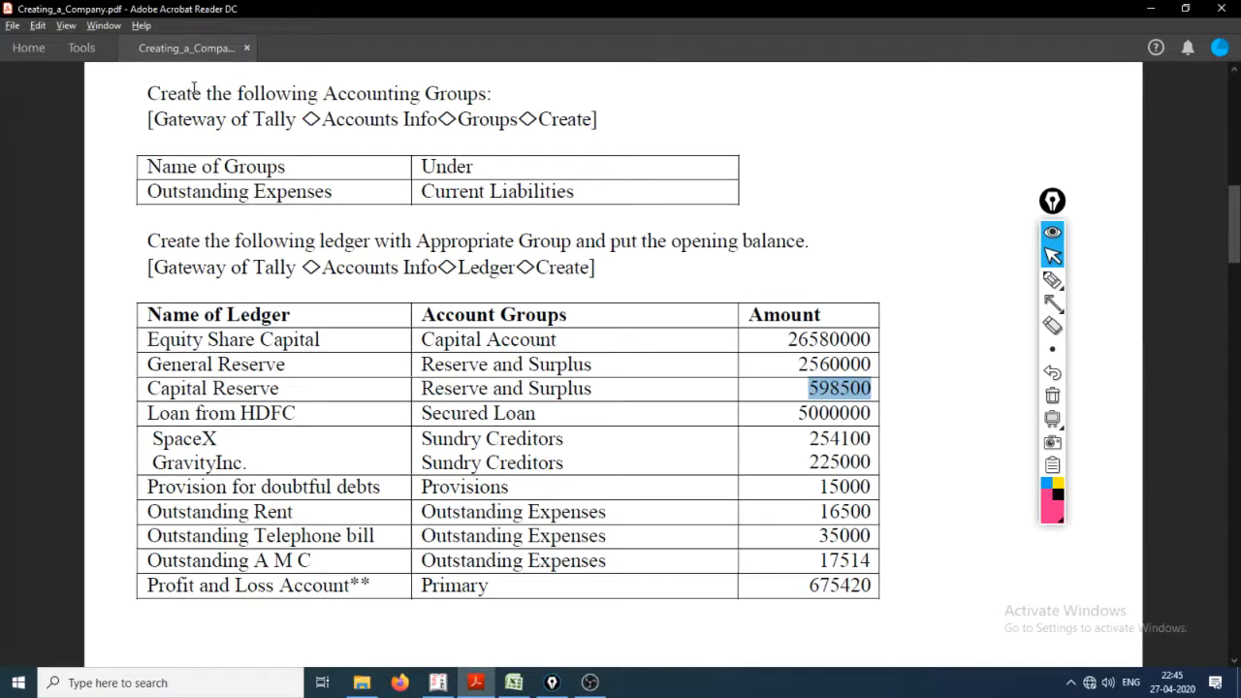
drag(807, 413, 872, 417)
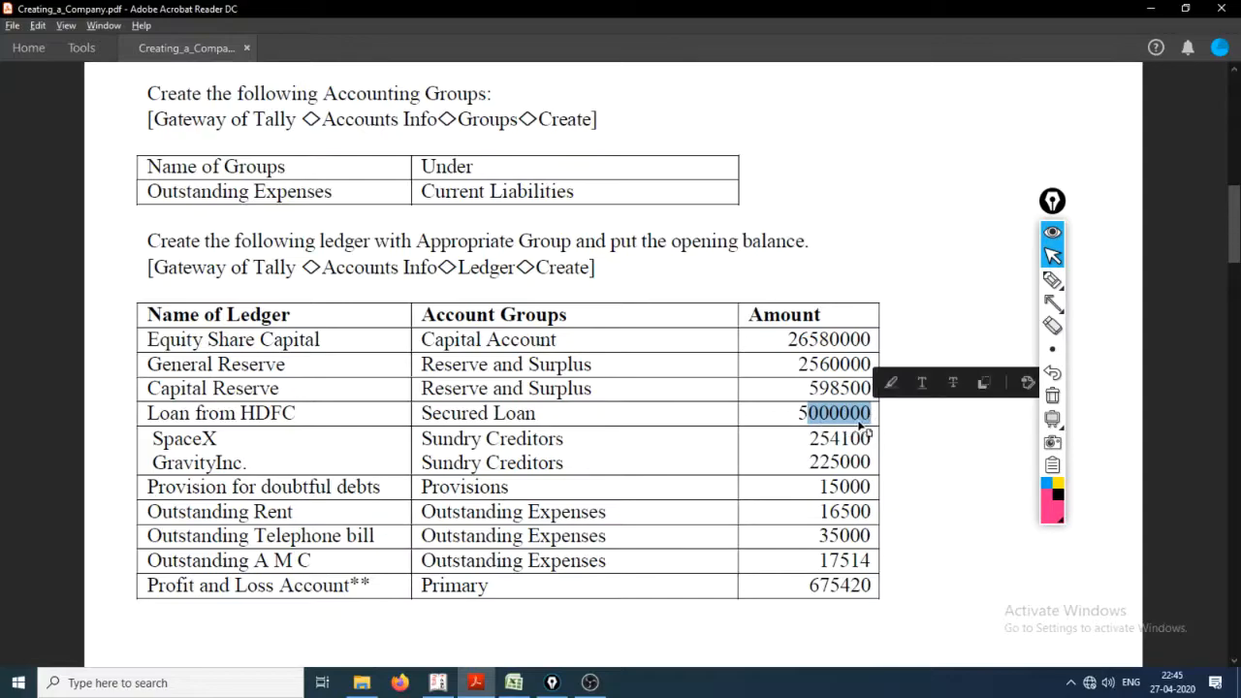
key(alt+Tab)
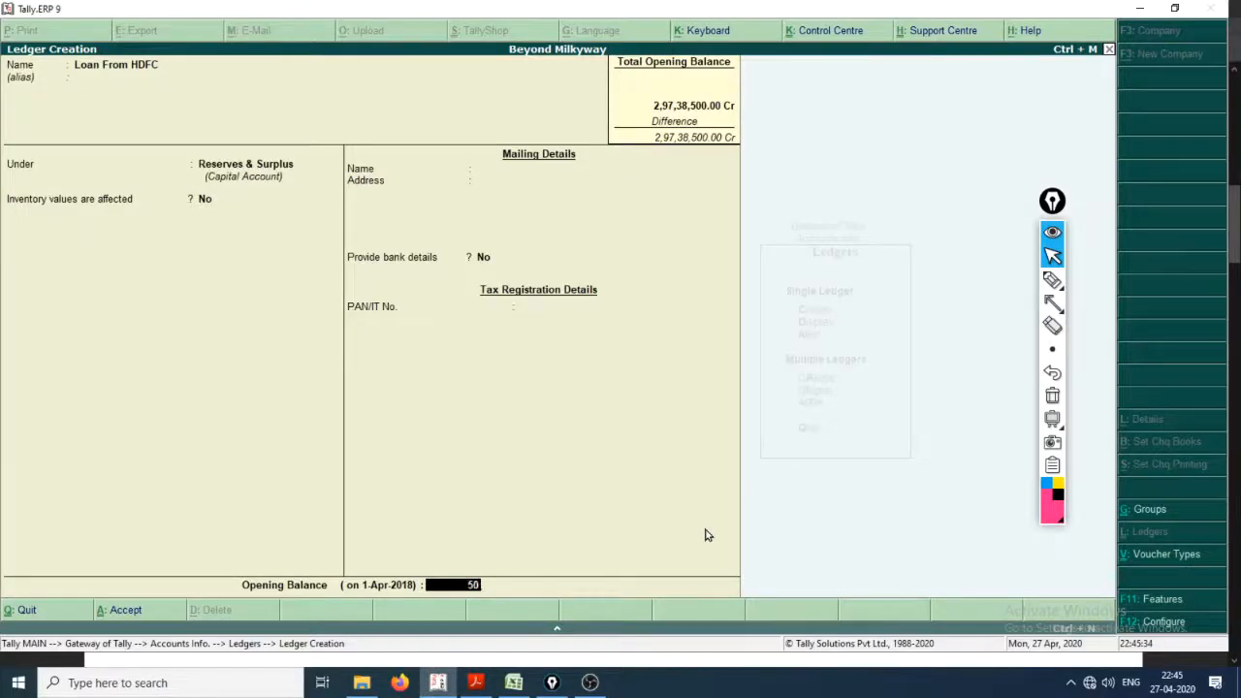
text(00000)
Step: Circle the Reserves & Surplus group in pink and underline the Under label
click(1053, 280)
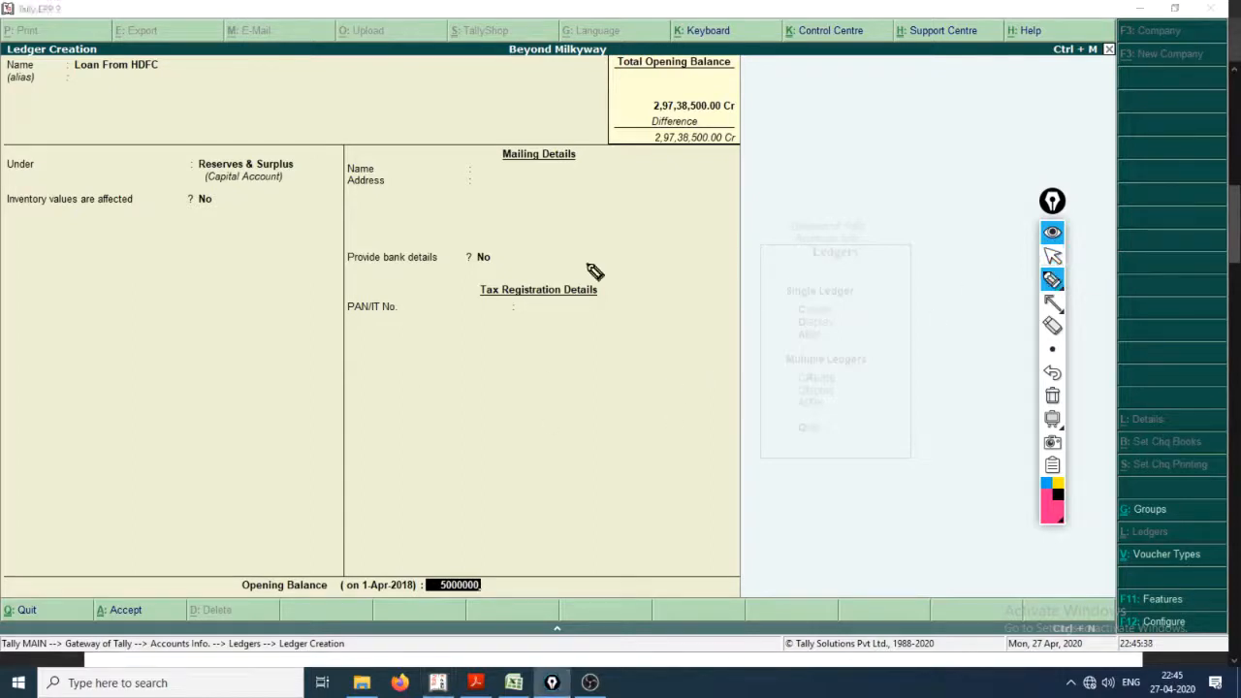
mouse_move(203, 193)
mouse_down()
mouse_move(344, 177)
mouse_move(161, 184)
mouse_move(216, 194)
mouse_up()
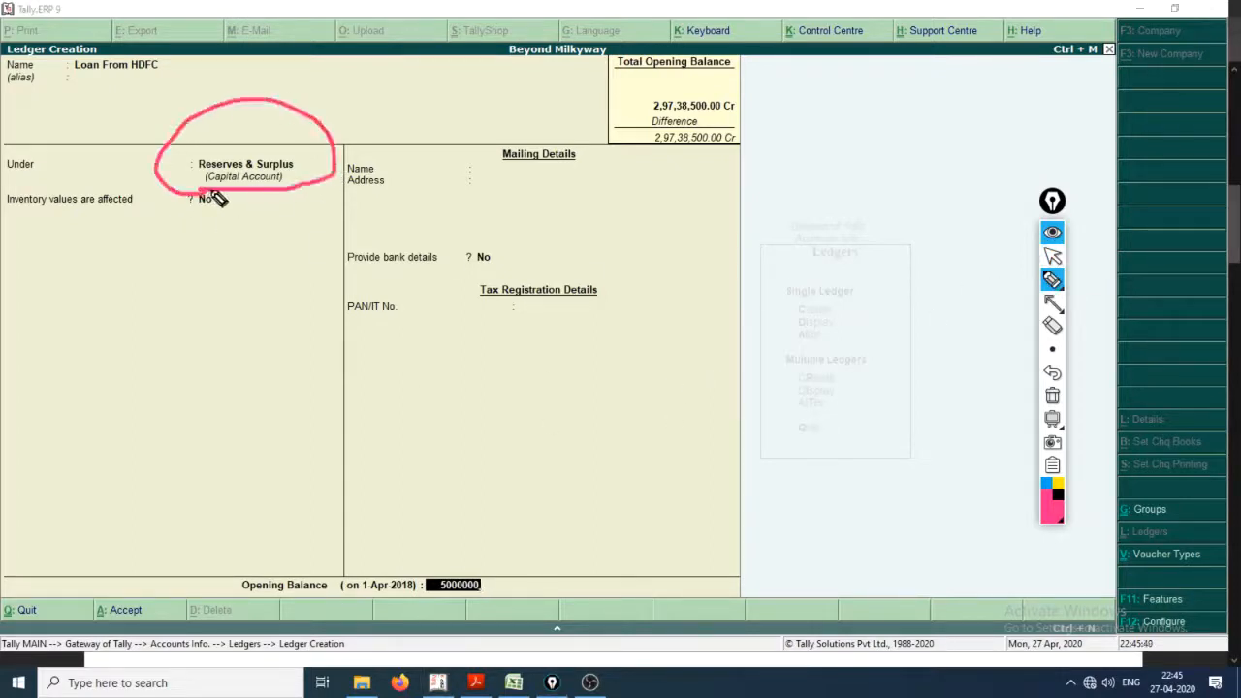
drag(10, 179, 63, 181)
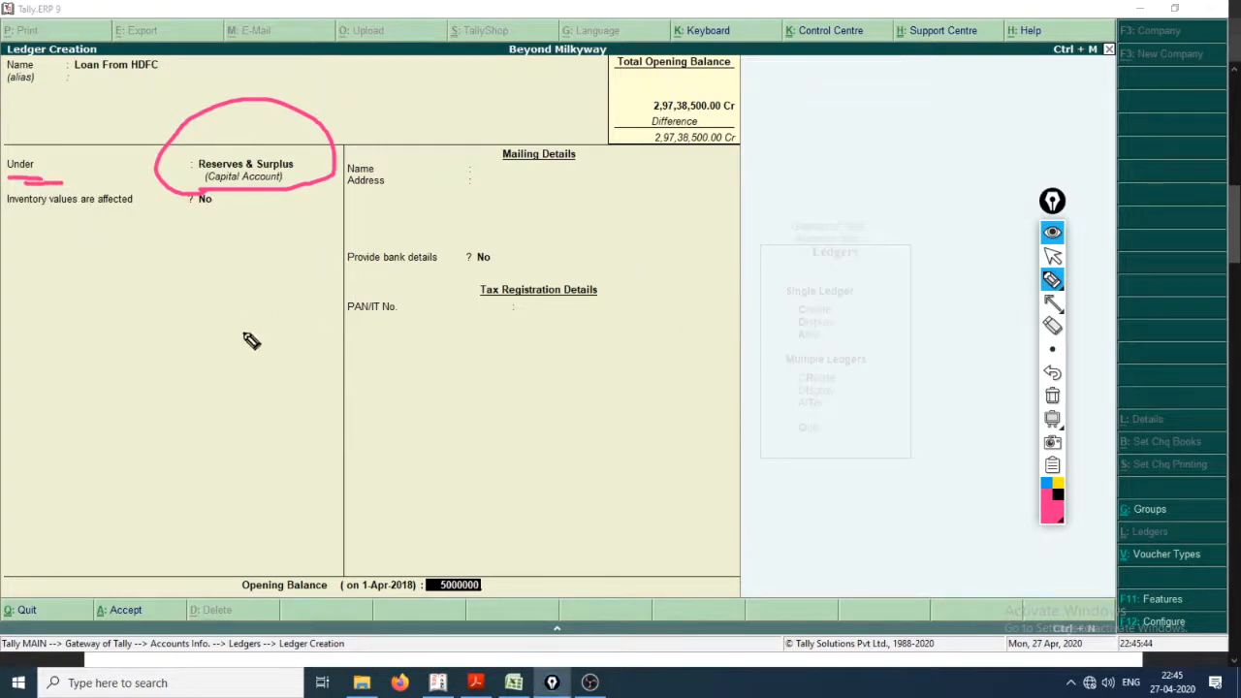
Step: Handwrite "Shift + Tab" in pink across the lower part of the ledger form and return to pointer mode
mouse_move(177, 344)
mouse_down()
mouse_move(111, 394)
mouse_move(196, 427)
mouse_move(249, 418)
mouse_move(324, 437)
mouse_move(388, 402)
mouse_move(408, 362)
mouse_move(535, 384)
mouse_up()
click(233, 389)
drag(473, 347, 504, 438)
mouse_move(548, 367)
mouse_down()
mouse_move(620, 355)
mouse_move(603, 405)
mouse_move(657, 399)
mouse_up()
mouse_move(651, 325)
mouse_down()
mouse_move(694, 379)
mouse_move(705, 367)
mouse_up()
key(ctrl+shift+2)
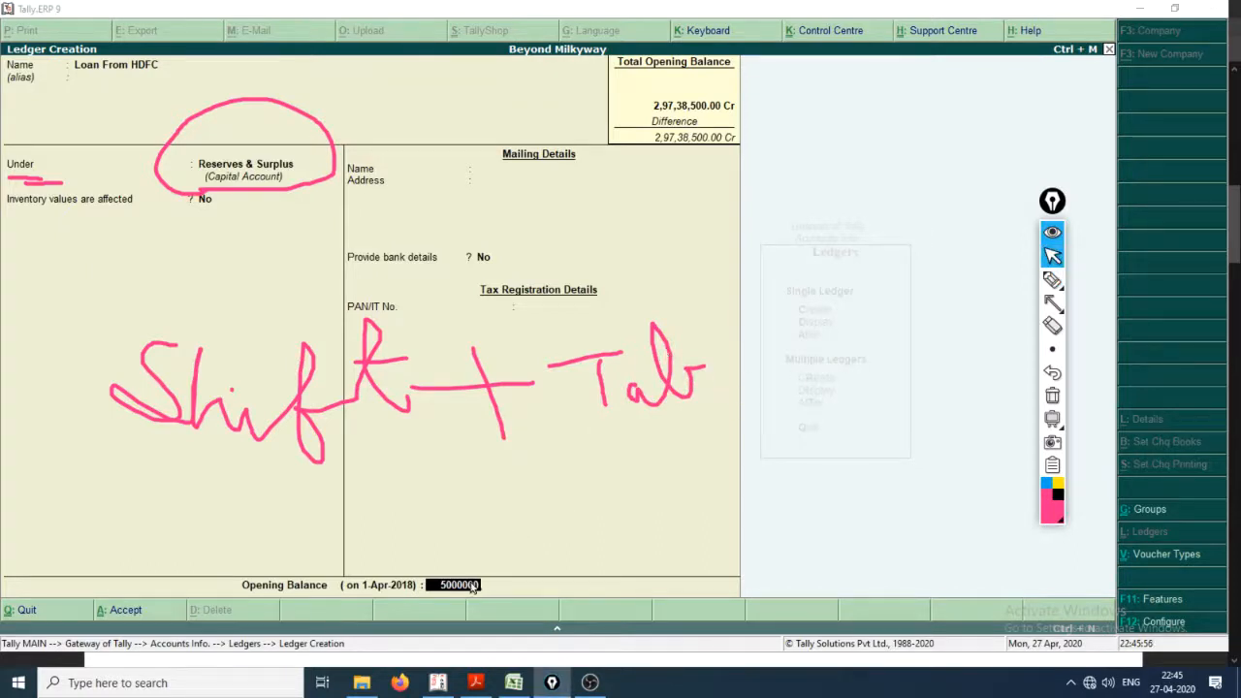
Step: Return to the Under field of Loan From HDFC, browse the groups, and check the loan's account group in the PDF
key(shift+Tab)
key(shift+Tab)
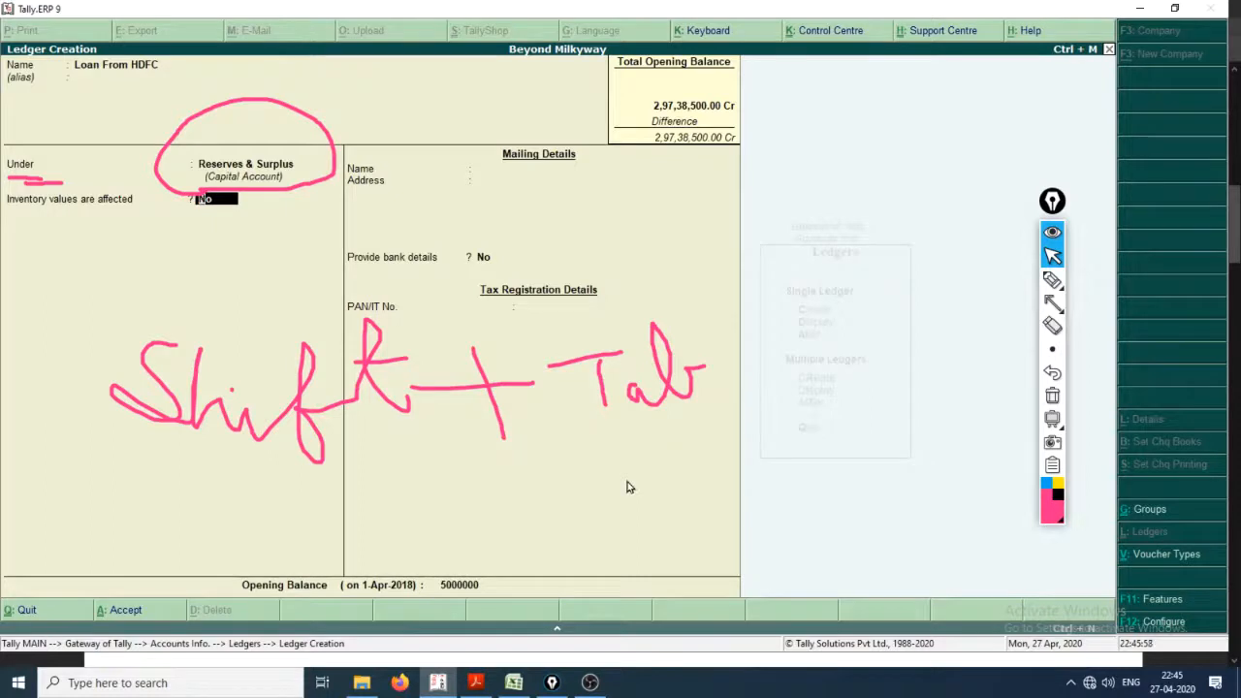
key(shift+Tab)
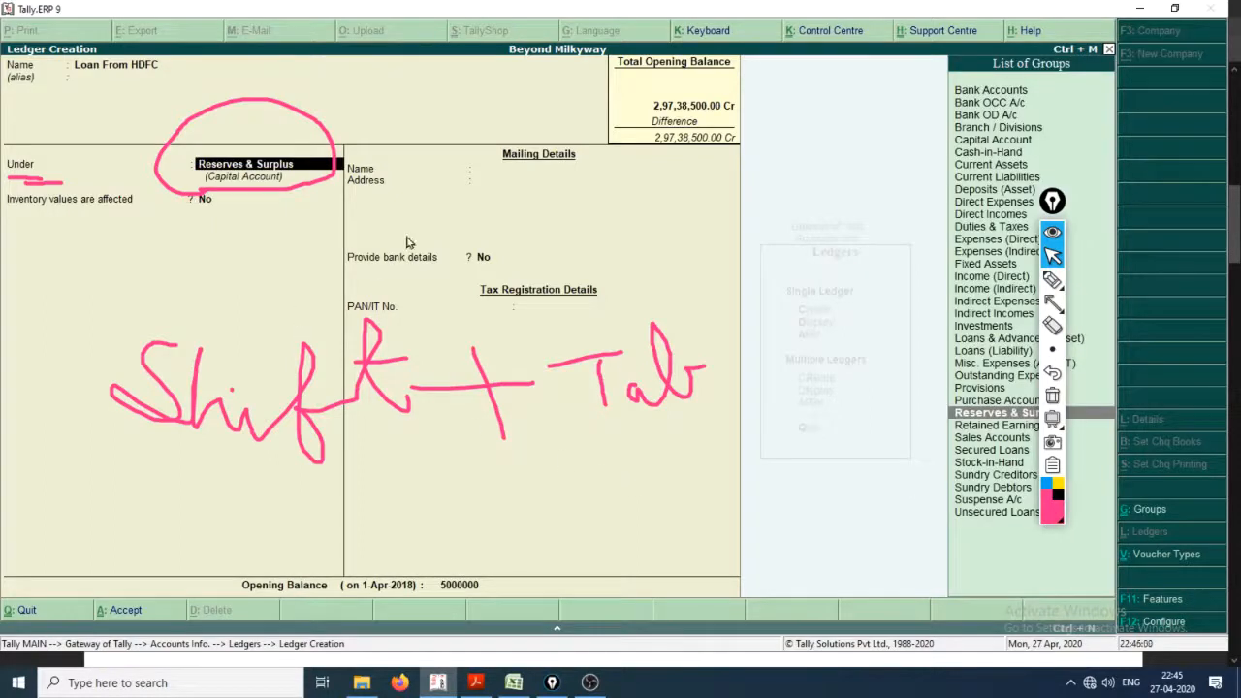
key(Up)
key(Up)
key(Up)
key(Up)
key(Up)
key(Up)
key(Up)
key(Up)
key(Up)
key(Up)
key(Up)
key(Up)
key(Up)
key(Up)
key(Up)
key(Up)
key(Up)
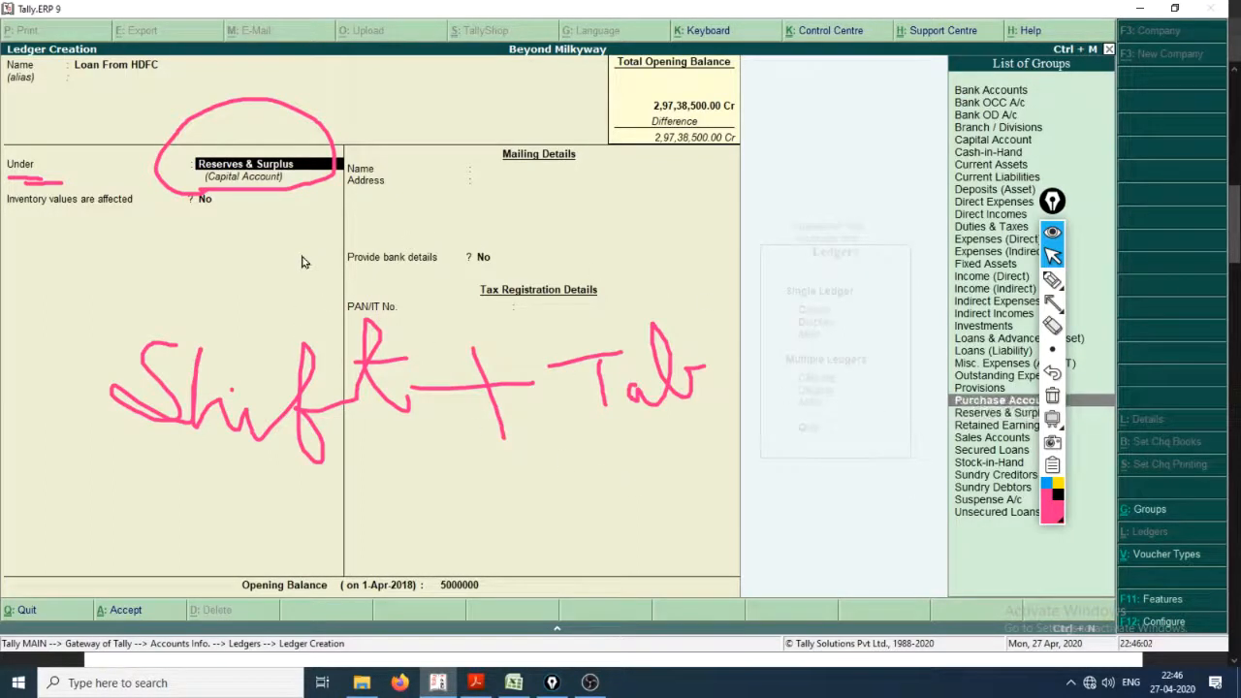
key(Up)
key(Up)
key(Up)
key(Up)
key(Up)
key(Up)
key(Up)
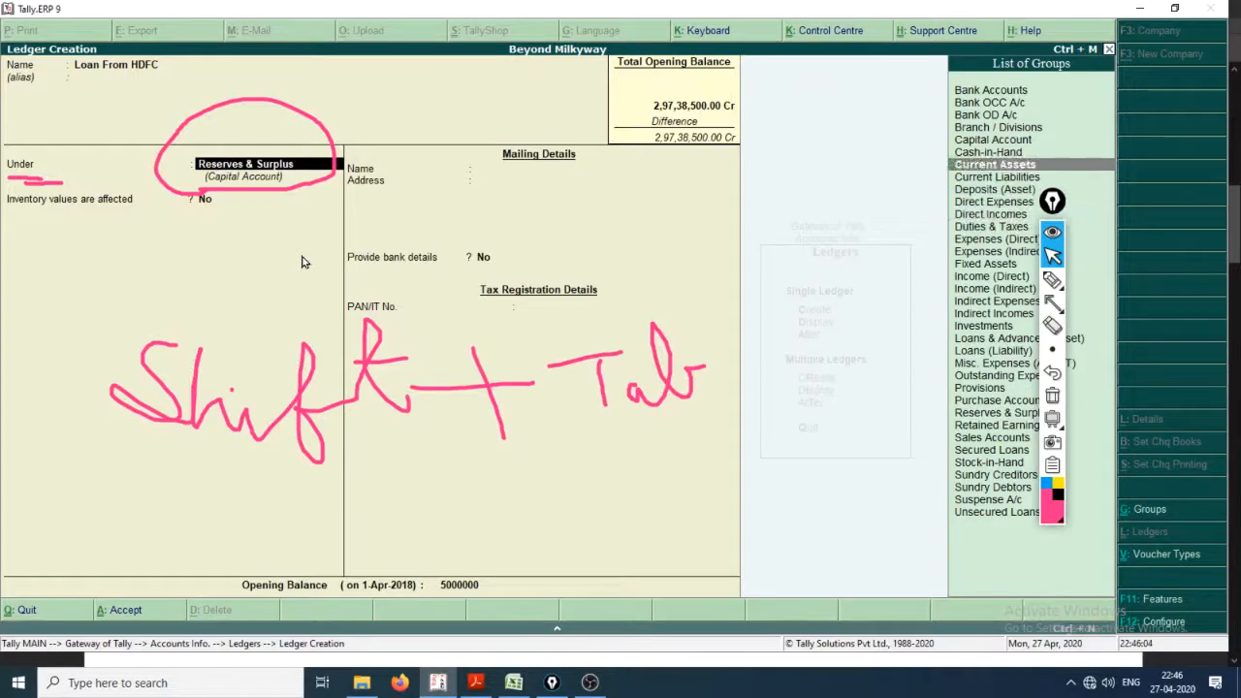
key(alt+Tab)
key(alt+Tab)
key(alt+Tab)
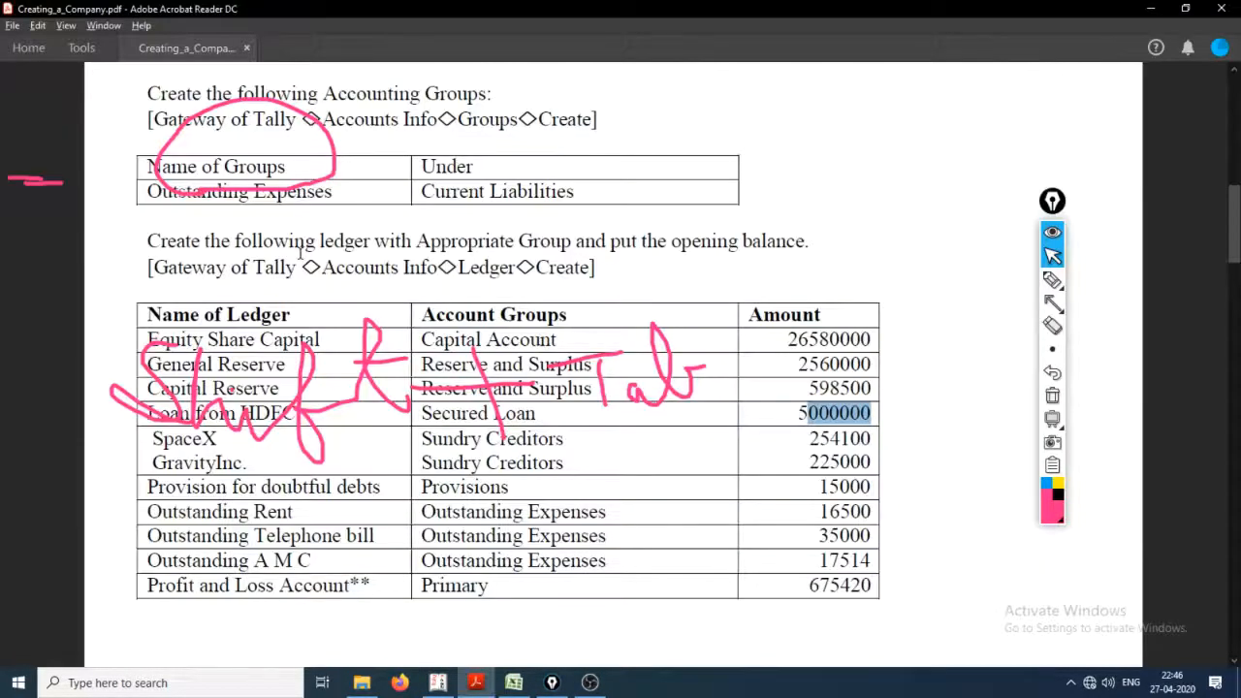
Step: Switch back to Tally.ERP 9 and change the Loan From HDFC group to Secured Loans
key(alt+Tab)
key(Down)
key(Down)
key(Down)
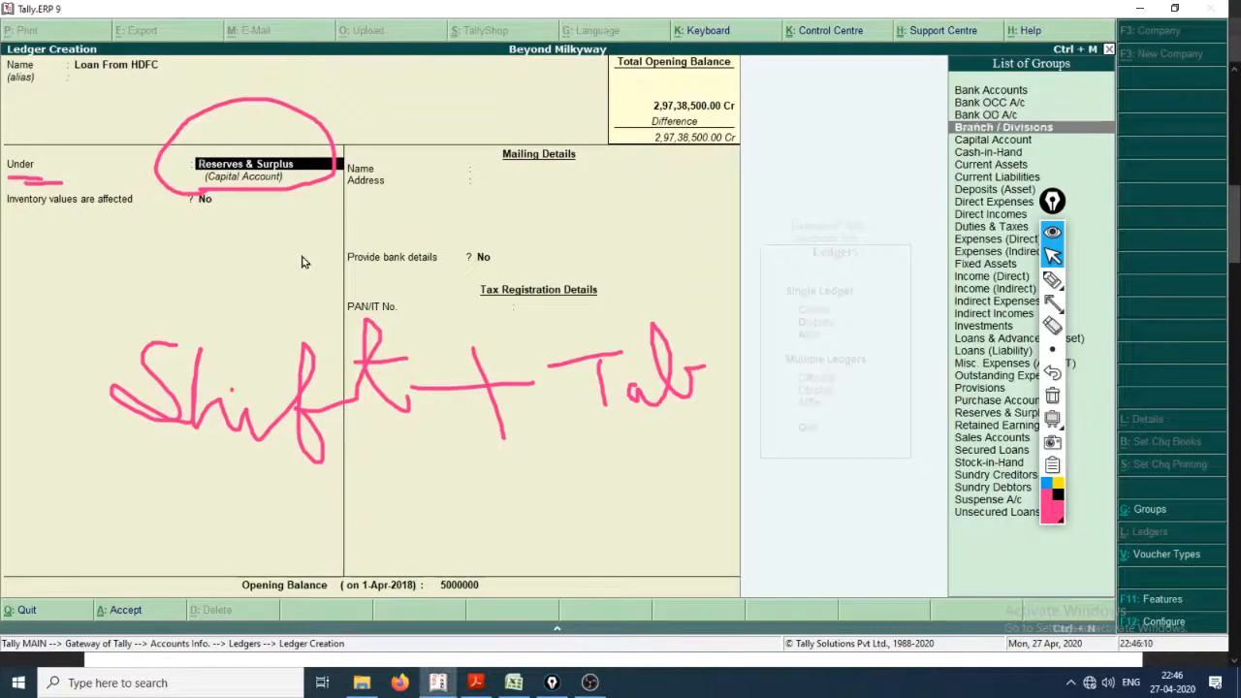
key(Down)
key(Down)
key(Down)
key(Down)
key(Down)
key(Down)
key(Down)
key(Down)
key(Down)
key(Down)
key(Down)
key(Down)
key(Down)
key(Down)
key(Down)
key(Down)
key(Down)
key(Down)
key(Down)
key(Down)
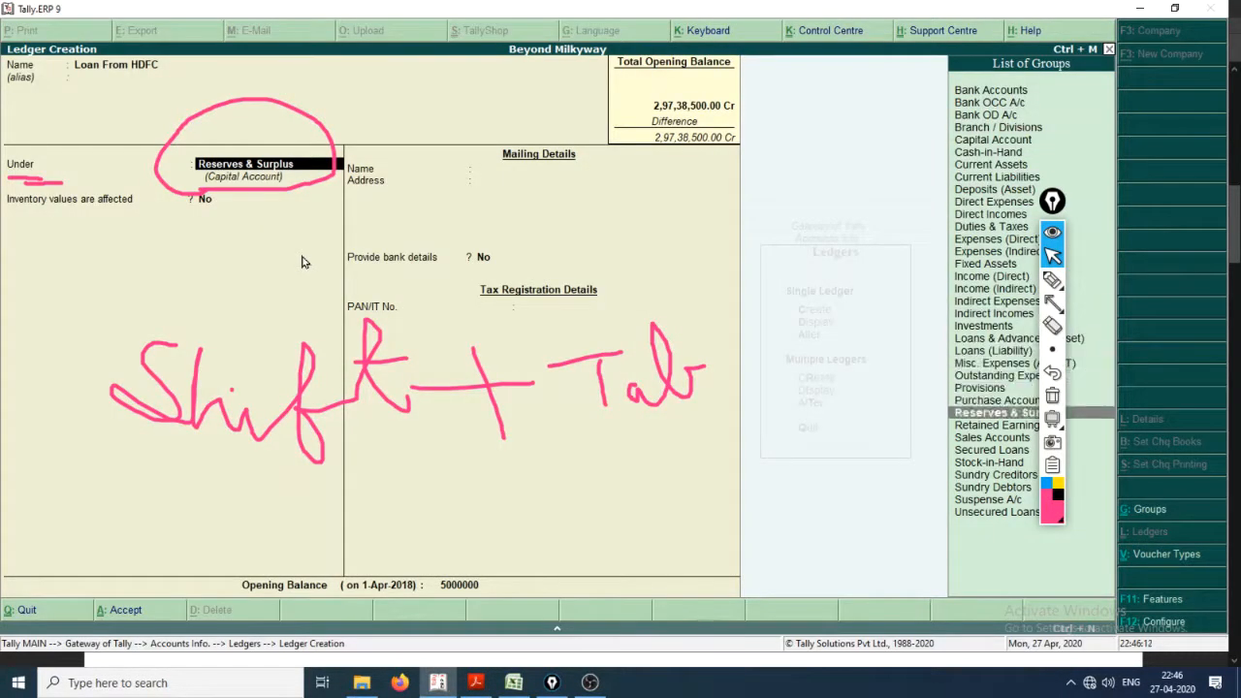
key(Down)
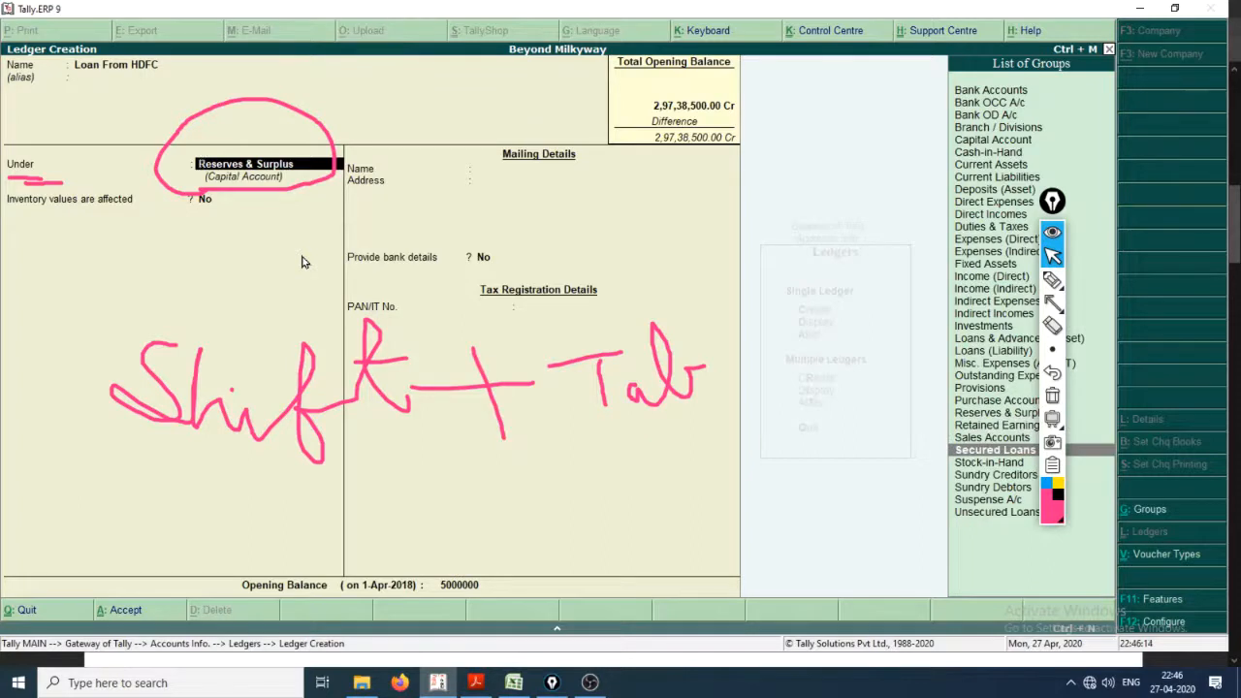
key(Return)
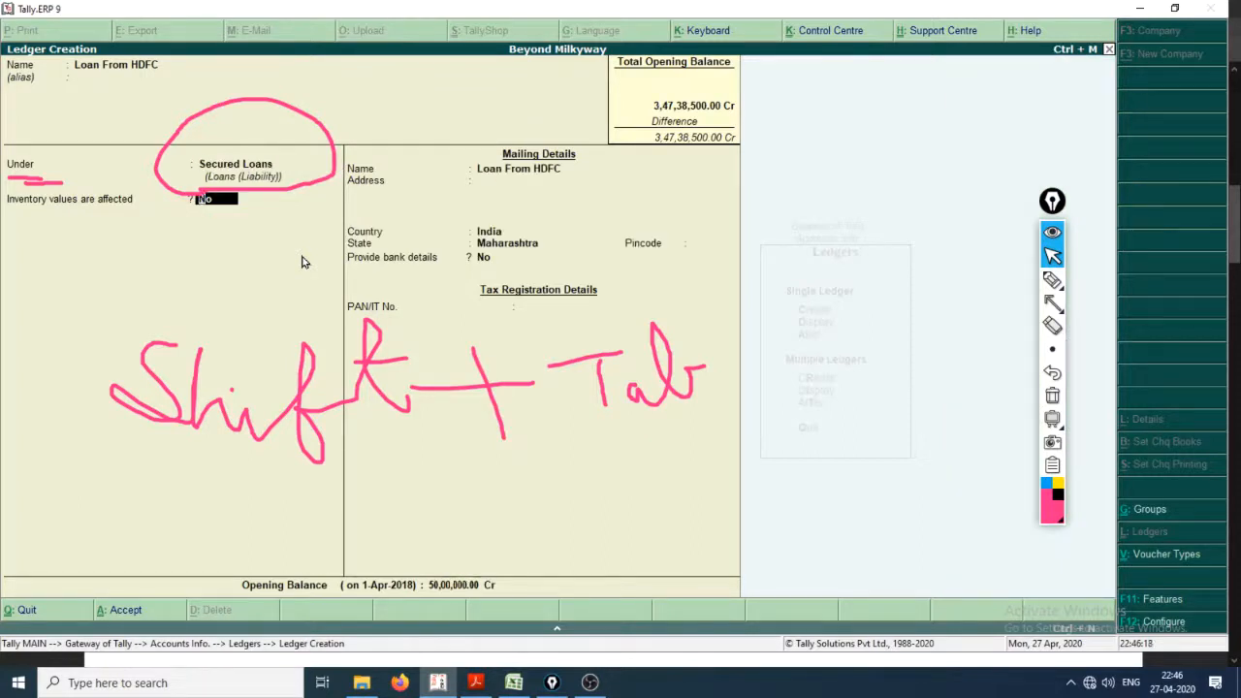
Step: Clear the pink annotations and draw a long down arrow from the inventory setting to the opening balance row
key(ctrl+shift+7)
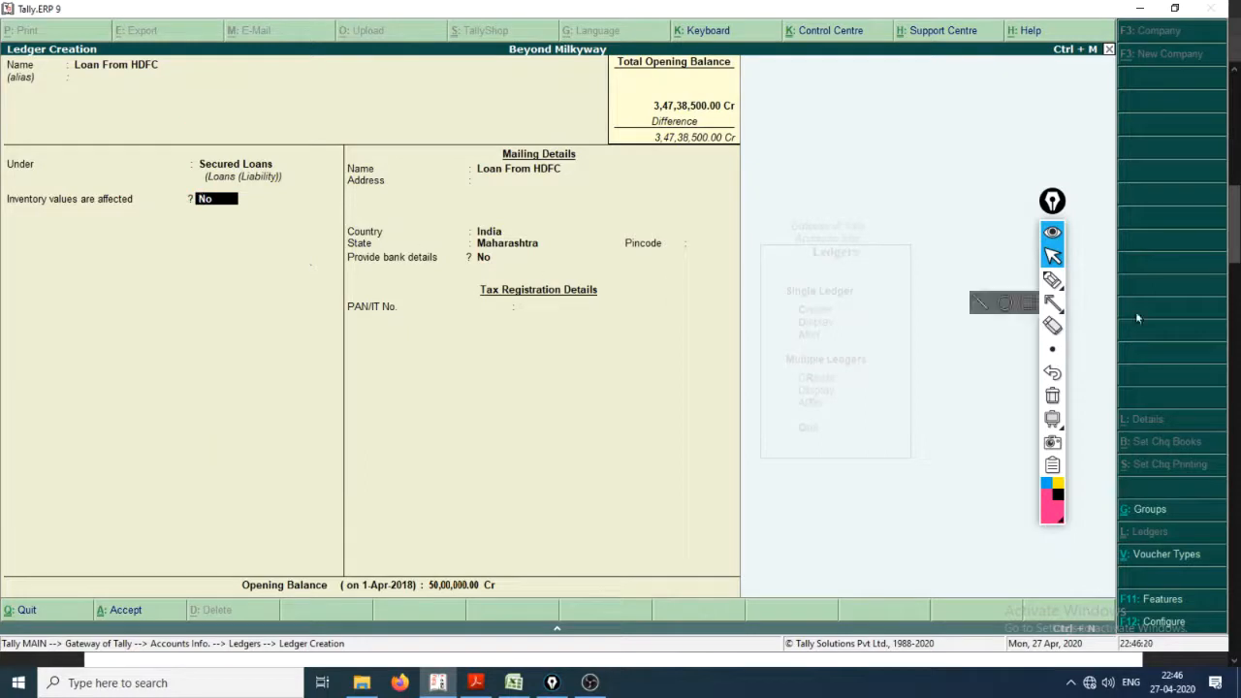
click(1052, 280)
mouse_move(199, 243)
mouse_down()
mouse_move(151, 583)
mouse_move(202, 558)
mouse_up()
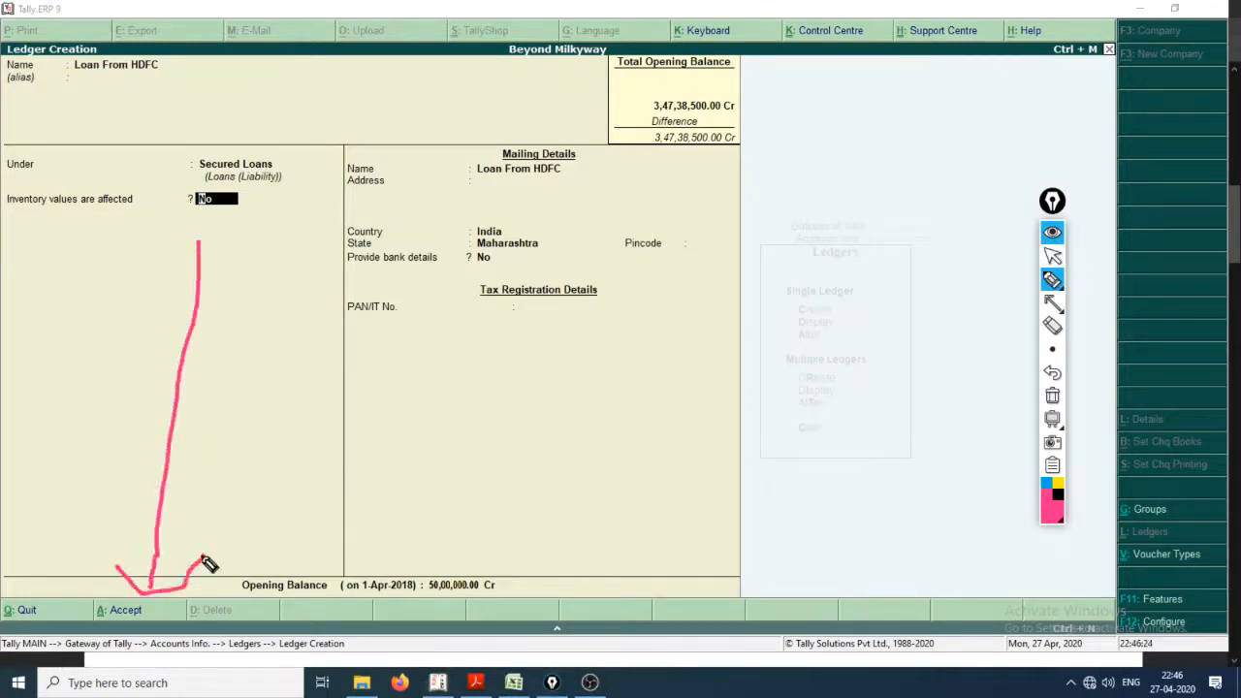
Step: Handwrite "Ctrl. + A" in pink over the ledger form and underline it twice
mouse_move(370, 412)
mouse_down()
mouse_move(347, 478)
mouse_move(395, 438)
mouse_move(405, 392)
mouse_move(443, 464)
mouse_move(521, 453)
mouse_up()
click(535, 424)
mouse_move(582, 419)
mouse_down()
mouse_move(665, 398)
mouse_move(637, 443)
mouse_up()
mouse_move(703, 339)
mouse_down()
mouse_move(708, 441)
mouse_move(773, 424)
mouse_up()
drag(695, 386, 748, 375)
drag(516, 529, 805, 467)
drag(561, 539, 797, 493)
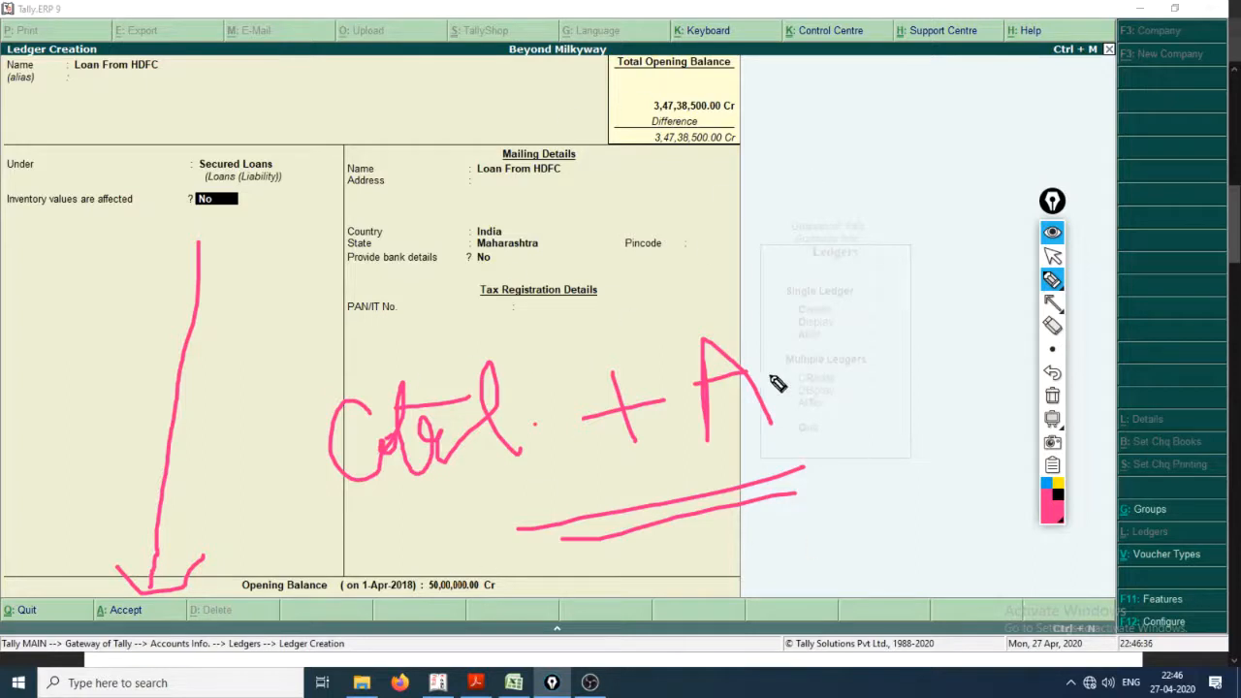
Step: Clear the pink annotations from the ledger form and save the Loan From HDFC ledger
key(ctrl+shift+2)
key(ctrl+shift+7)
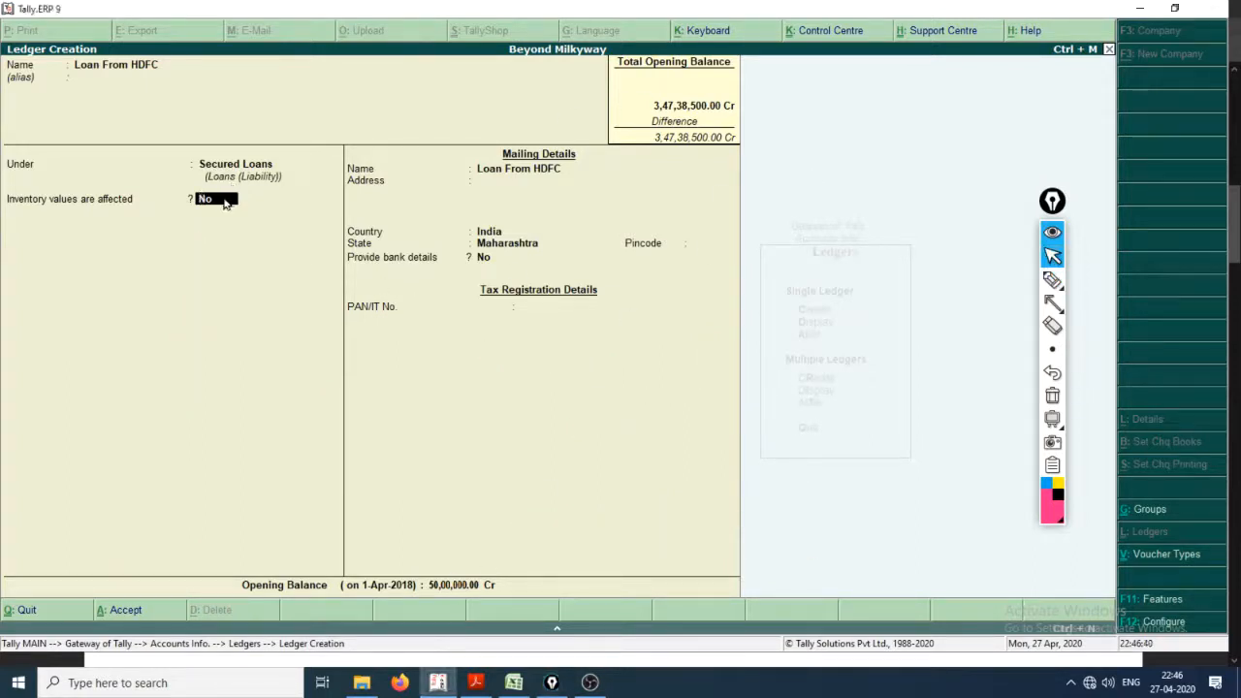
key(ctrl+a)
Step: Switch to Creating_a_Company.pdf and check the names, account groups and amounts of the SpaceX and GravityInc. ledgers
key(alt+Tab)
key(alt+Tab)
key(alt+Tab)
key(alt+Tab)
drag(158, 440, 192, 472)
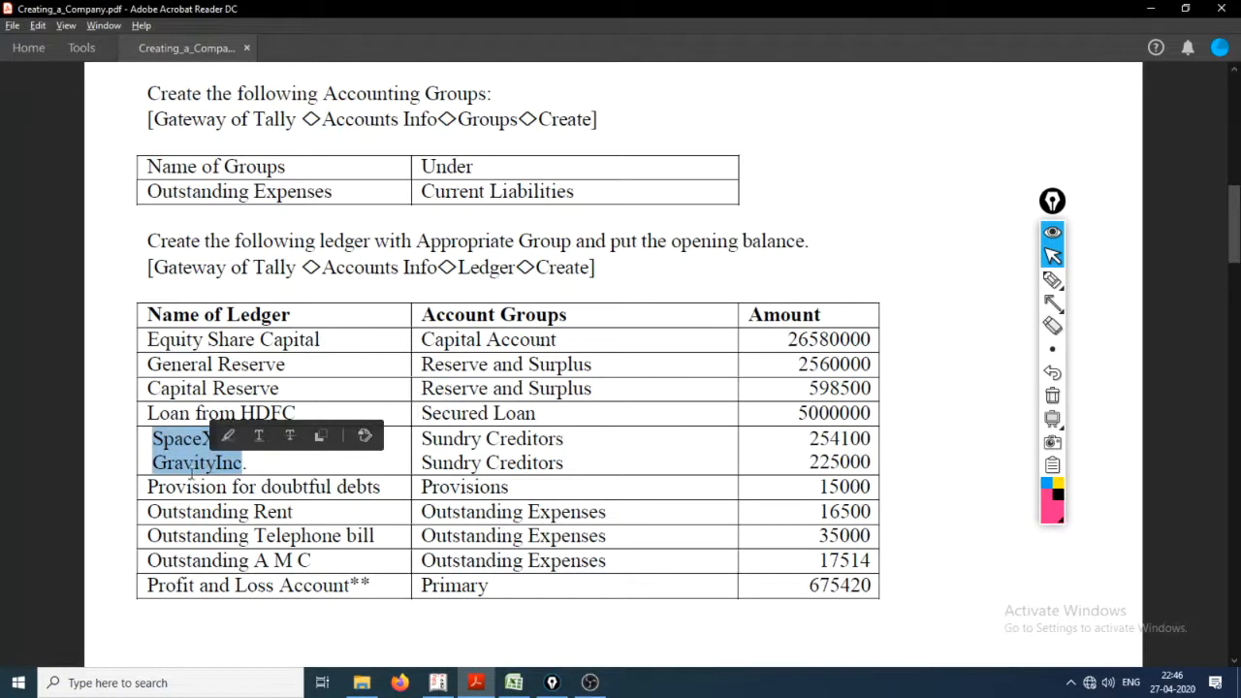
click(192, 472)
drag(423, 439, 536, 462)
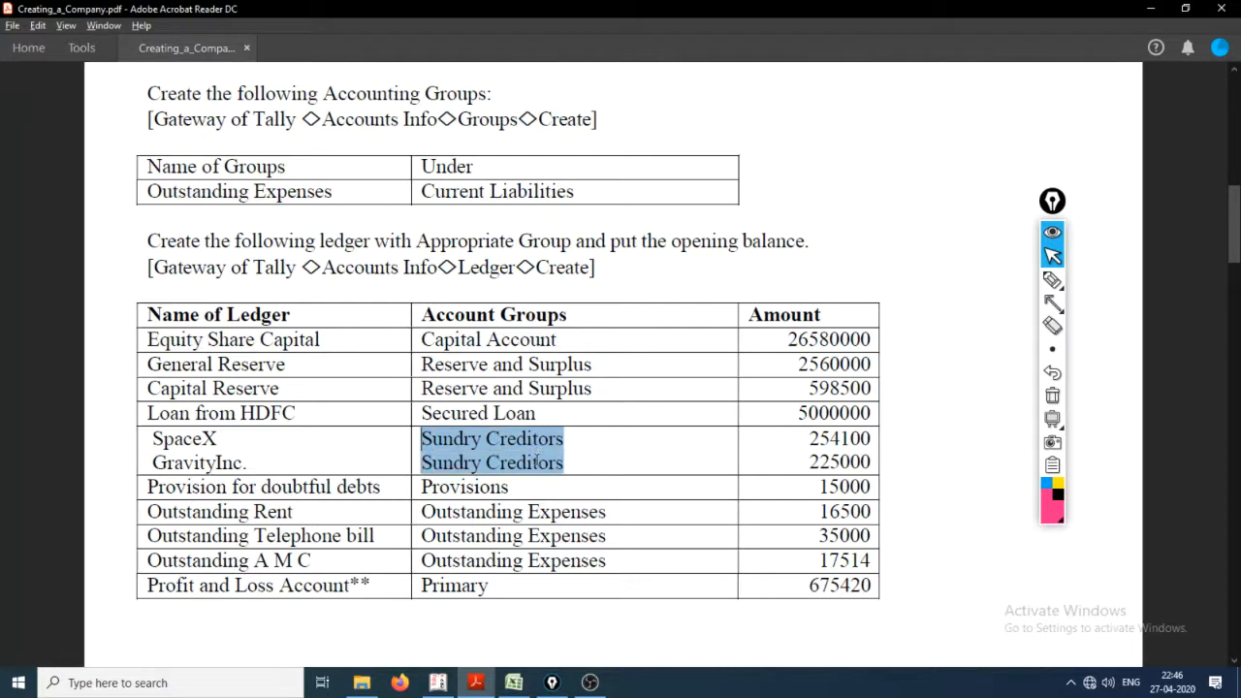
drag(444, 438, 566, 479)
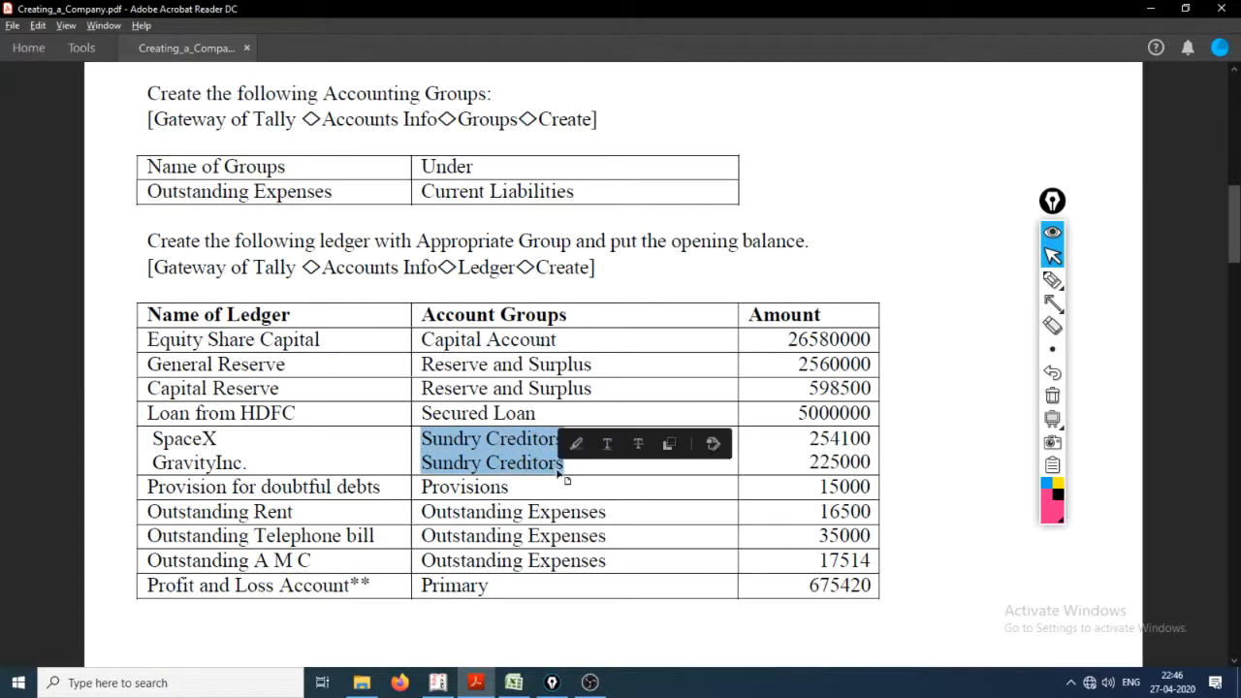
click(825, 438)
Step: Switch back to Tally.ERP 9, name the new ledger SpaceX, and place it under Sundry Creditors
key(alt+Tab)
key(Tab)
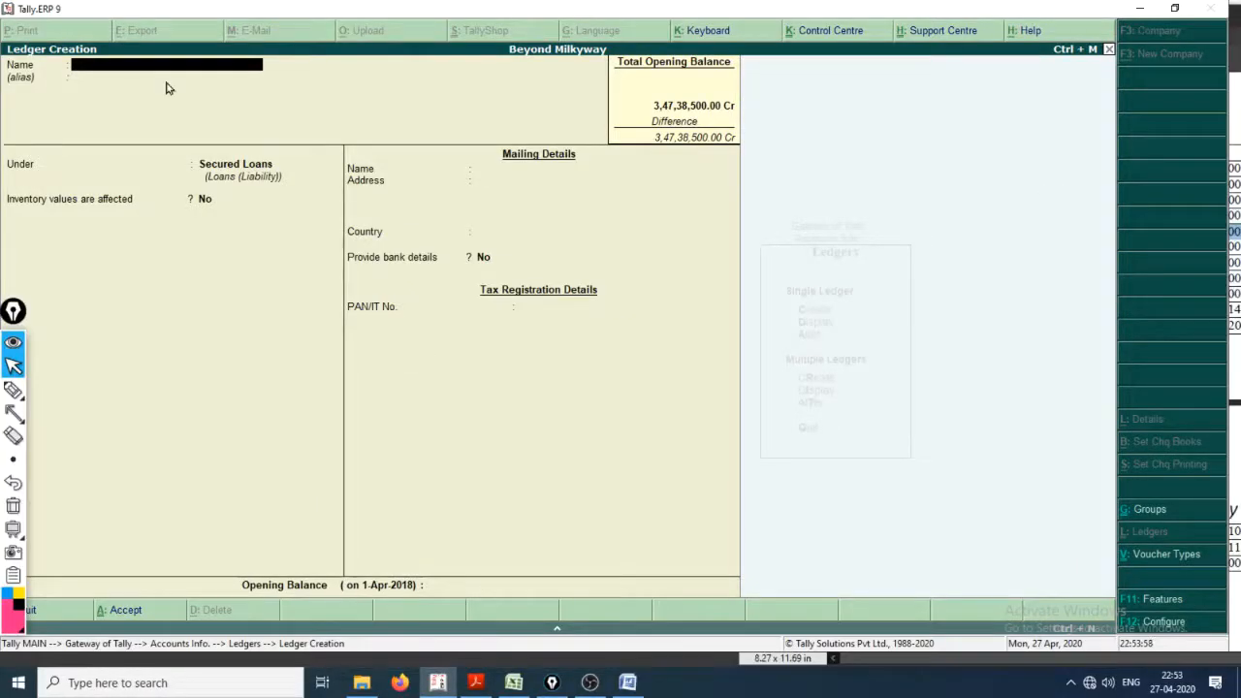
text(SpaceX)
key(Return)
key(Return)
key(Up)
key(Down)
key(Down)
key(Down)
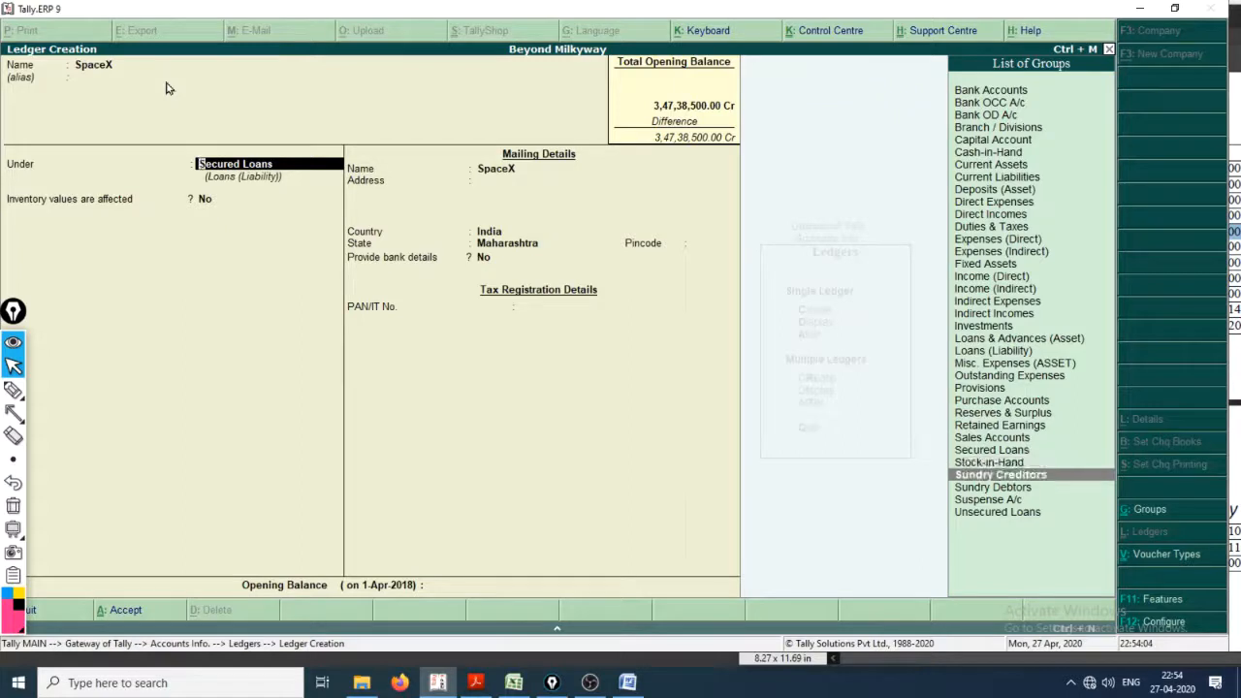
key(Return)
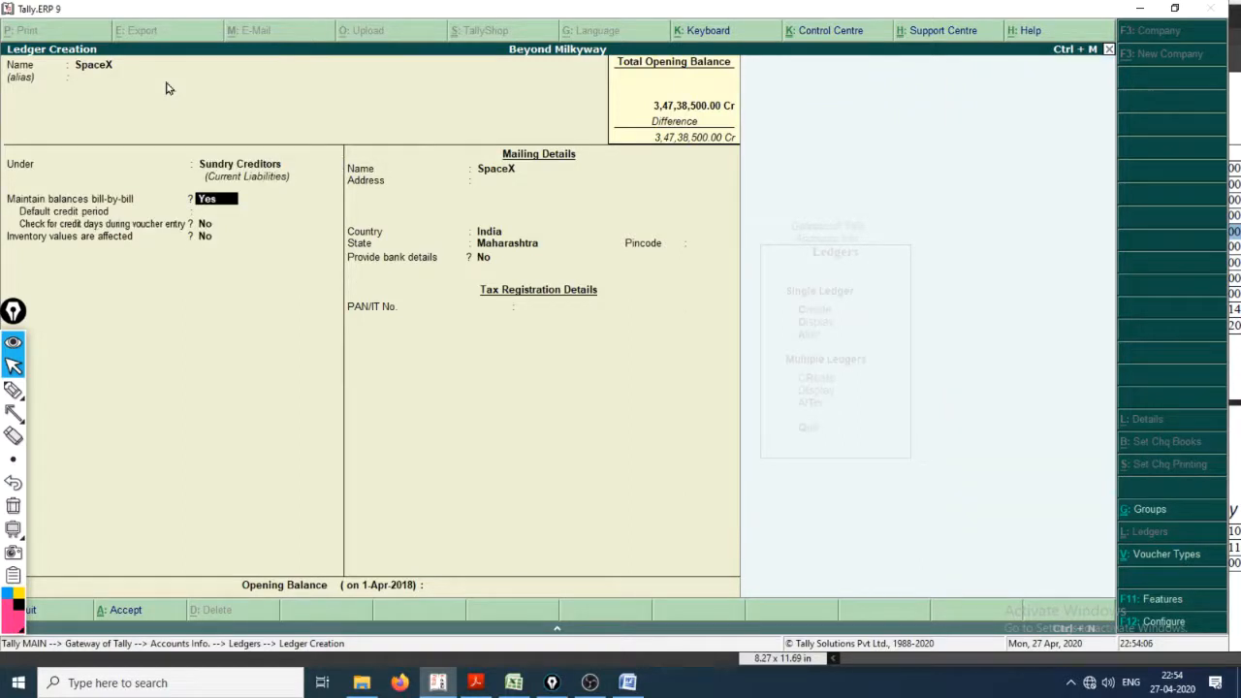
Step: Accept SpaceX's default bill-by-bill, mailing and tax details, and advance to its opening balance
key(Return)
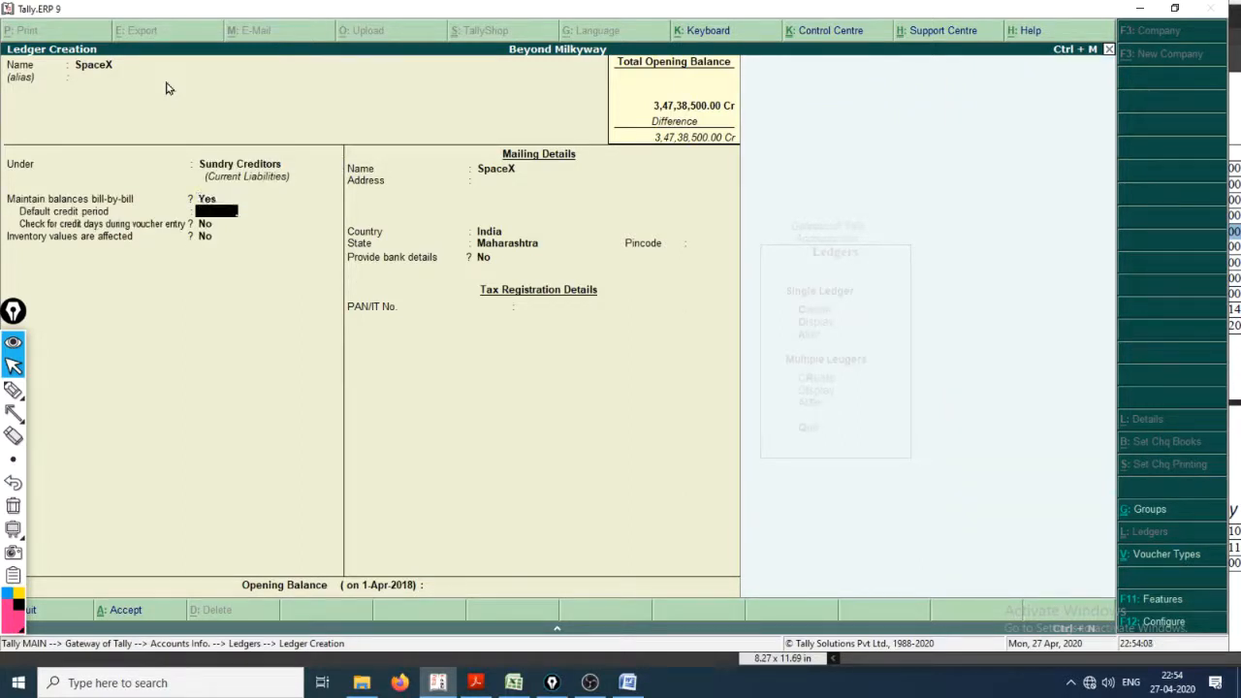
key(Return)
key(Return)
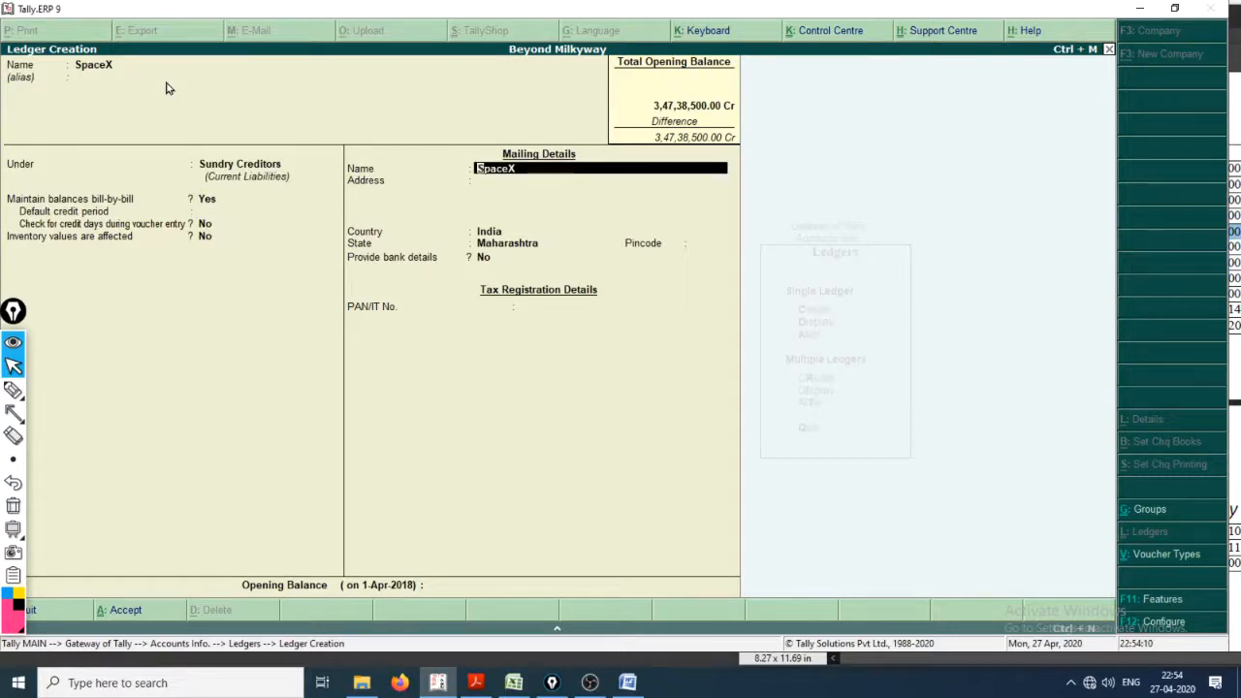
key(Return)
key(Return)
key(Return)
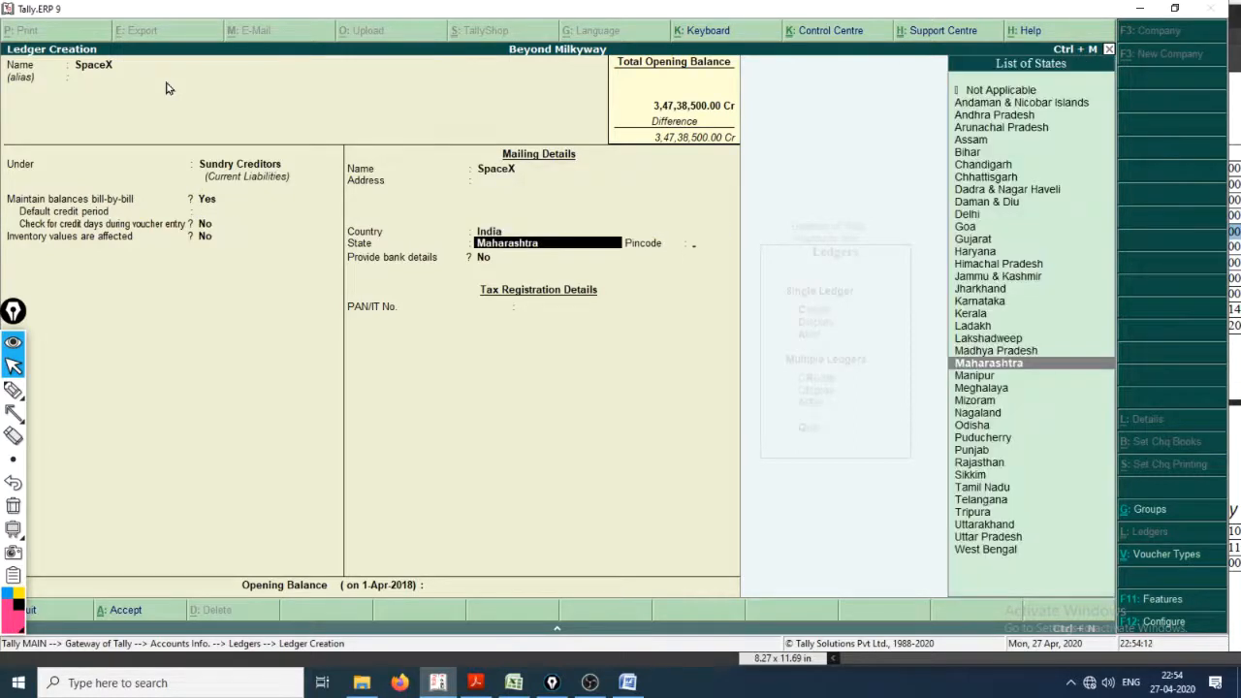
key(Return)
key(Return)
key(Return)
key(Return)
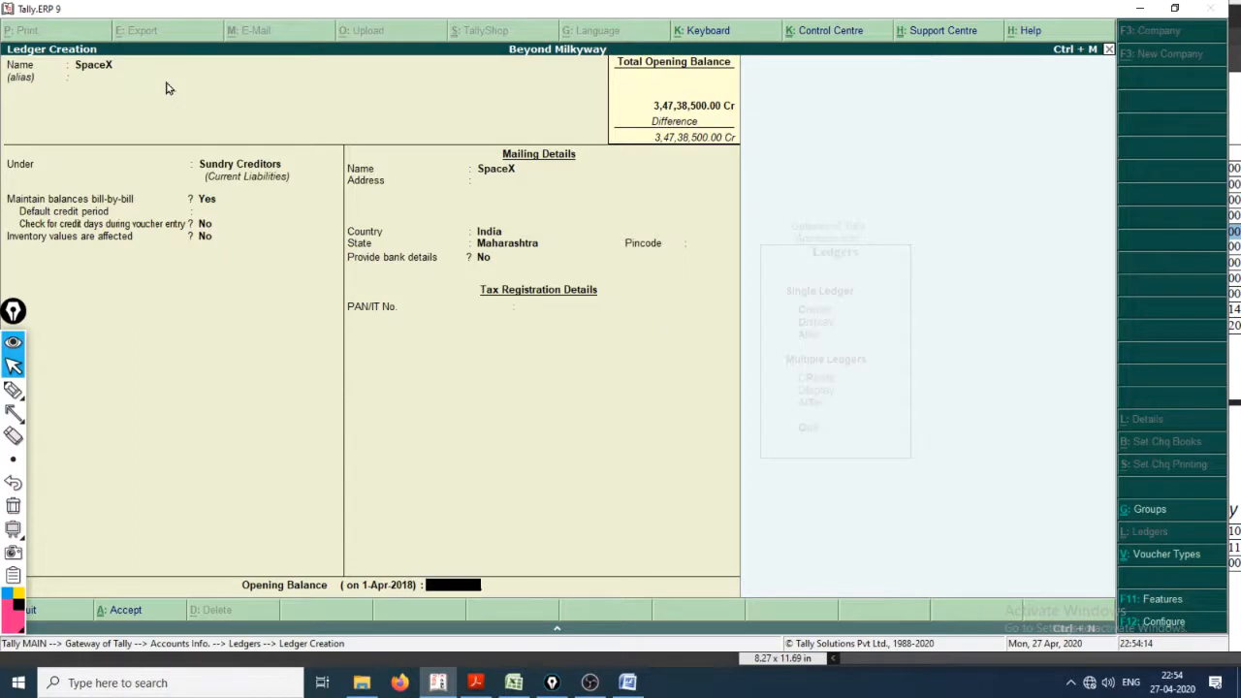
Step: Check SpaceX's amount in the PDF, set its opening balance to 254100 Cr, and continue to the bill-wise breakup
key(alt+Tab)
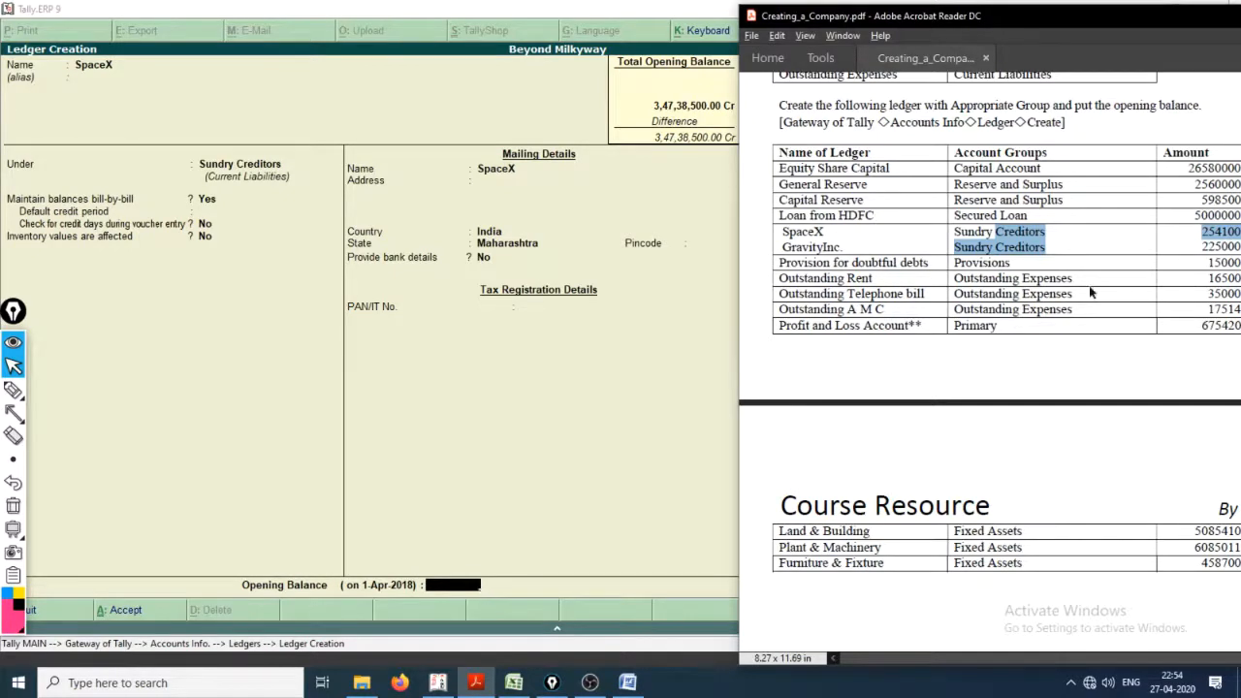
scroll(1094, 296, down, 5)
scroll(1023, 315, up, 6)
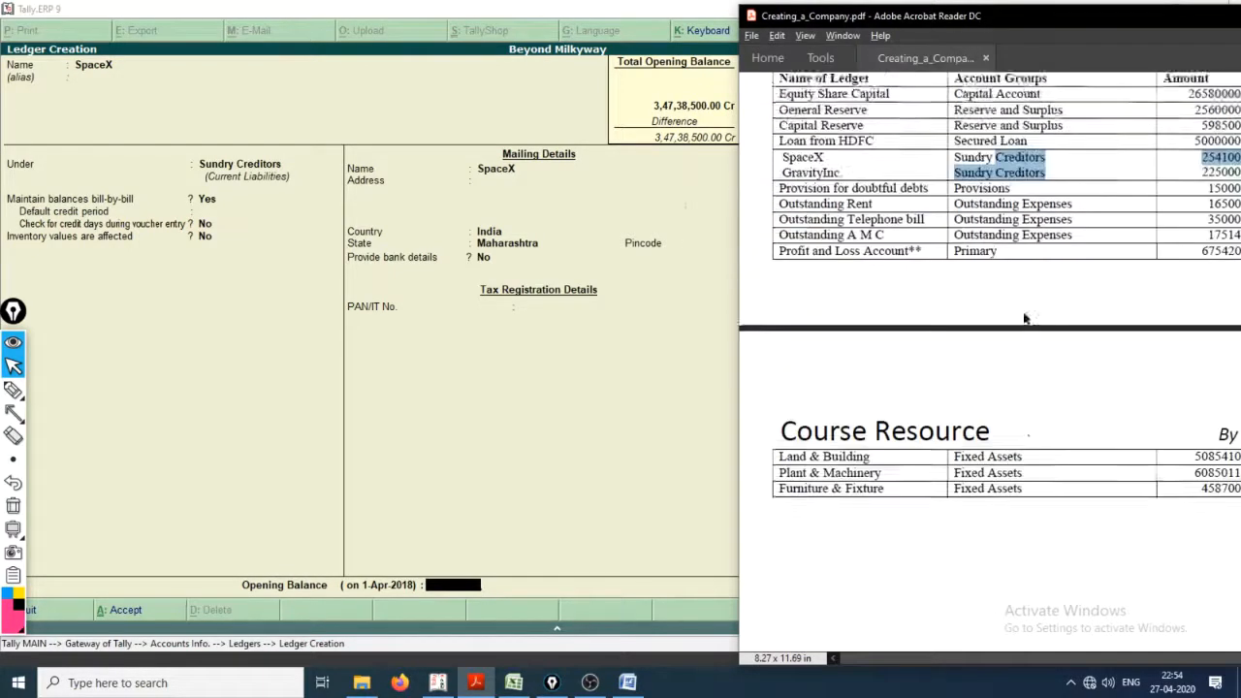
key(alt+Tab)
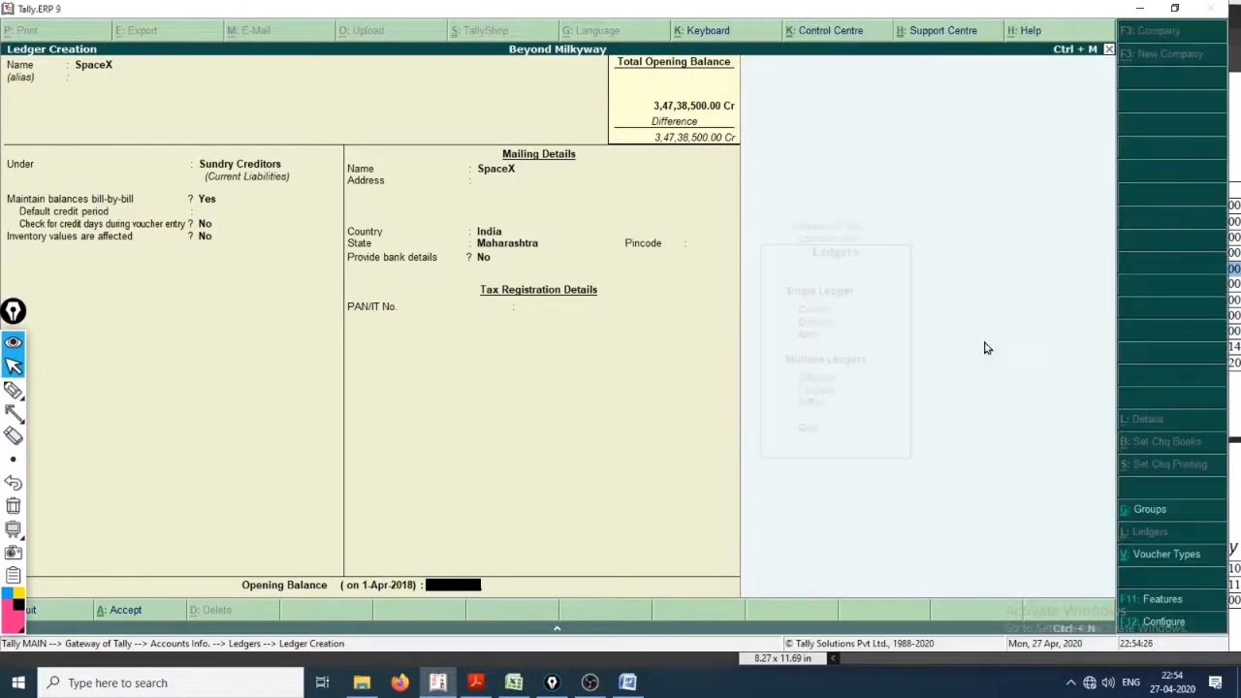
text(2541000)
key(alt+Tab)
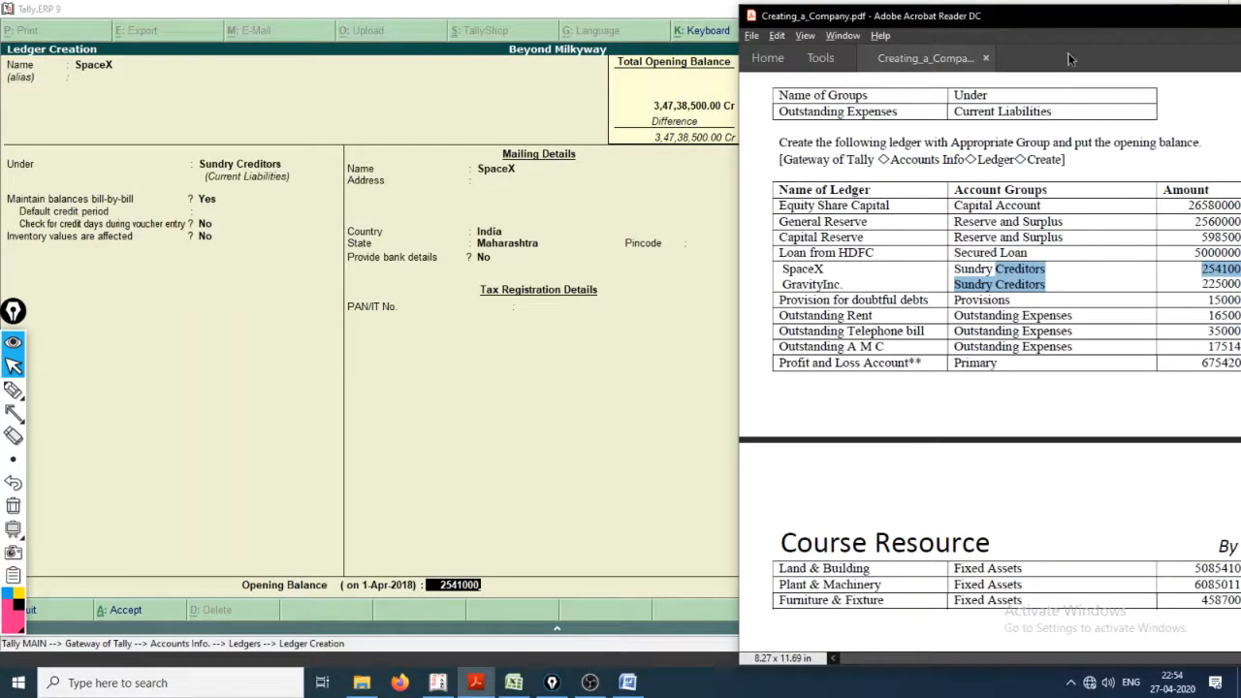
mouse_move(1108, 18)
mouse_down()
mouse_move(1081, 16)
mouse_move(1096, 18)
mouse_up()
click(513, 446)
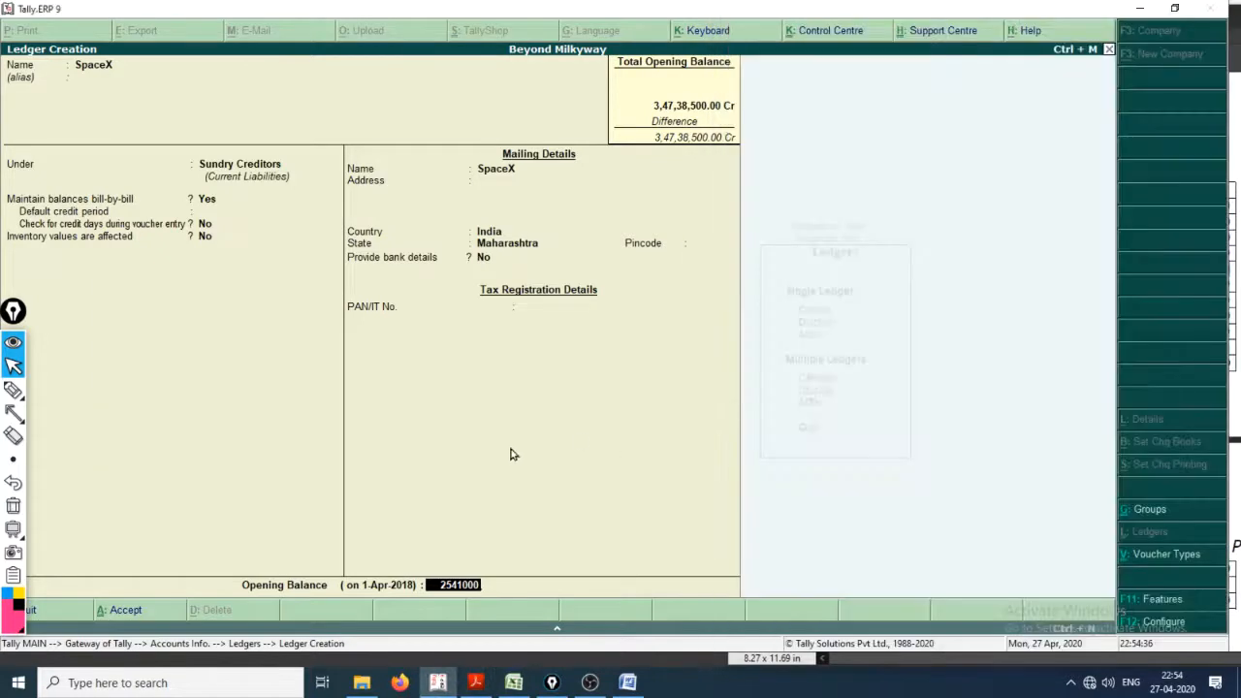
key(BackSpace)
key(Return)
key(Return)
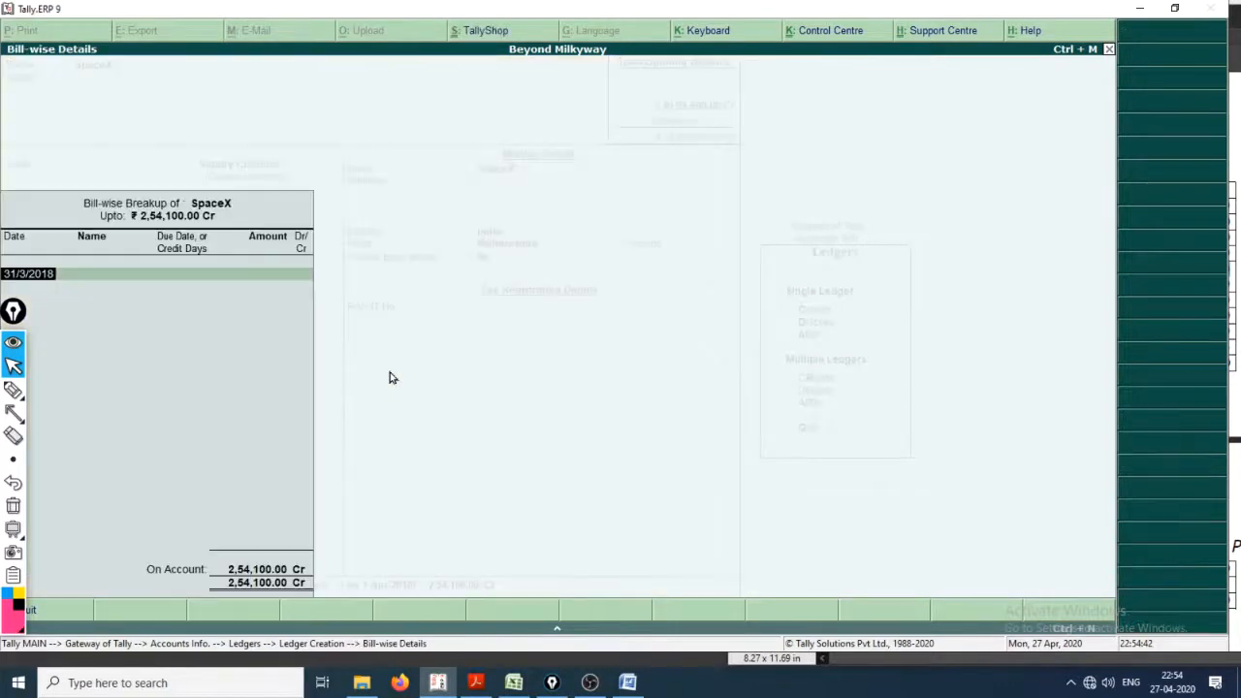
Step: Circle the SpaceX bill-wise breakup heading in pink, mark the area below with an arrow and two check strokes, and clear the annotations
click(14, 389)
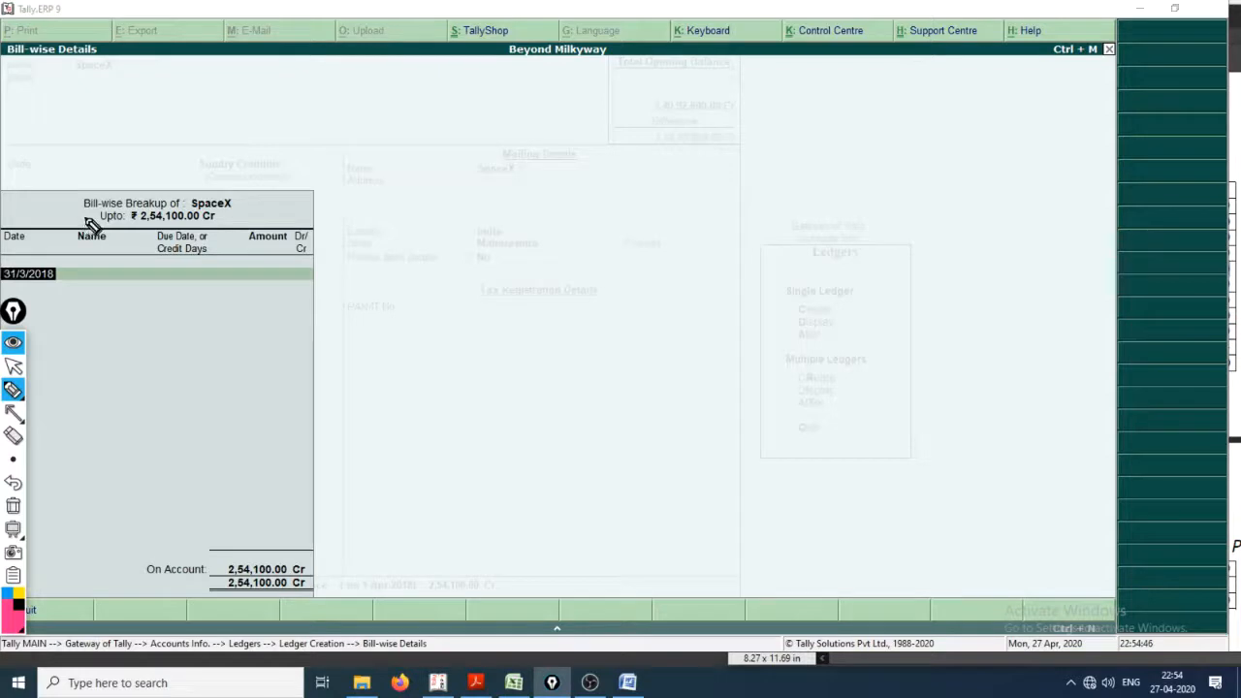
mouse_move(70, 214)
mouse_down()
mouse_move(183, 169)
mouse_move(269, 213)
mouse_move(126, 245)
mouse_up()
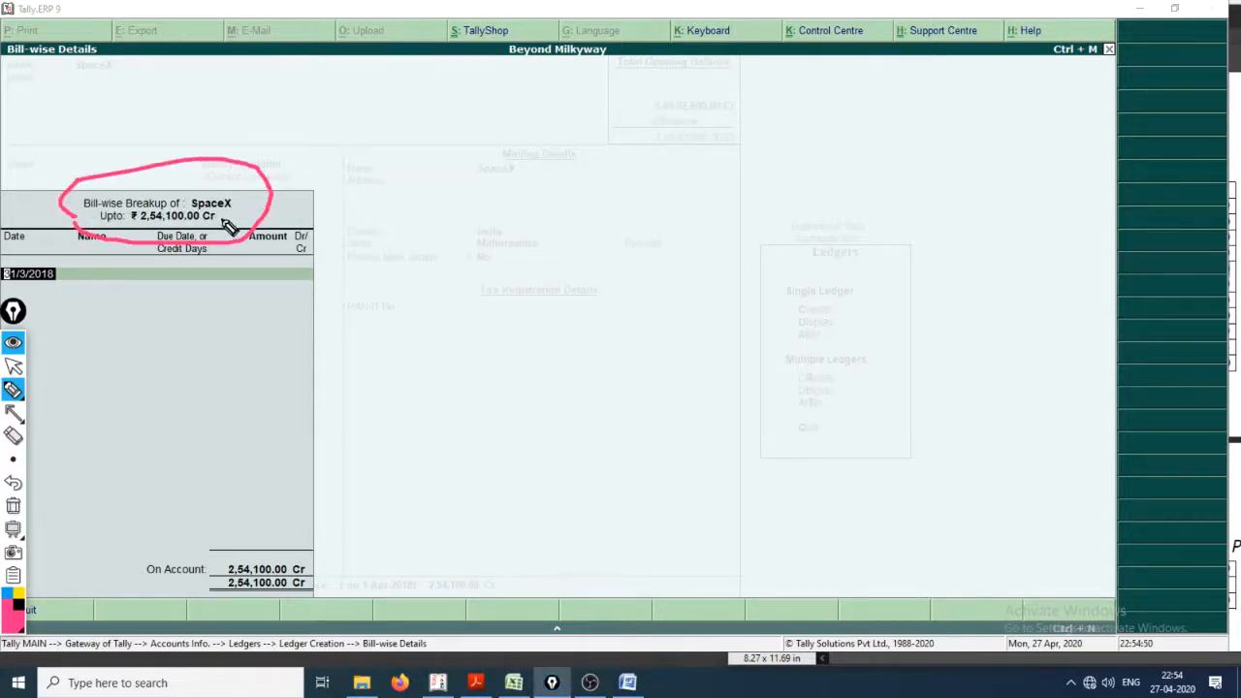
mouse_move(188, 281)
mouse_down()
mouse_move(187, 301)
mouse_move(196, 291)
mouse_up()
click(164, 341)
drag(164, 340, 263, 332)
drag(105, 379, 306, 337)
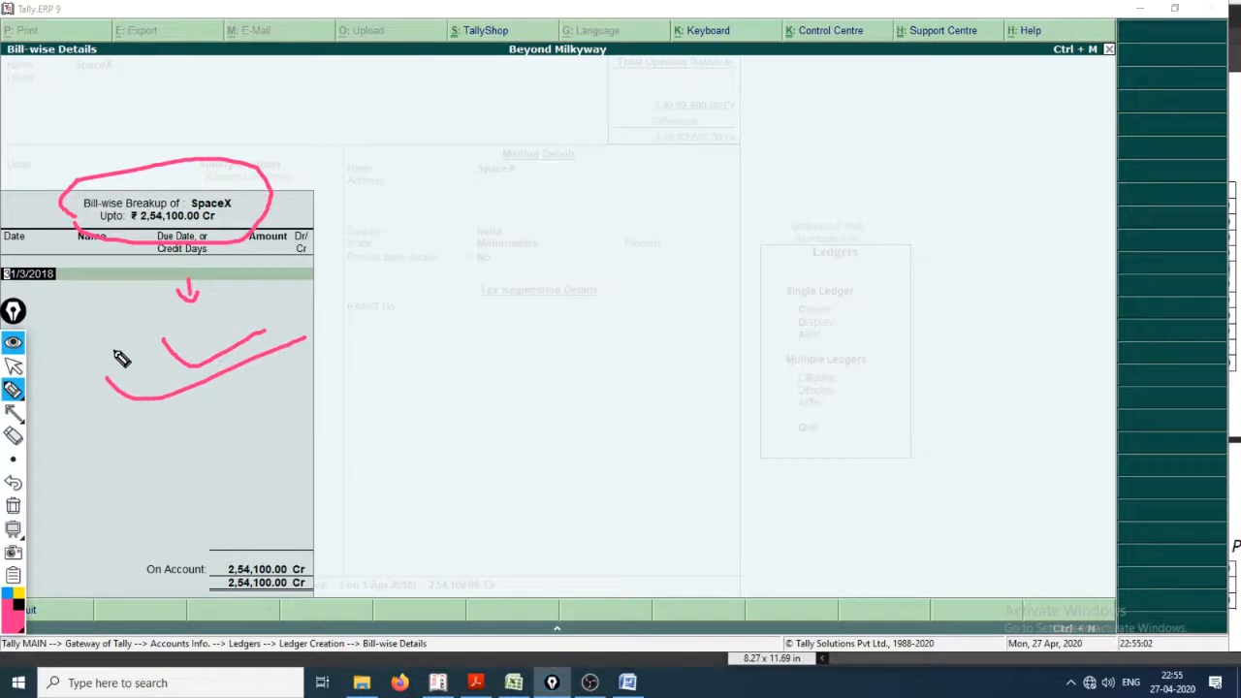
key(ctrl+shift+7)
key(ctrl+shift+2)
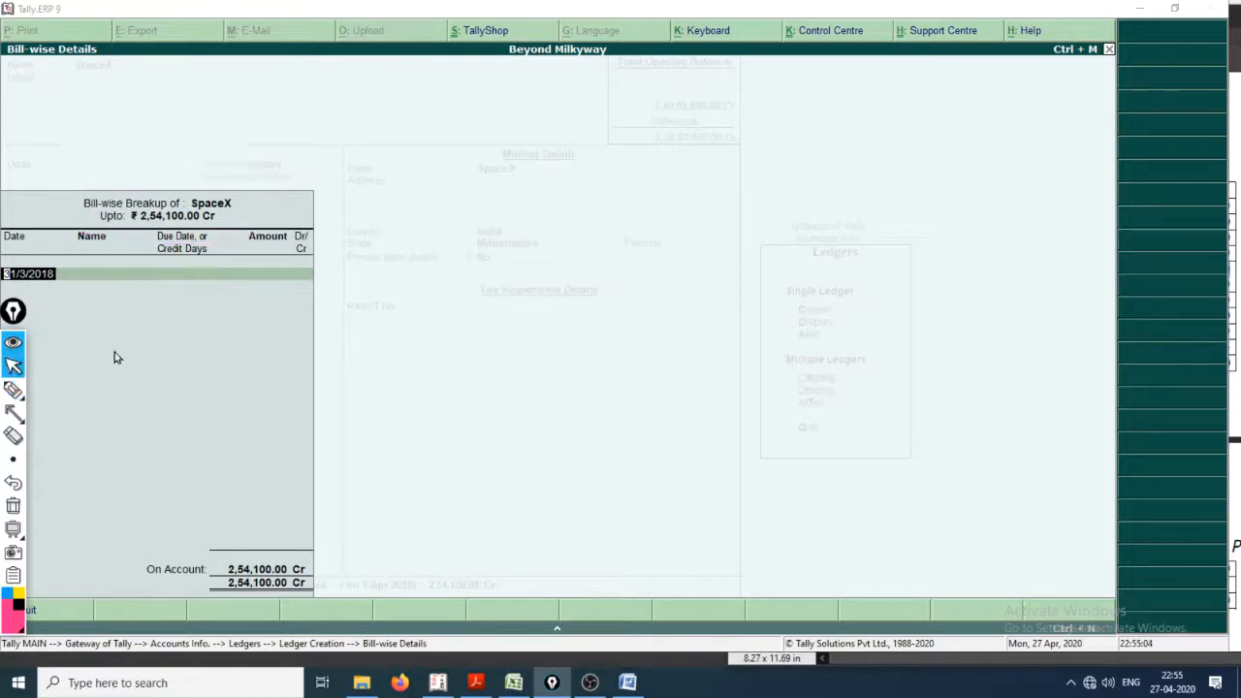
Step: Switch to Course_Resource.docx in Word and examine the dates, bill numbers, credit days and amounts of the SPACEX bills
key(alt+Tab)
key(Tab)
key(Tab)
key(Tab)
key(Tab)
key(Tab)
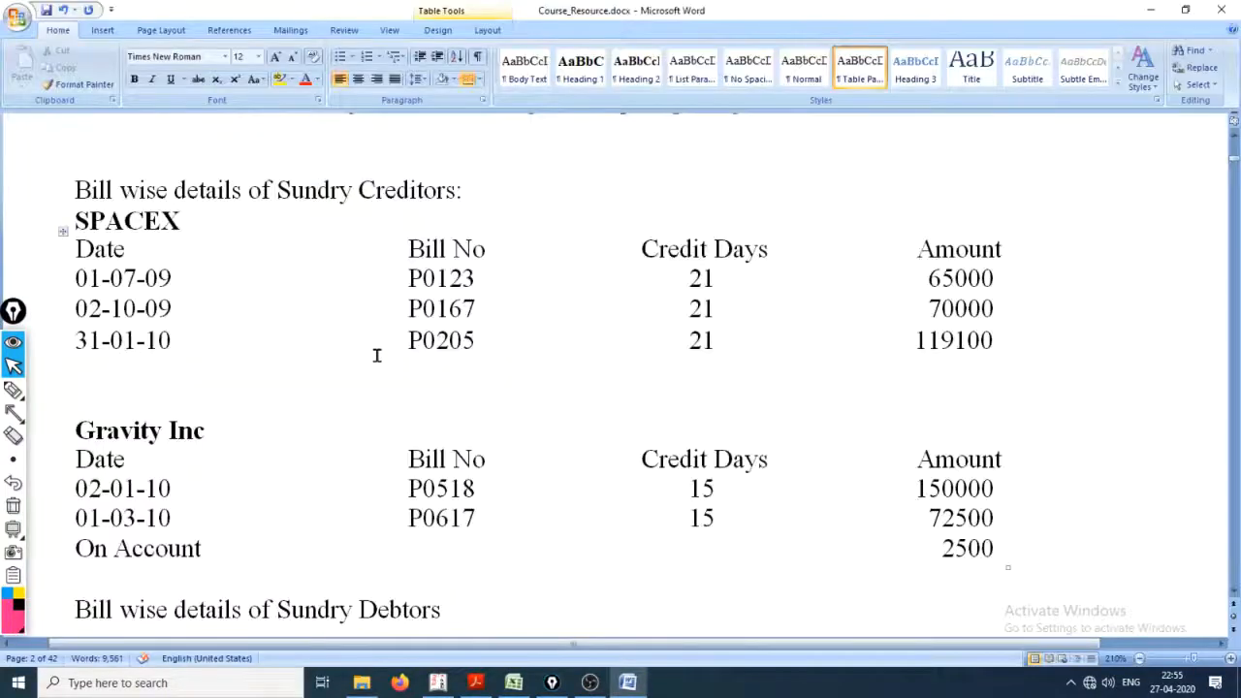
drag(80, 221, 138, 281)
click(123, 308)
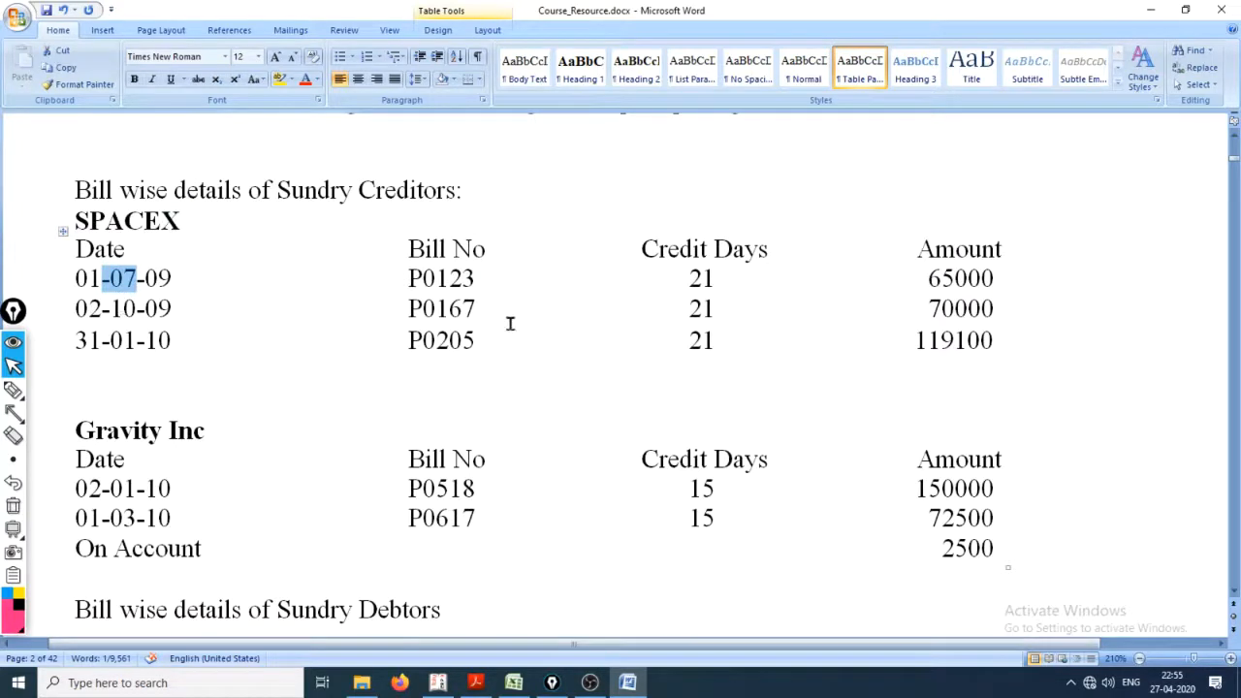
drag(687, 278, 719, 332)
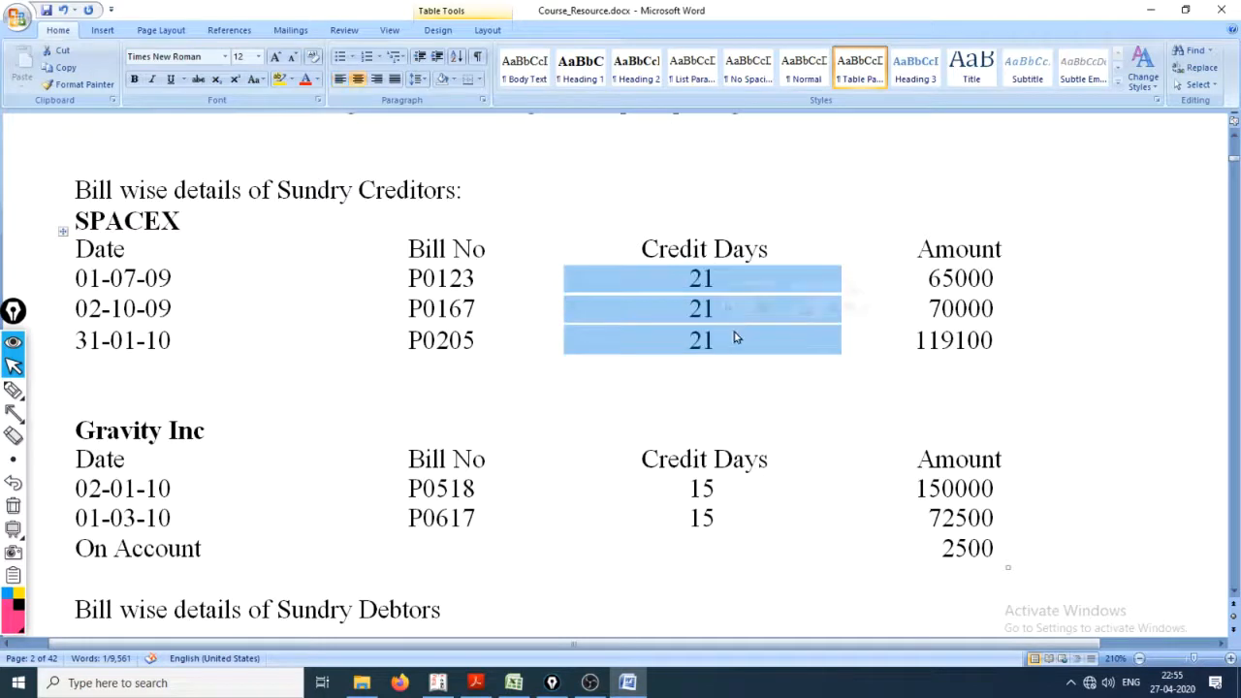
drag(926, 278, 986, 337)
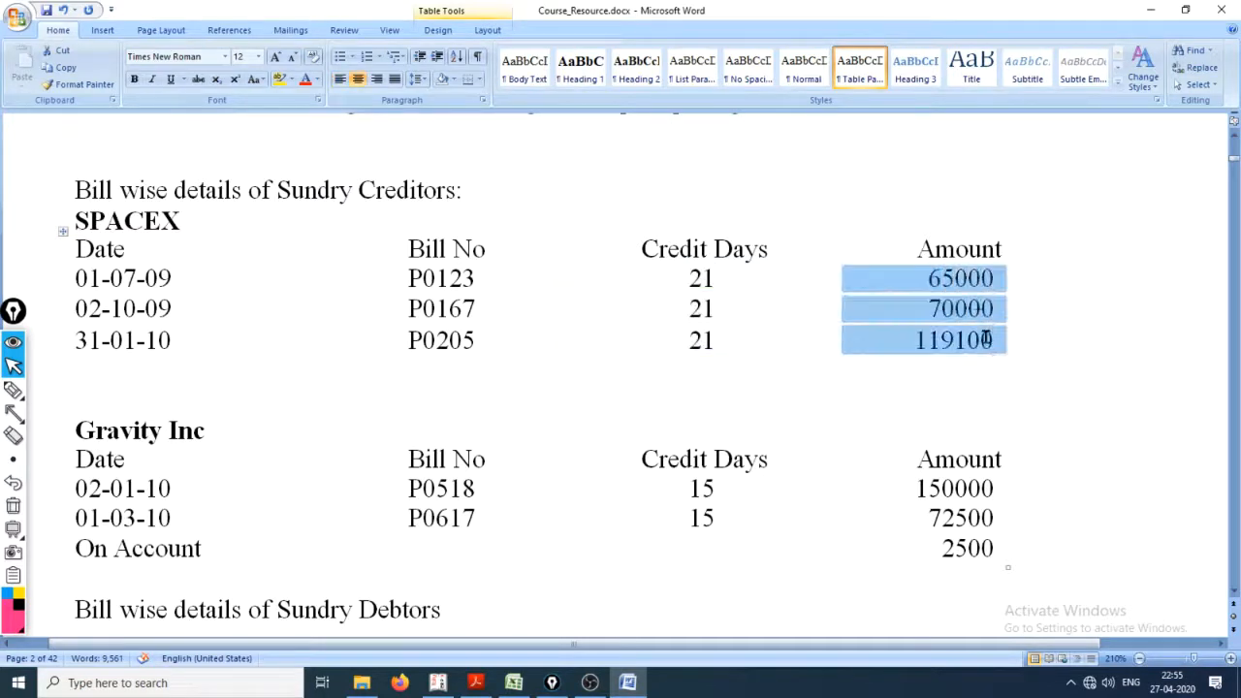
click(968, 308)
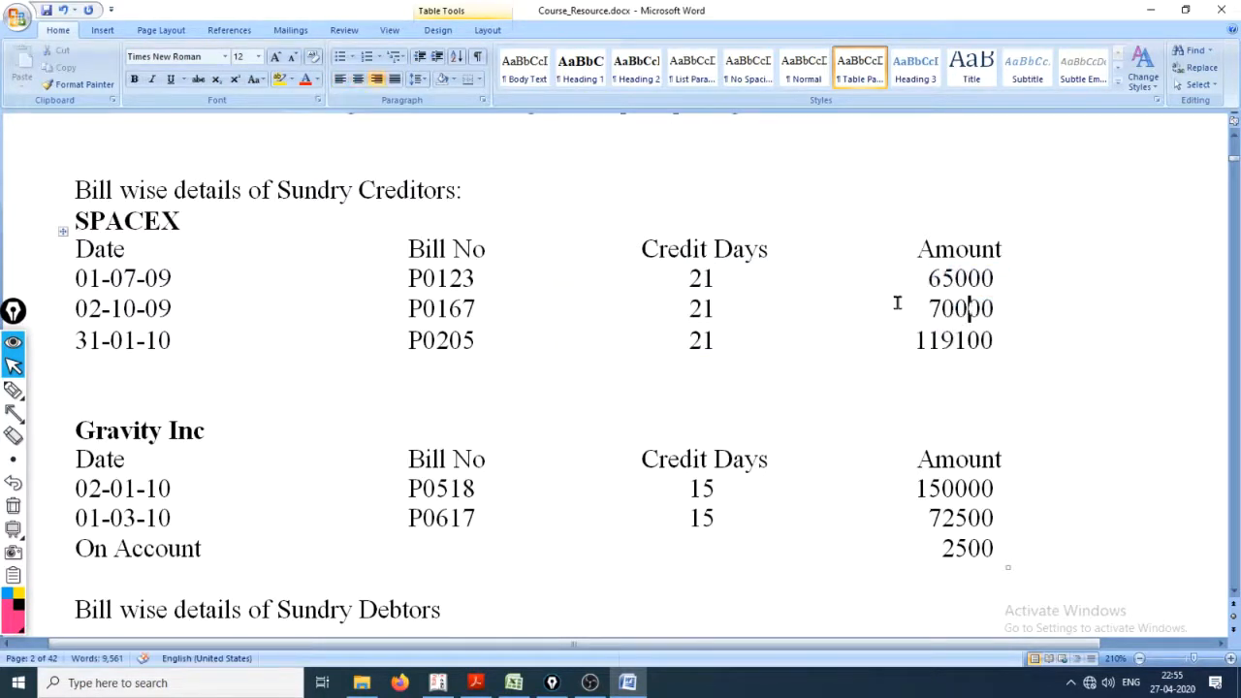
Step: Switch back to Tally.ERP 9, complete the SpaceX bill-wise breakup, and save the ledger
key(alt+Tab)
click(297, 284)
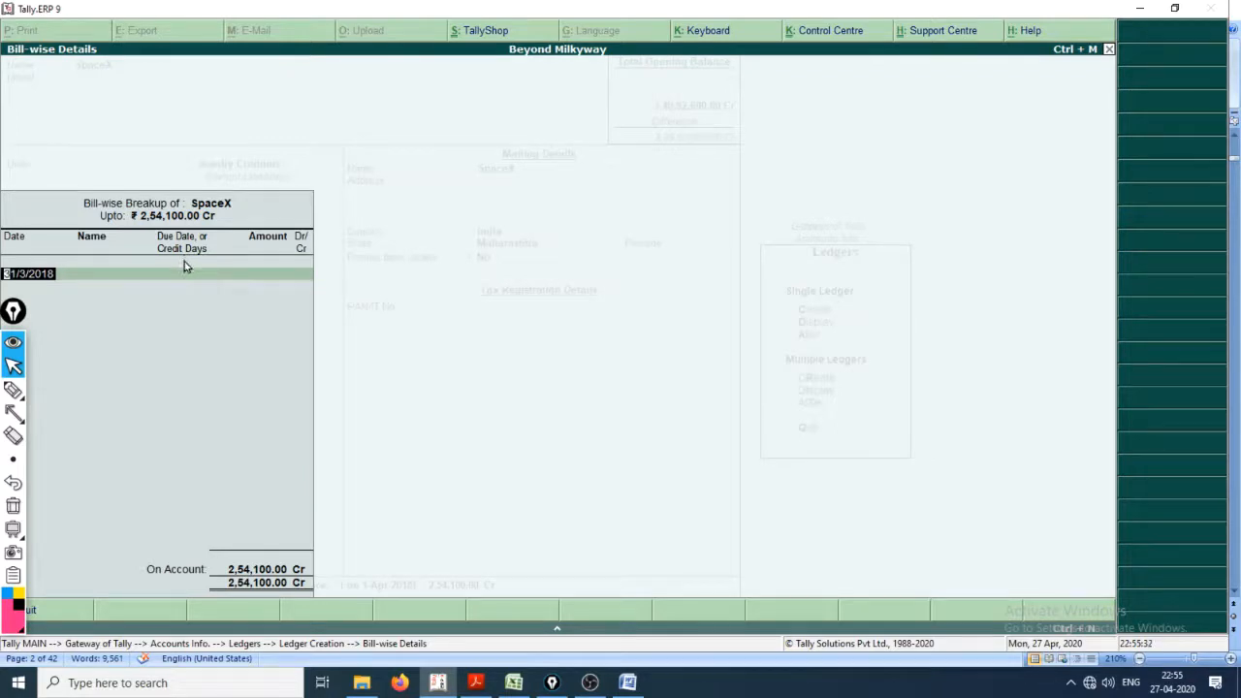
key(Return)
key(Return)
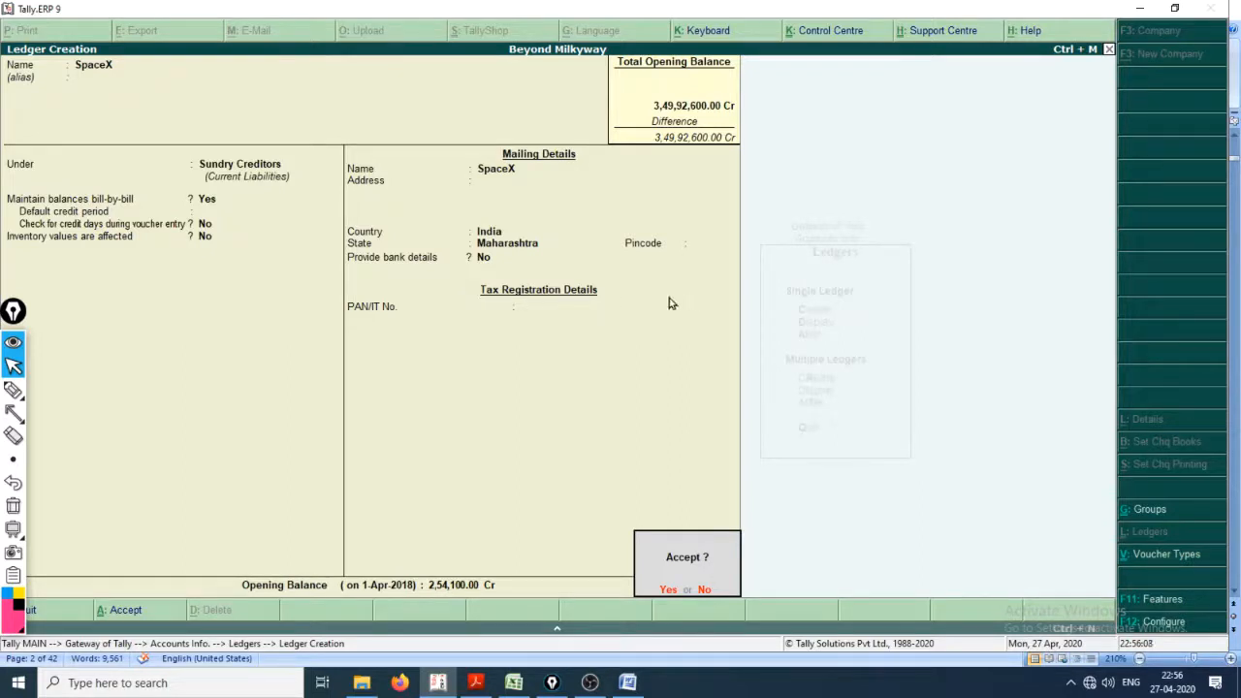
mouse_move(12, 396)
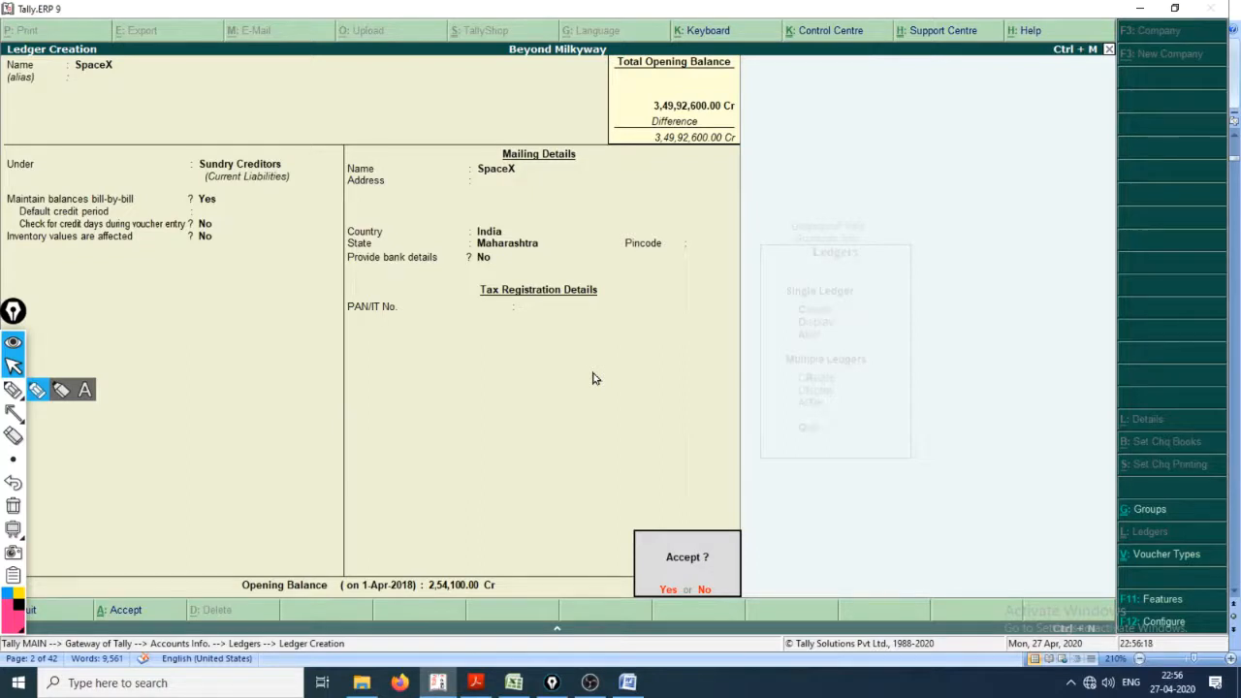
key(Return)
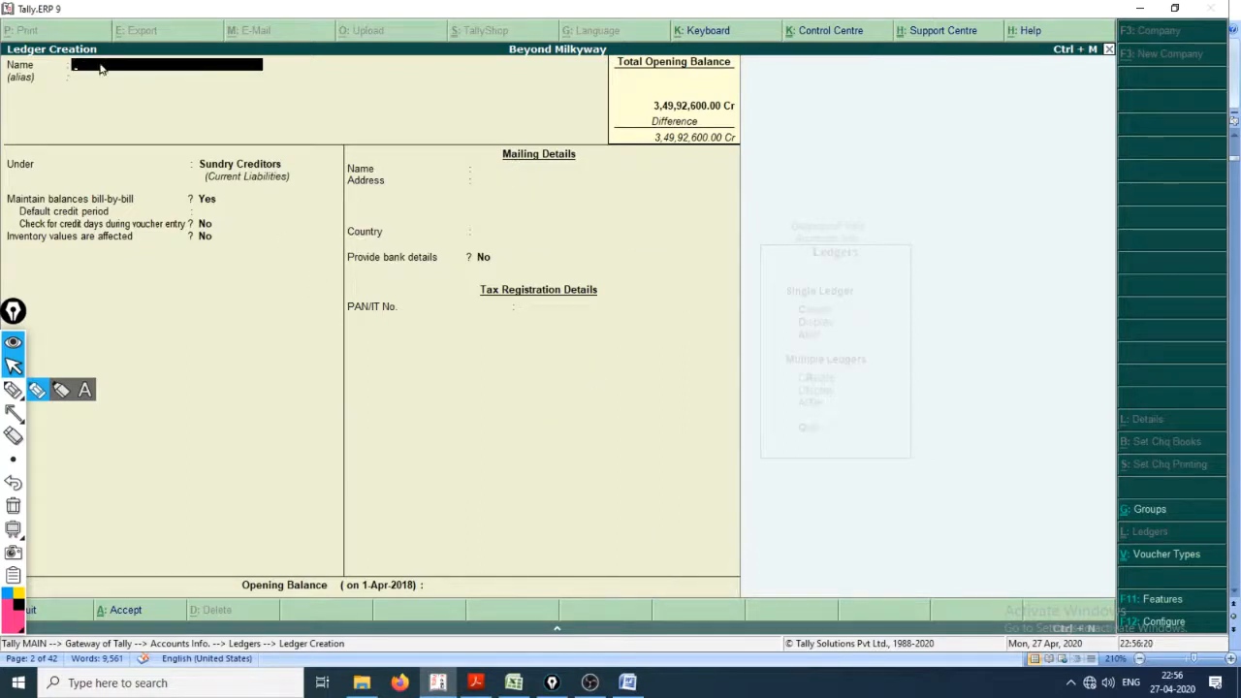
Step: Name the new ledger Gravity, Inc., keep it under Sundry Creditors with the default details, and advance to its opening balance
text(Gravity,)
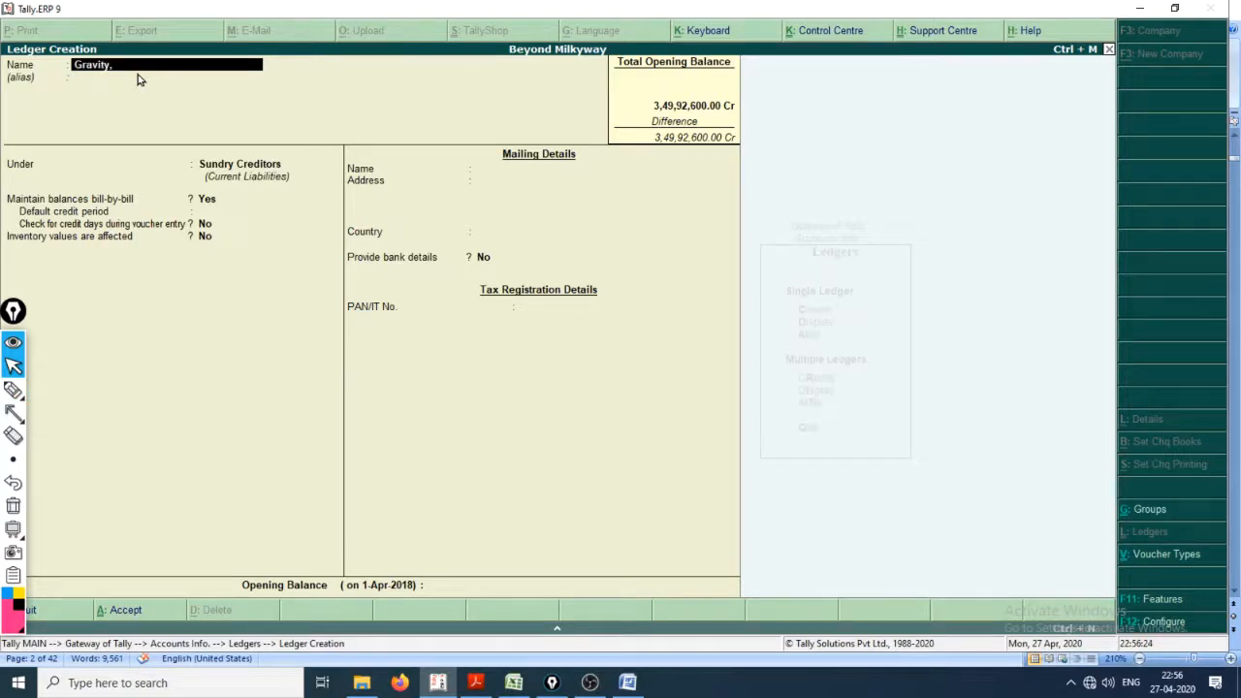
key(Return)
key(Return)
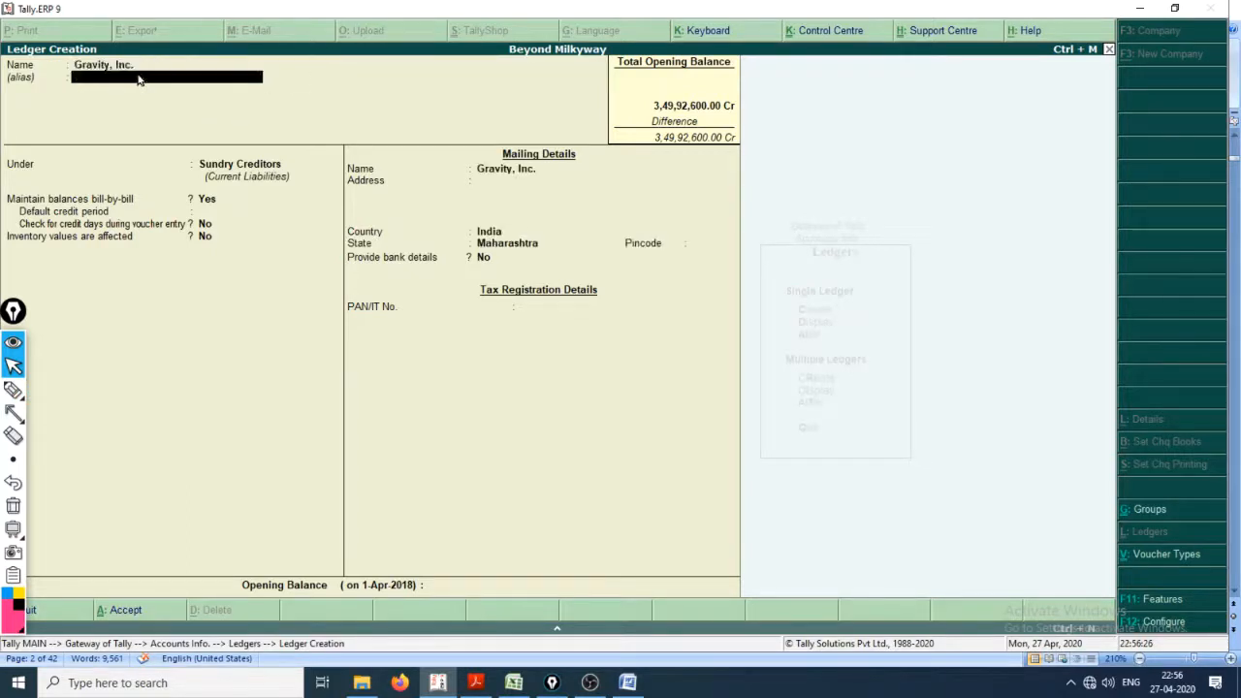
key(Return)
key(Return)
key(Return)
key(Return)
key(Return)
key(Return)
key(Return)
key(Return)
key(Return)
key(Return)
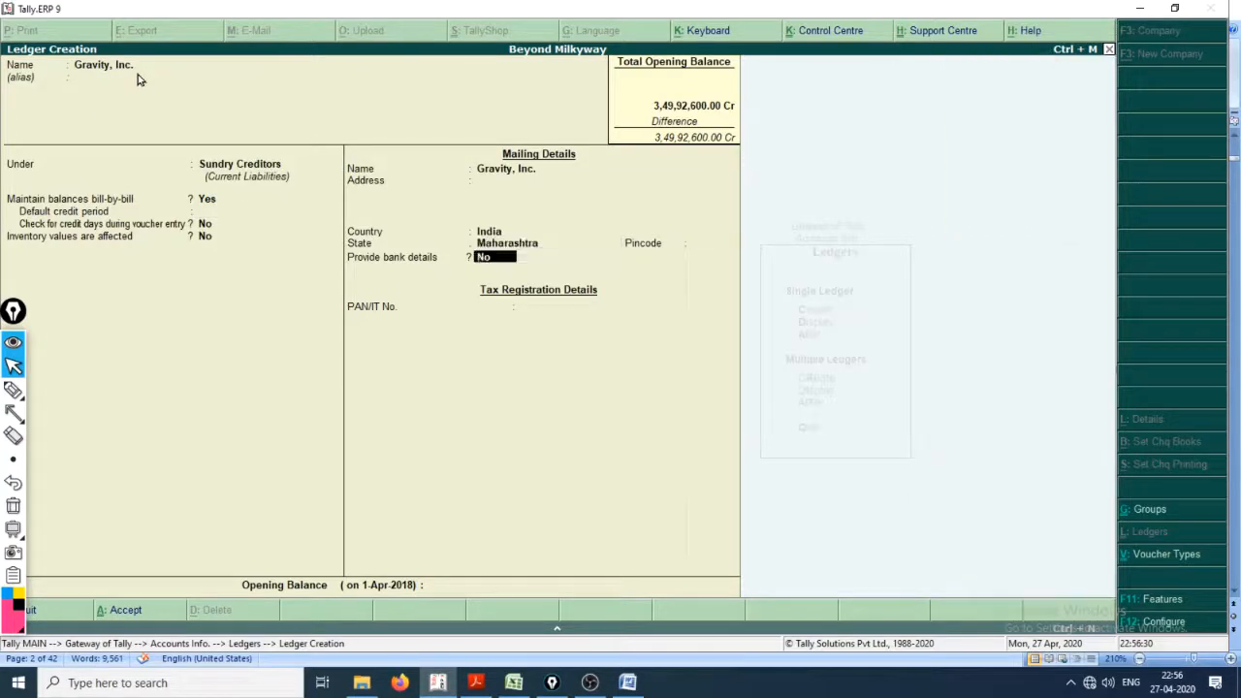
Step: Switch to Creating_a_Company.pdf in Adobe Acrobat Reader and look up the amount listed for GravityInc
key(alt+Tab)
key(alt+Tab)
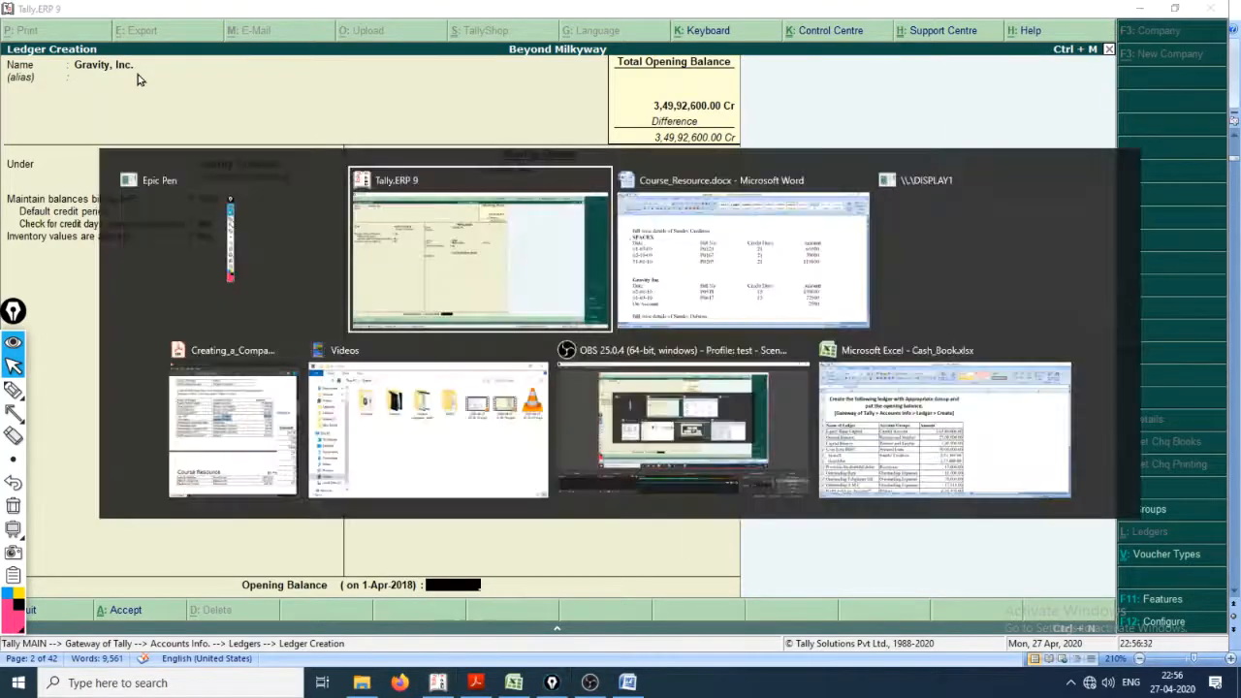
key(alt+Tab)
key(alt+Tab)
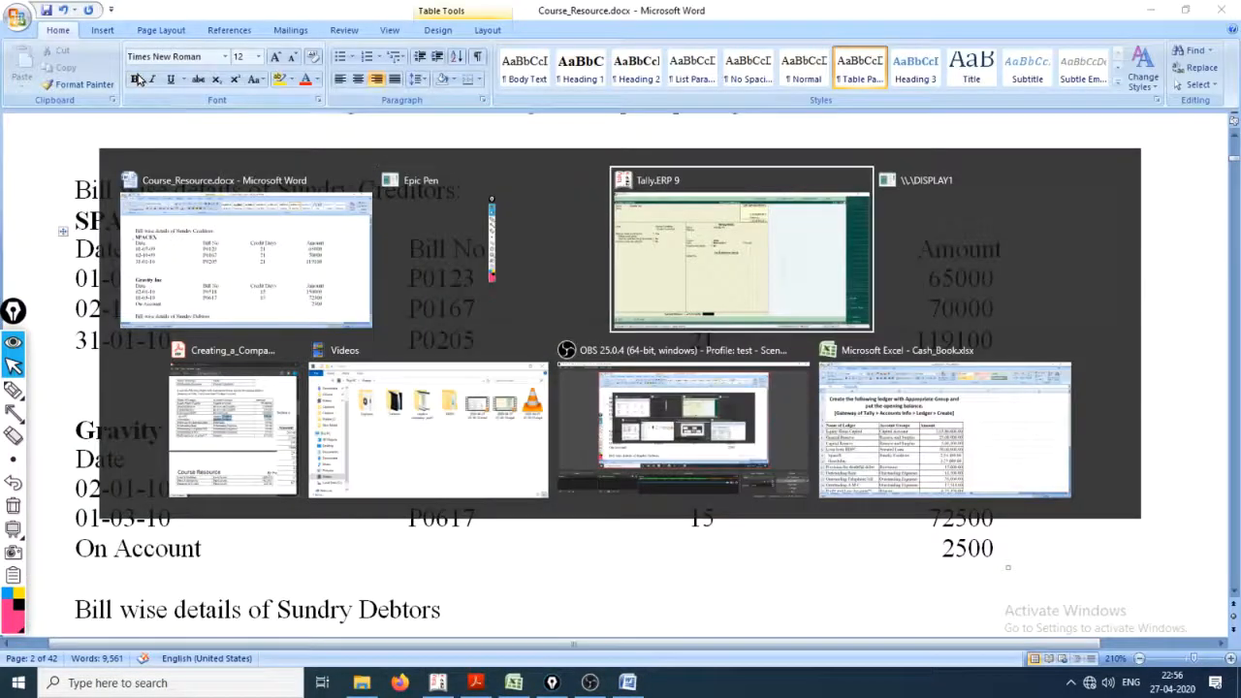
key(alt+Tab)
key(alt+Tab)
key(alt+Tab)
key(alt+Tab)
key(alt+Tab)
key(alt+Tab)
key(alt+Tab)
key(alt+Tab)
key(alt+Tab)
key(alt+Tab)
key(alt+Tab)
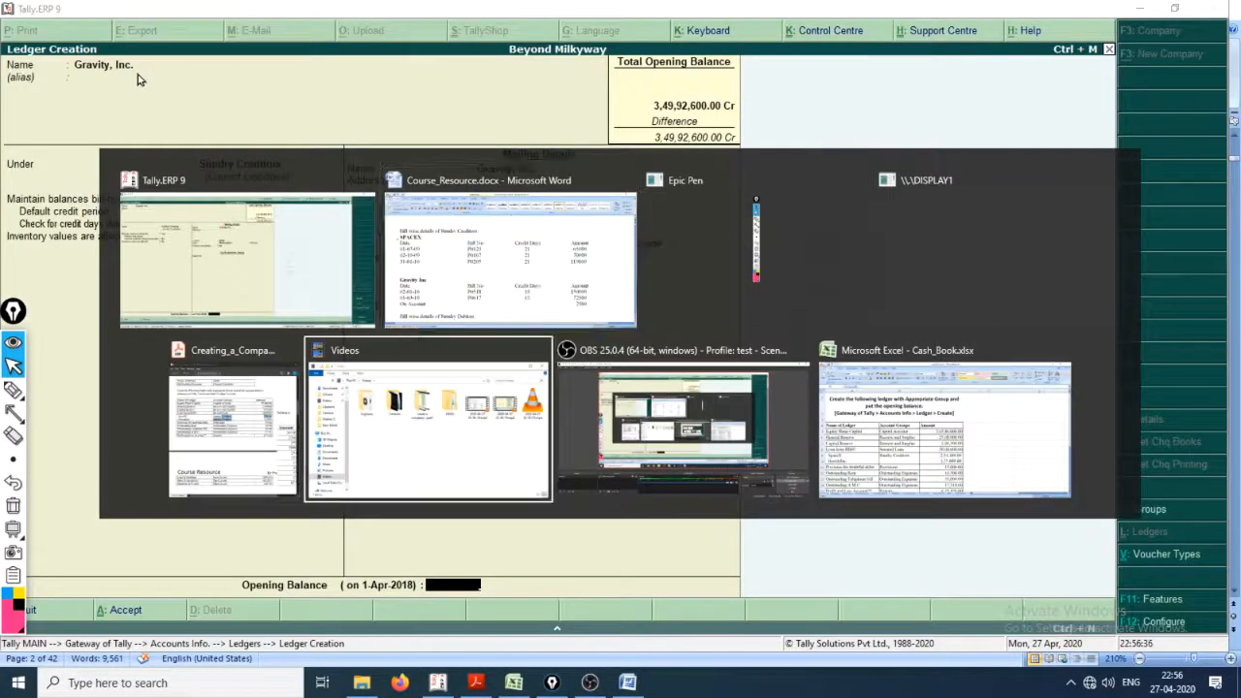
key(alt+Tab)
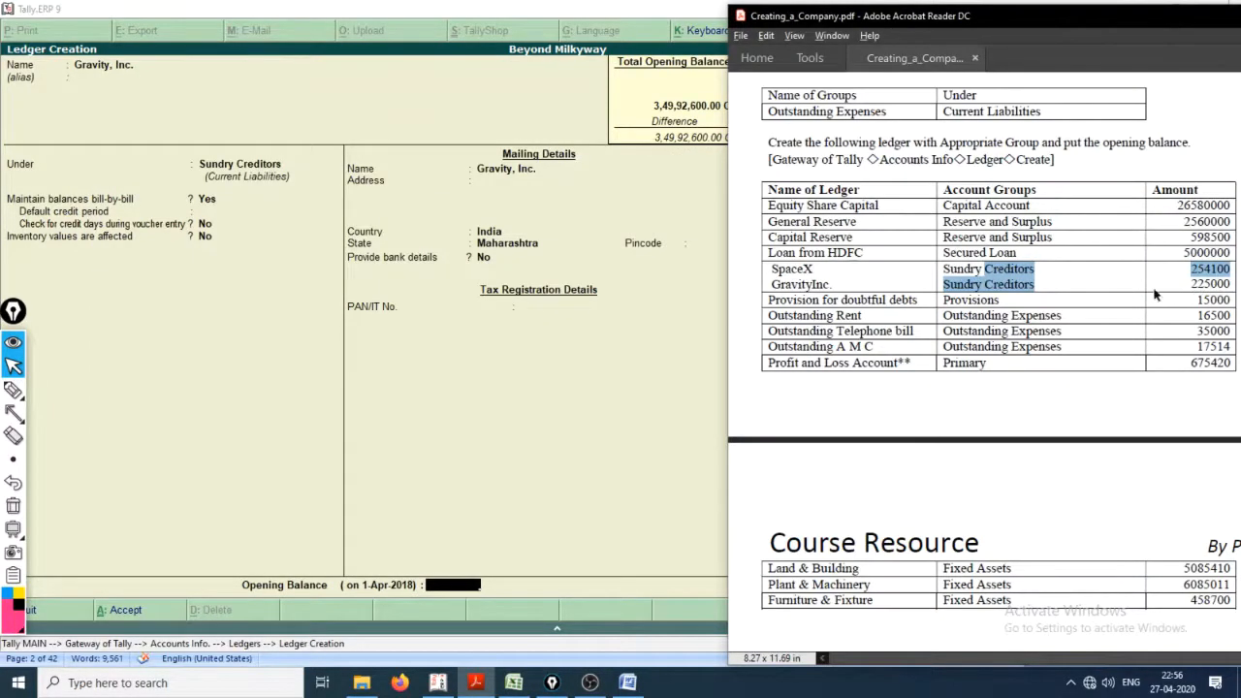
Step: Switch back to Tally.ERP 9 and save Gravity, Inc. with an opening balance of 2,25,000 Cr, leaving the whole amount on account
key(alt+Tab)
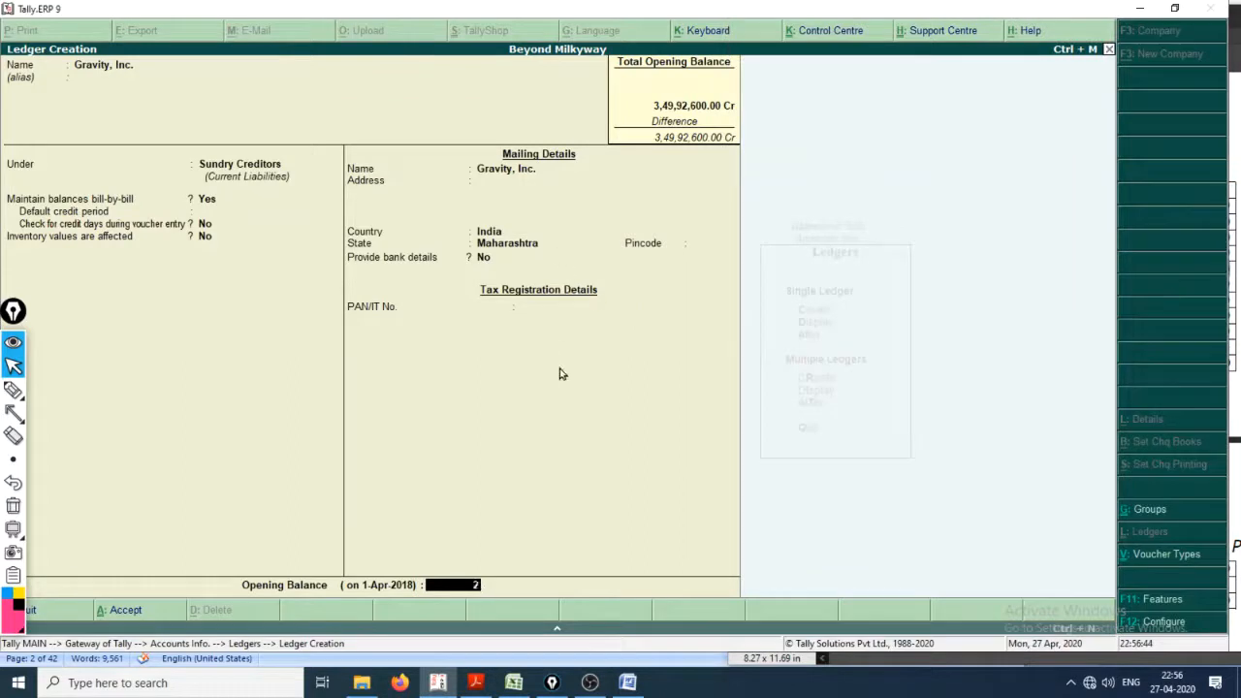
text(000)
key(Return)
key(Return)
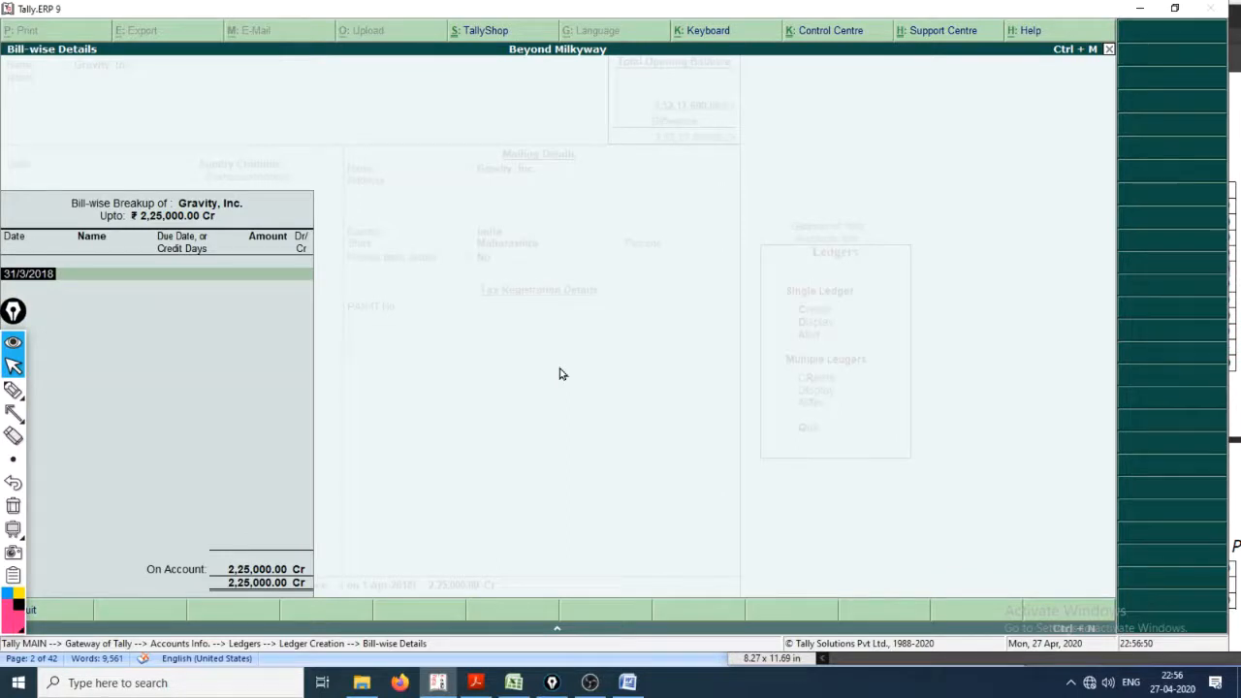
key(Return)
key(Return)
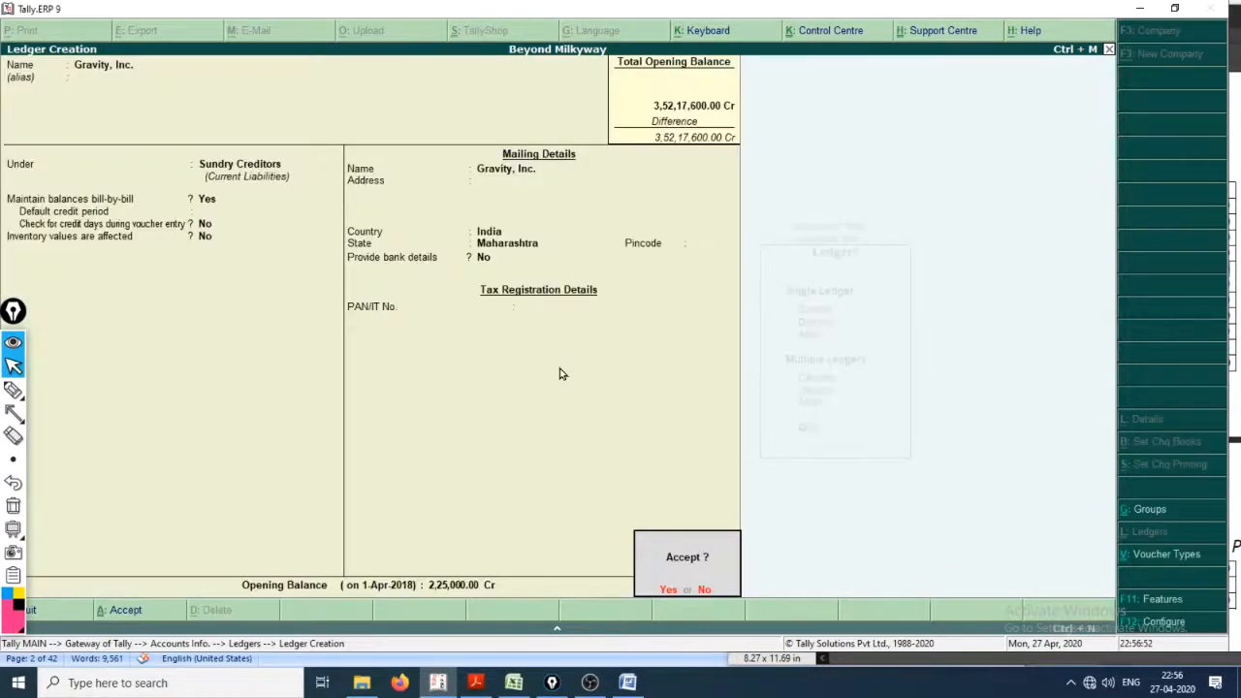
key(Return)
Step: Switch to Cash_Book.xlsx in Excel and locate the Provision for doubtful debts entry in the ledger list
key(alt+Tab)
key(alt+Tab)
key(alt+Tab)
key(alt+Tab)
key(alt+Tab)
key(alt+Tab)
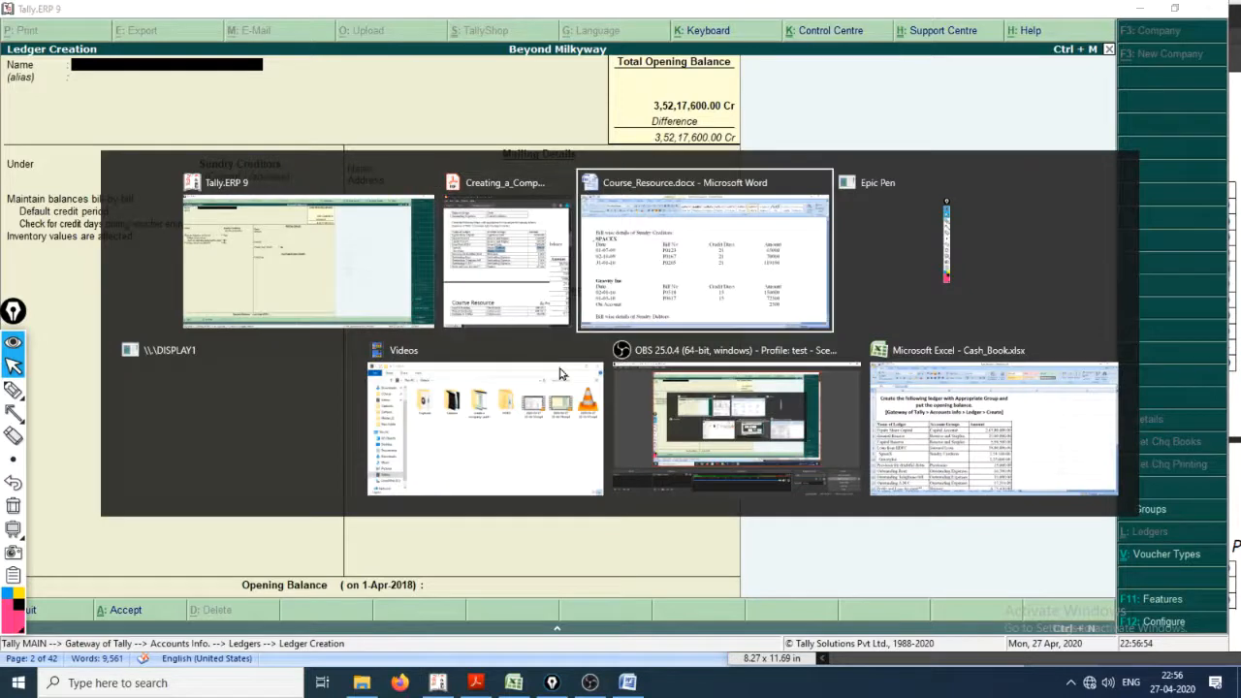
key(alt+Tab)
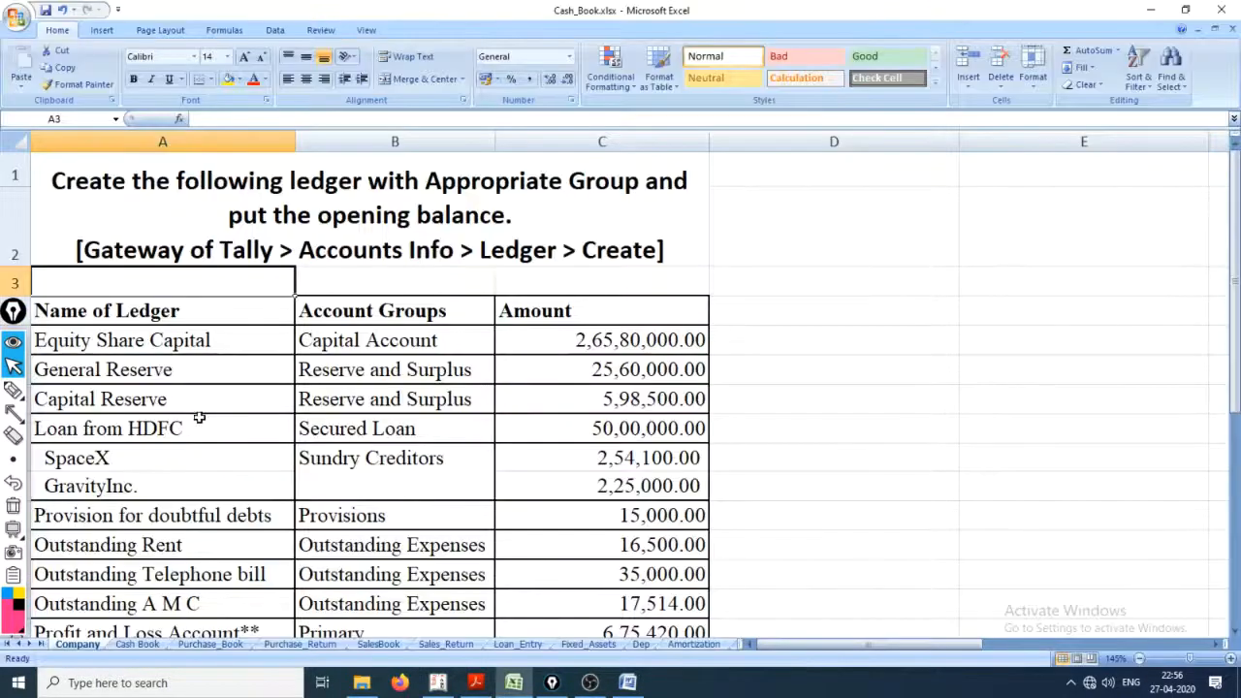
scroll(175, 427, down, 1)
click(91, 376)
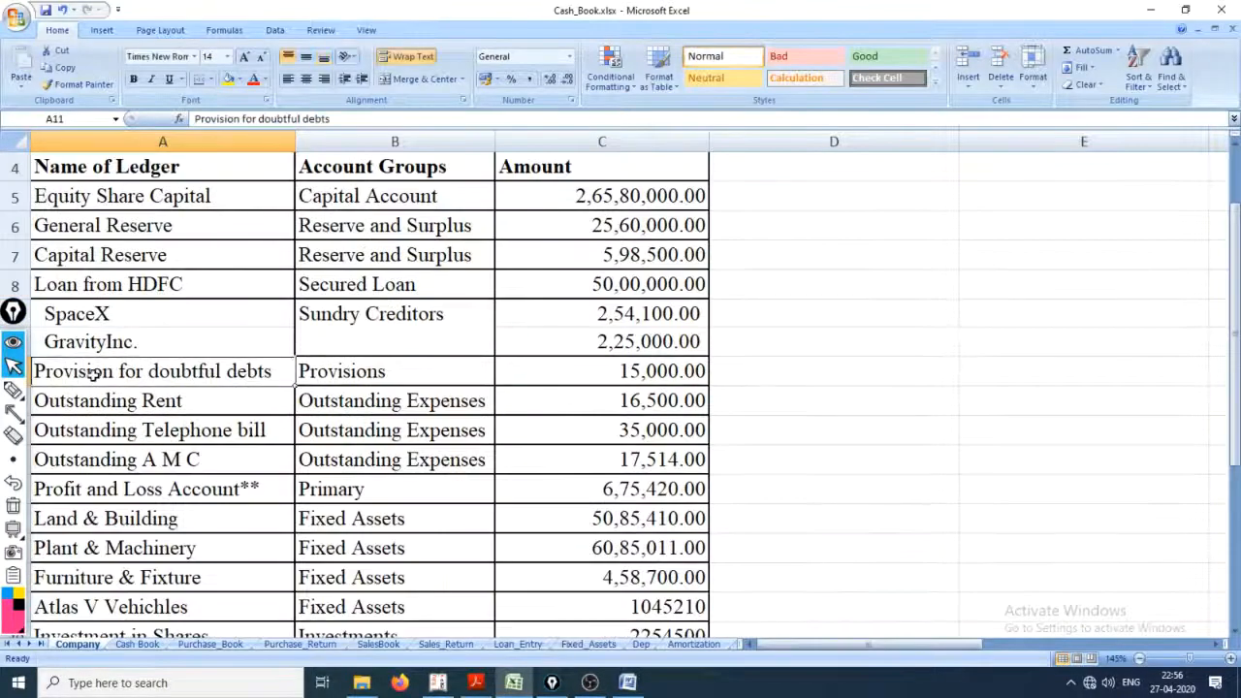
click(150, 407)
click(147, 375)
Step: Switch back to Tally.ERP 9, name the new ledger Provision For Doubtful Debts, and place it under Provisions
key(alt+Tab)
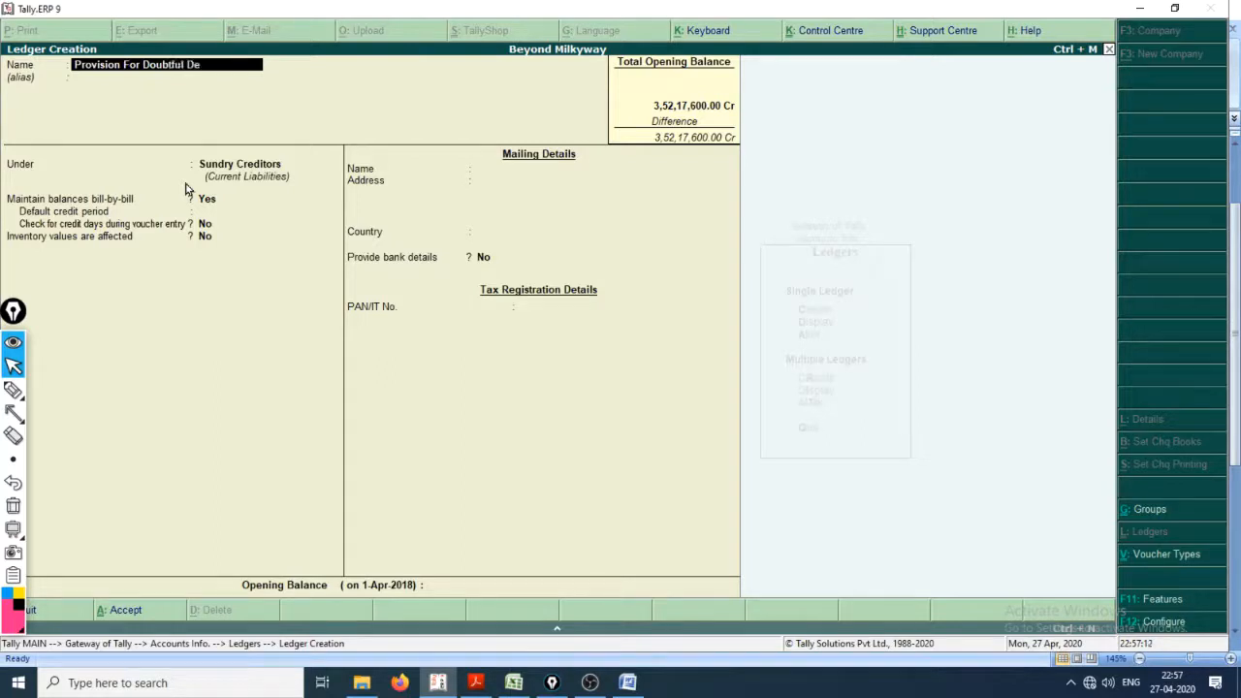
key(Return)
key(Return)
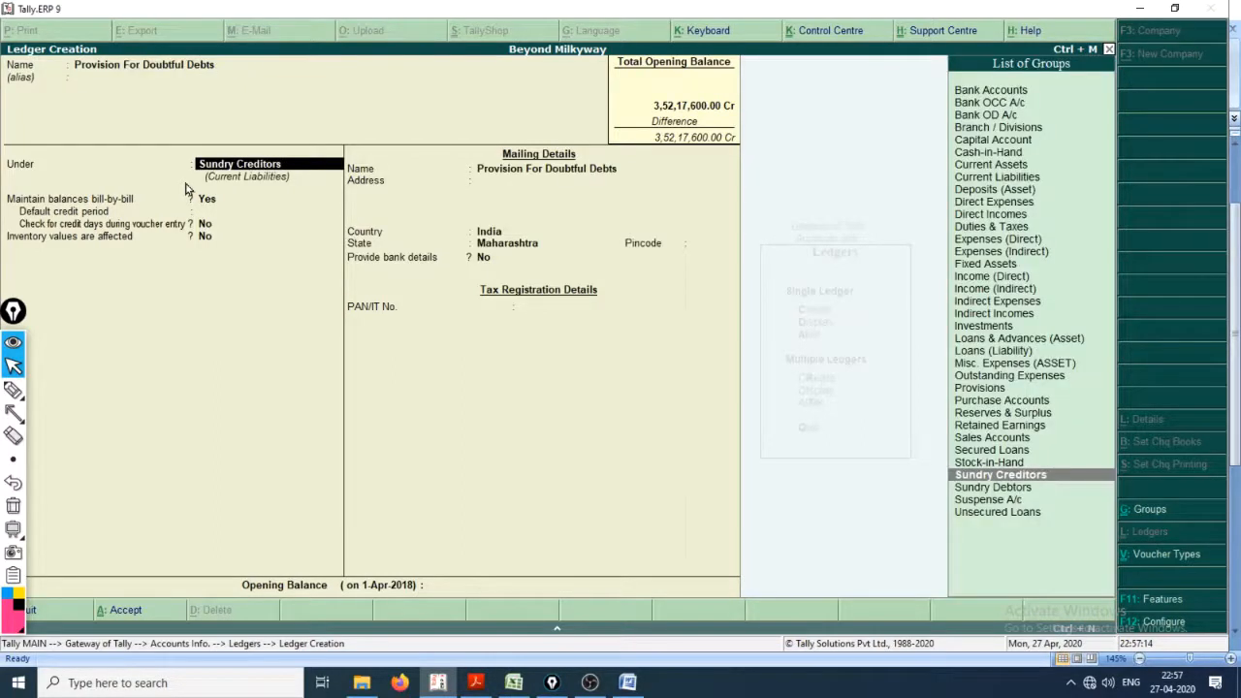
key(Up)
key(Up)
key(Up)
key(Up)
key(Up)
key(Up)
key(Up)
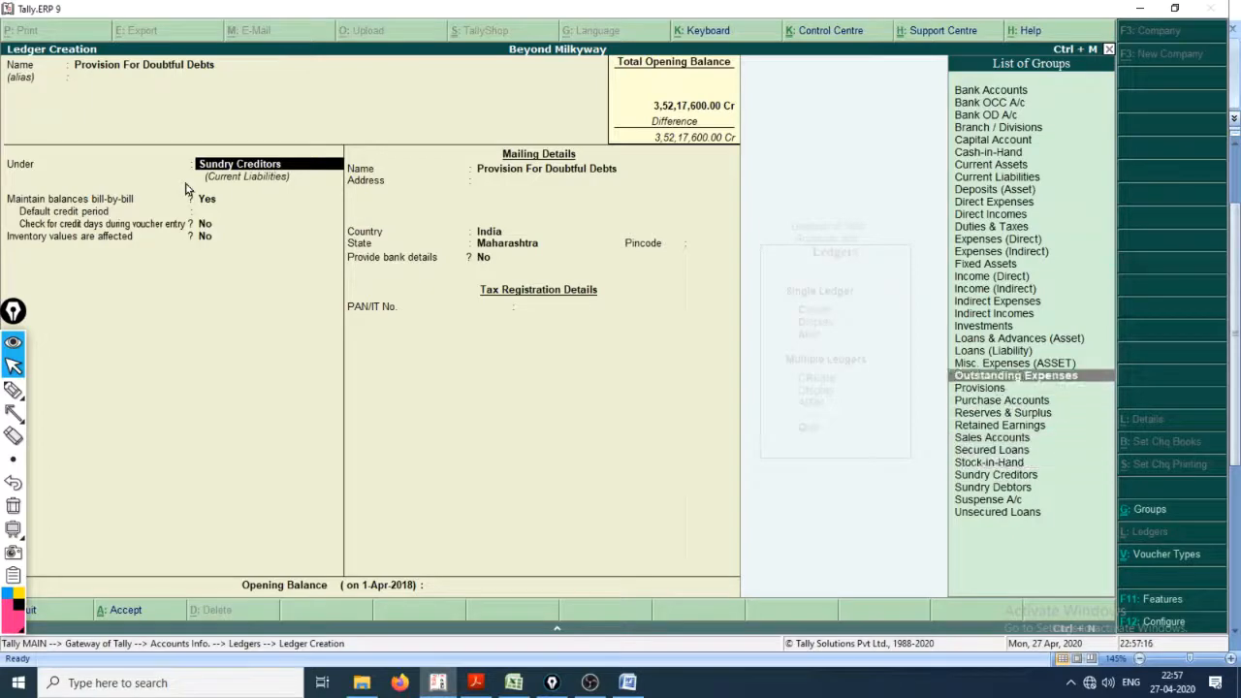
key(Return)
key(Return)
key(Return)
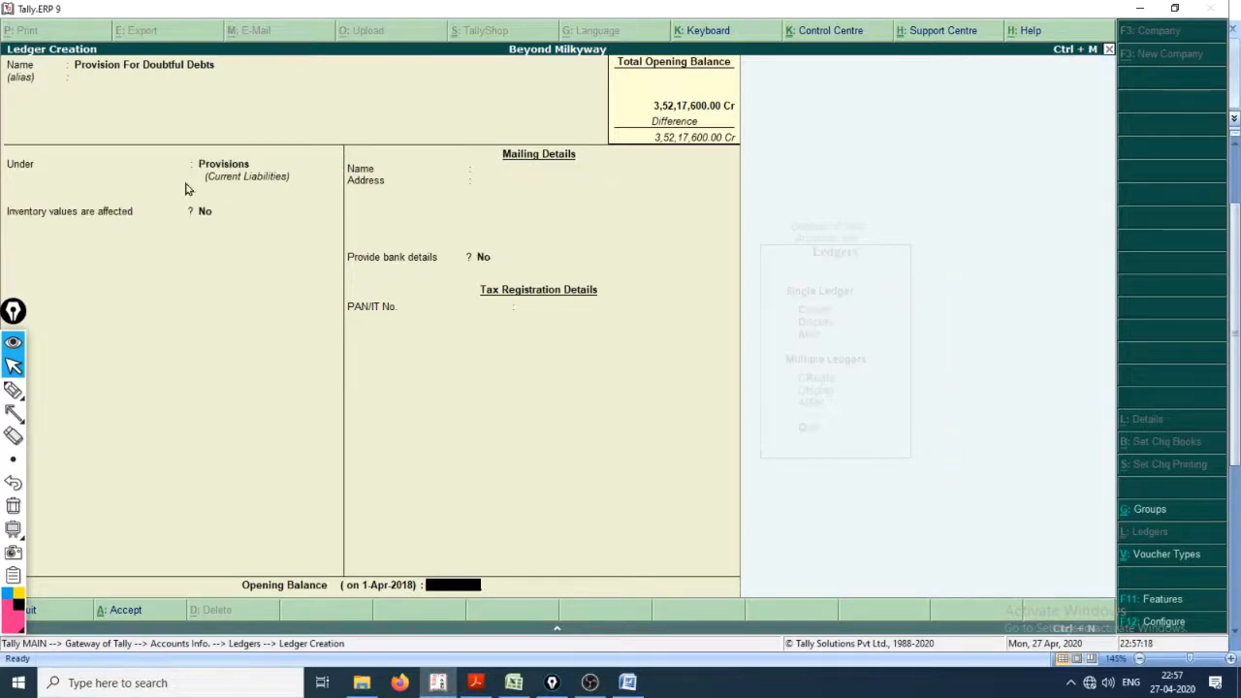
Step: Check the provision's amount in Cash_Book.xlsx, then save its ledger in Tally.ERP 9 with an opening balance of 15,000 Cr
key(alt+Tab)
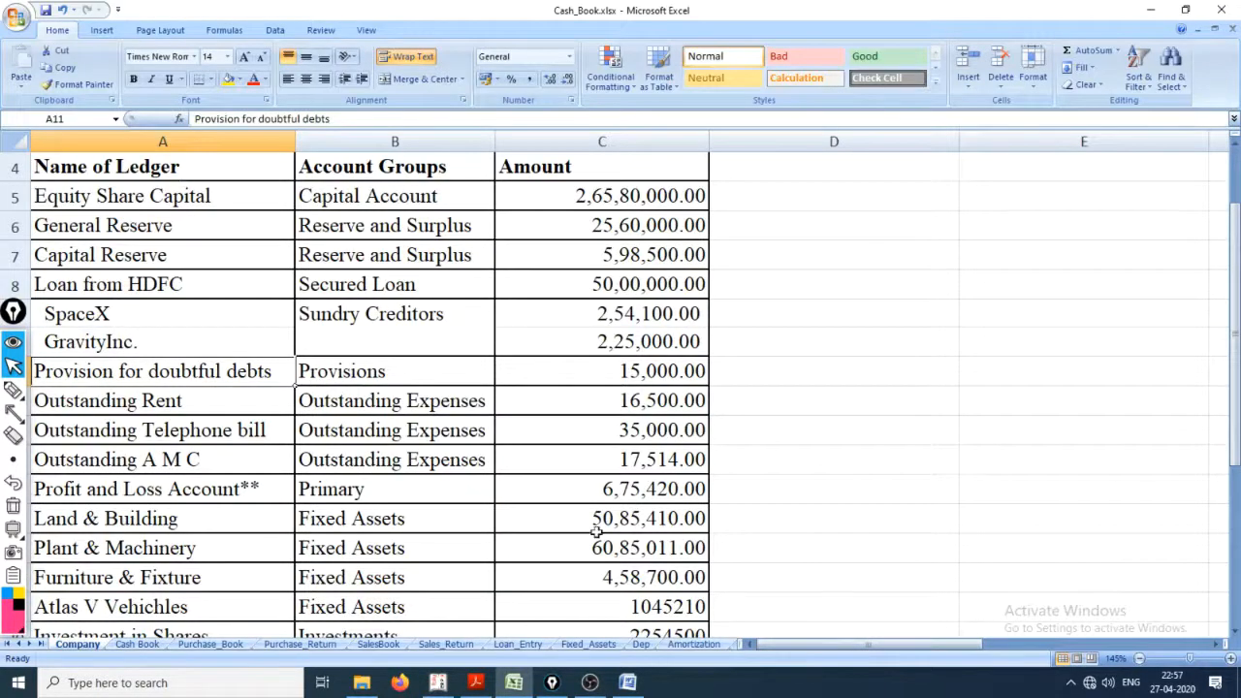
click(579, 387)
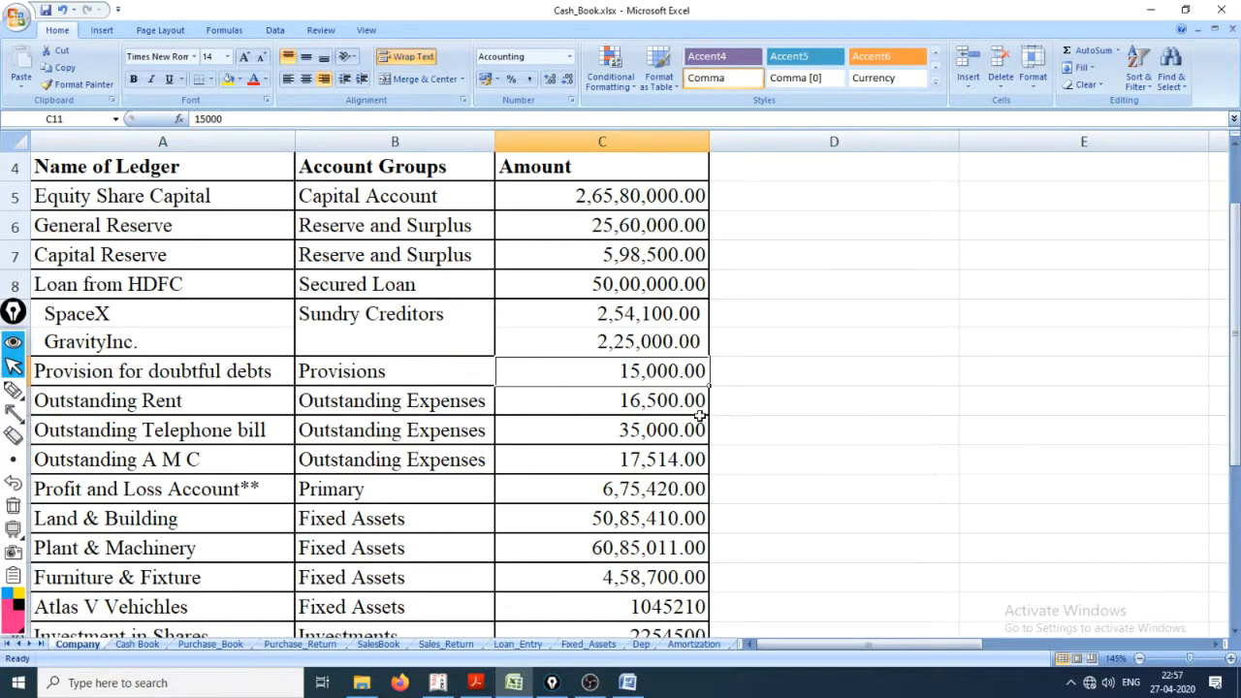
key(alt+Tab)
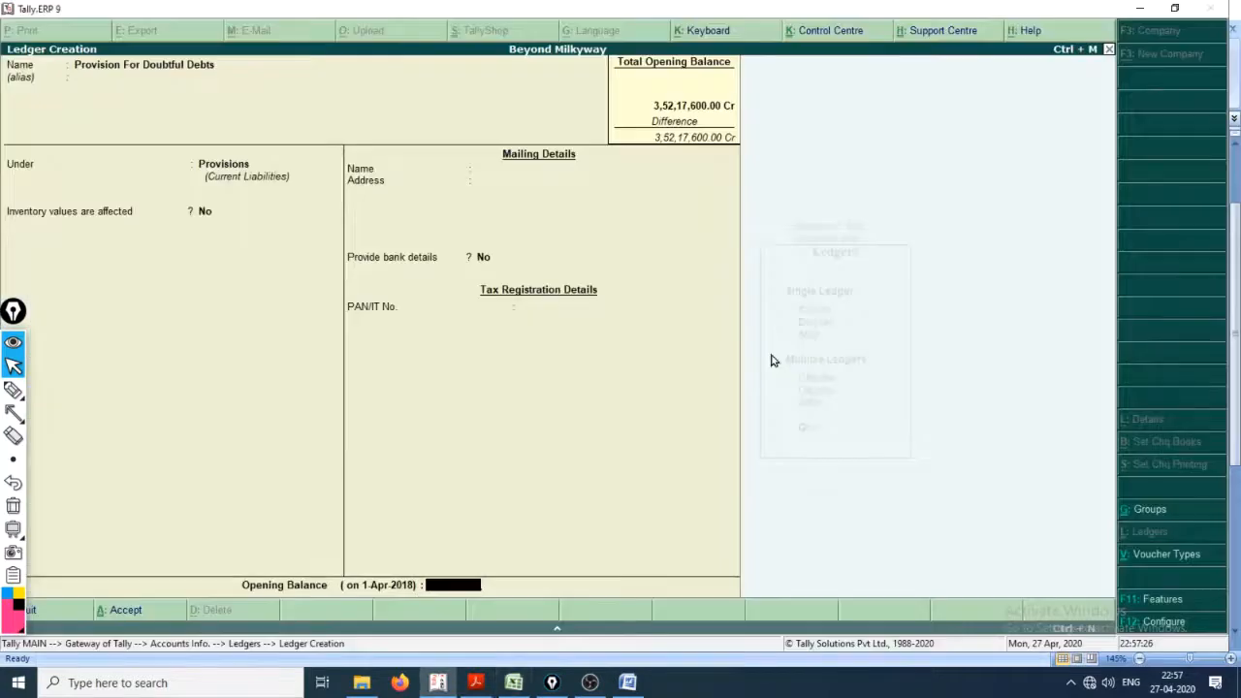
text(000)
key(Return)
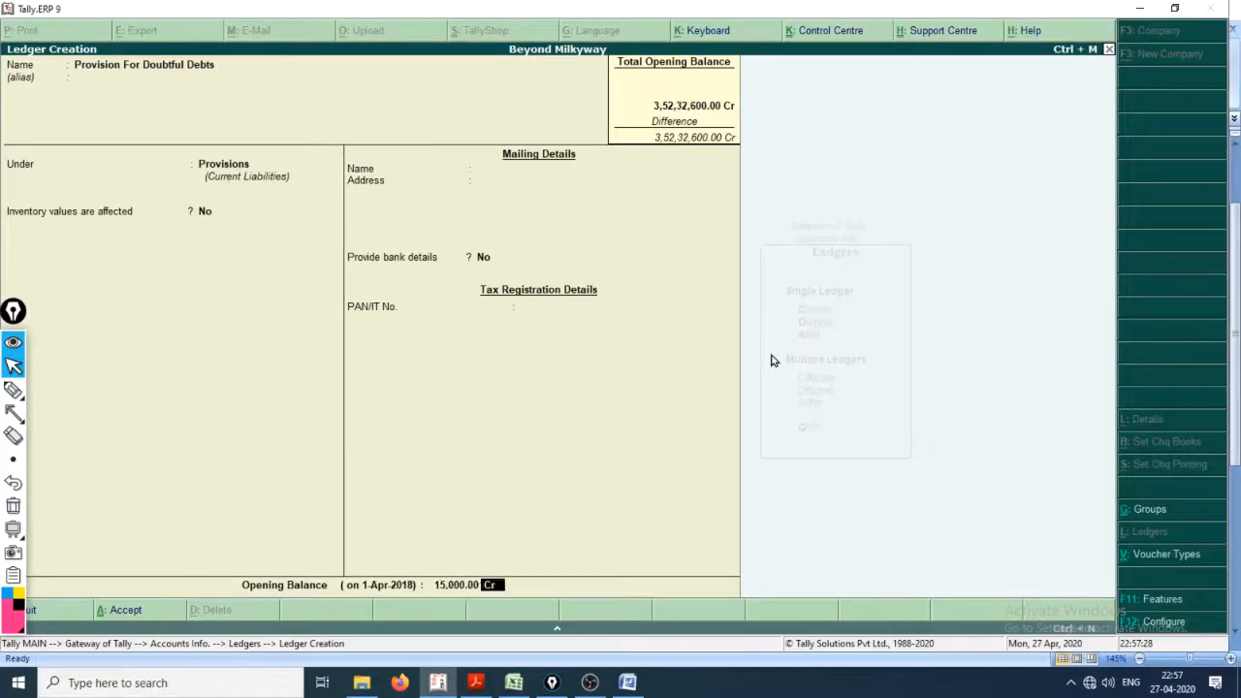
key(Return)
key(Return)
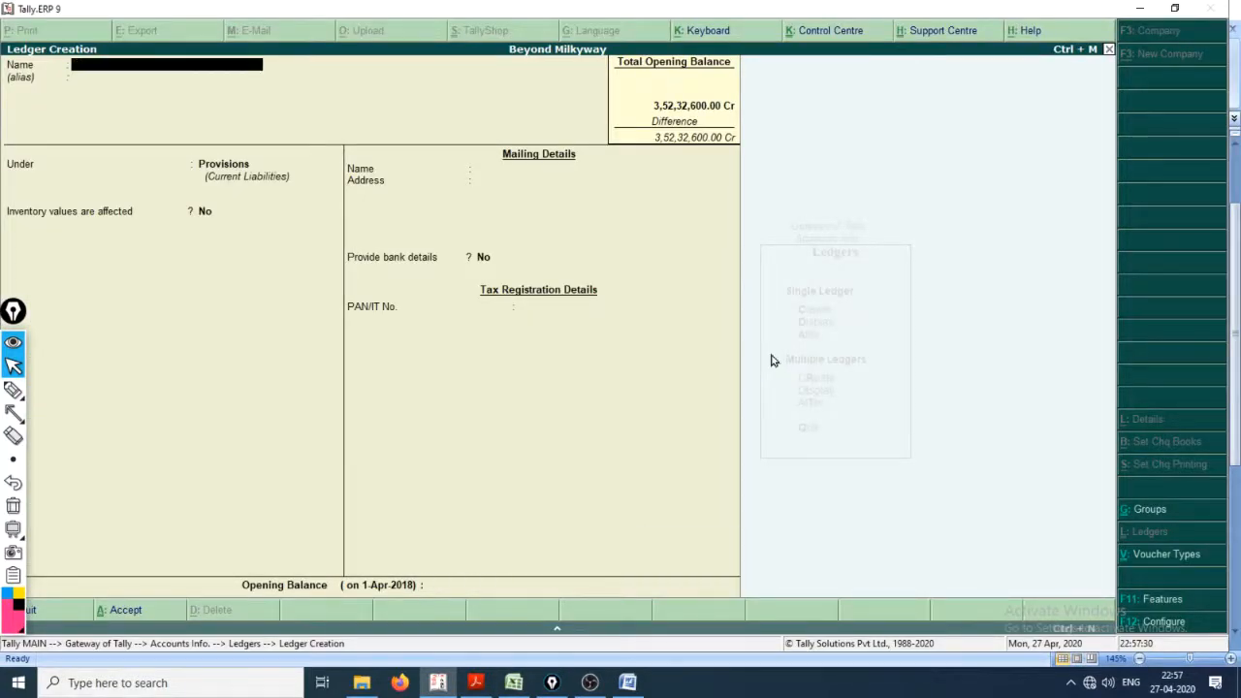
Step: Look up the entry after the doubtful debts provision in Cash_Book.xlsx and name the new Tally.ERP 9 ledger Outstanding Rent
key(alt+Tab)
click(142, 406)
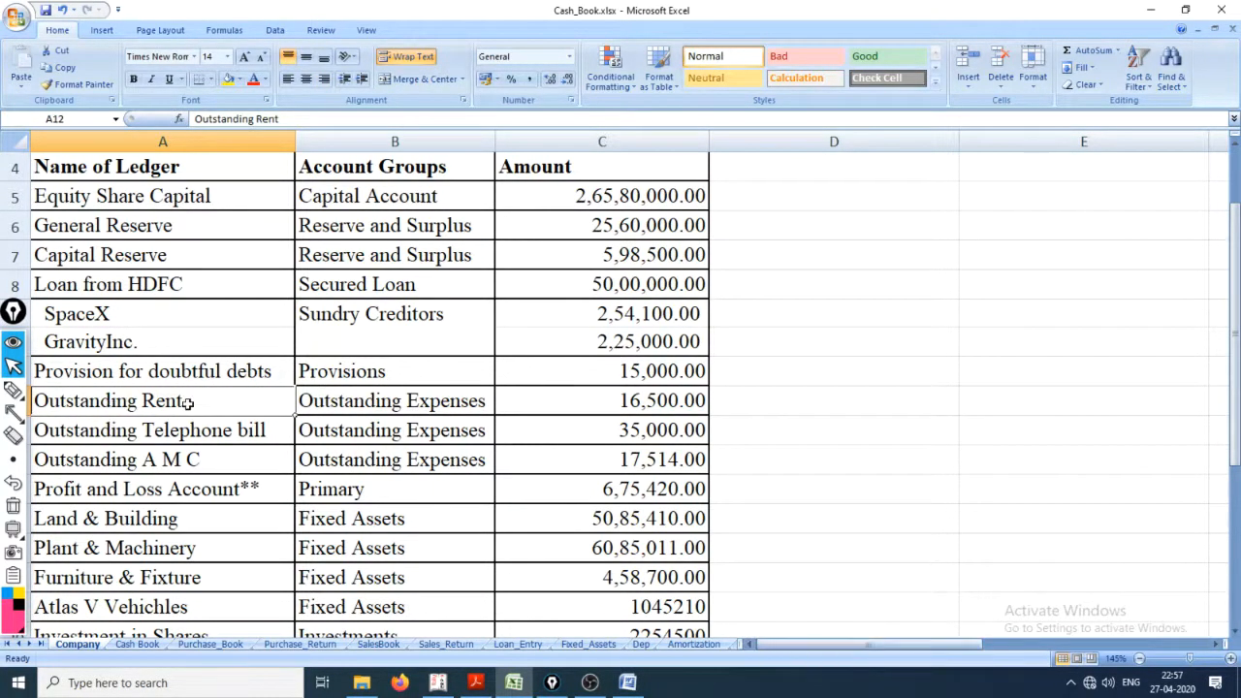
key(alt+Tab)
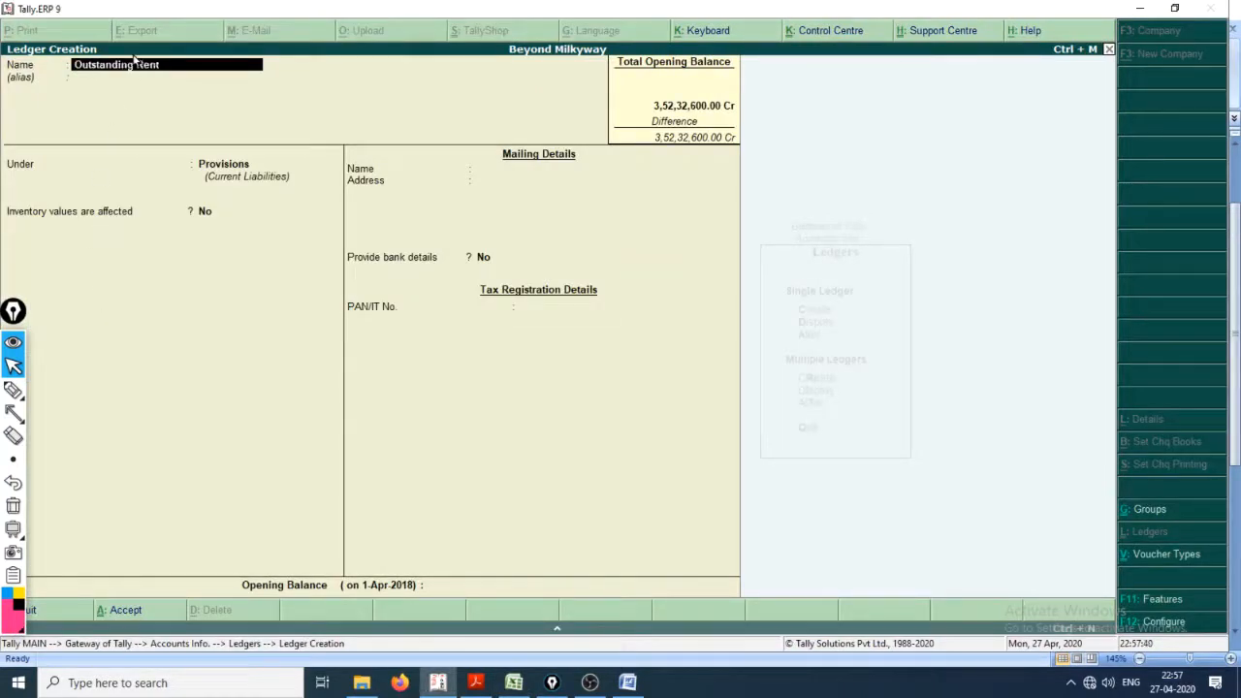
key(Return)
key(Return)
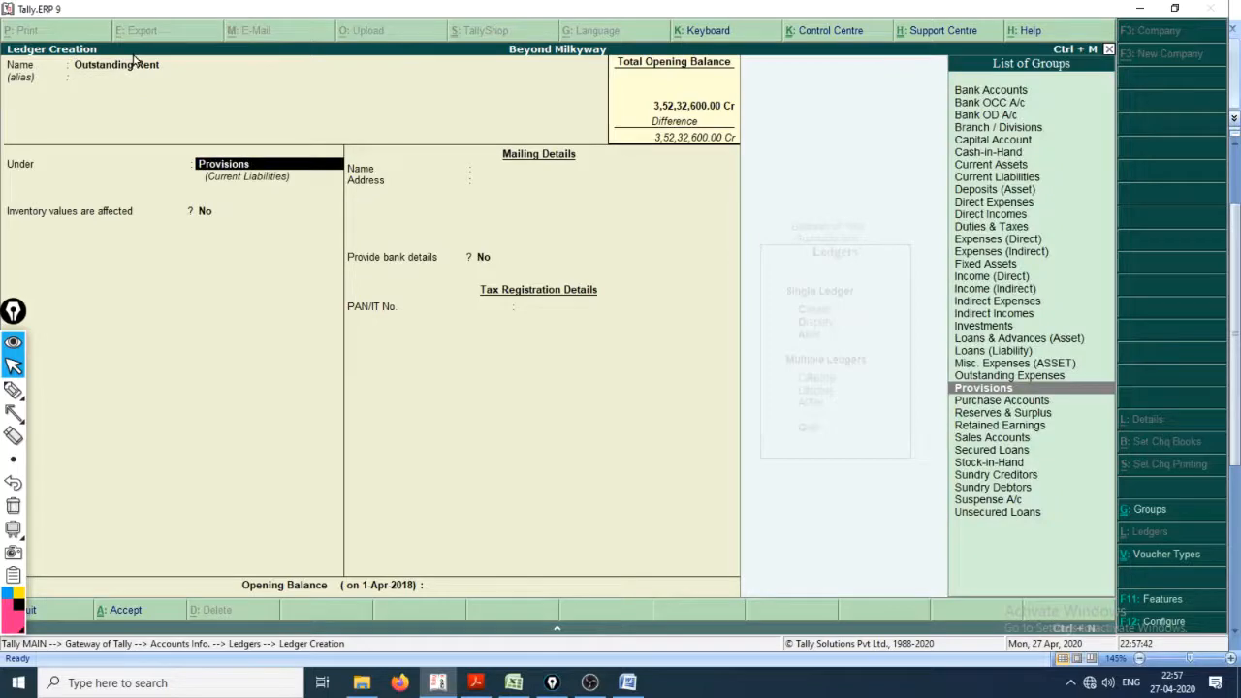
Step: Check the Outstanding Rent group in Cash_Book.xlsx and place the ledger under Outstanding Expenses in Tally.ERP 9
key(alt+Tab)
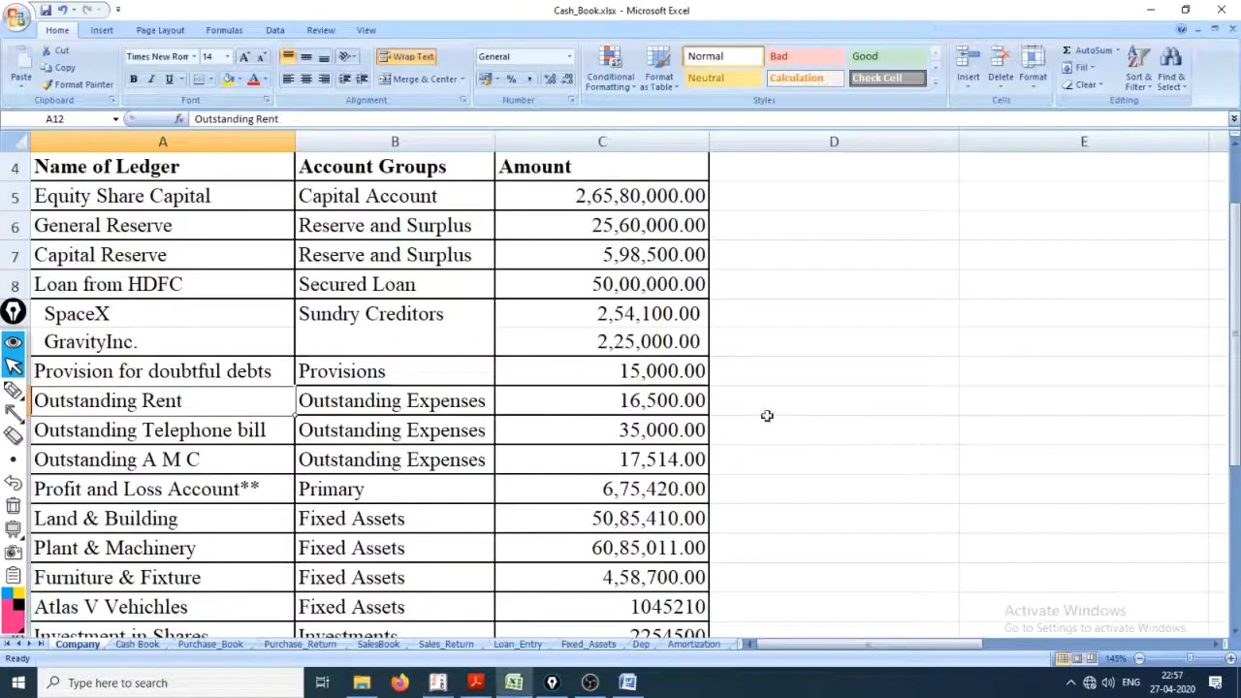
click(224, 439)
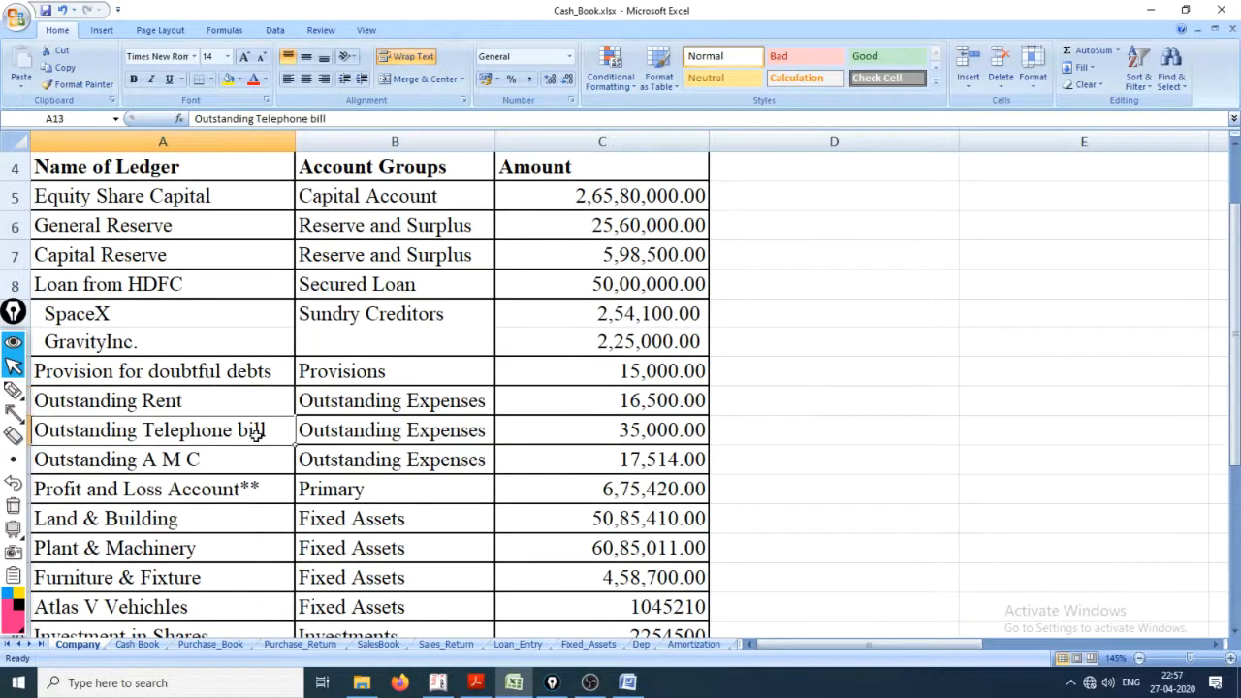
click(363, 402)
key(alt+Tab)
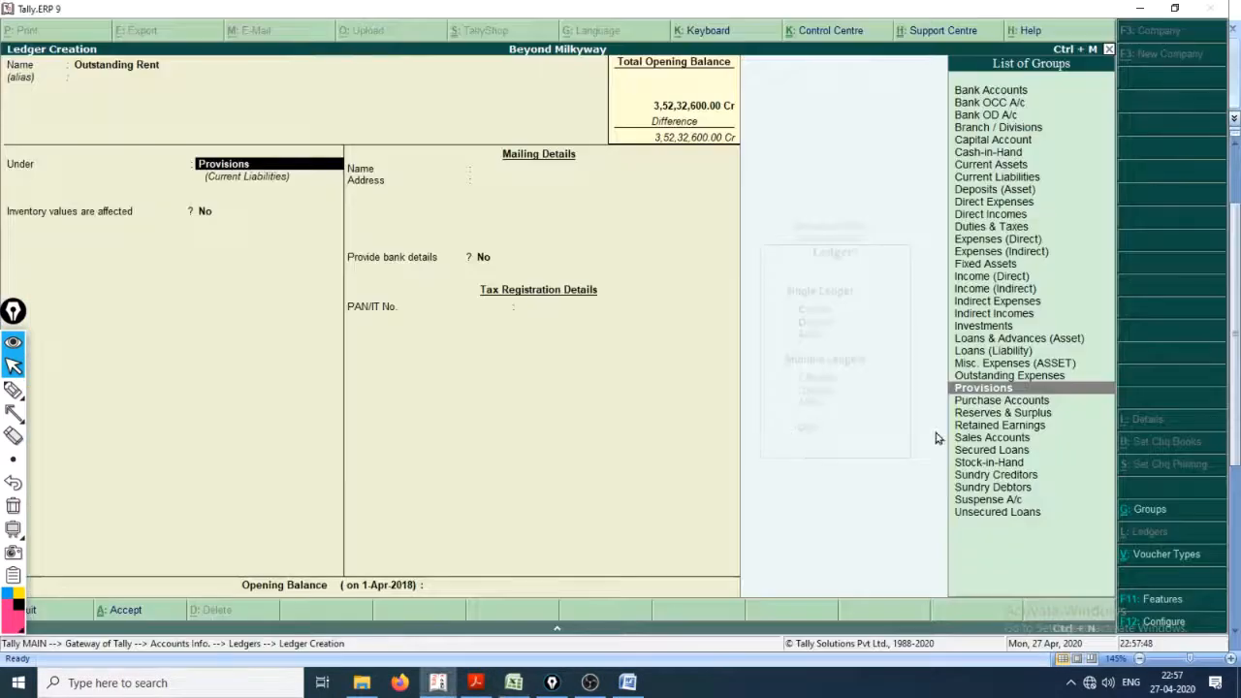
key(Up)
key(Up)
key(Down)
key(Down)
key(Down)
key(Down)
key(Down)
key(Up)
key(Up)
key(Up)
key(Up)
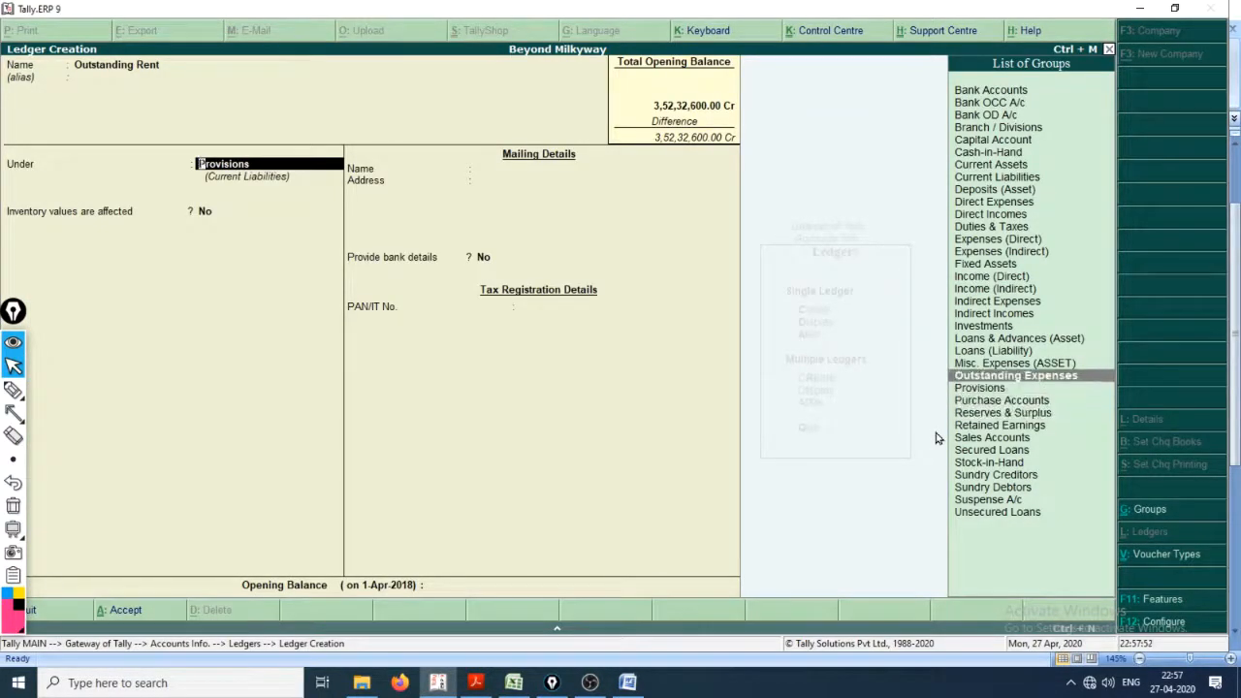
key(Return)
Step: Keep the default inventory, mailing, bank and tax details for Outstanding Rent and advance to its opening balance
key(Return)
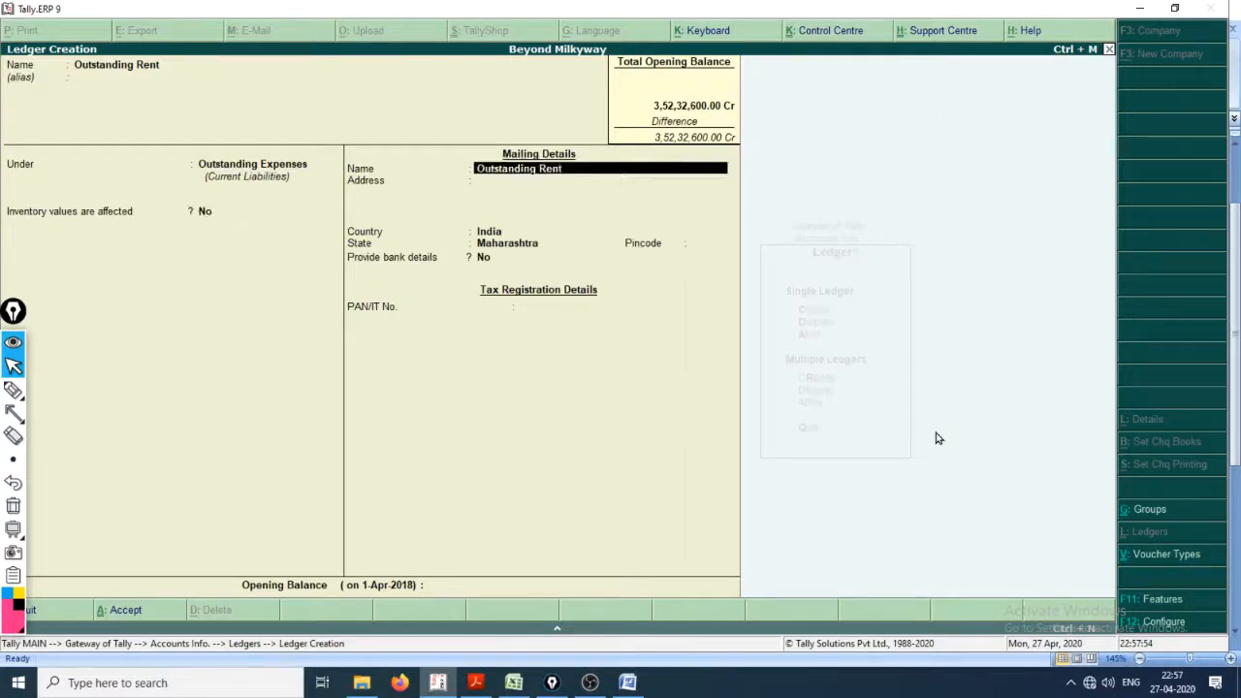
key(Return)
key(Return)
key(Return)
key(Return)
key(Return)
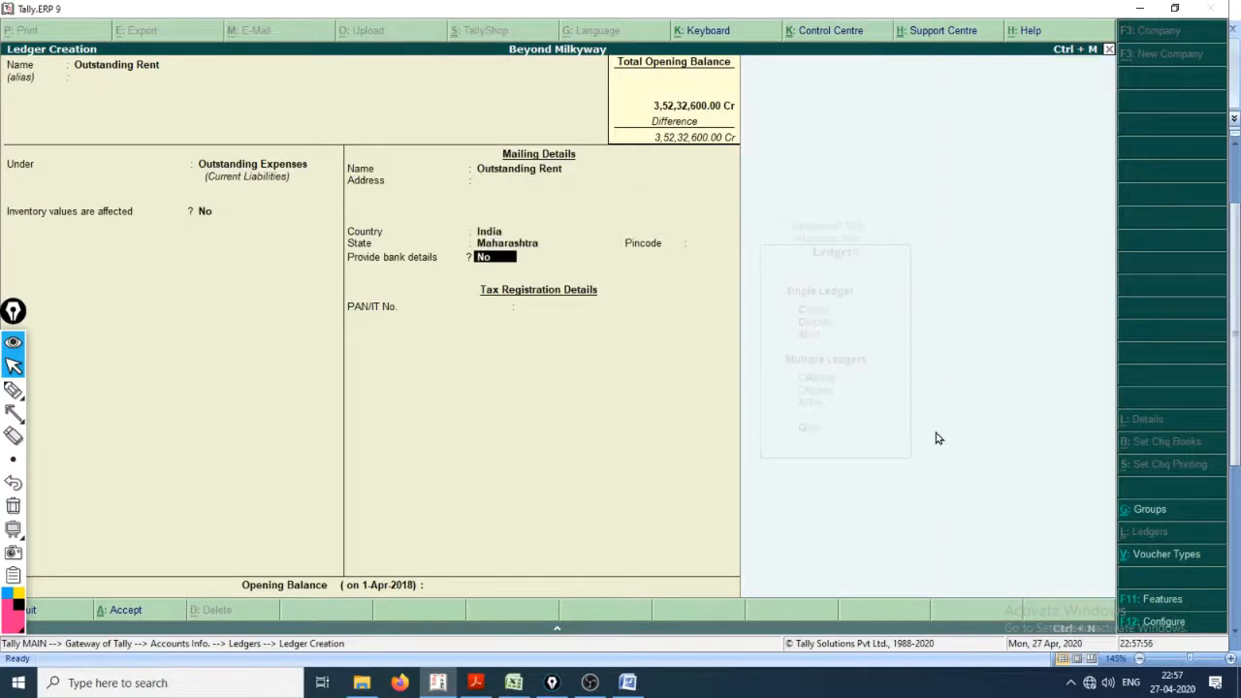
key(Return)
key(Return)
Step: Check the rent amount in Cash_Book.xlsx and save the Outstanding Rent ledger in Tally.ERP 9 with an opening balance of 16,500 Cr
key(alt+Tab)
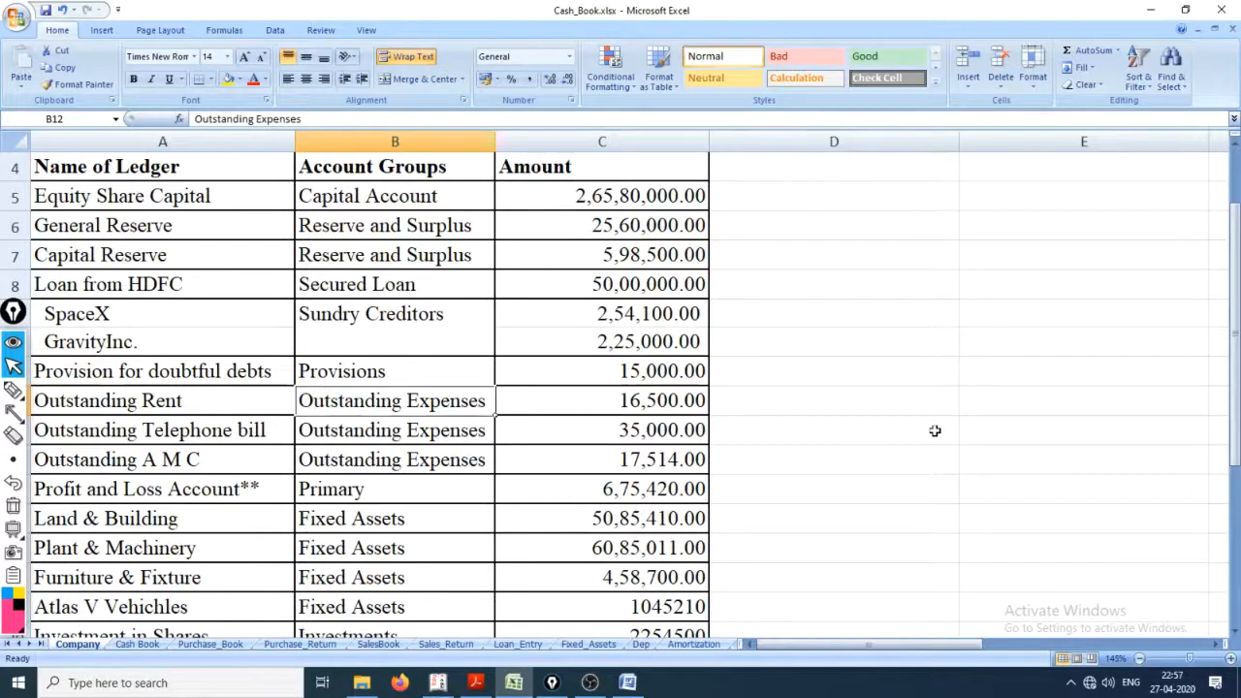
key(Right)
key(alt+Tab)
text(16500)
key(Return)
key(Return)
key(Return)
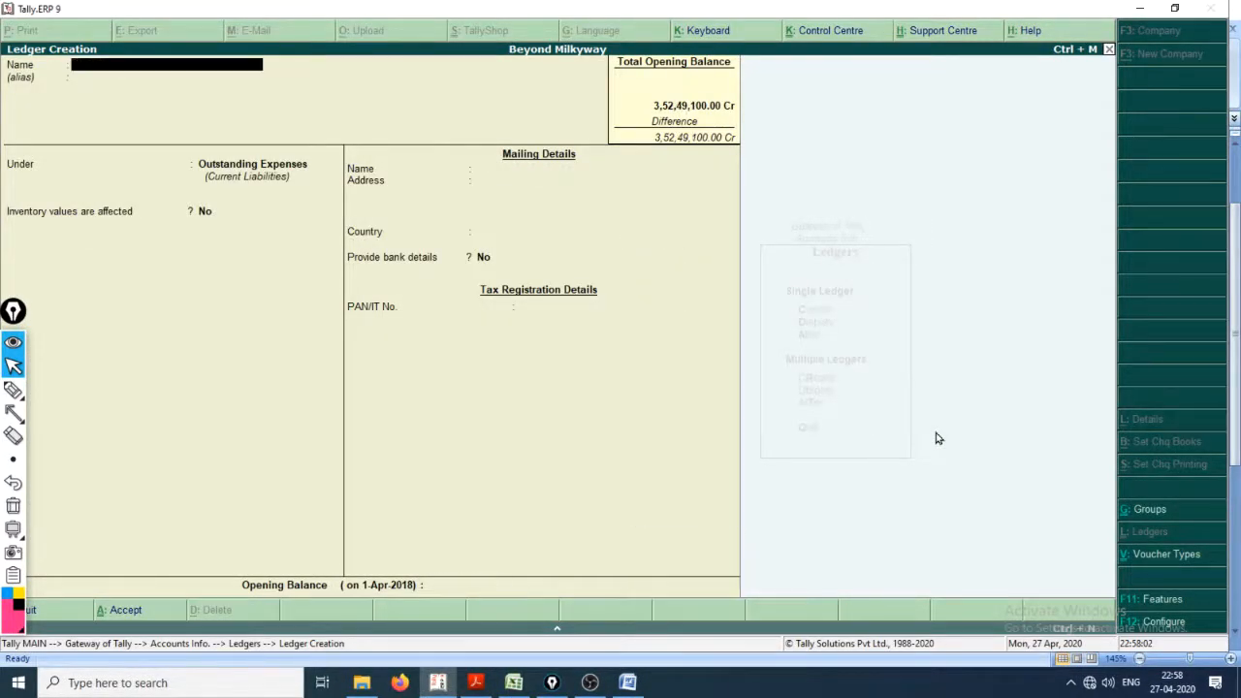
Step: Look up the telephone bill entry in Cash_Book.xlsx and name the new Tally.ERP 9 ledger Outstanding Telephone Bill
key(alt+Tab)
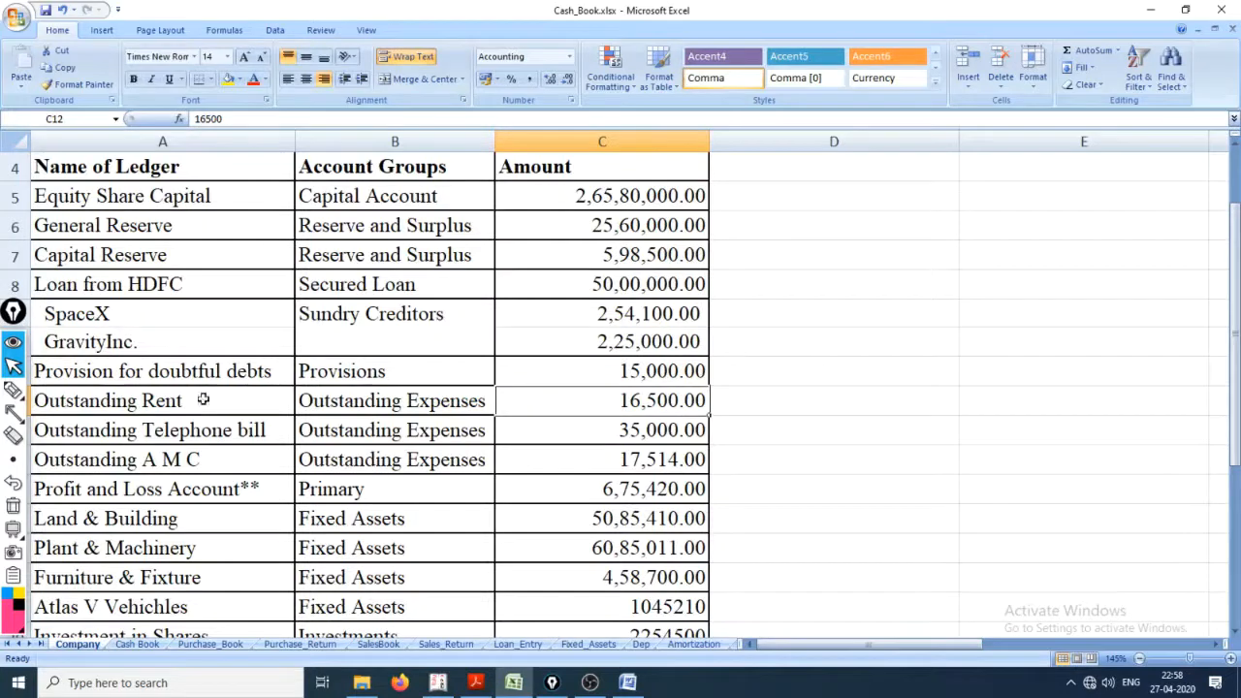
click(324, 444)
key(Left)
click(324, 444)
key(Left)
key(alt+Tab)
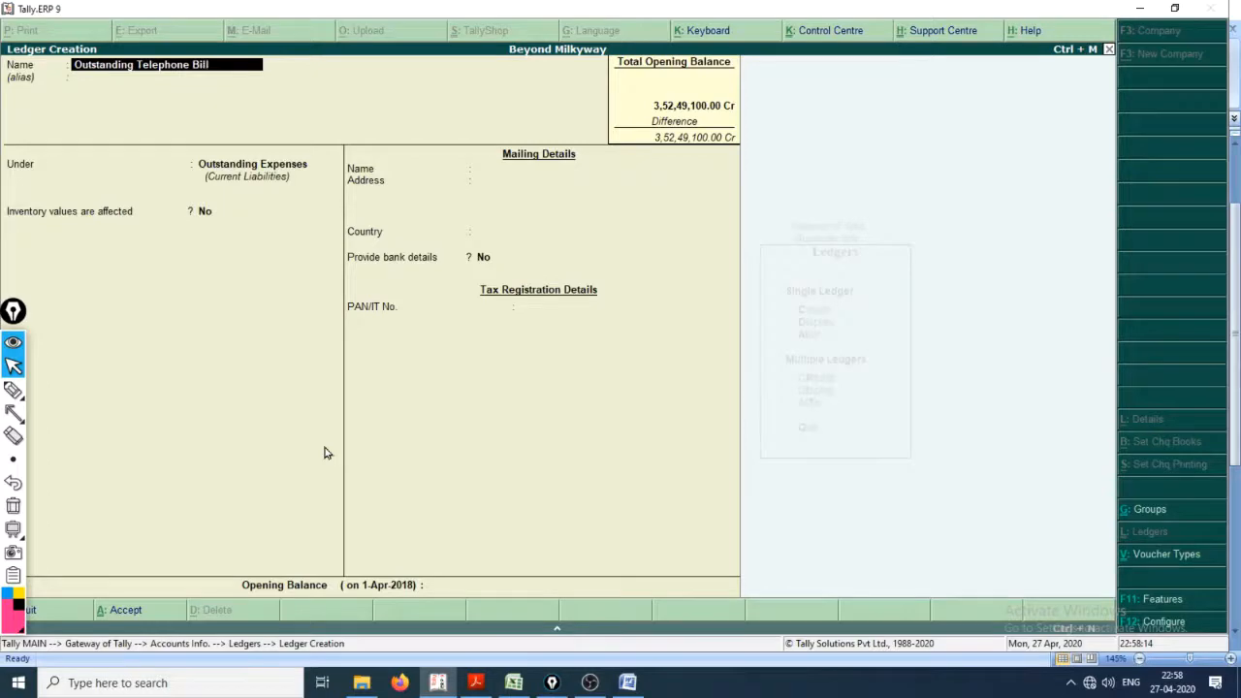
key(Return)
key(Return)
Step: Keep Outstanding Telephone Bill under Outstanding Expenses with the default inventory, mailing and bank details
key(Return)
key(Return)
key(Return)
key(Return)
key(Return)
key(Return)
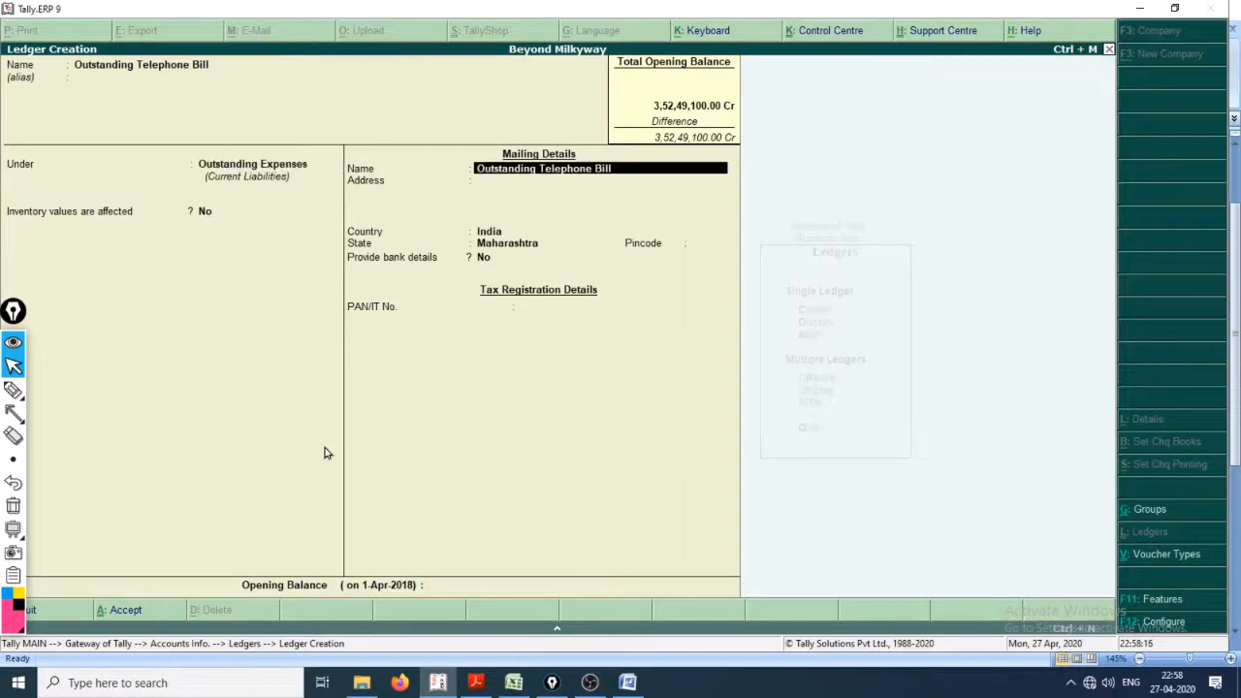
key(Return)
key(Return)
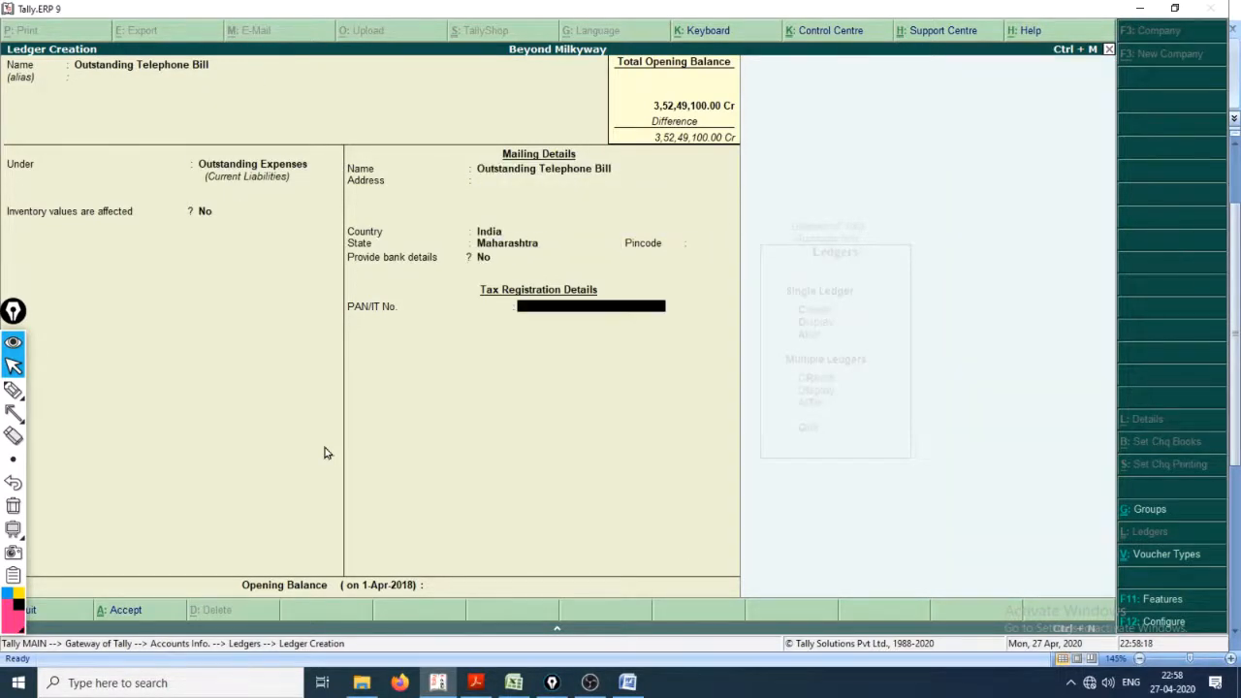
Step: Check the telephone bill amount in Cash_Book.xlsx and enter 35000 as the Outstanding Telephone Bill opening balance in Tally.ERP 9
key(alt+Tab)
key(alt+Tab)
text(3)
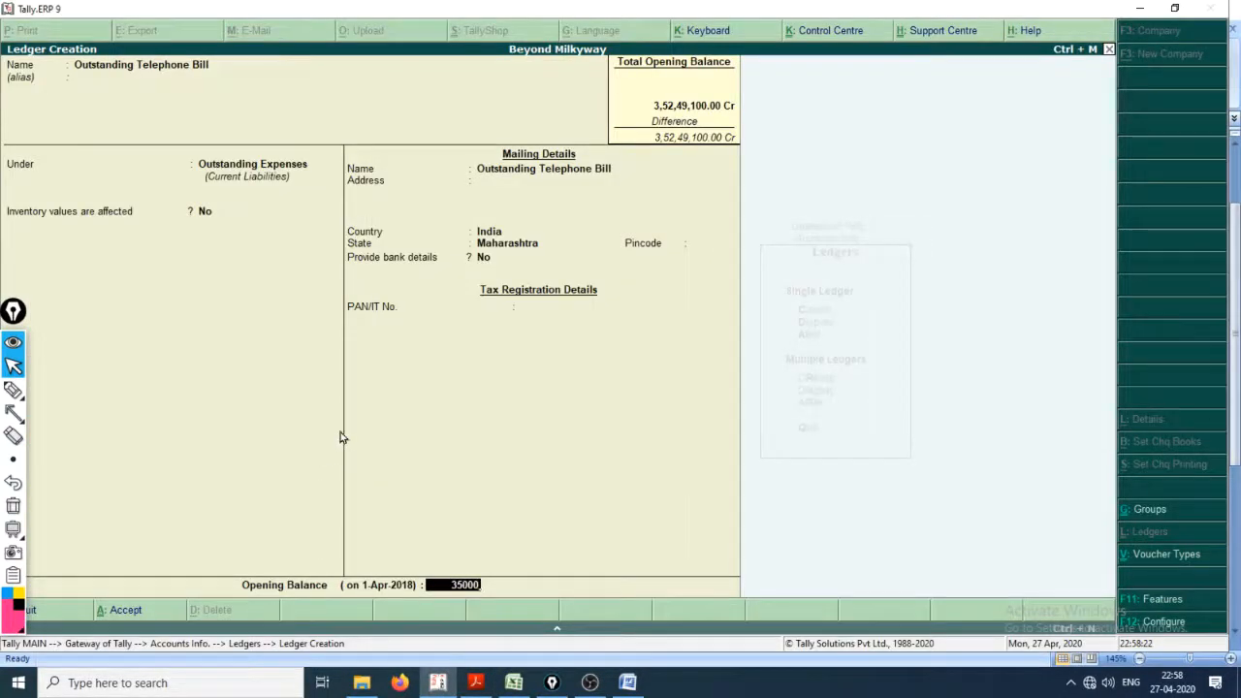
Step: With the pen, underline the ledger name and handwrite "31st of Month or 30th Month" across the ledger form, with two lines beneath
mouse_move(14, 391)
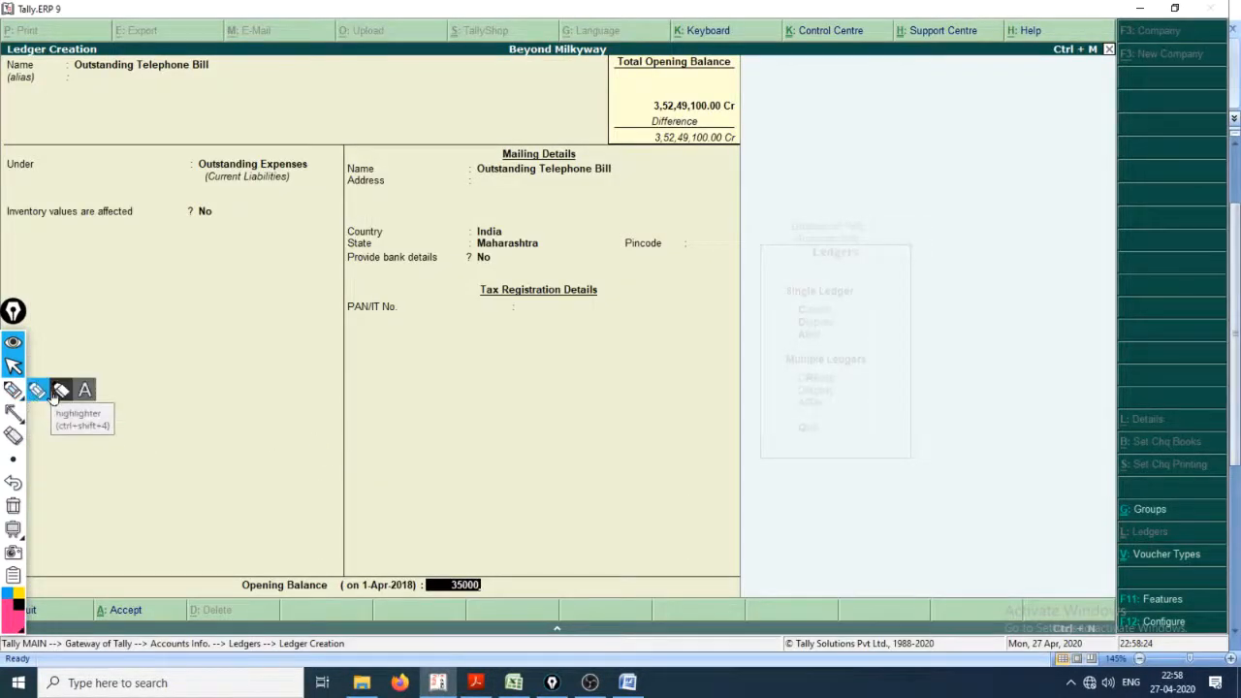
click(38, 392)
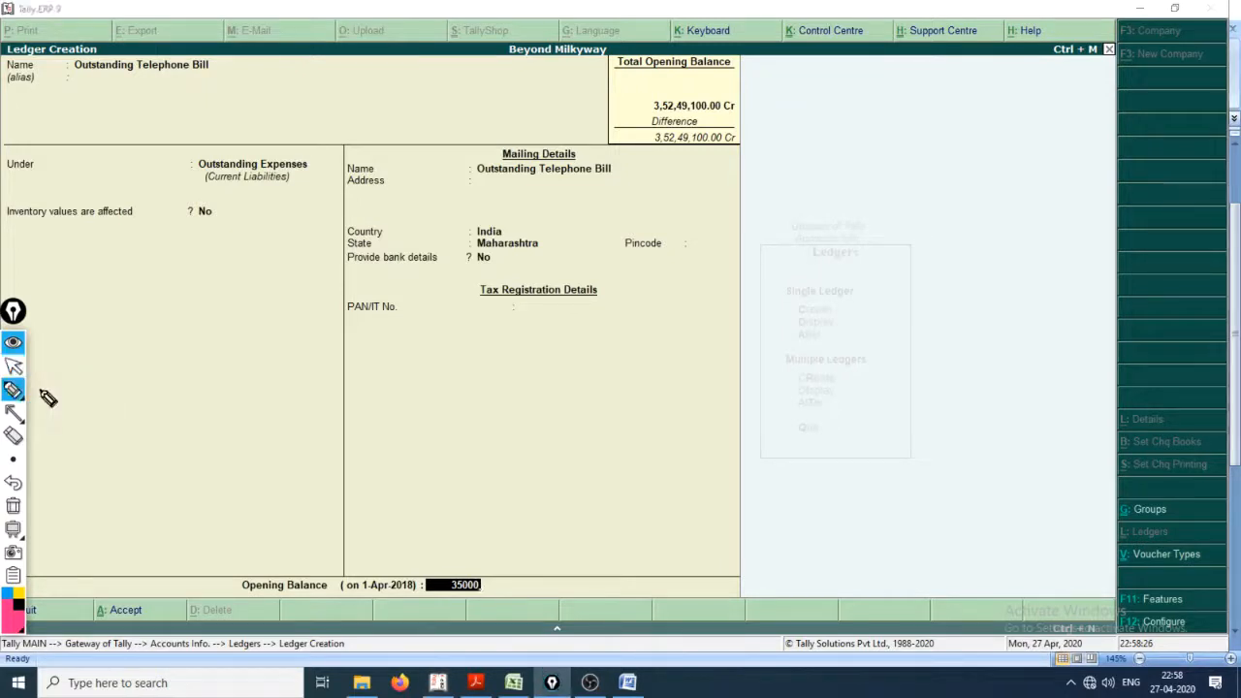
click(37, 460)
drag(70, 85, 204, 86)
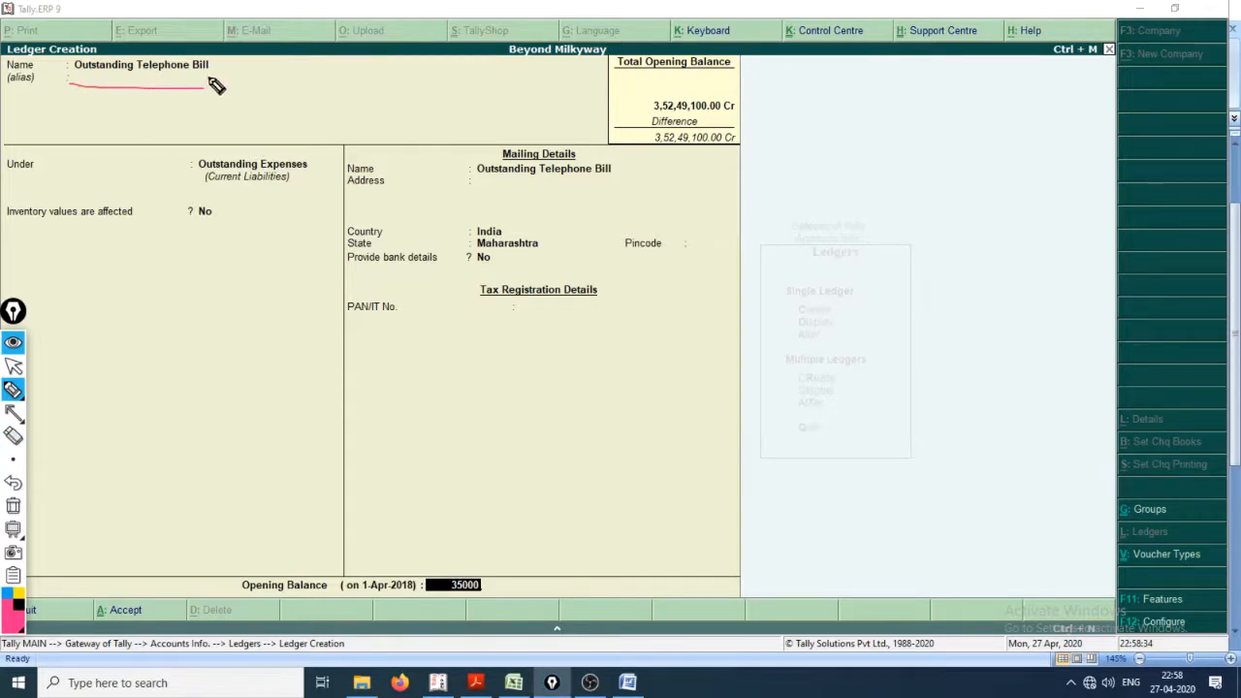
drag(157, 75, 221, 83)
mouse_move(397, 95)
mouse_down()
mouse_move(421, 108)
mouse_move(407, 136)
mouse_up()
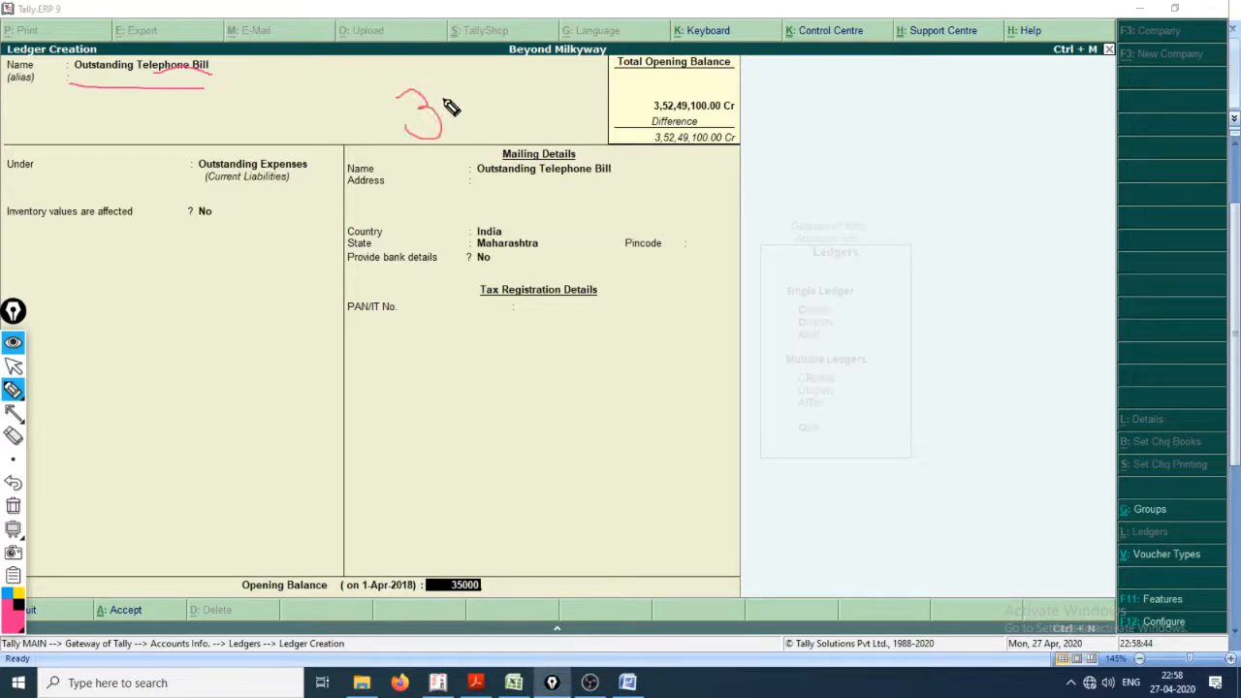
mouse_move(451, 95)
mouse_down()
mouse_move(449, 135)
mouse_move(469, 83)
mouse_move(460, 107)
mouse_move(476, 107)
mouse_up()
mouse_move(474, 97)
mouse_down()
mouse_move(527, 129)
mouse_move(558, 80)
mouse_move(585, 110)
mouse_move(605, 83)
mouse_move(665, 142)
mouse_move(707, 97)
mouse_move(731, 125)
mouse_move(729, 108)
mouse_up()
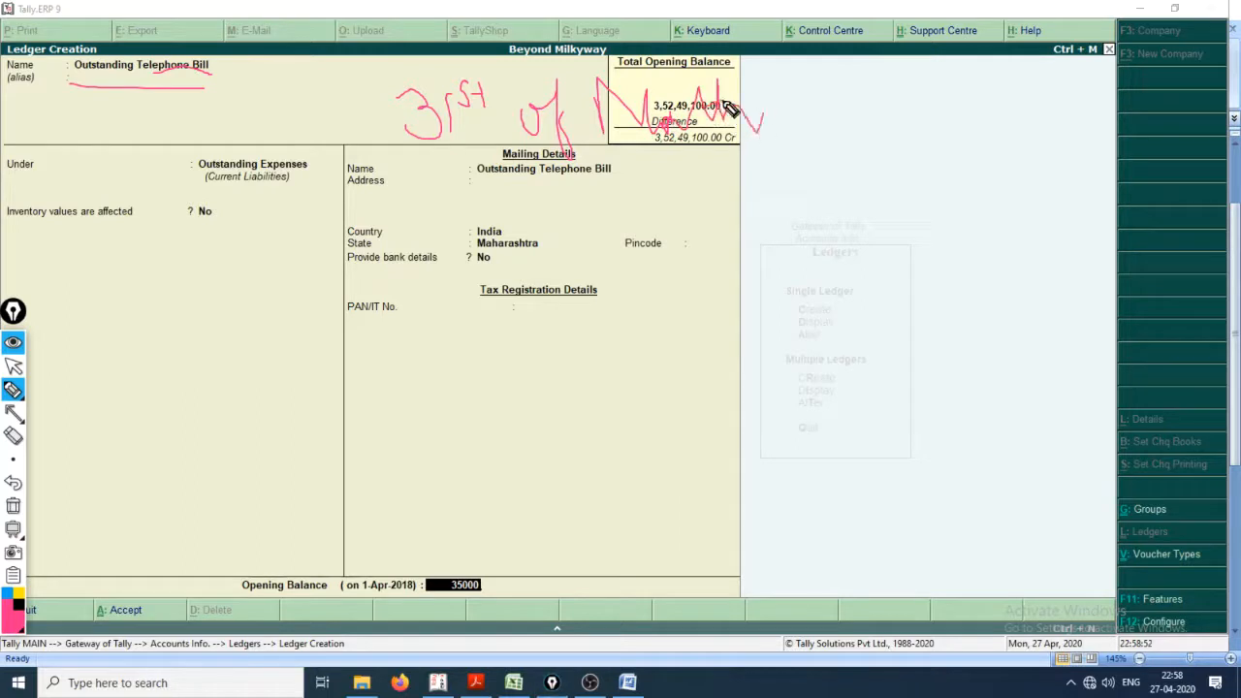
mouse_move(821, 122)
mouse_down()
mouse_move(846, 107)
mouse_move(918, 162)
mouse_up()
mouse_move(955, 121)
mouse_down()
mouse_move(948, 142)
mouse_move(970, 97)
mouse_move(995, 94)
mouse_up()
mouse_move(984, 118)
mouse_down()
mouse_move(988, 154)
mouse_move(1008, 120)
mouse_move(1025, 146)
mouse_move(1085, 98)
mouse_move(1078, 145)
mouse_up()
drag(1079, 146, 1116, 131)
drag(472, 208, 1107, 207)
drag(500, 260, 1070, 240)
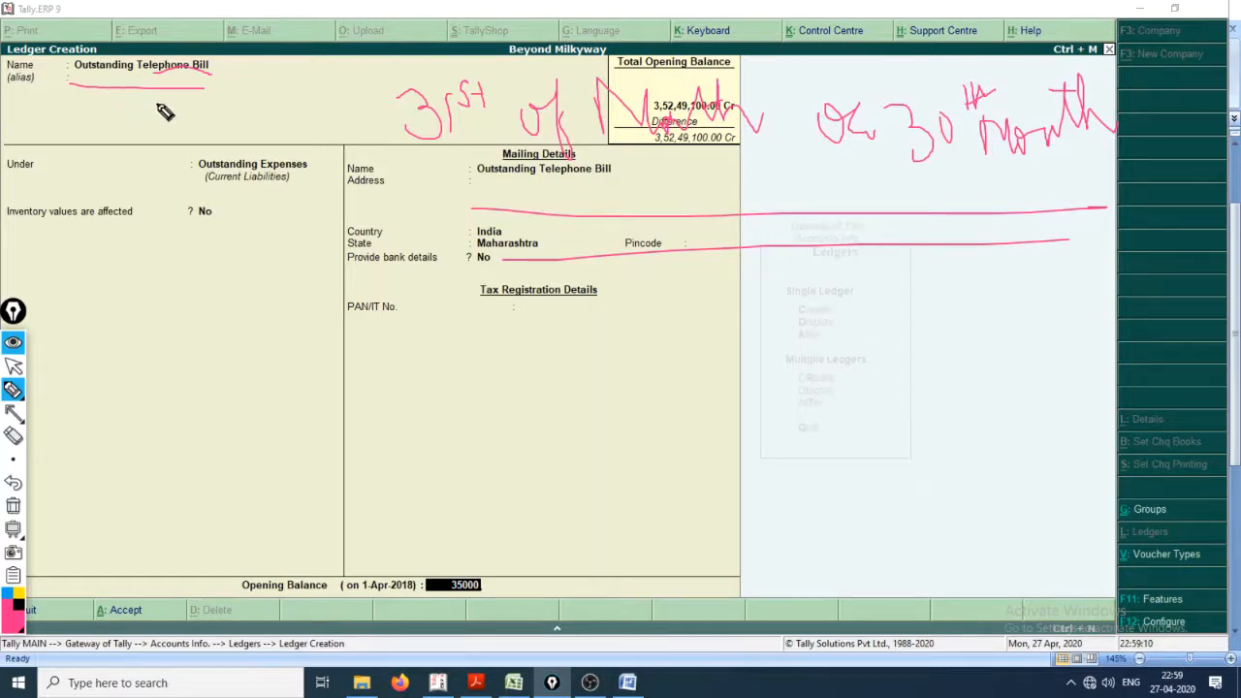
Step: Draw an arrow from the ledger name to a handwritten, underlined note about expenses, and clear all pen annotations
mouse_move(132, 107)
mouse_down()
mouse_move(219, 330)
mouse_move(206, 378)
mouse_move(274, 446)
mouse_up()
drag(275, 359, 333, 446)
mouse_move(294, 412)
mouse_down()
mouse_move(436, 407)
mouse_move(463, 393)
mouse_move(466, 407)
mouse_move(543, 426)
mouse_move(596, 407)
mouse_move(688, 433)
mouse_move(705, 412)
mouse_up()
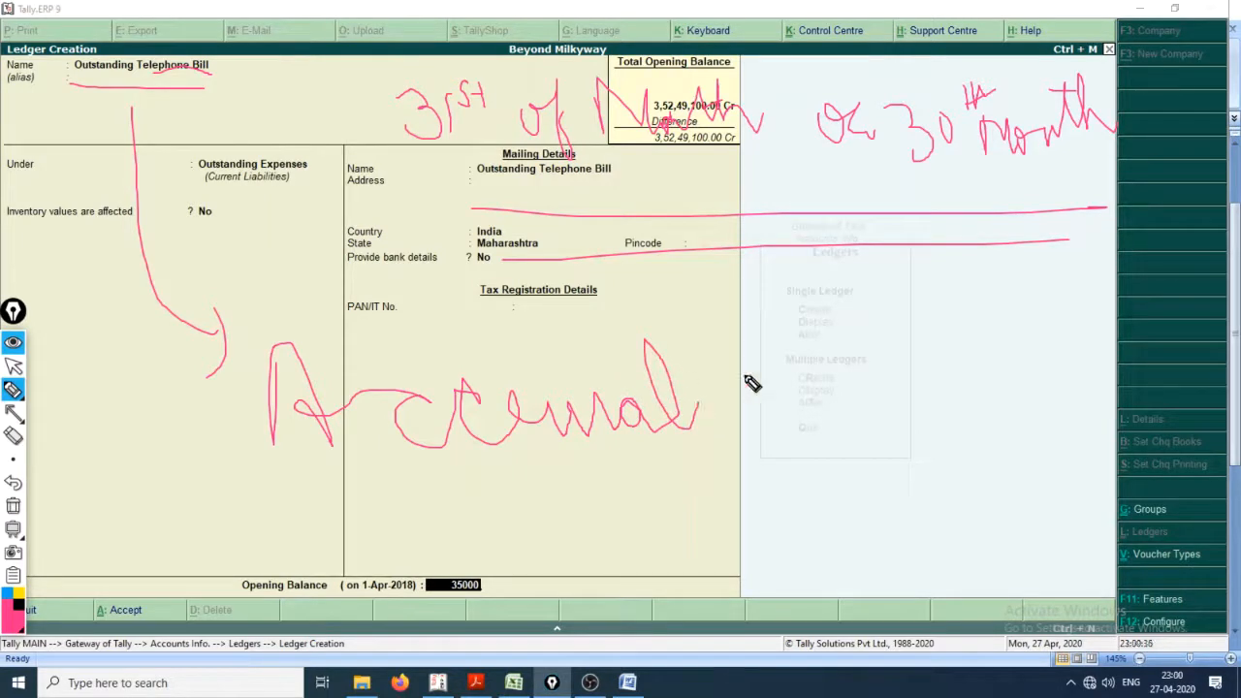
mouse_move(746, 378)
mouse_down()
mouse_move(708, 355)
mouse_move(738, 376)
mouse_move(801, 382)
mouse_move(793, 417)
mouse_move(820, 394)
mouse_move(862, 391)
mouse_move(926, 422)
mouse_up()
mouse_move(939, 485)
mouse_down()
mouse_move(945, 397)
mouse_move(993, 375)
mouse_move(1095, 363)
mouse_move(1115, 337)
mouse_move(1125, 367)
mouse_move(1164, 349)
mouse_up()
drag(989, 419, 1220, 362)
drag(935, 448, 1166, 394)
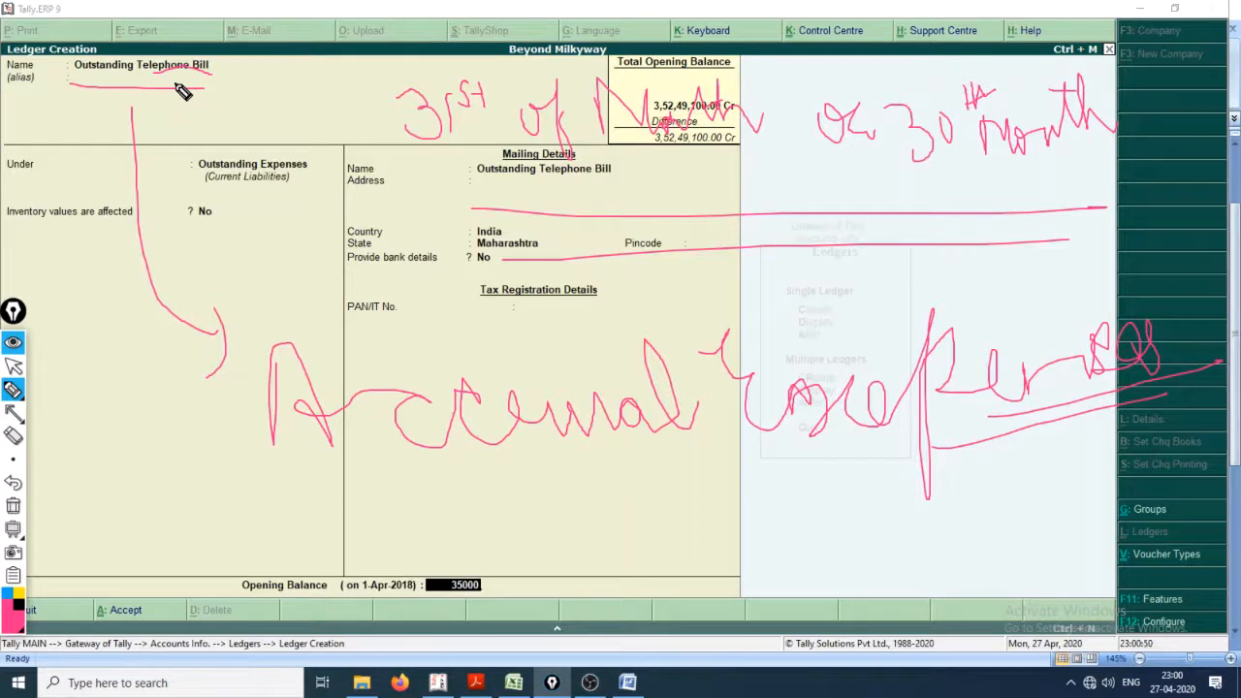
drag(350, 480, 582, 483)
drag(432, 506, 629, 502)
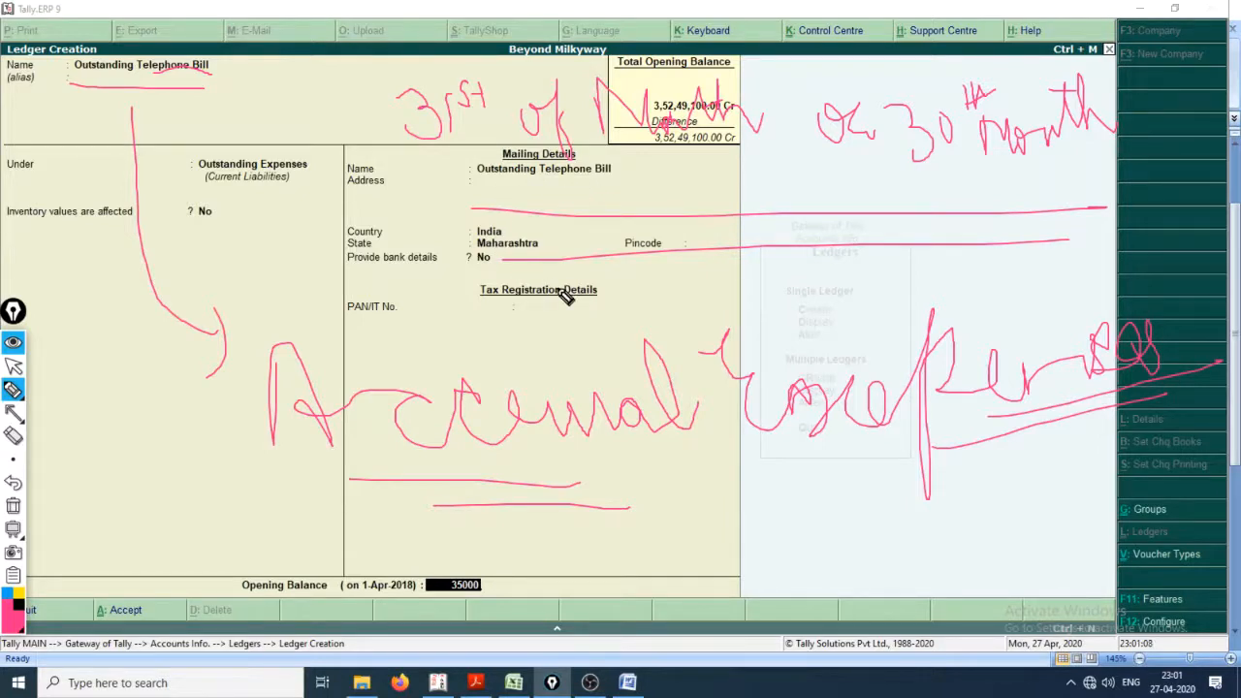
right_click(323, 334)
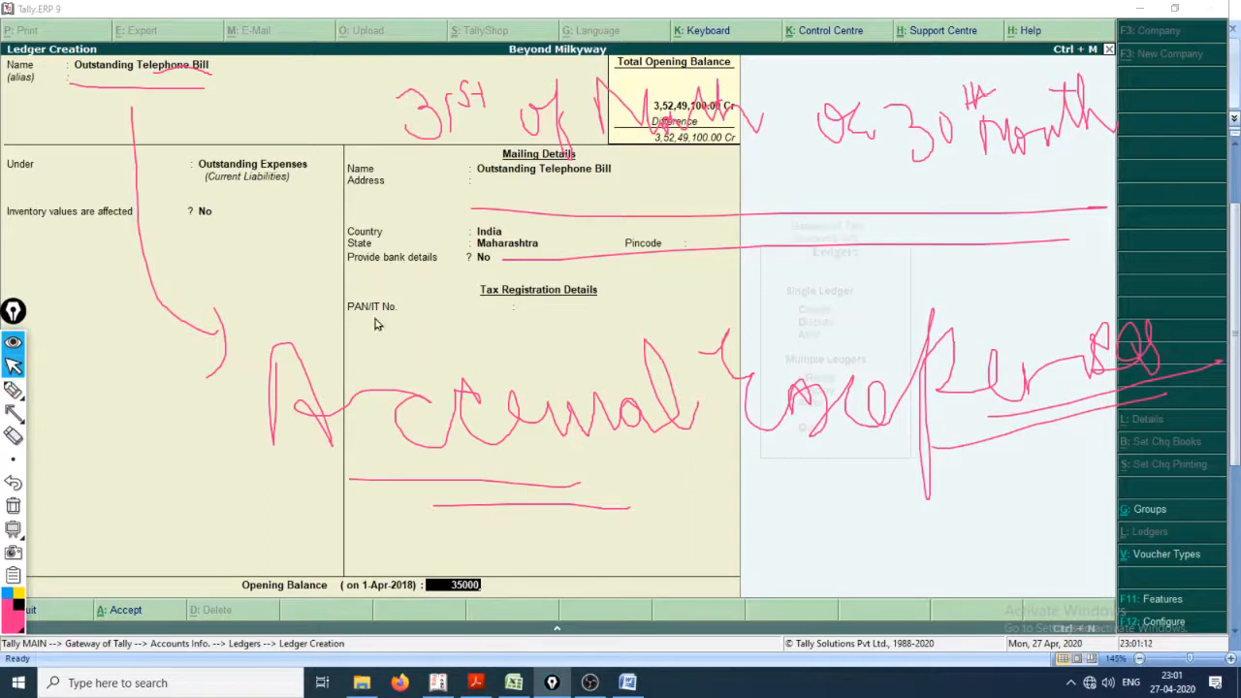
key(ctrl+shift+7)
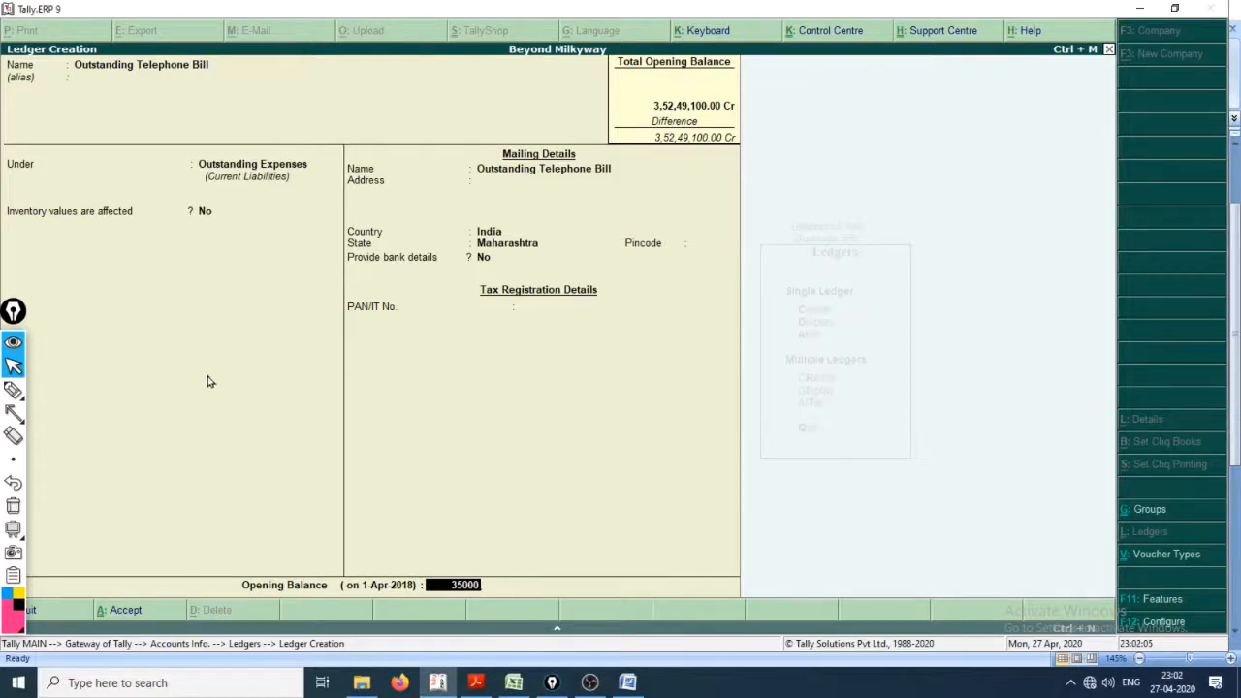
Step: Start a medium-size text annotation in the blank area of the ledger form with the words "O/s Expenses"
mouse_move(12, 393)
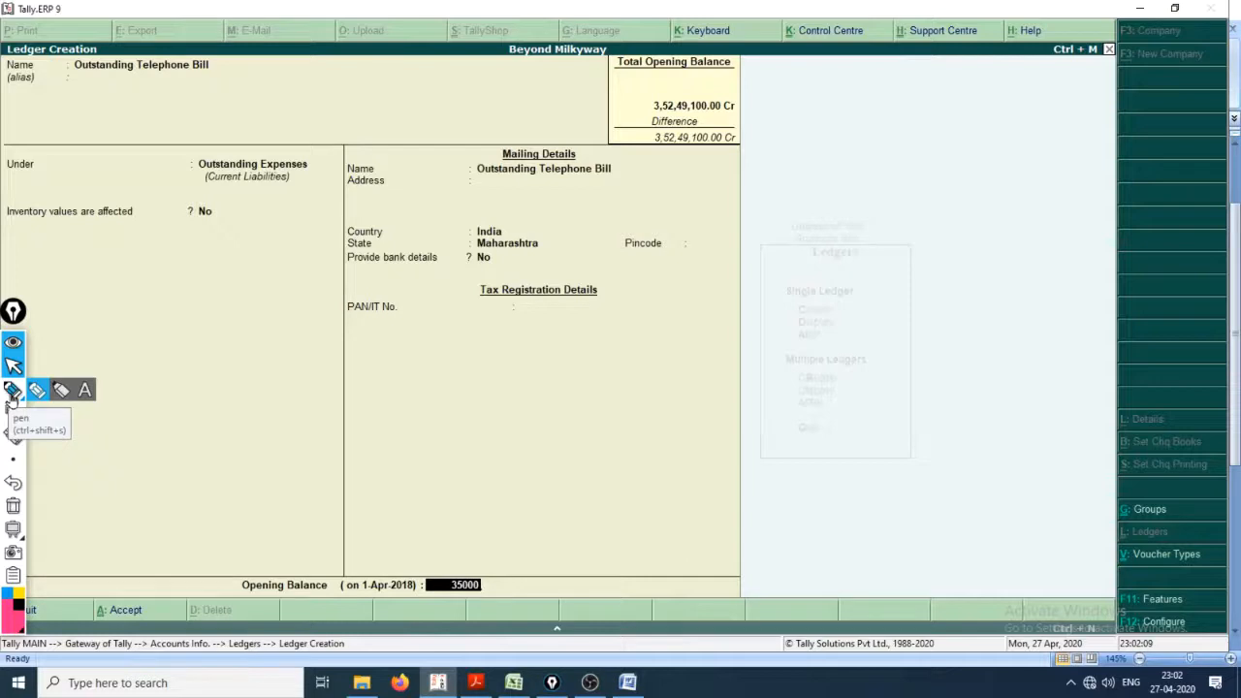
click(85, 390)
mouse_move(14, 459)
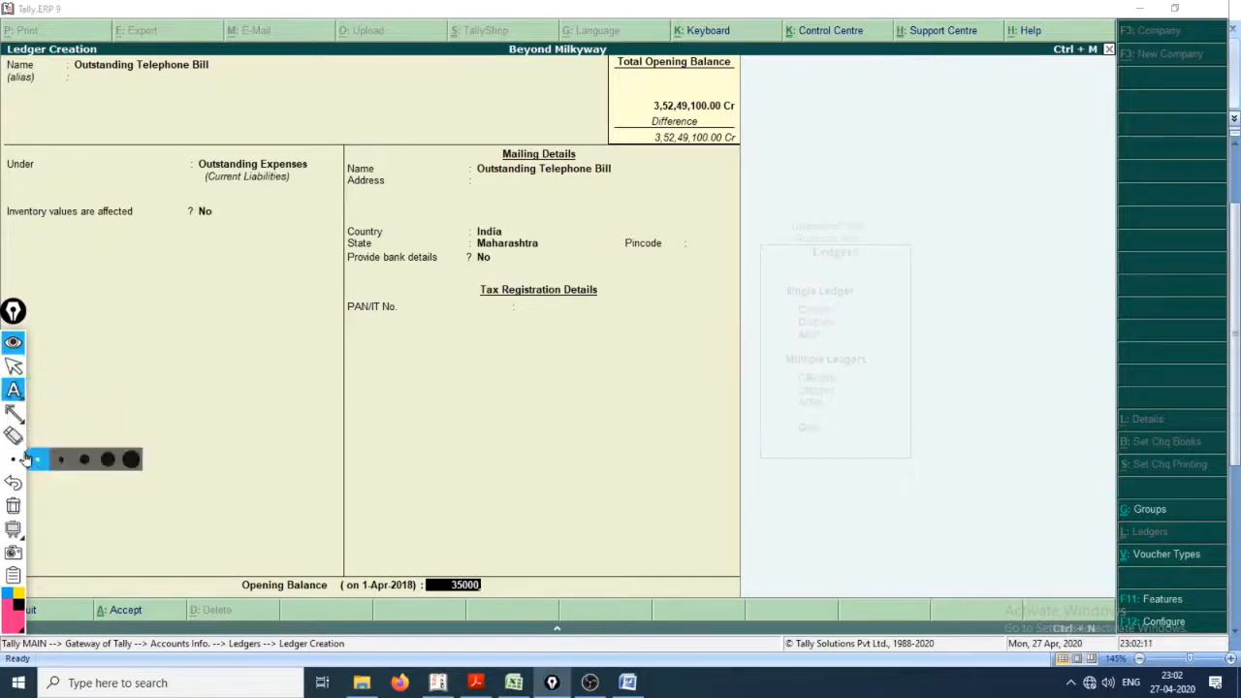
click(84, 459)
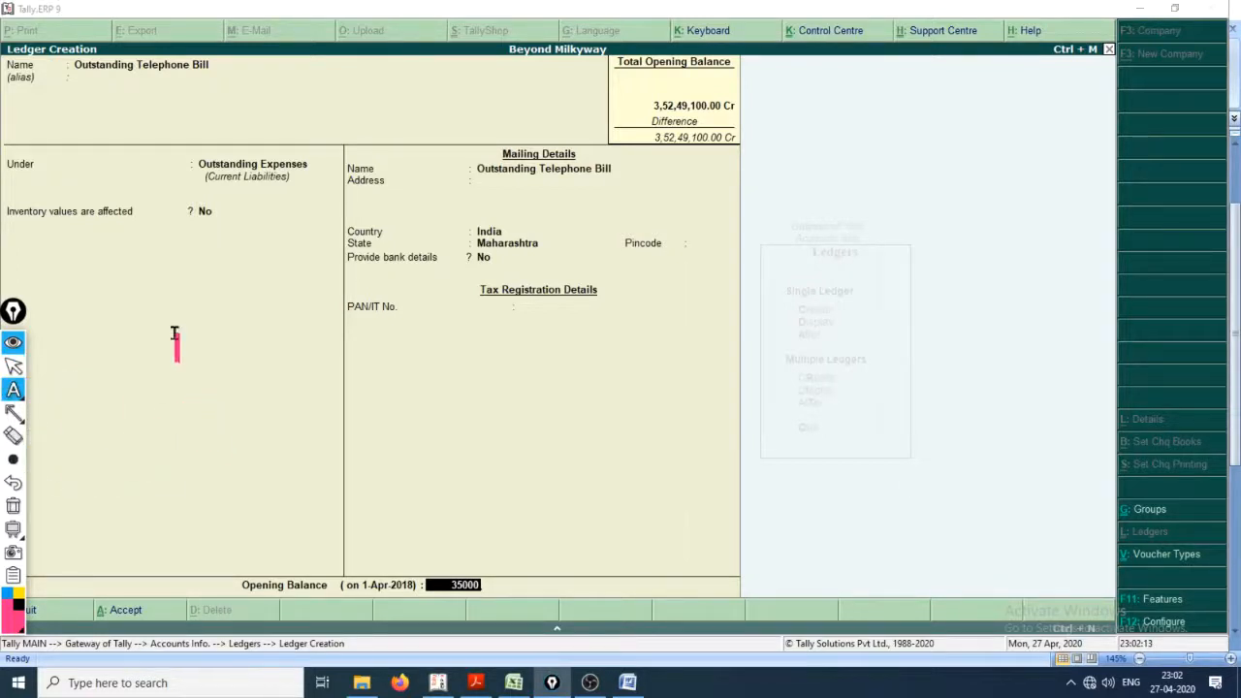
click(174, 332)
text(O/s Expens)
key(BackSpace)
text(ses )
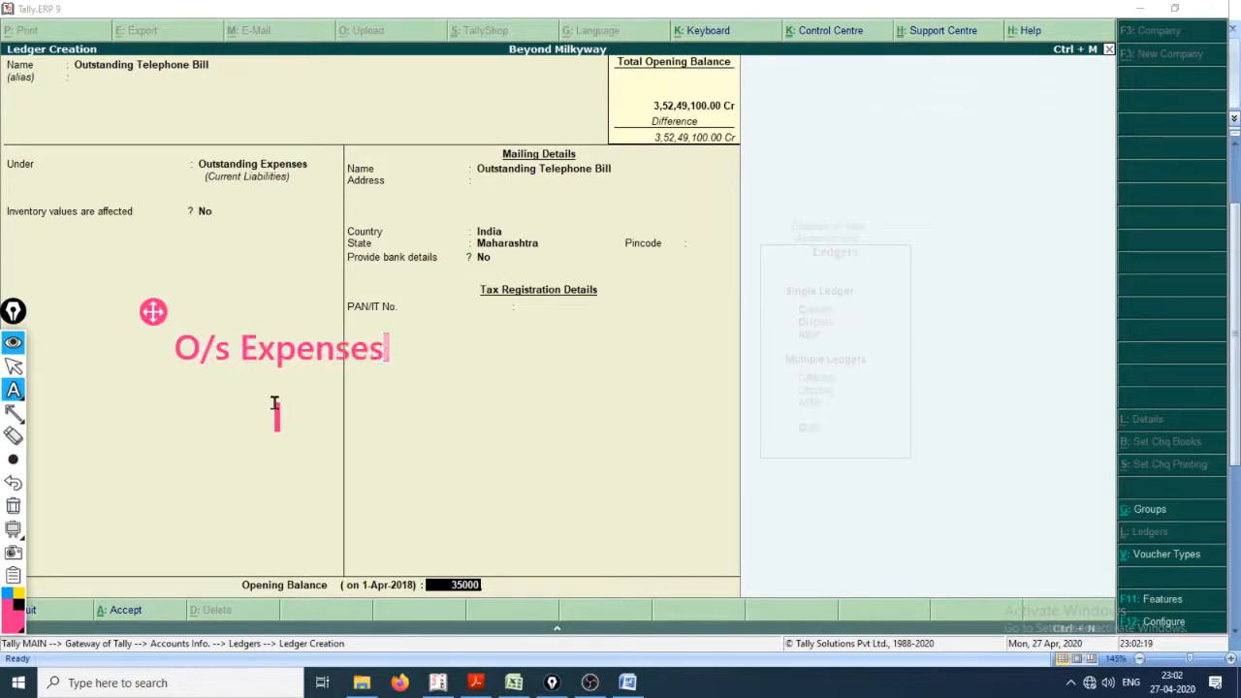
text(is )
text(a)
Step: Continue the annotation's first line with "are the epenses that will be surely incurred"
key(BackSpace)
key(BackSpace)
key(BackSpace)
key(BackSpace)
text(are)
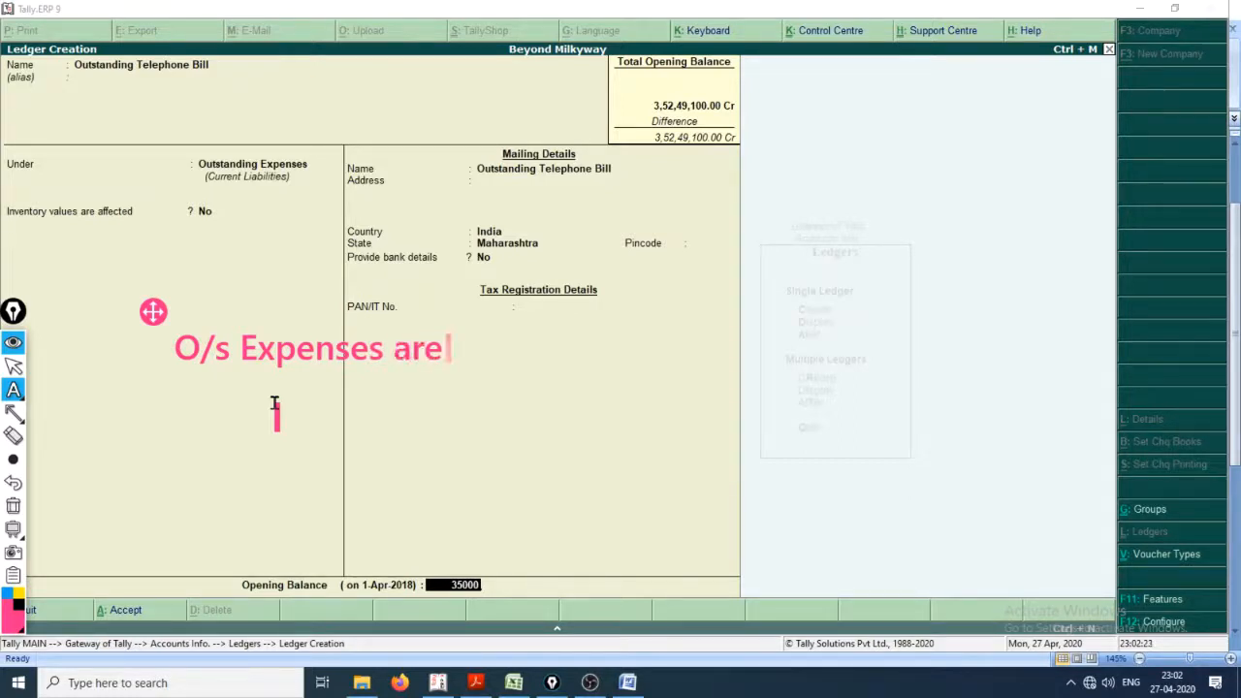
text( the epenses that a)
key(BackSpace)
text(will be su)
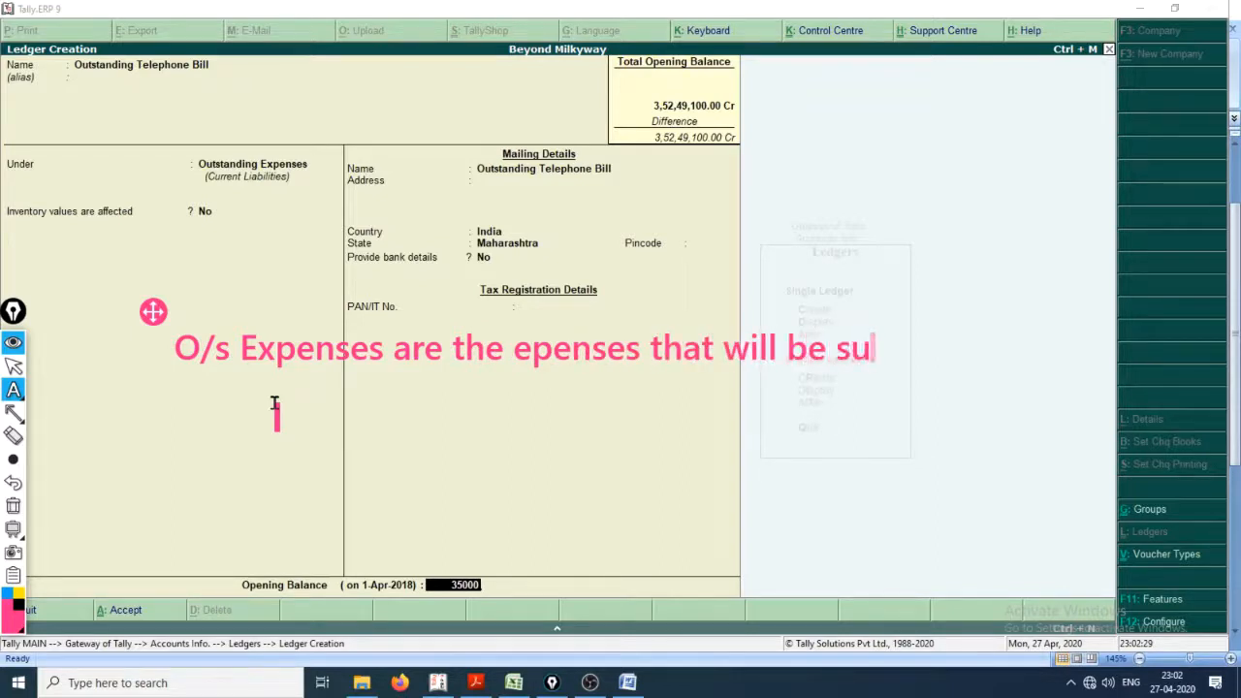
text(r)
text(el)
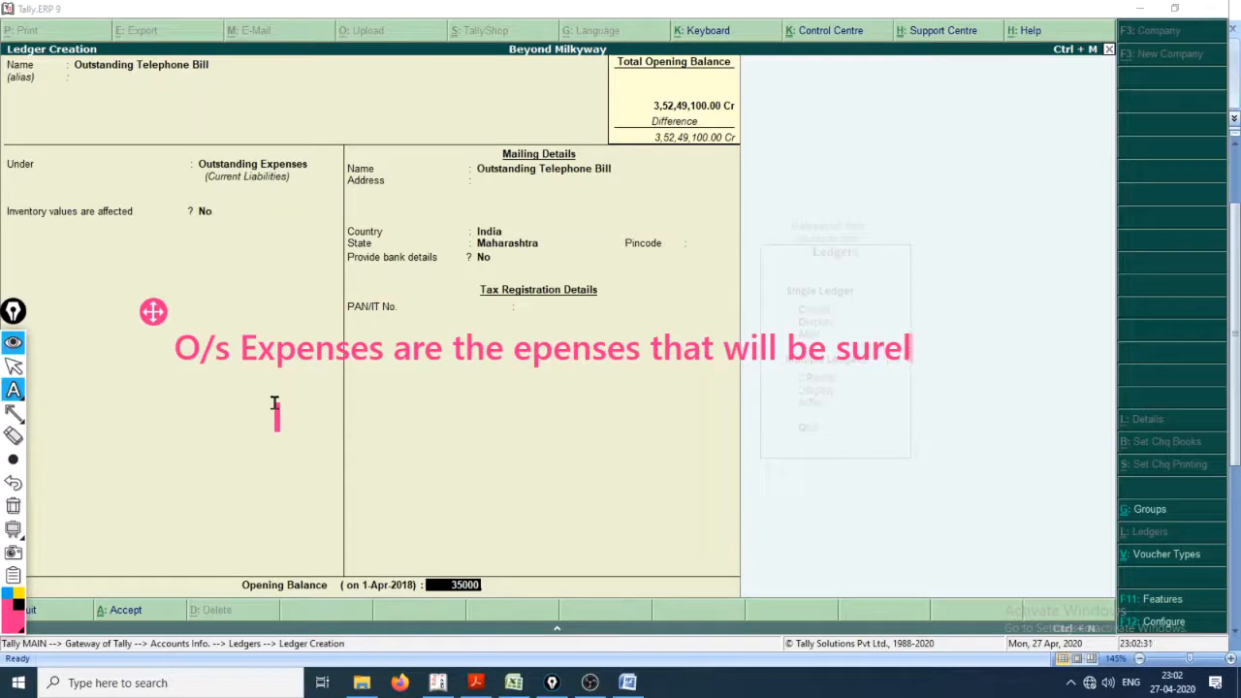
text(y incurred)
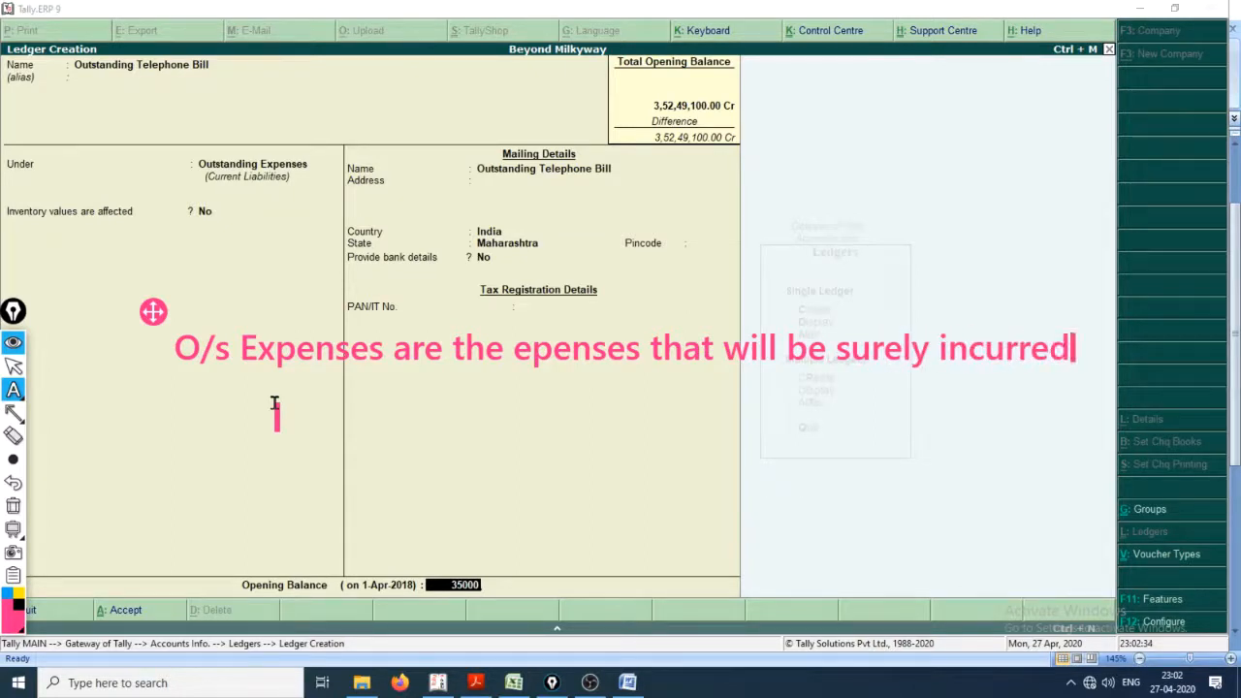
Step: Add a second annotation line reading "in future and they should be accounted as we know about them"
key(Return)
text(in)
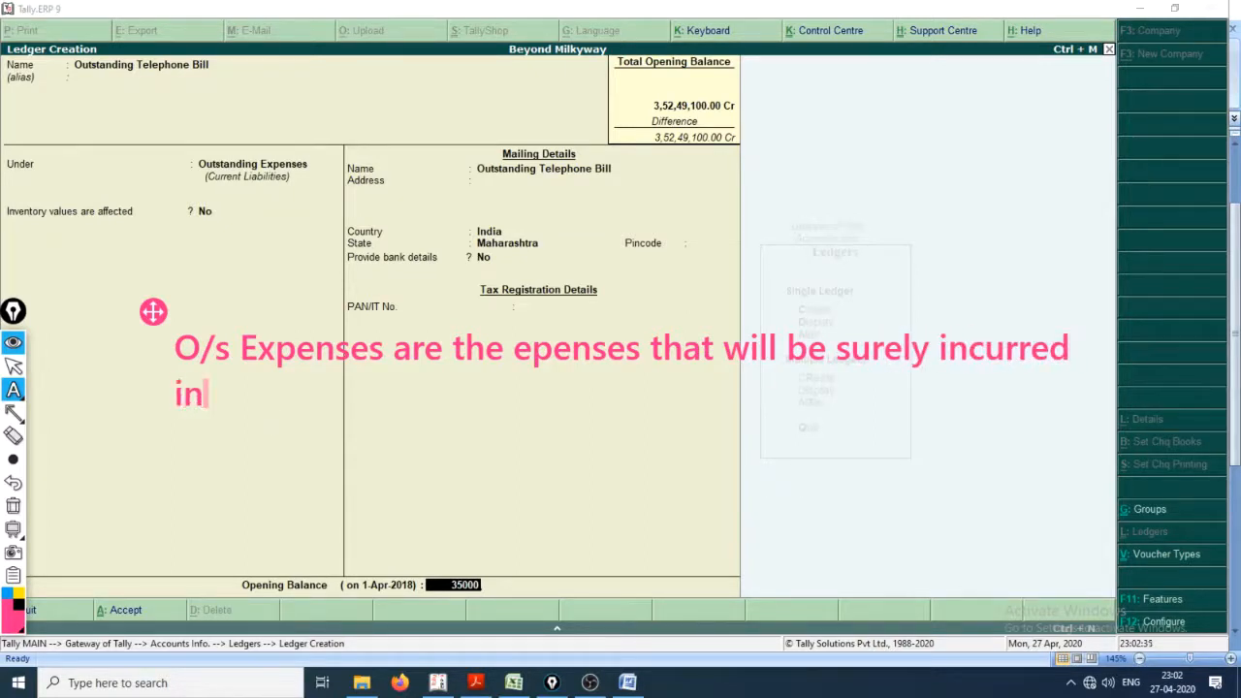
text( future a)
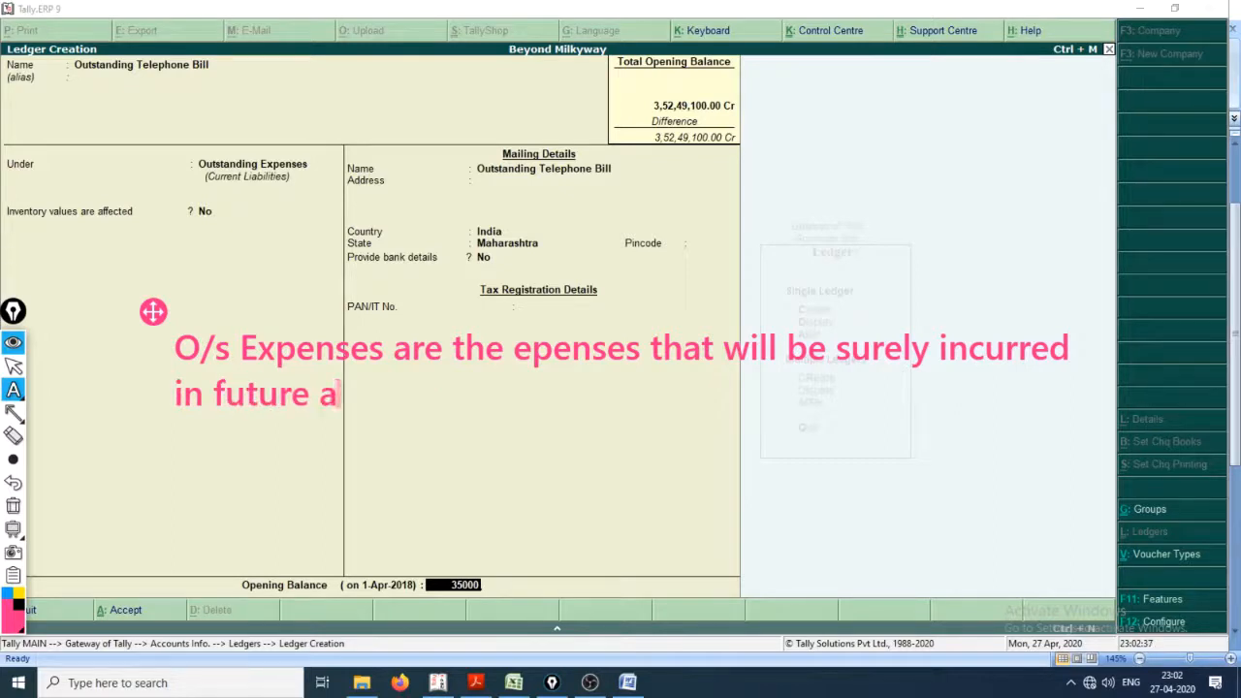
text(nd they sh)
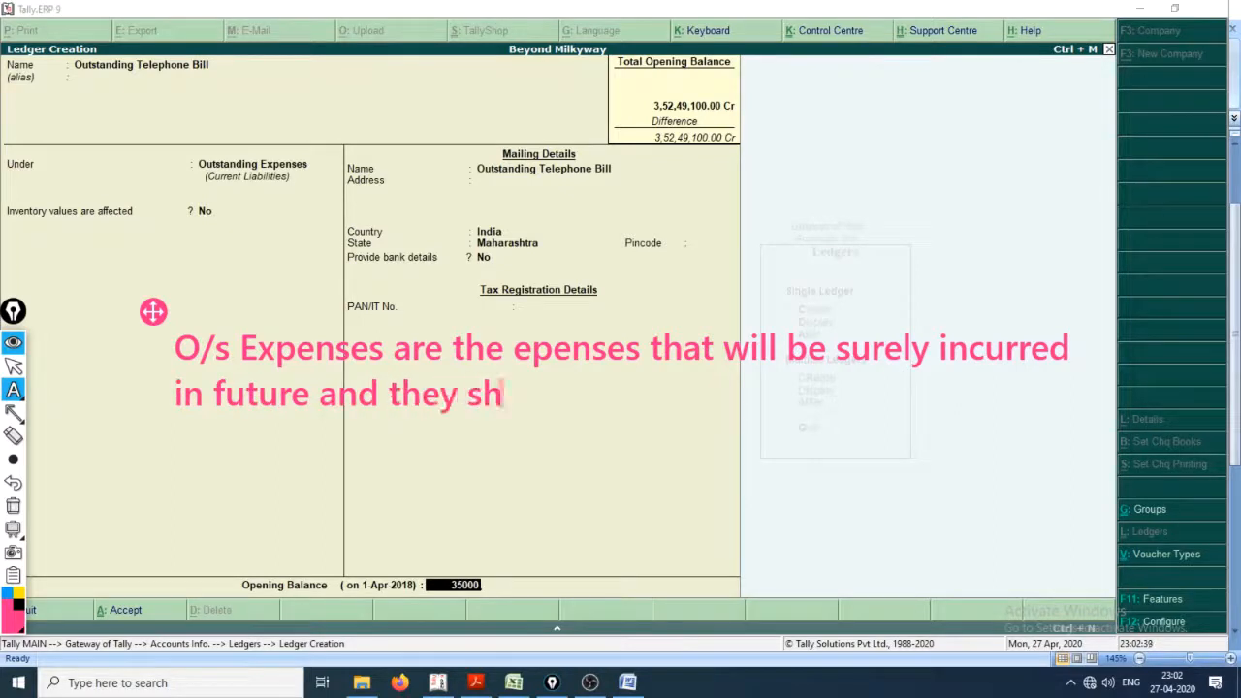
text(ould be acco)
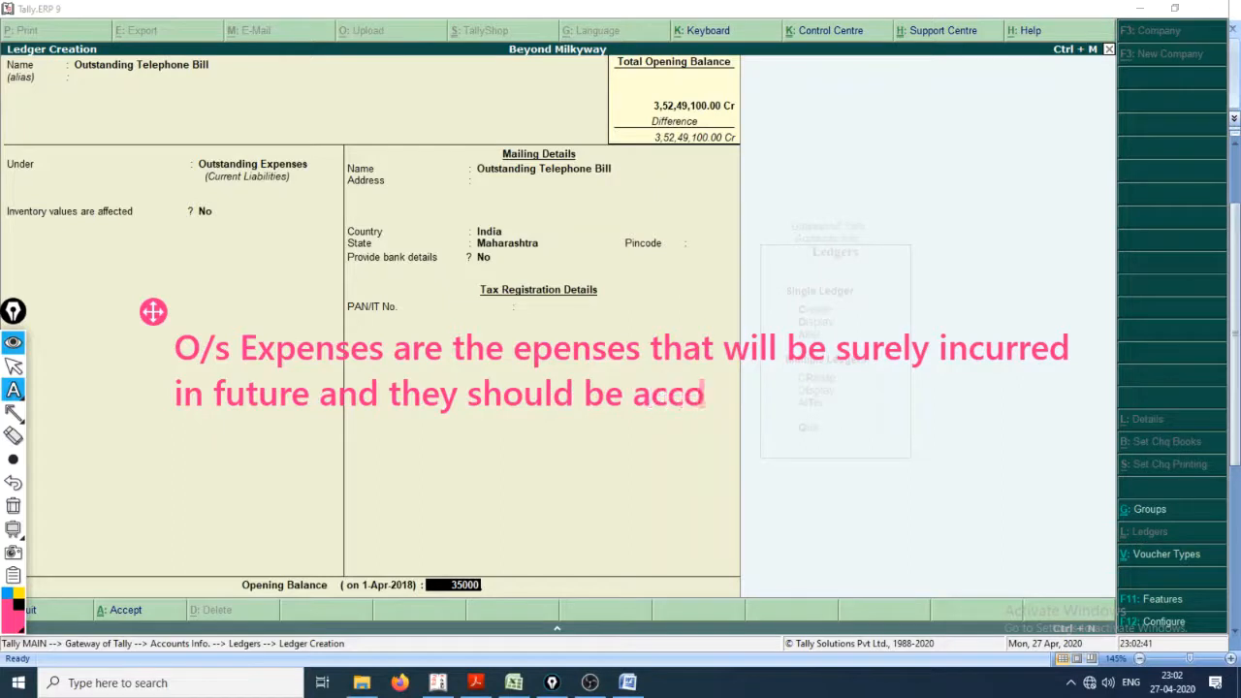
text(unted as )
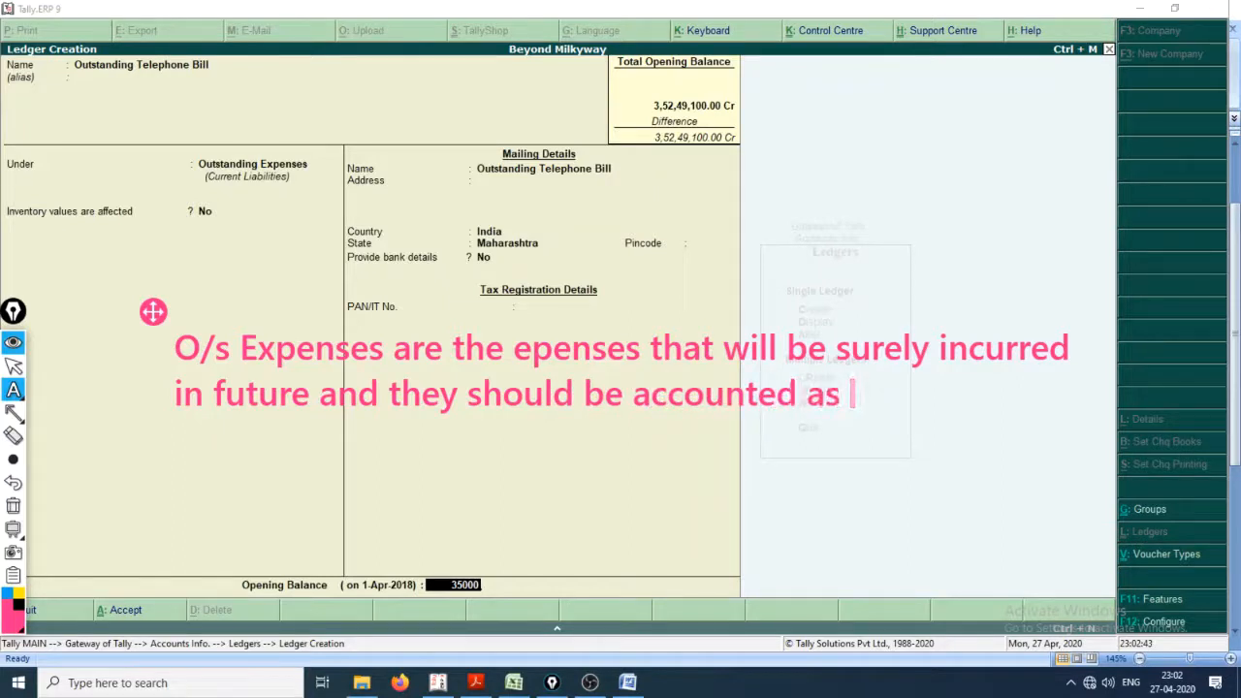
text(we know)
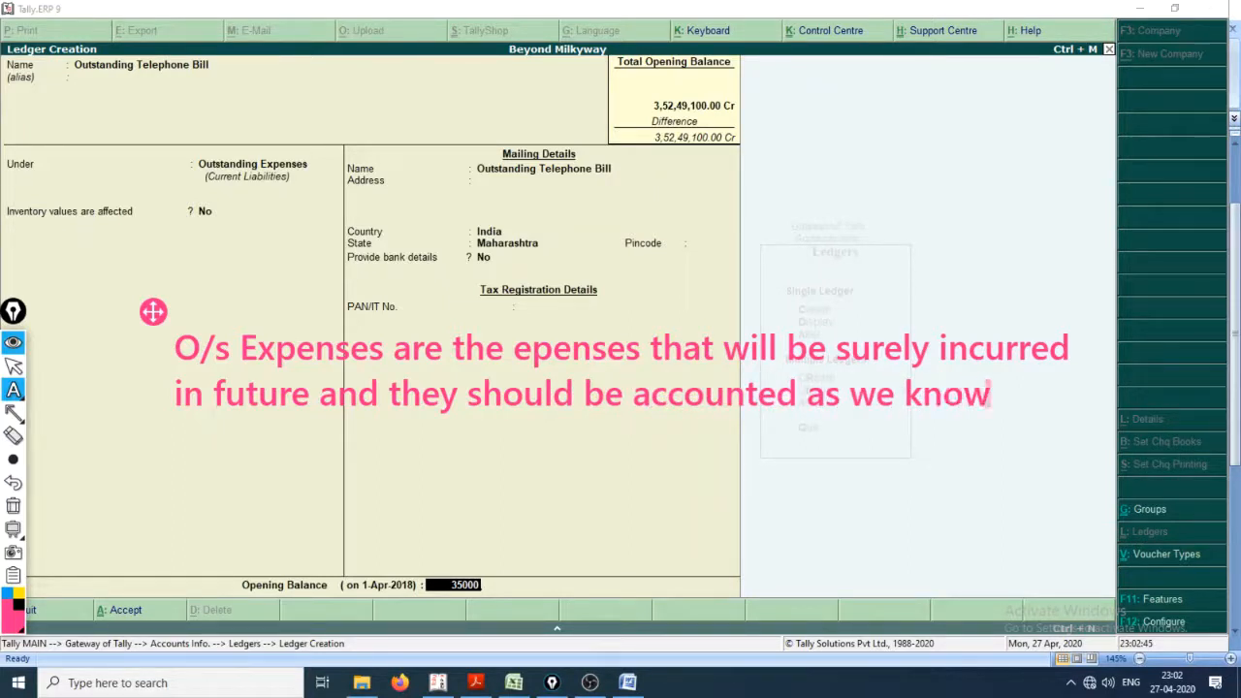
text( about them )
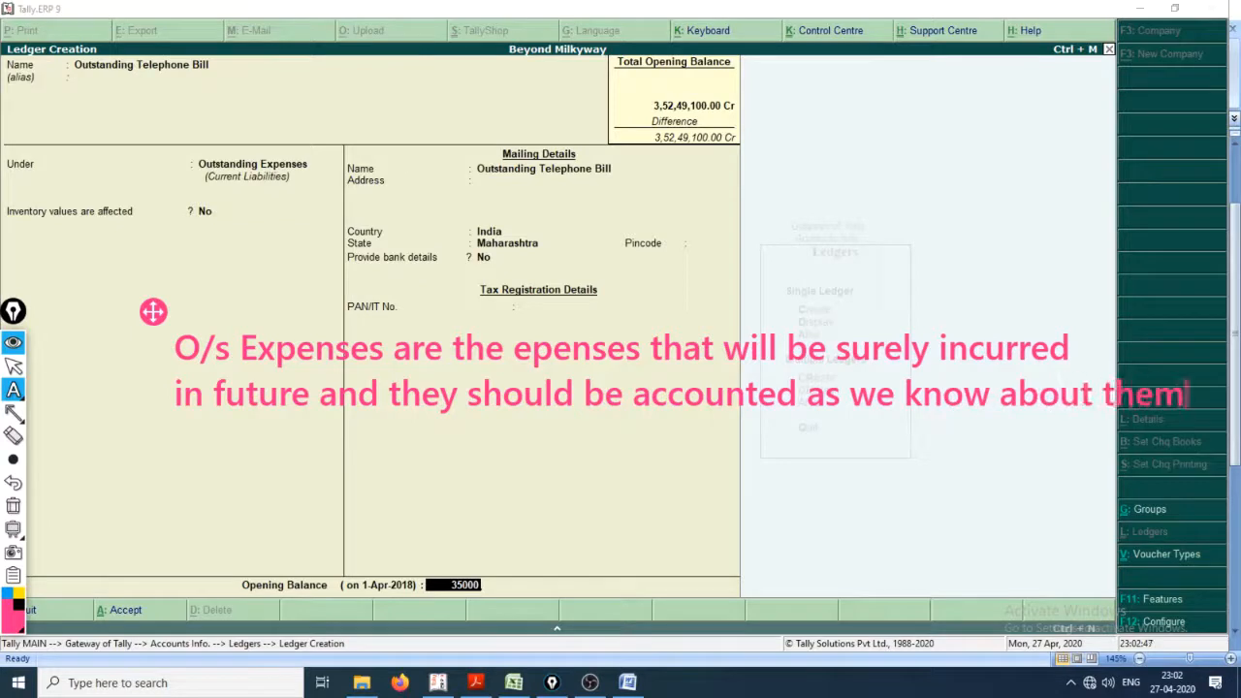
text(to give)
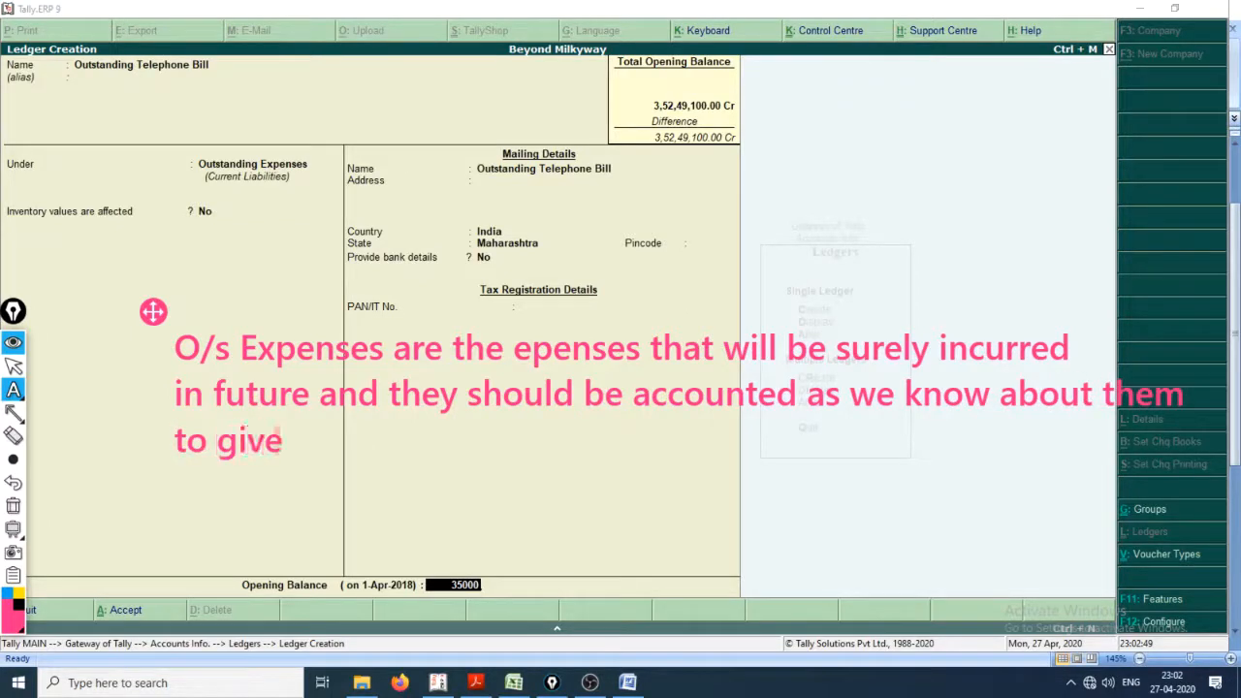
text( a correct adn)
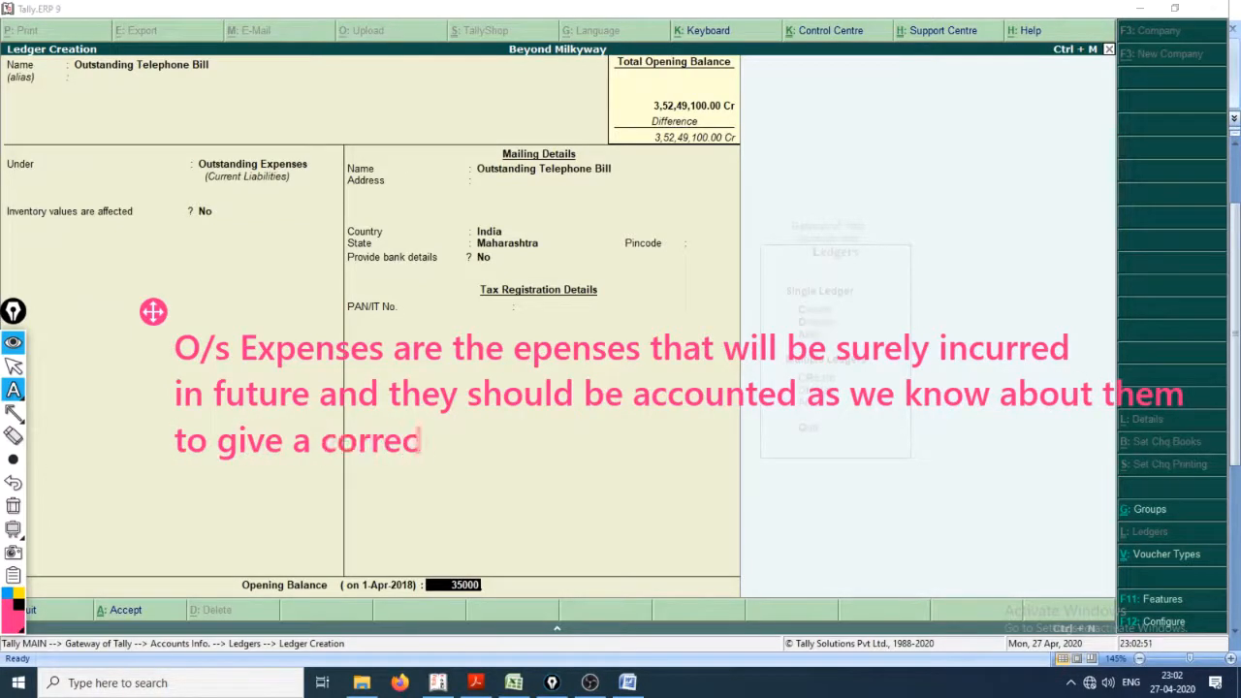
Step: Finish the annotation with the words "to give a correct and true position of the Financials."
key(BackSpace)
key(BackSpace)
text(nd)
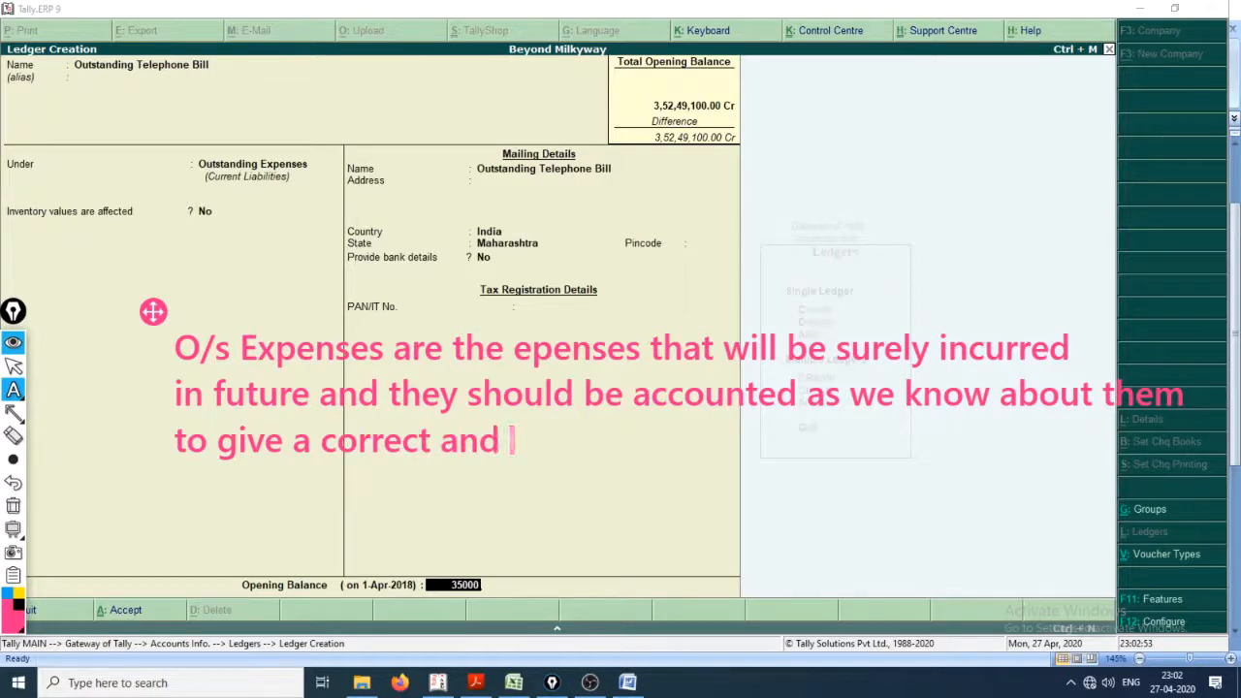
text( true positi)
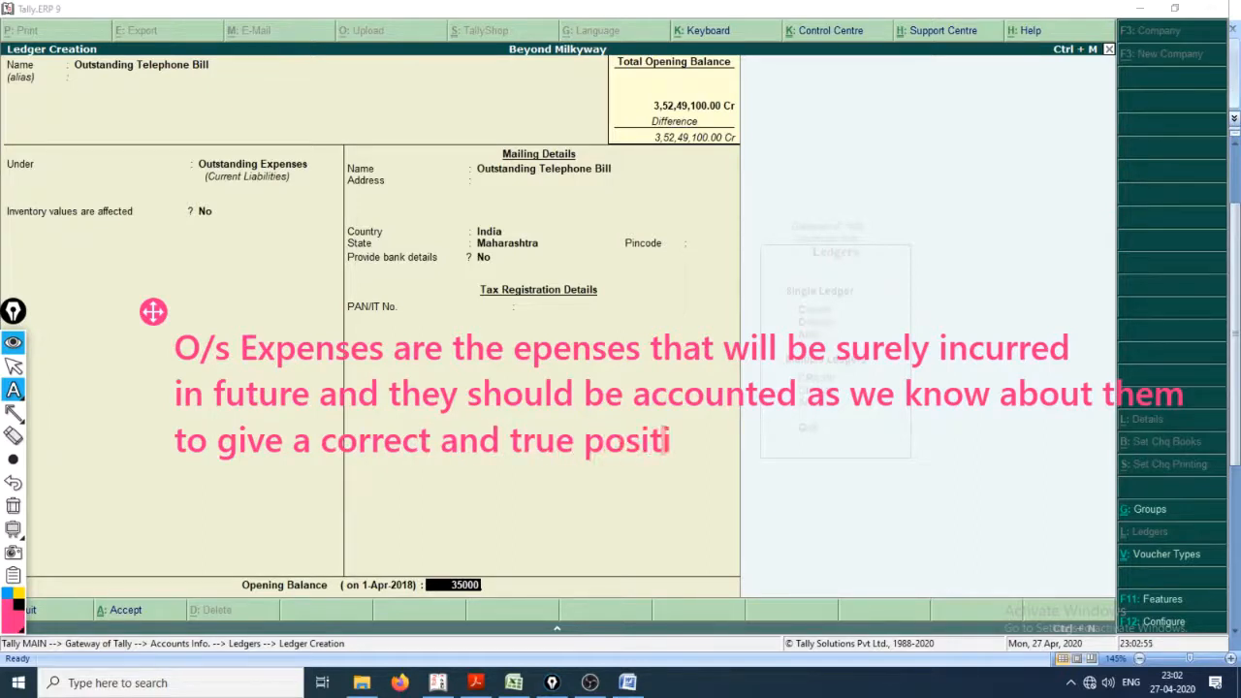
text(on of the Blan)
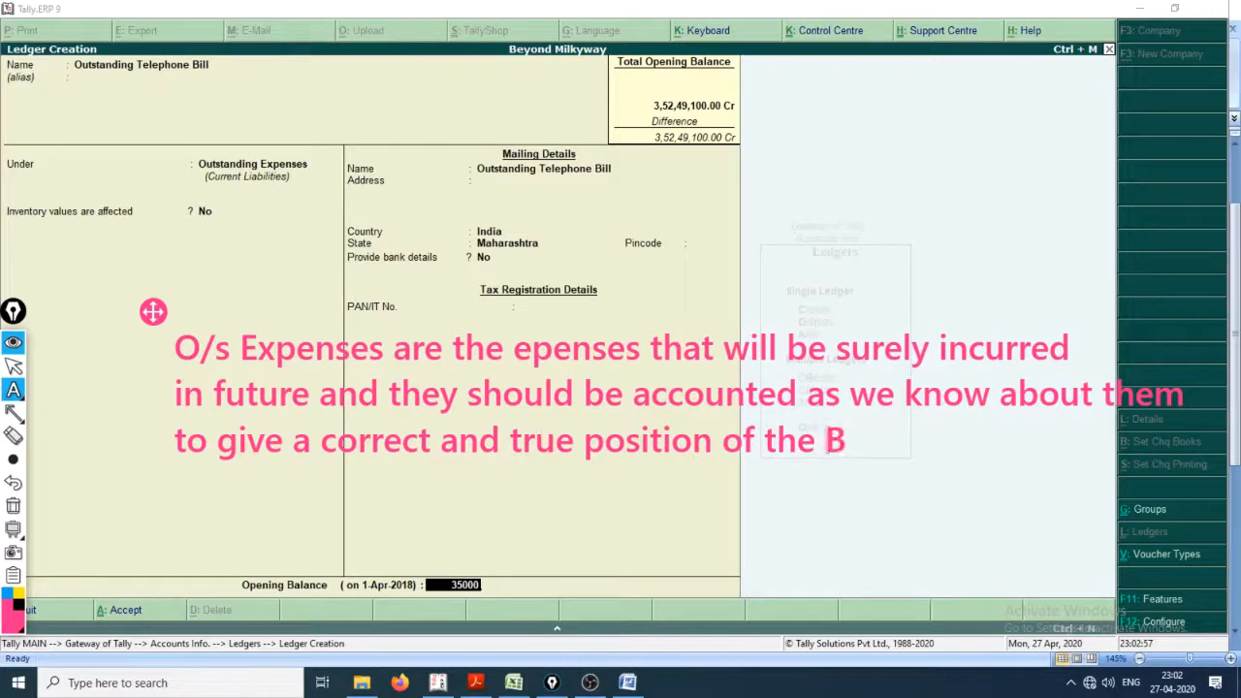
key(BackSpace)
key(BackSpace)
key(BackSpace)
key(BackSpace)
key(BackSpace)
text(Financials.)
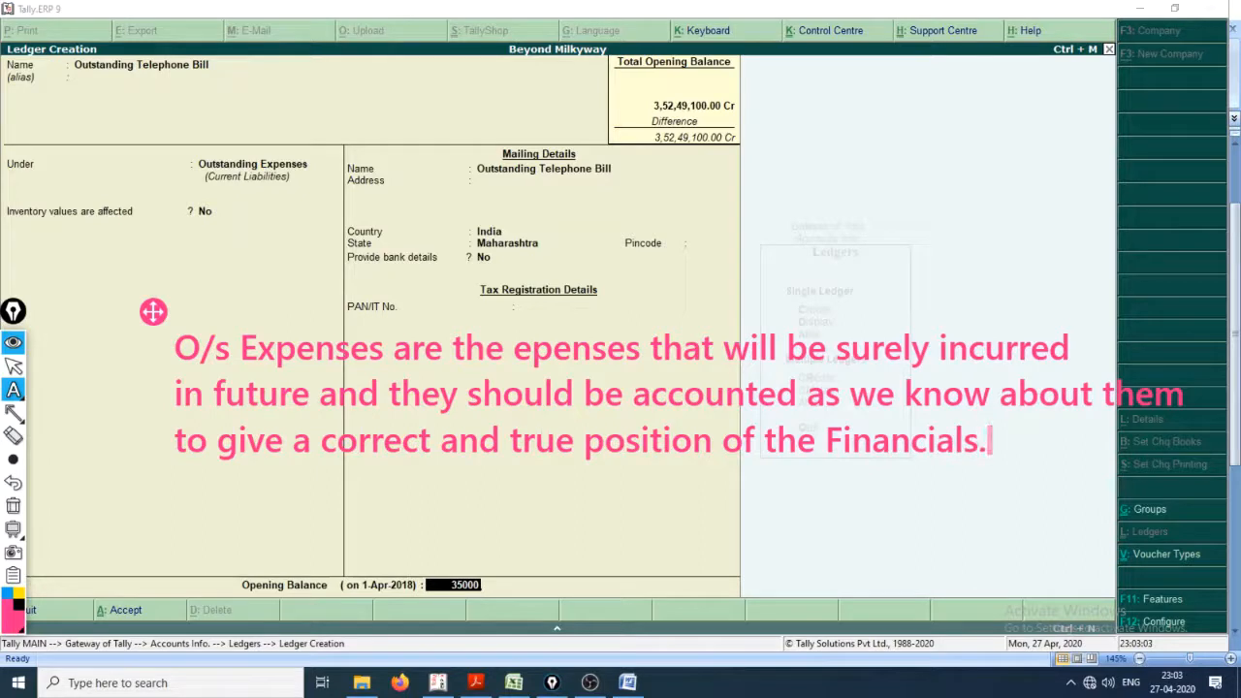
mouse_move(15, 461)
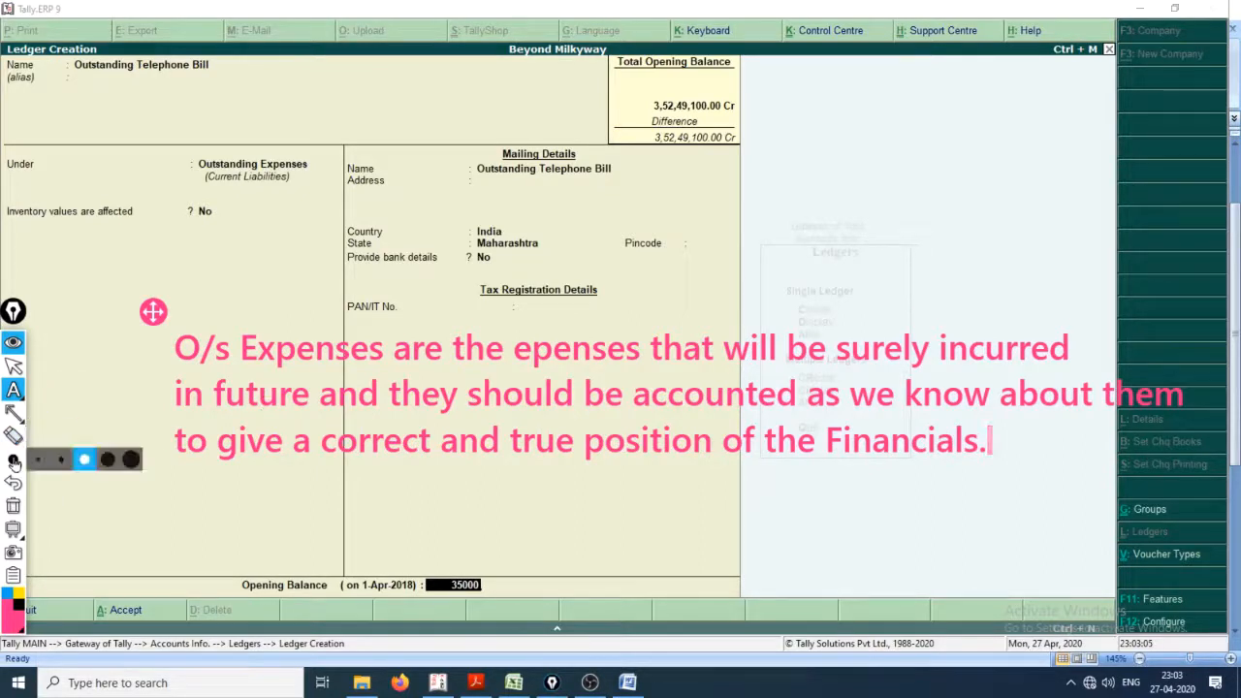
mouse_move(18, 396)
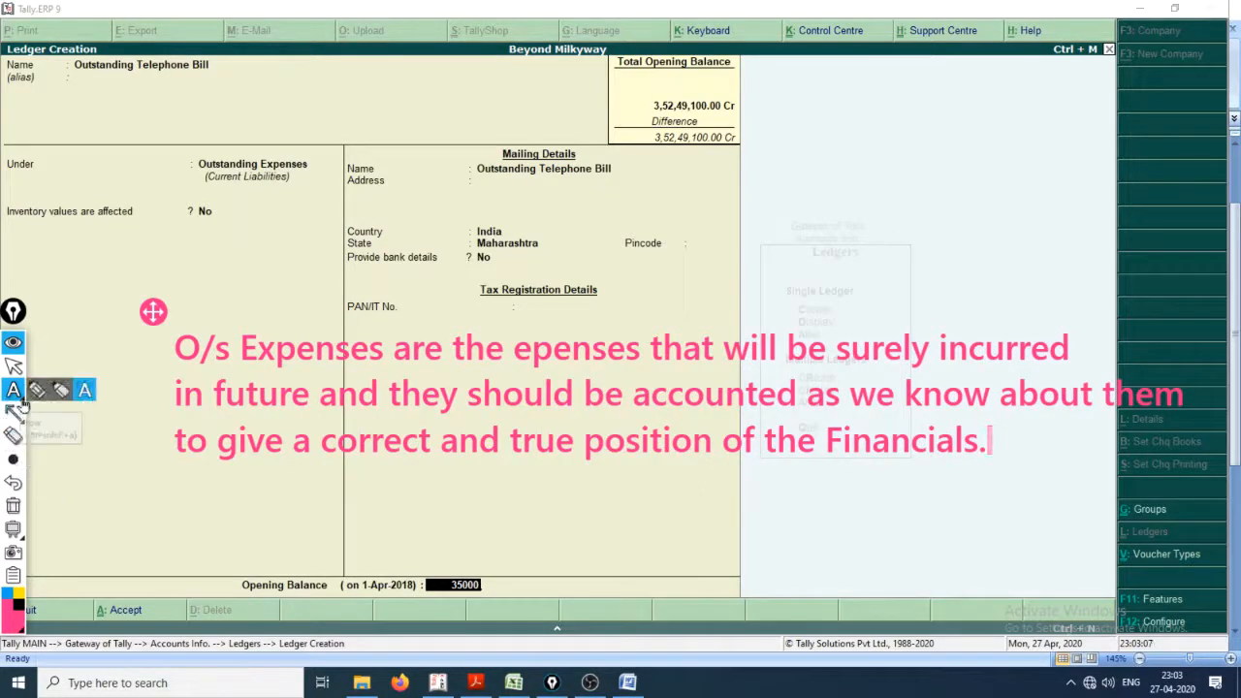
Step: Clear the text annotation from the screen and save the Outstanding Telephone Bill ledger
click(18, 396)
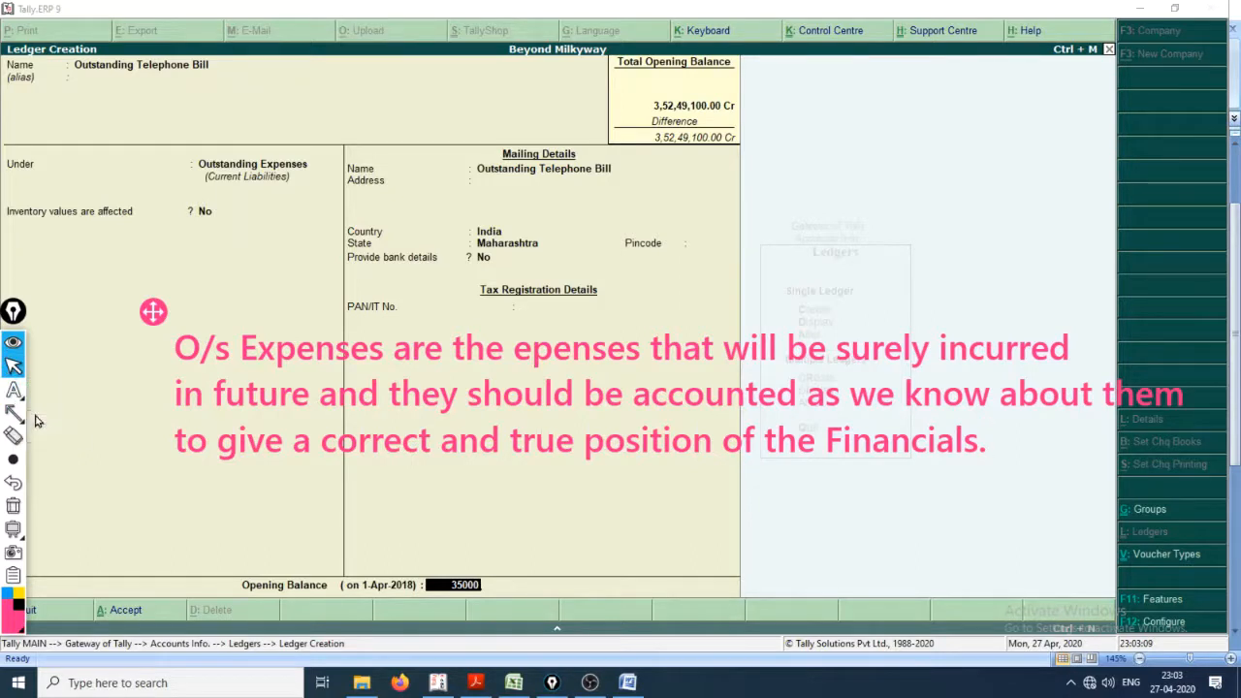
mouse_move(17, 415)
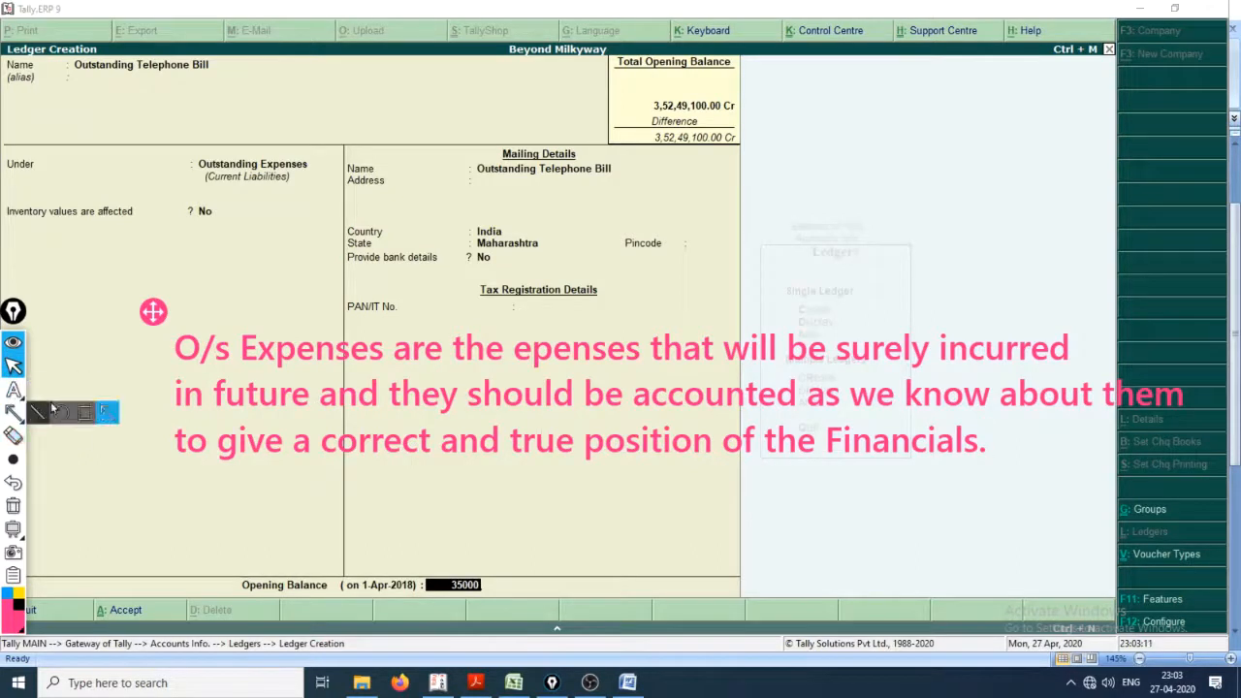
click(83, 359)
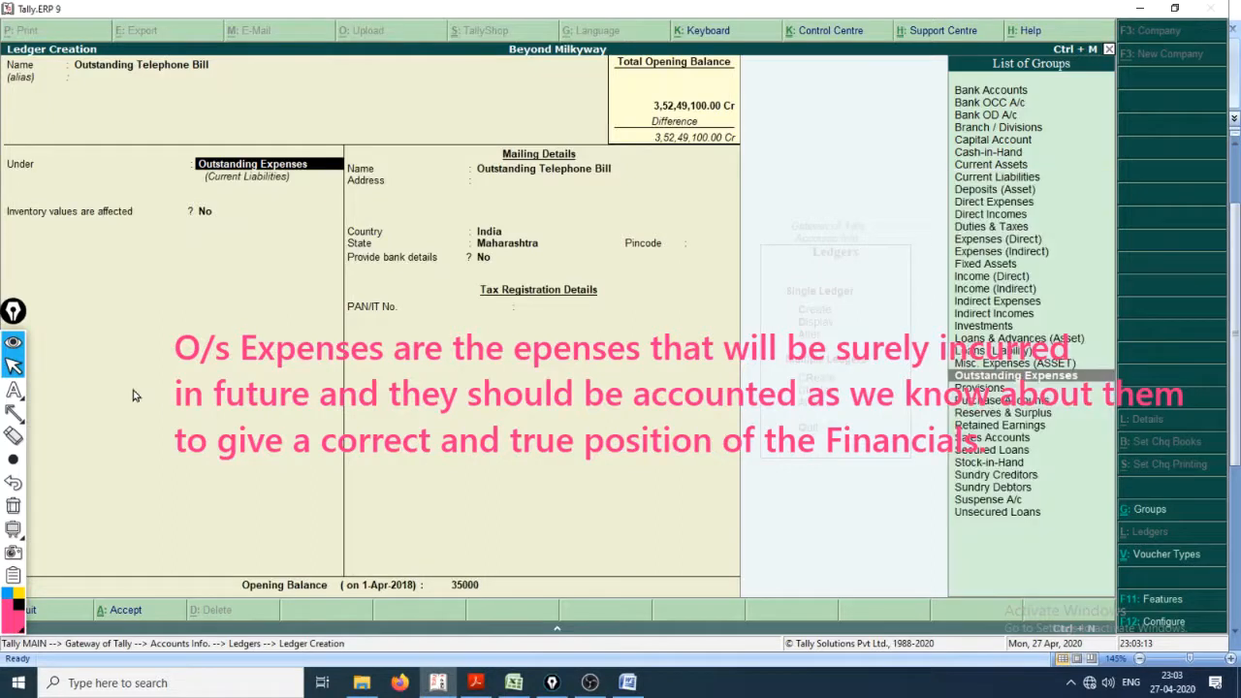
key(ctrl+shift+3)
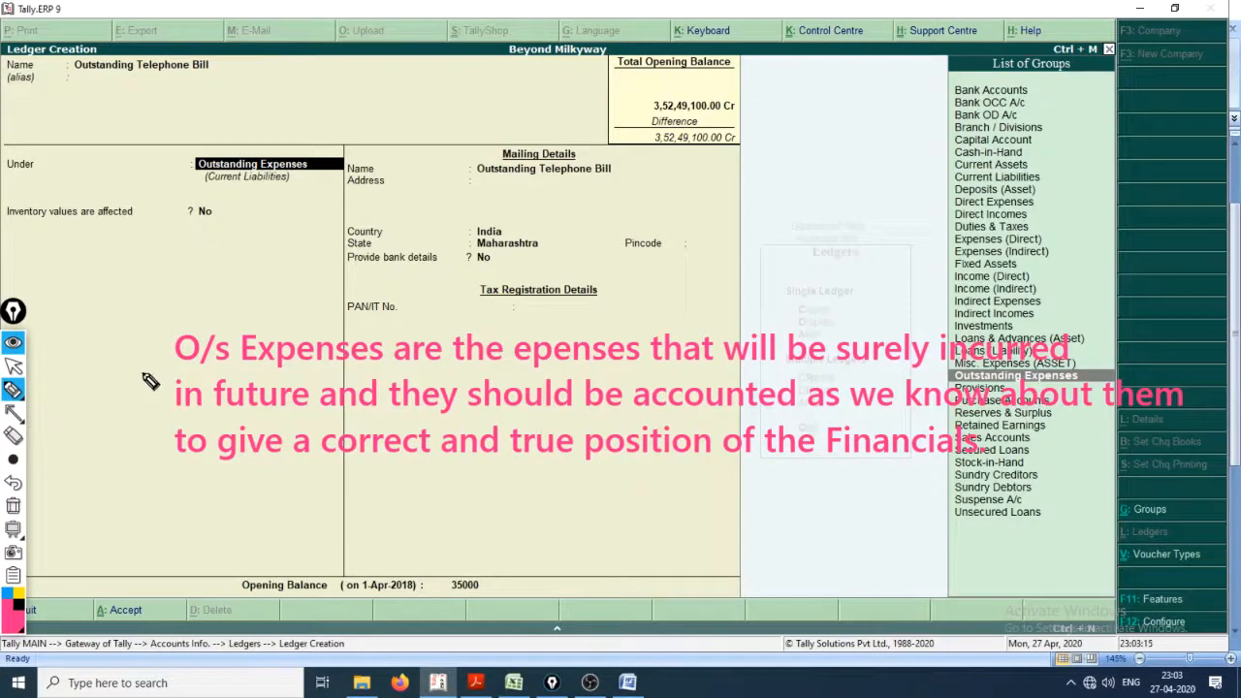
key(ctrl+shift+1)
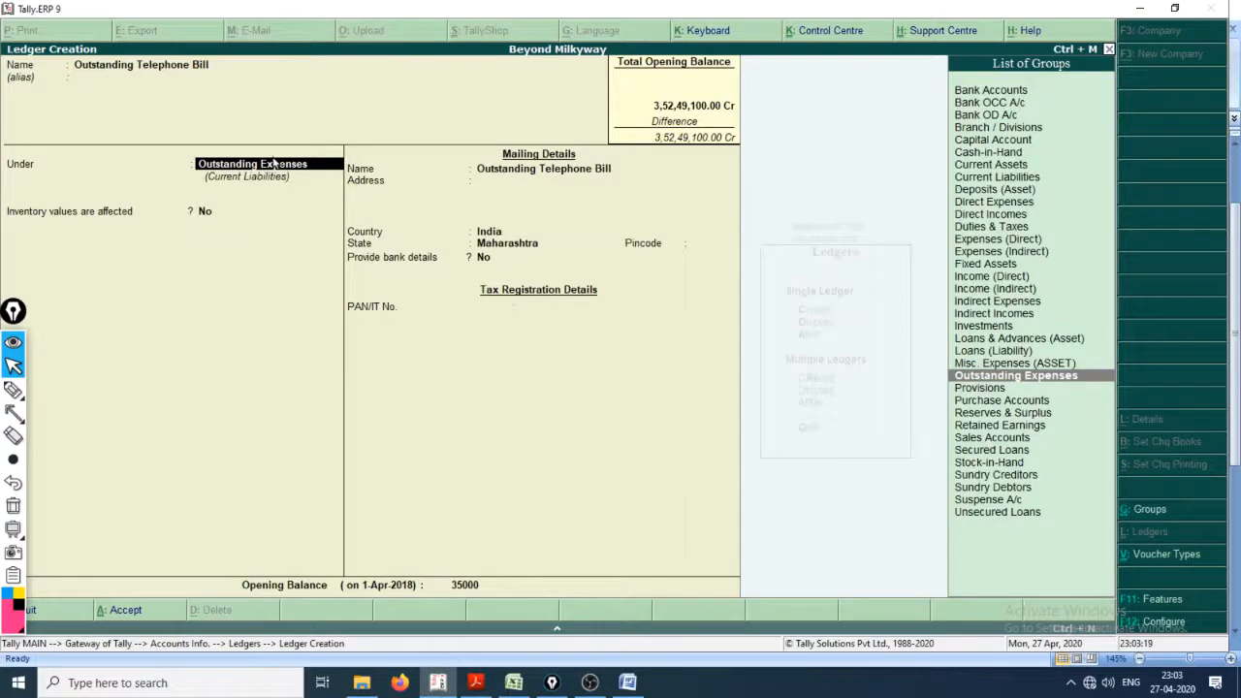
key(ctrl+a)
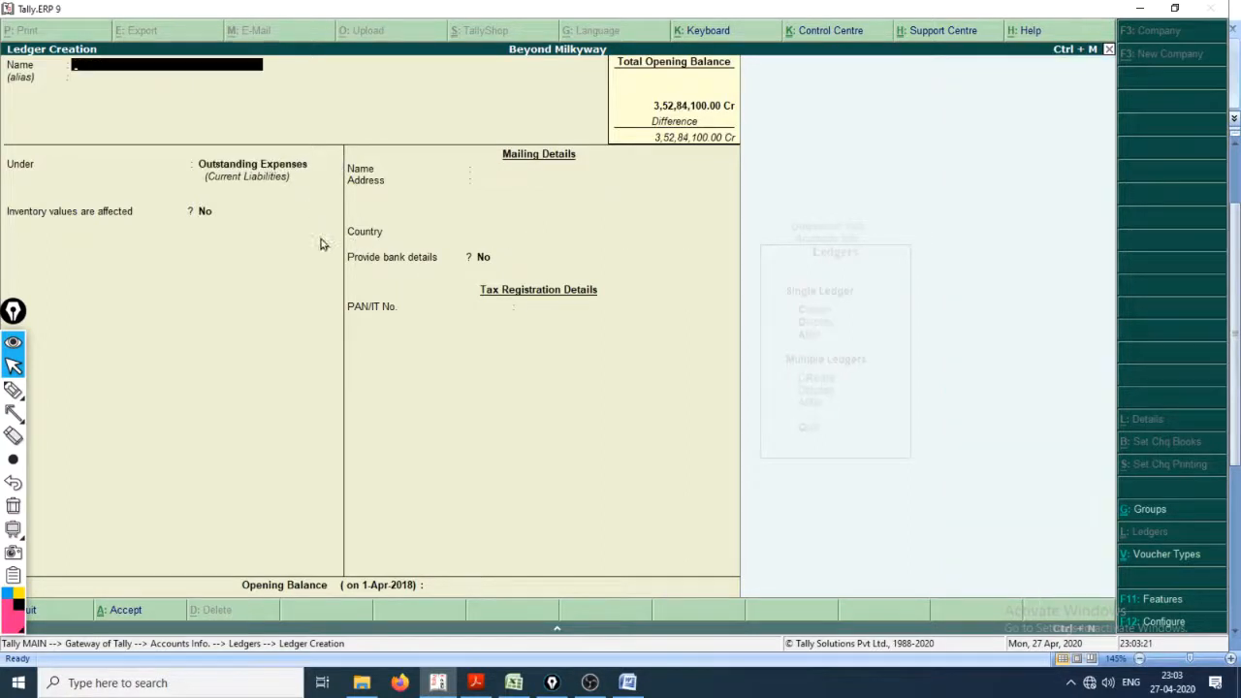
Step: Switch to the Cash_Book.xlsx workbook in Excel and select the Outstanding A M C entry in the ledger list
key(alt+Tab)
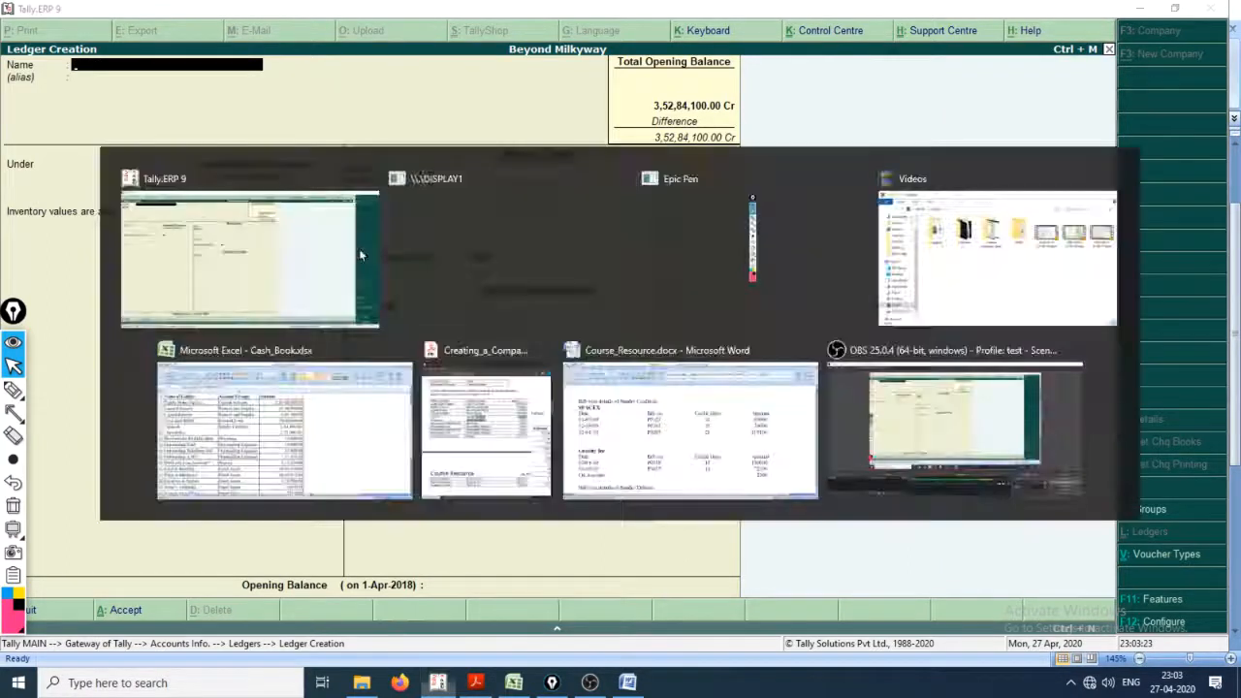
key(alt+Tab)
key(alt+Tab)
key(alt+Tab)
key(alt+Tab)
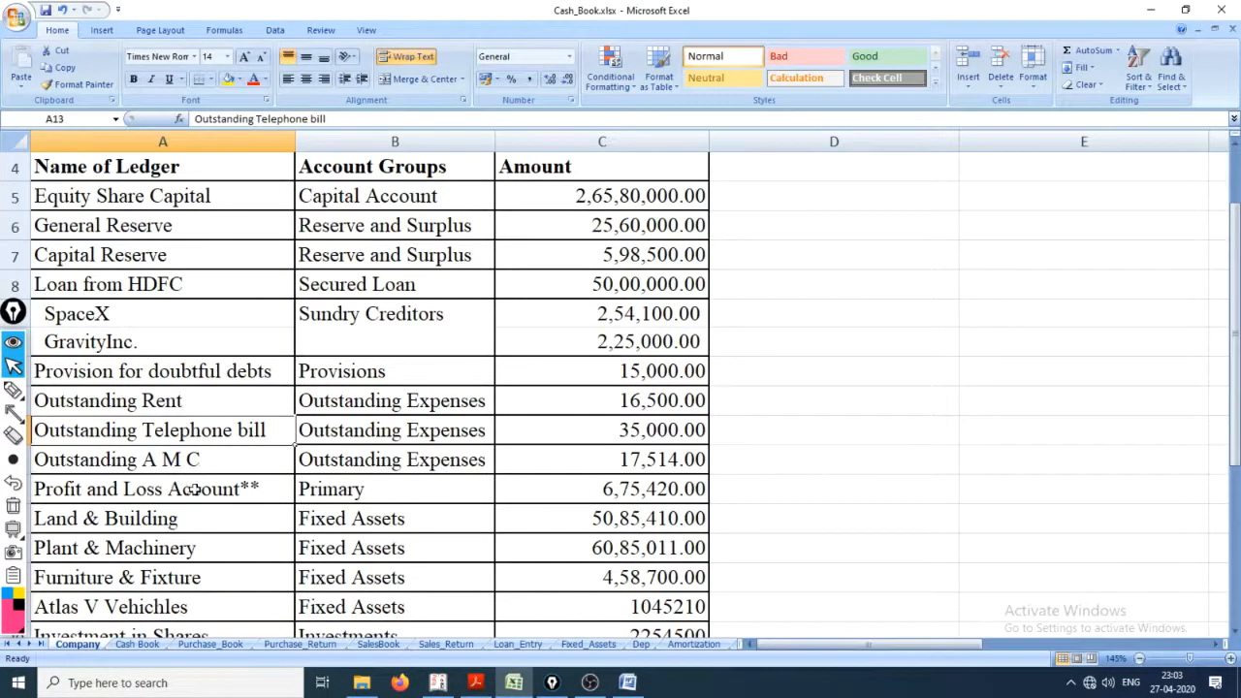
click(171, 456)
double_click(156, 461)
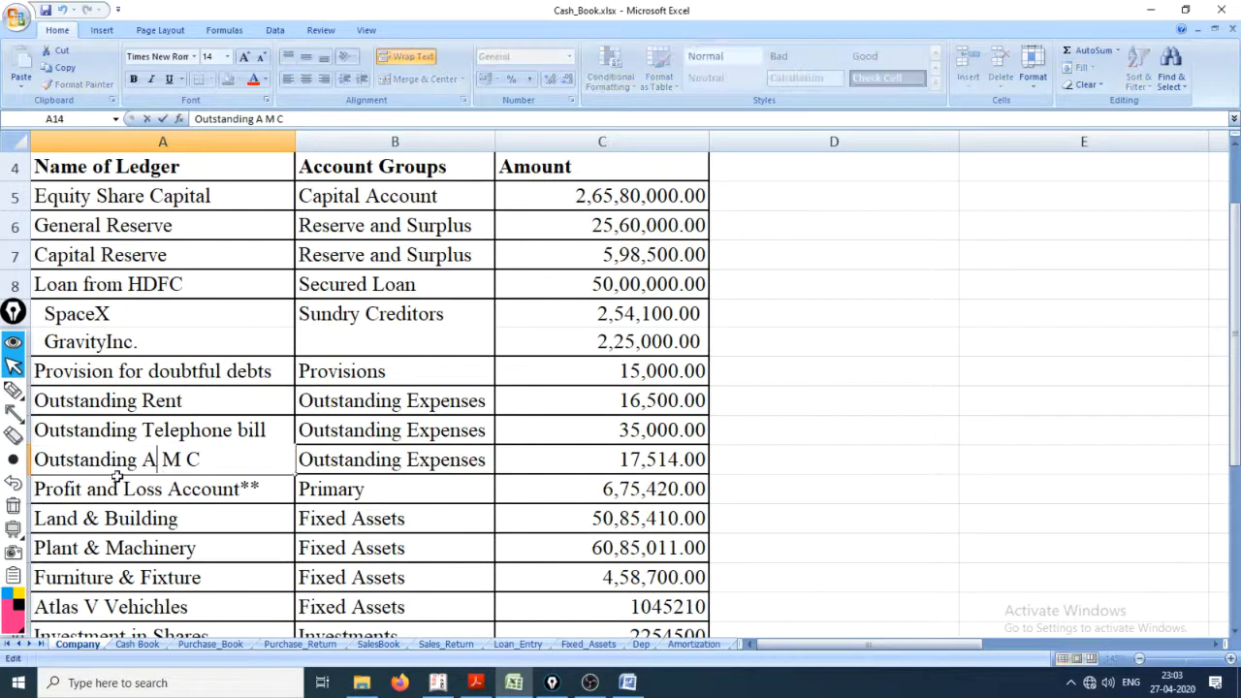
click(208, 490)
click(246, 470)
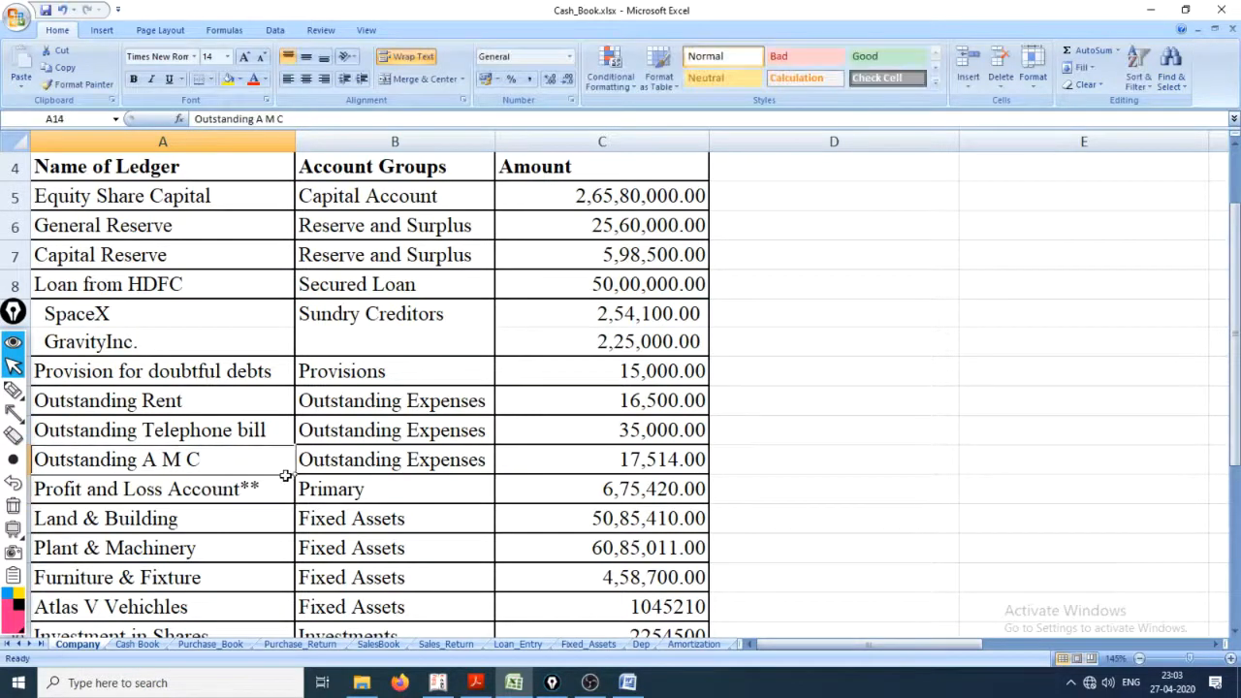
Step: Return to Tally and name the new ledger Outstanding AMC, keeping the Outstanding Expenses group and the default mailing details
key(alt+Tab)
key(alt+Tab)
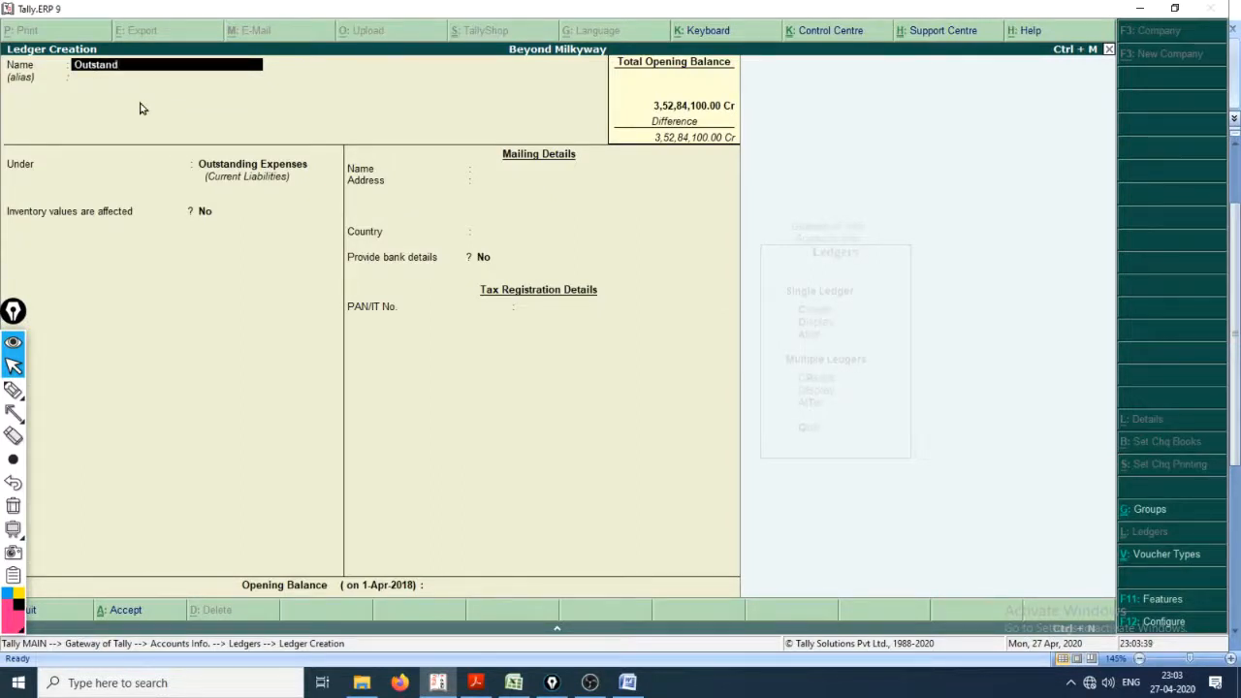
key(Return)
key(Return)
key(Return)
key(Return)
key(Return)
key(Return)
key(Return)
key(Return)
key(Return)
key(Return)
key(Return)
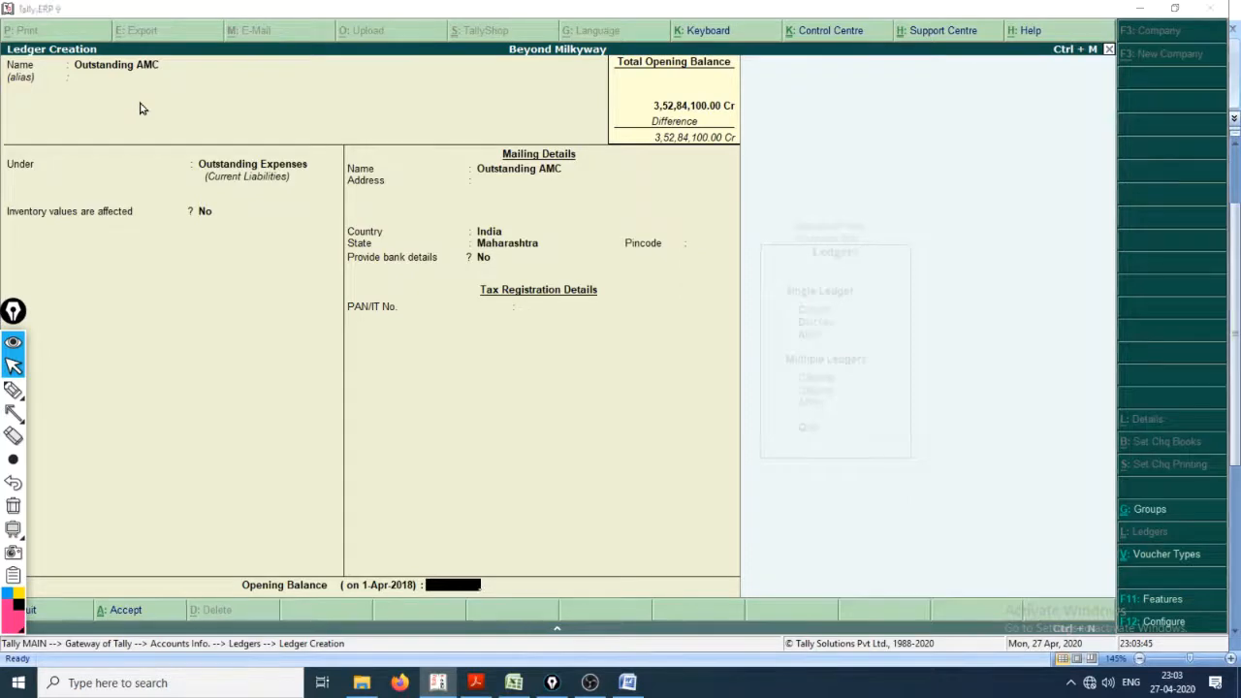
Step: Look up the amount in the workbook, set the Outstanding AMC opening balance to 17514 Cr and save the ledger
key(alt+Tab)
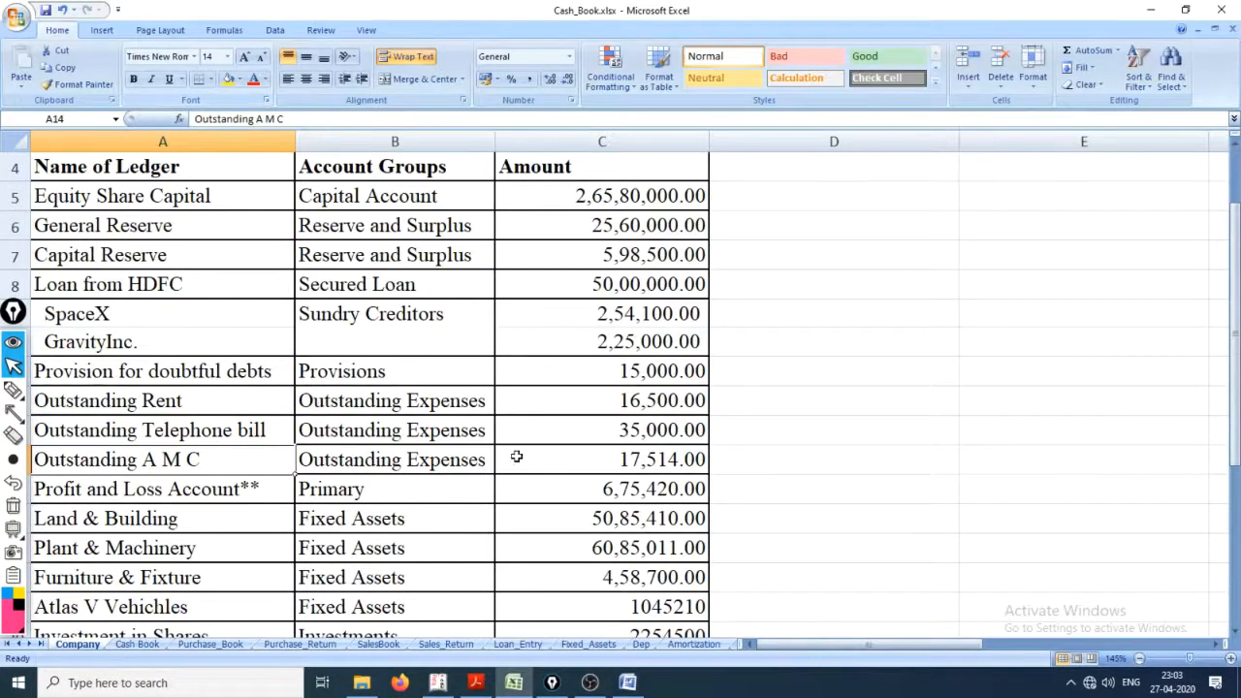
key(alt+Tab)
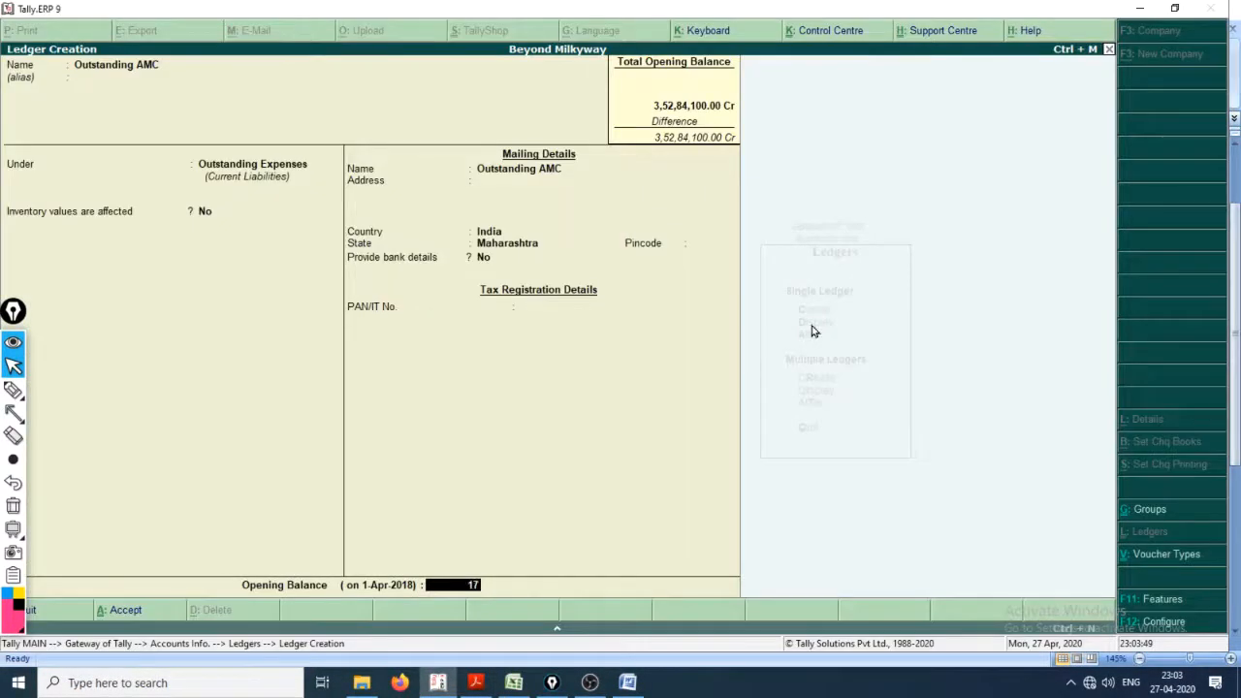
text(17514)
key(Return)
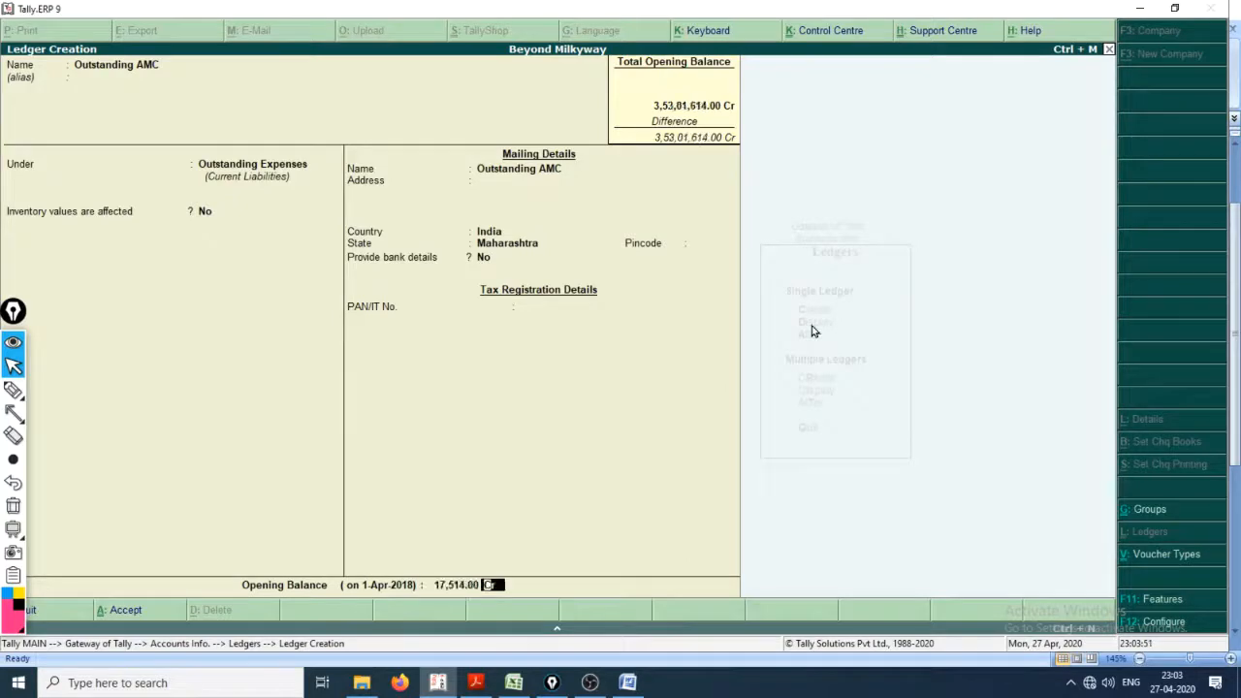
key(Return)
key(Return)
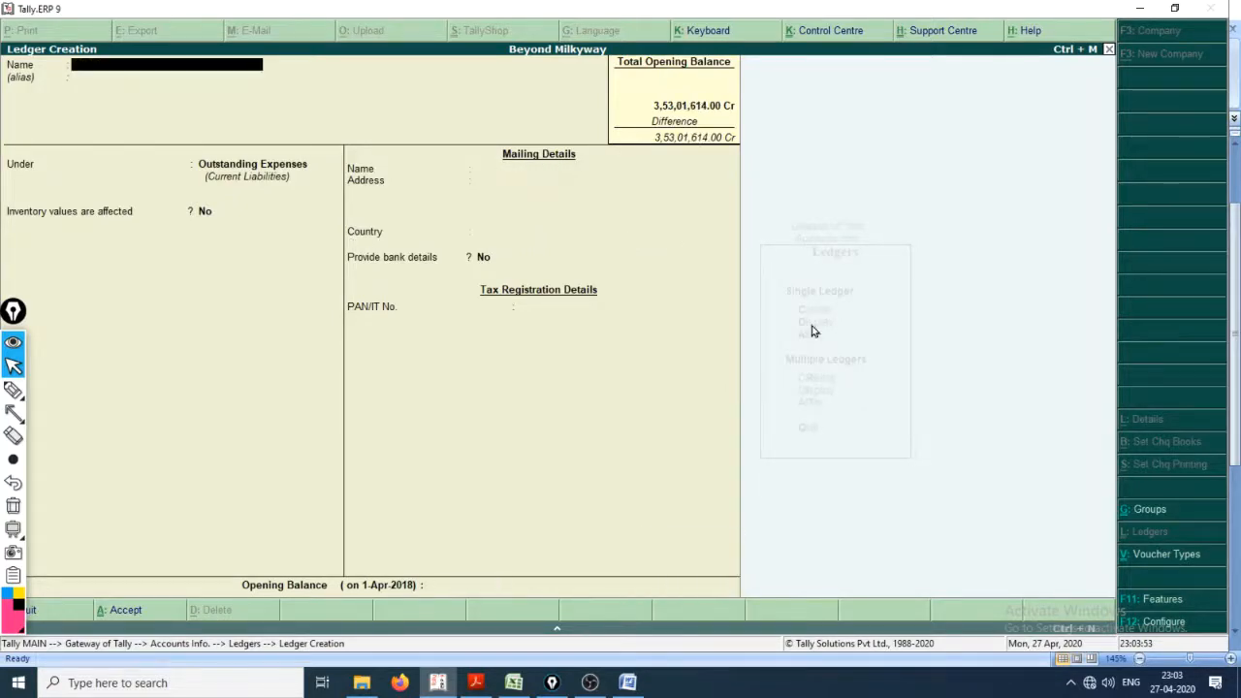
Step: Switch to the Cash_Book.xlsx workbook and select the Profit and Loss Account** entry to read its group and amount
key(alt+Tab)
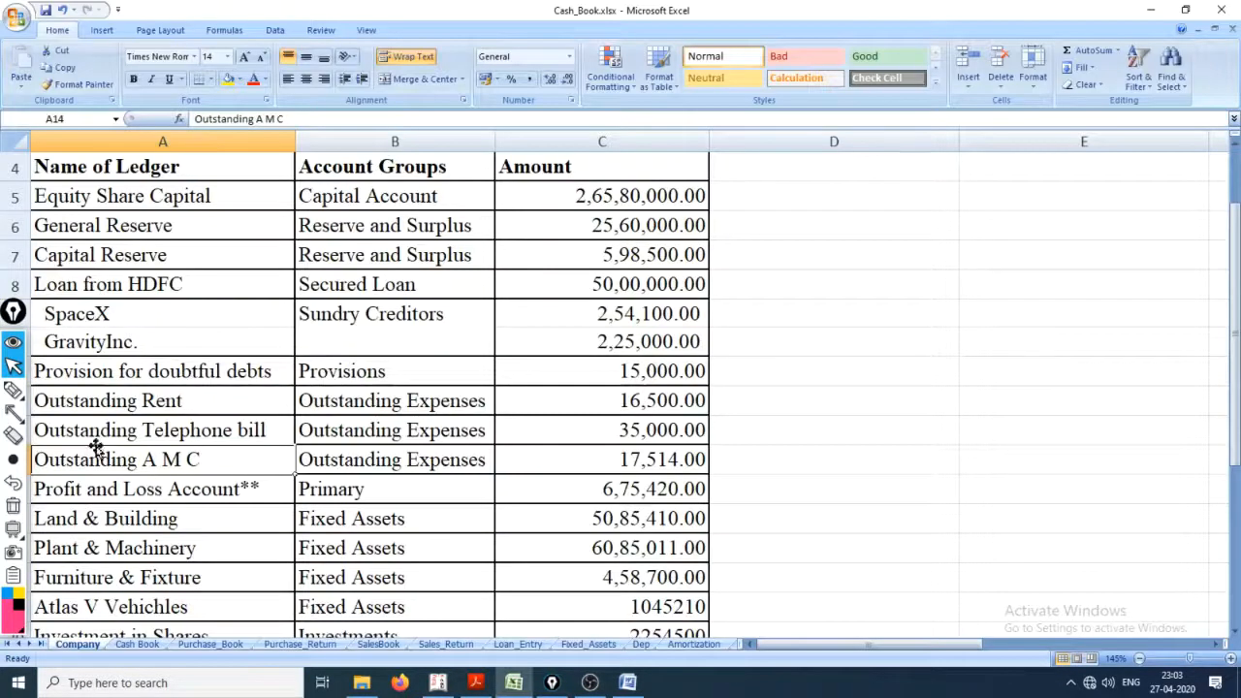
click(119, 493)
scroll(217, 498, down, 2)
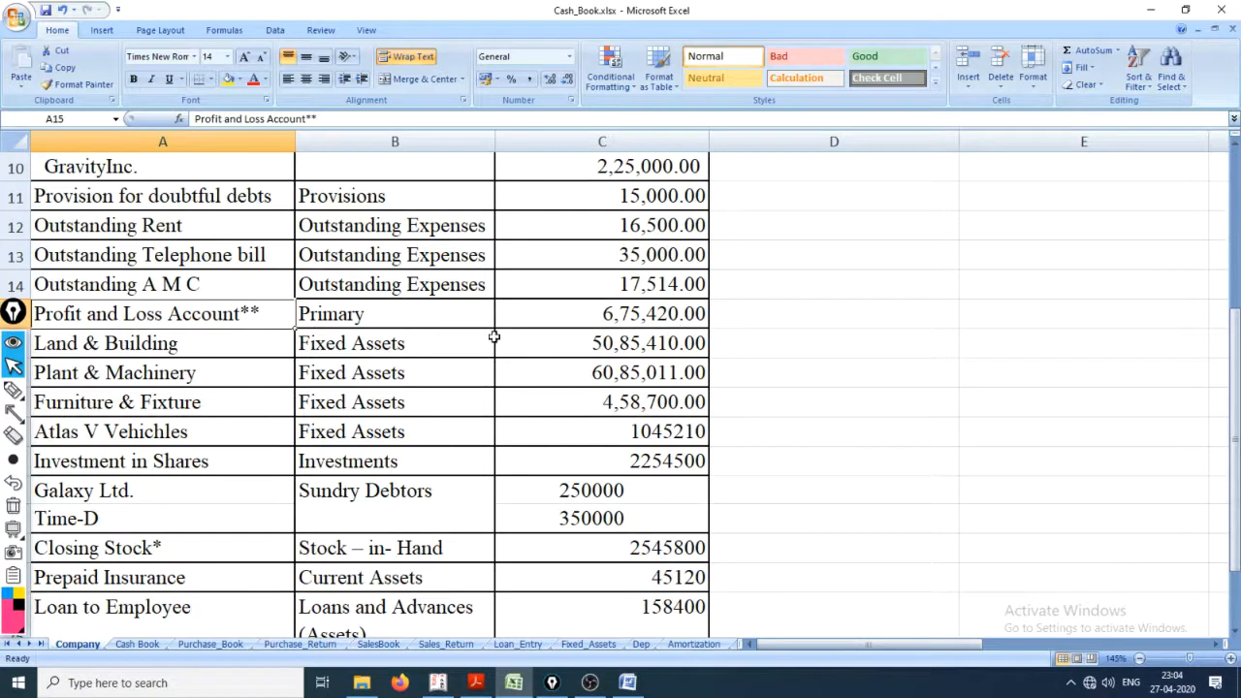
Step: Return to Tally, abandon the blank ledger form and open the existing Profit & Loss A/c ledger for alteration
key(alt+Tab)
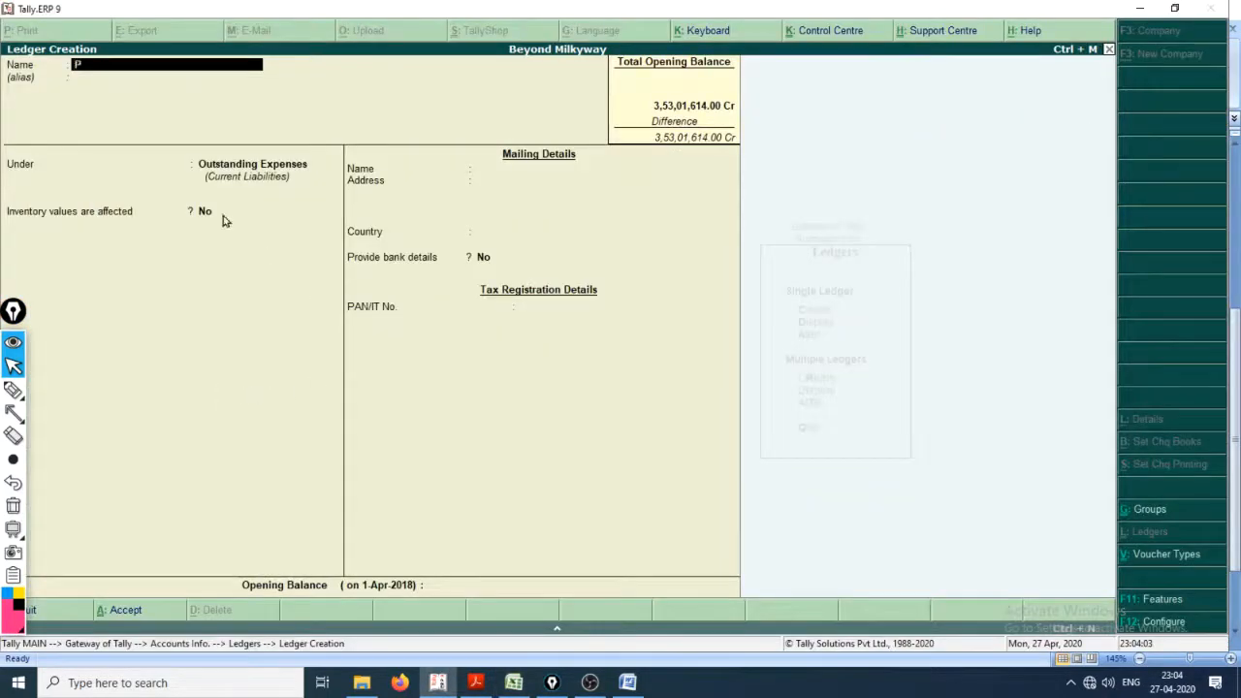
key(BackSpace)
key(Escape)
key(Return)
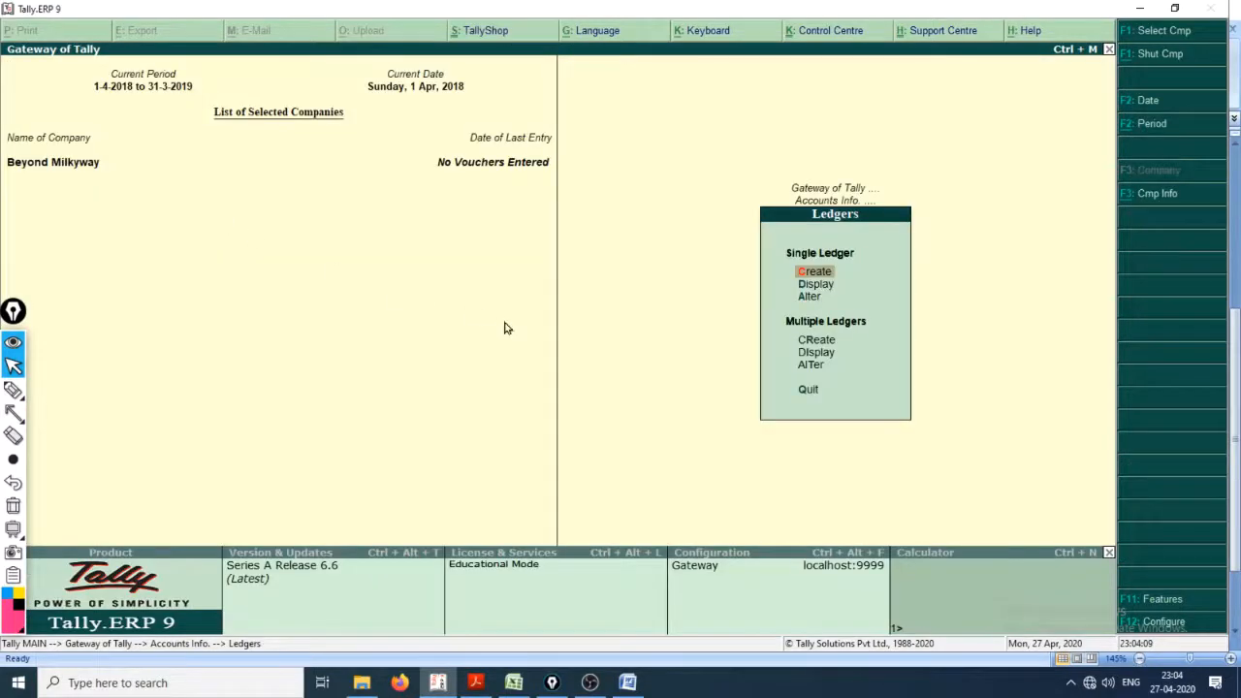
key(Down)
key(Down)
key(Return)
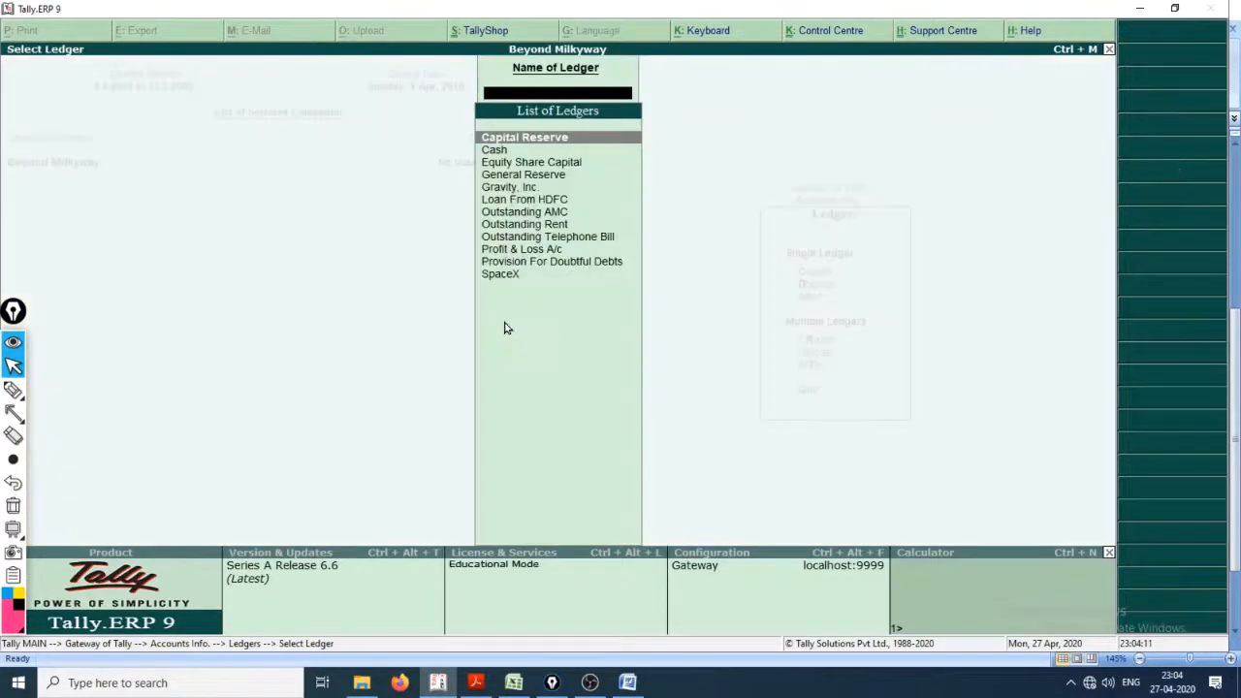
key(Down)
key(Down)
key(Down)
key(Down)
key(Down)
key(Down)
key(Down)
key(Down)
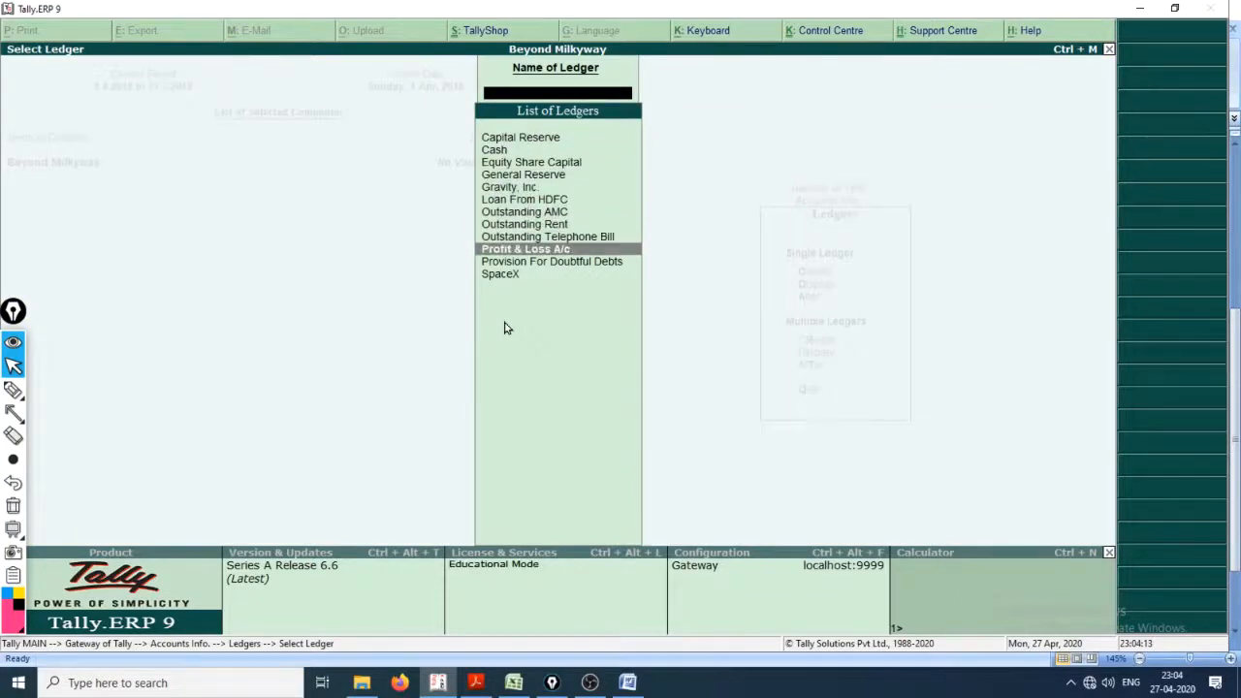
key(Return)
key(Return)
key(Return)
key(Return)
key(Return)
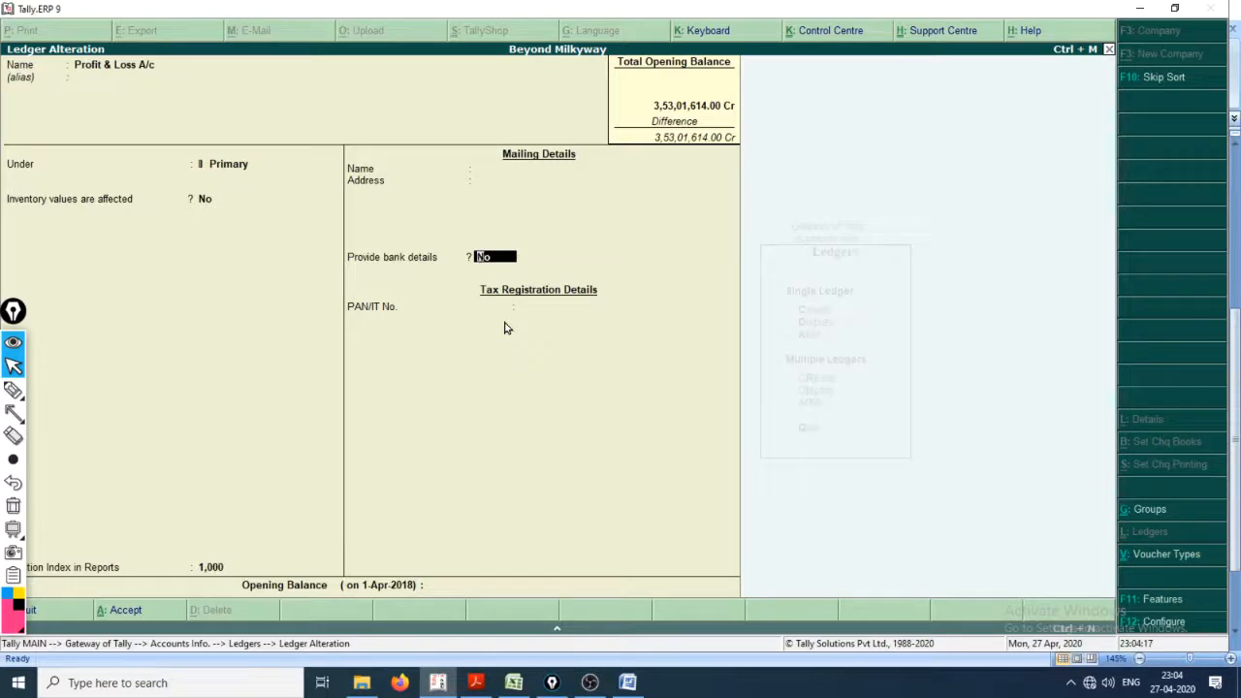
Step: Set the Profit & Loss A/c opening balance to 675420 Cr as listed in the workbook and save the ledger
key(Return)
key(alt+Tab)
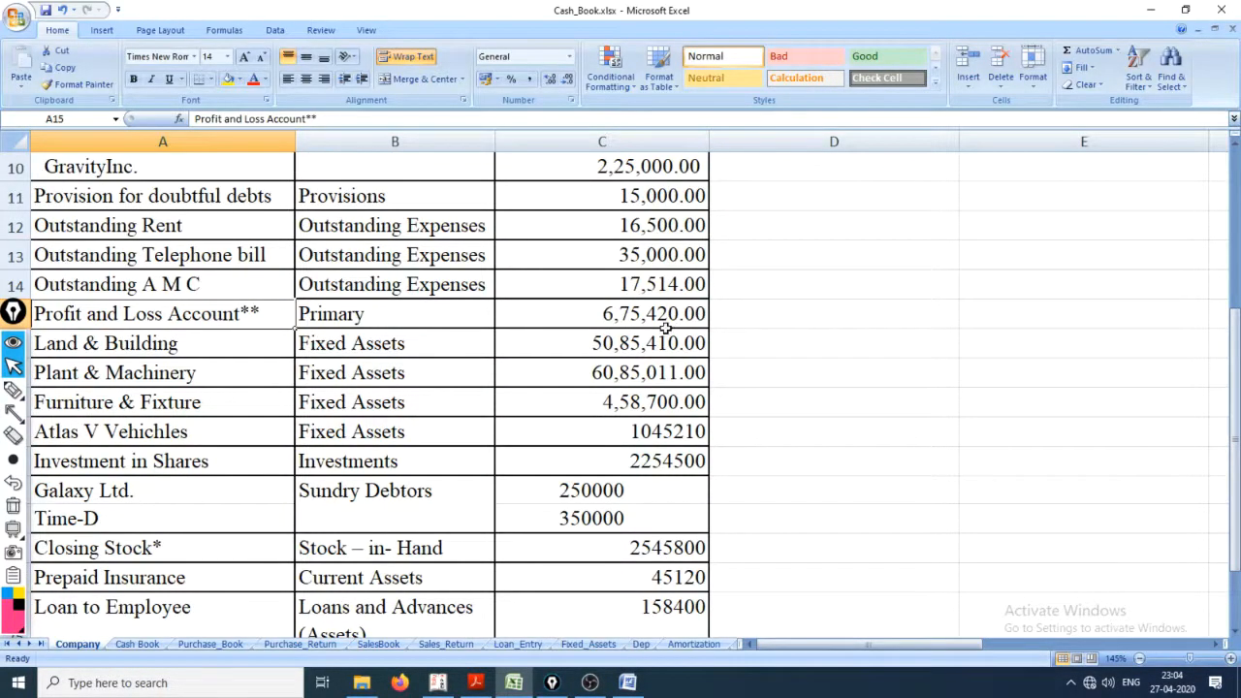
key(alt+Tab)
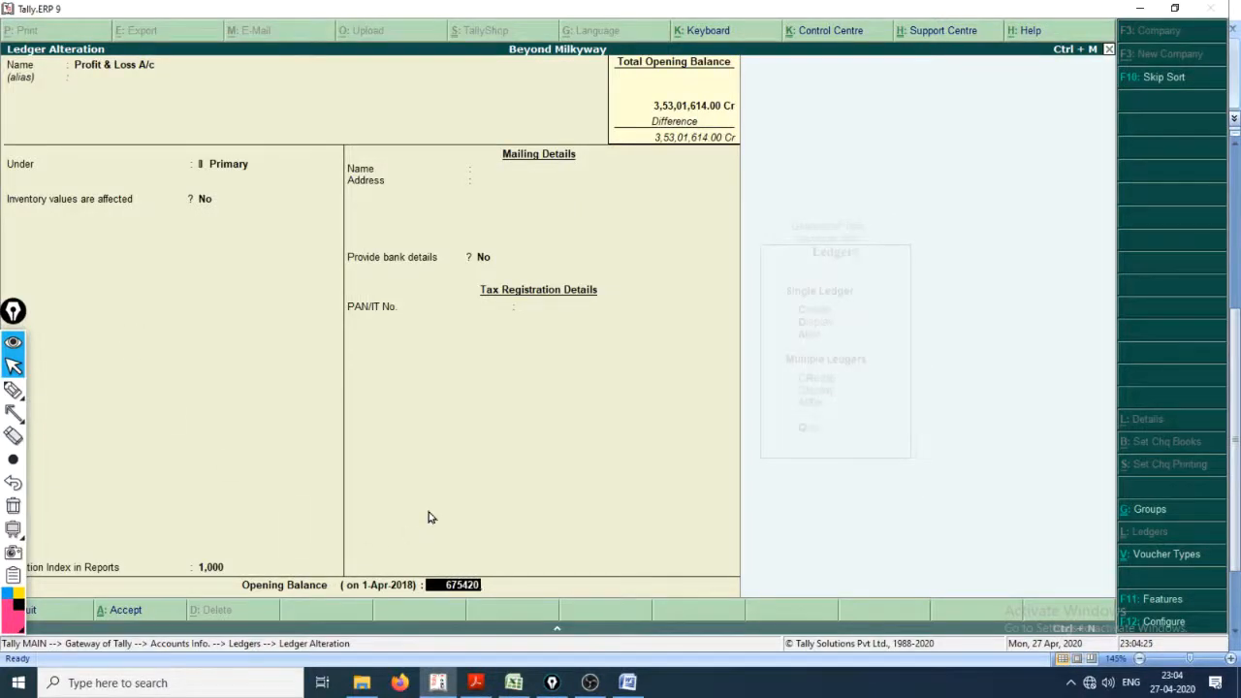
key(Return)
key(Return)
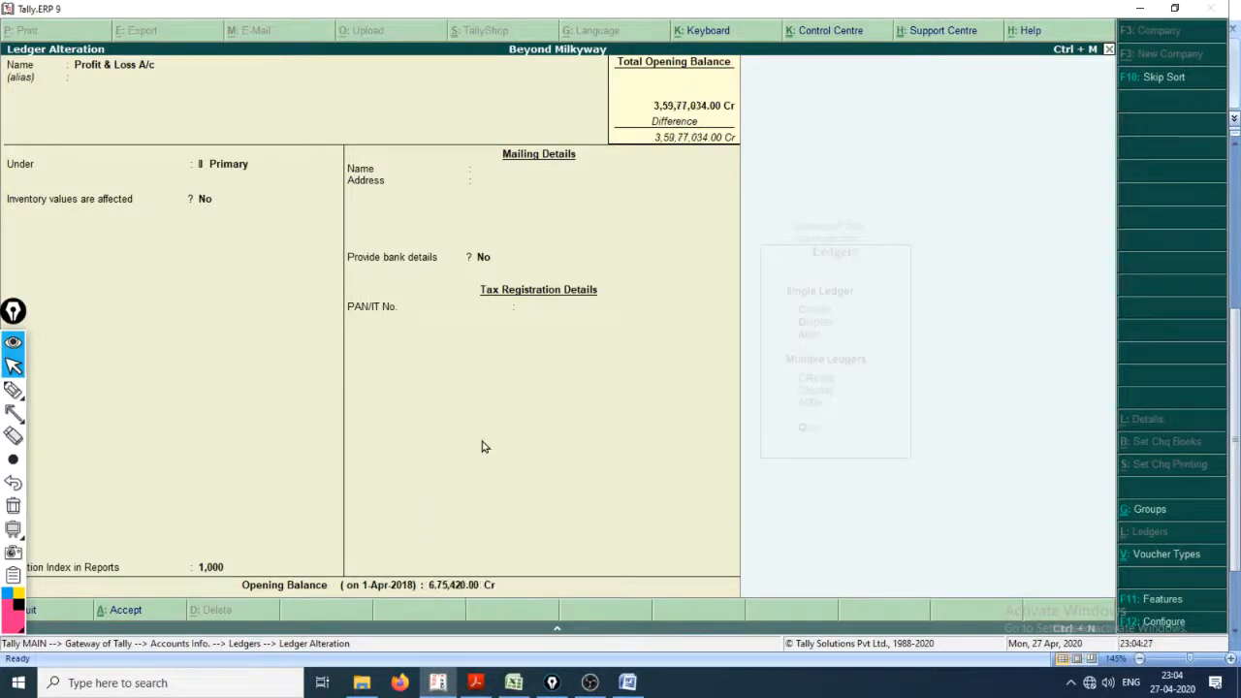
key(Return)
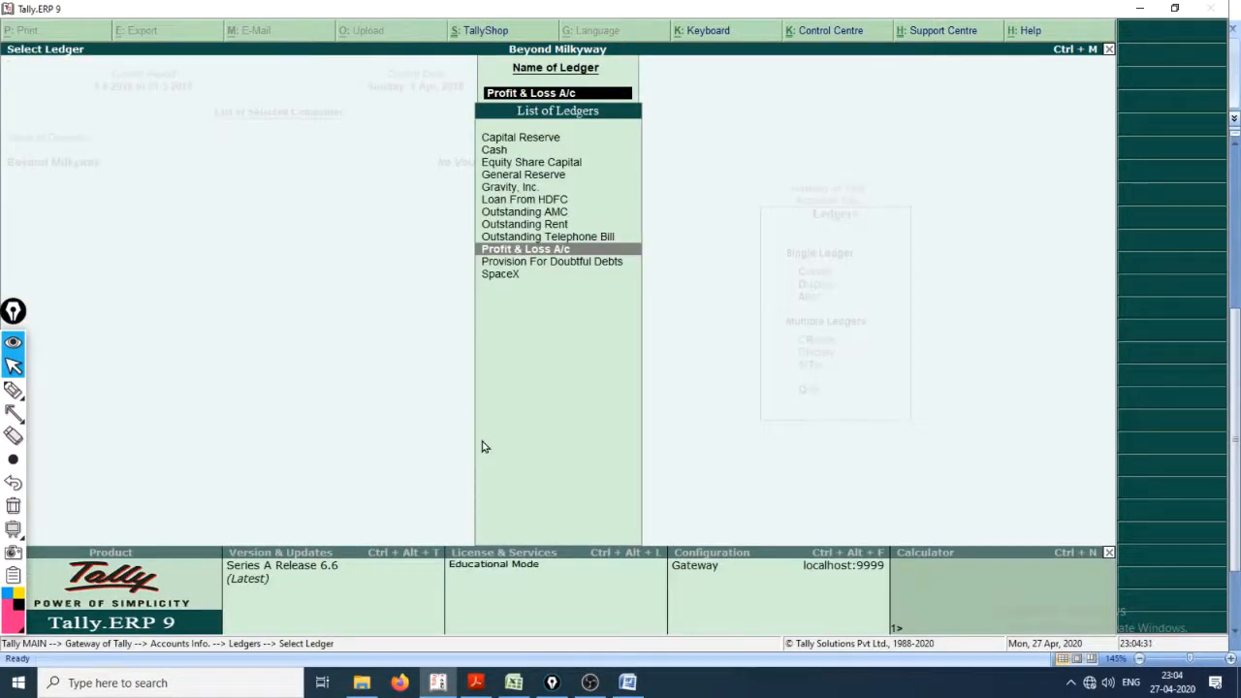
Step: Leave ledger alteration and open a blank form for creating a single ledger
key(Escape)
key(Escape)
key(Up)
key(Up)
key(Return)
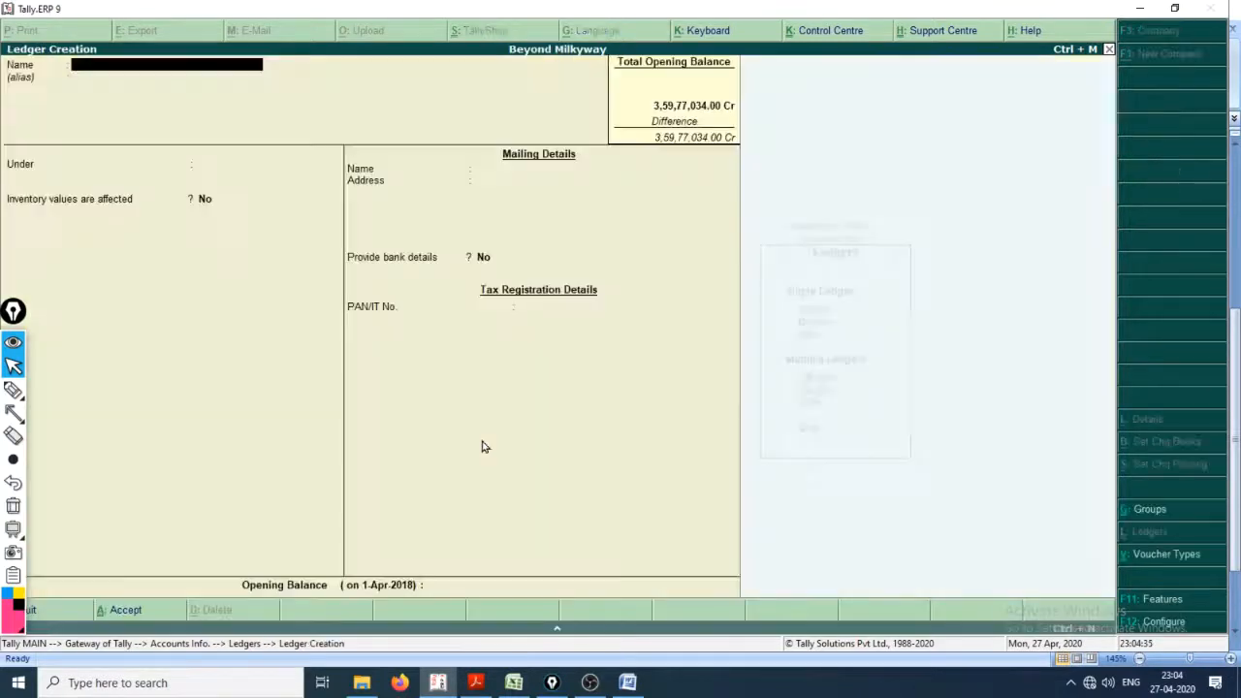
Step: Look up the entry below Profit and Loss Account** in the workbook and name the new Tally ledger Land & Building
key(alt+Tab)
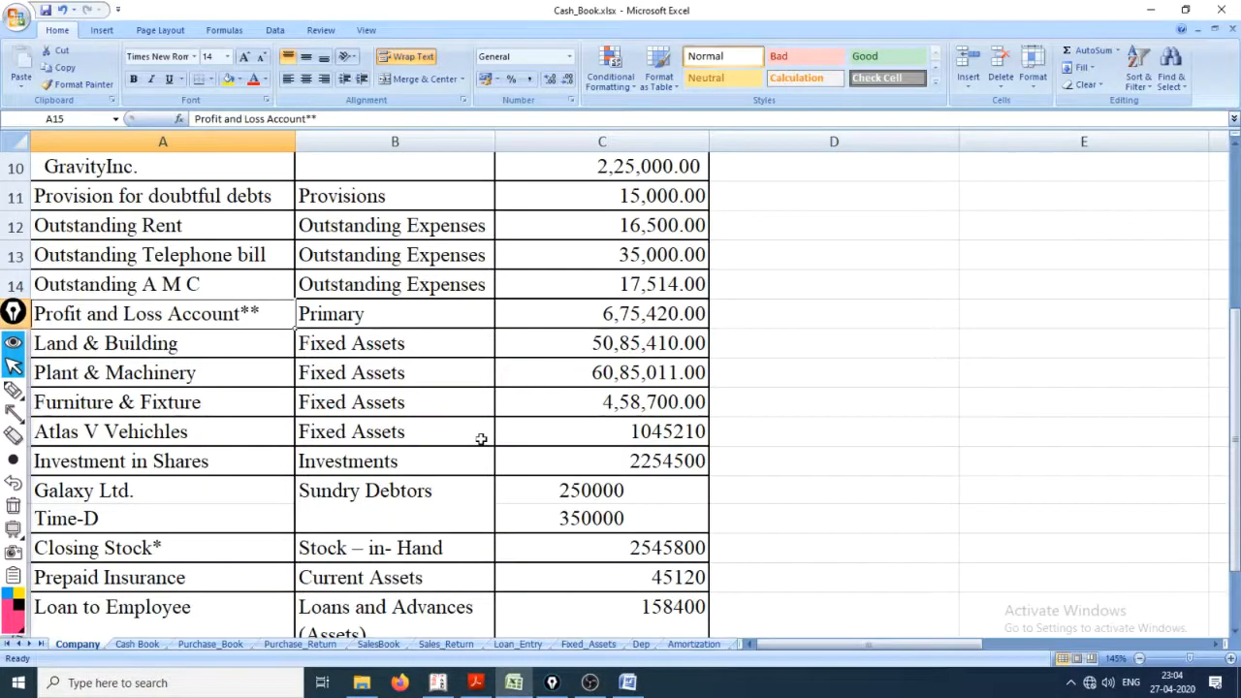
click(73, 351)
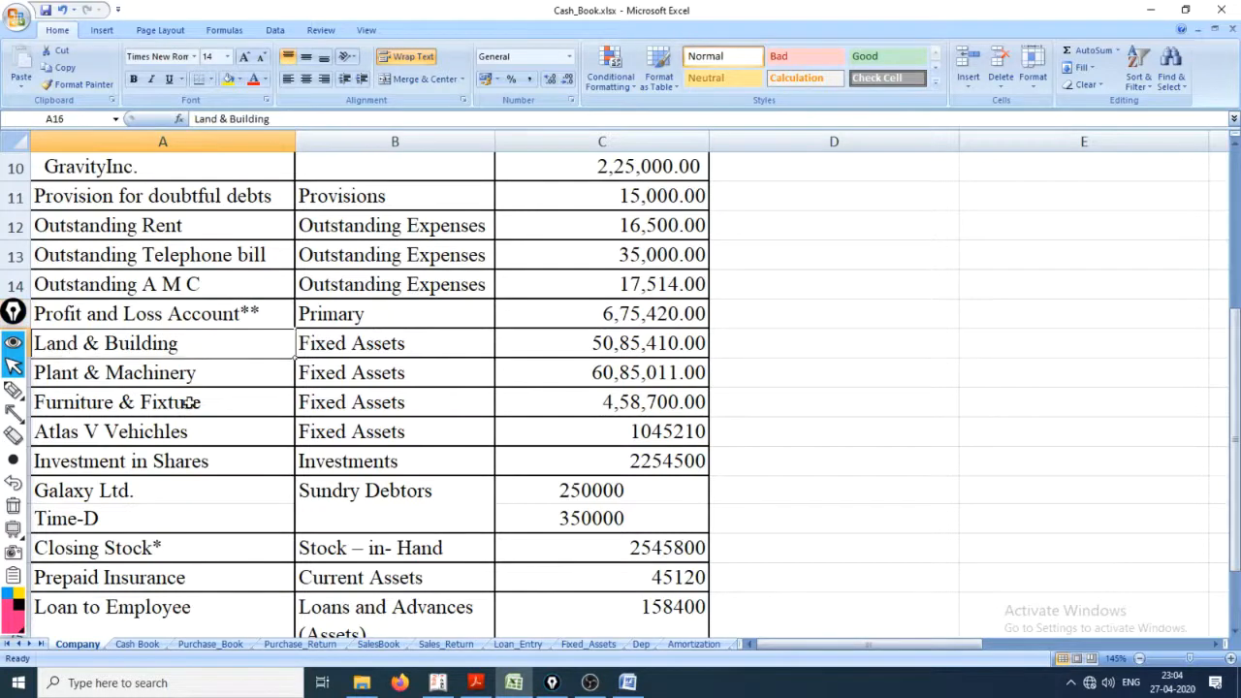
click(151, 315)
click(165, 342)
key(alt+Tab)
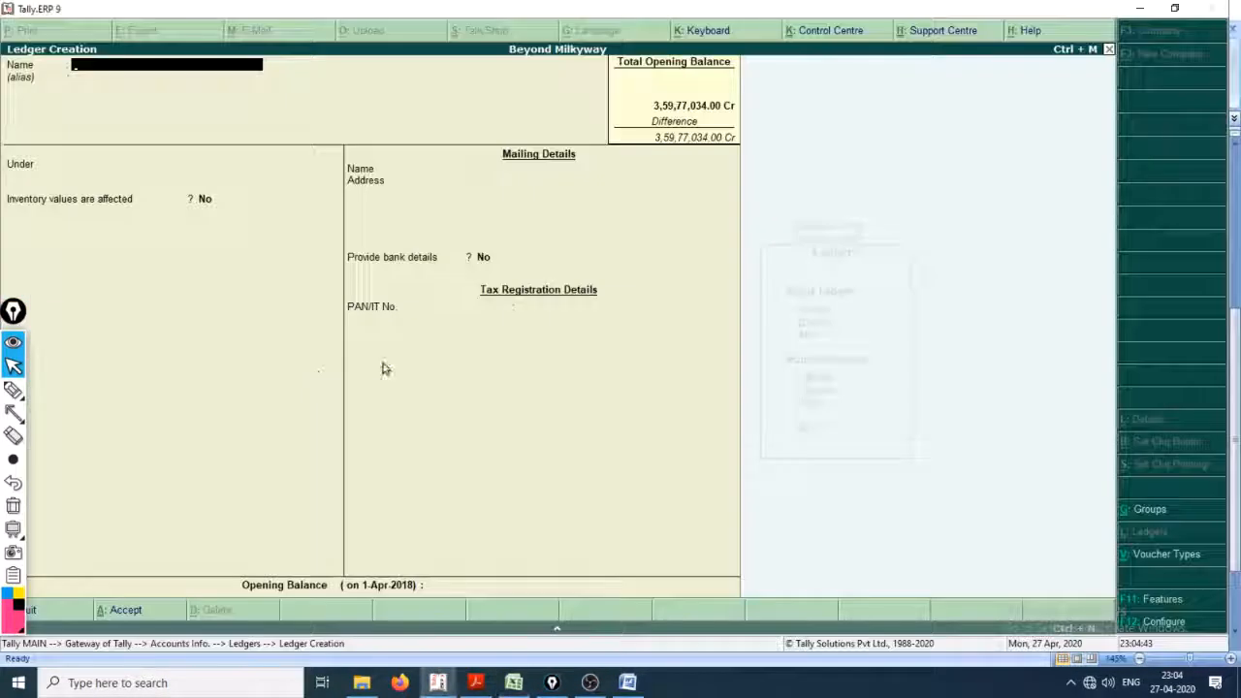
text(Land & Building)
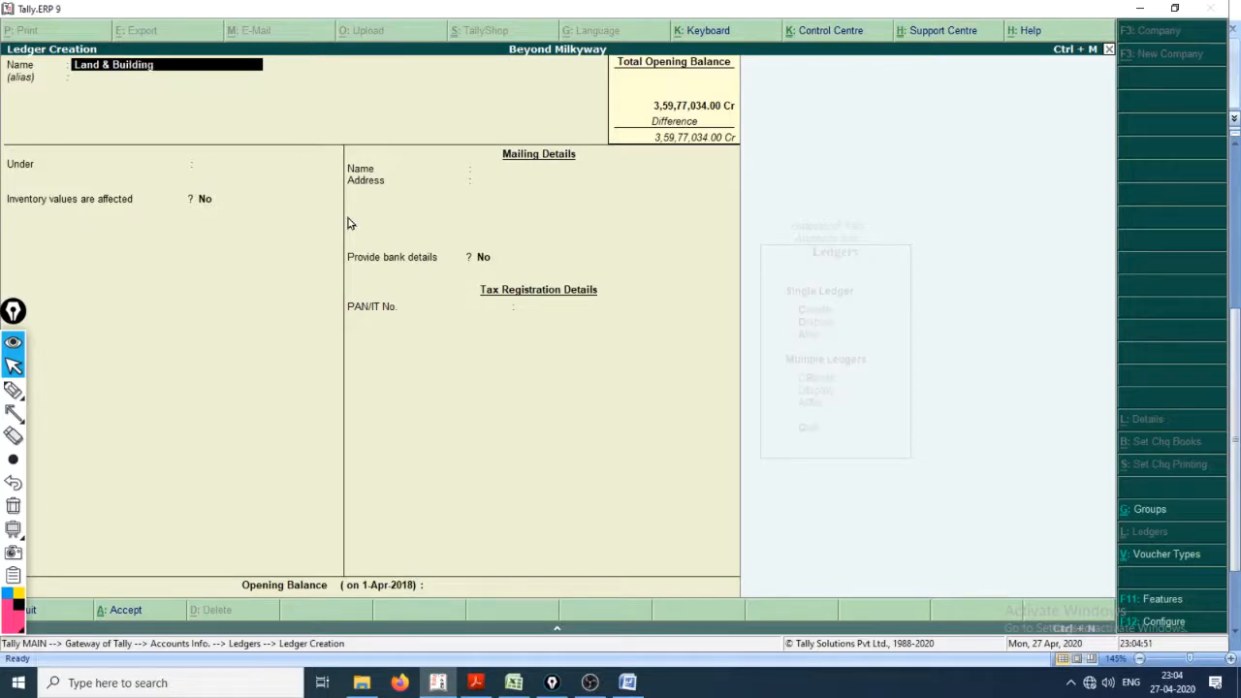
key(Return)
Step: Place the Land & Building ledger under the Fixed Assets group and keep its default inventory and mailing settings
key(alt+Tab)
key(alt+Tab)
text(Fix)
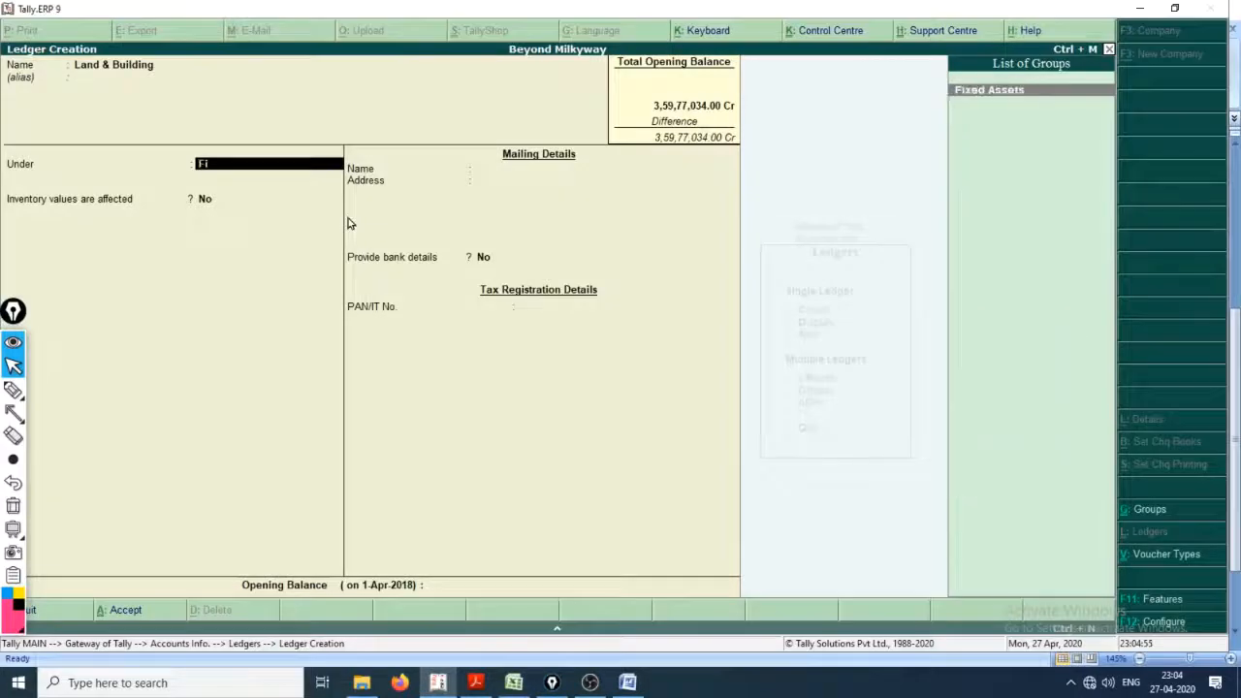
key(Return)
key(Return)
key(Return)
key(Return)
key(Return)
key(Return)
key(Return)
key(Return)
key(Return)
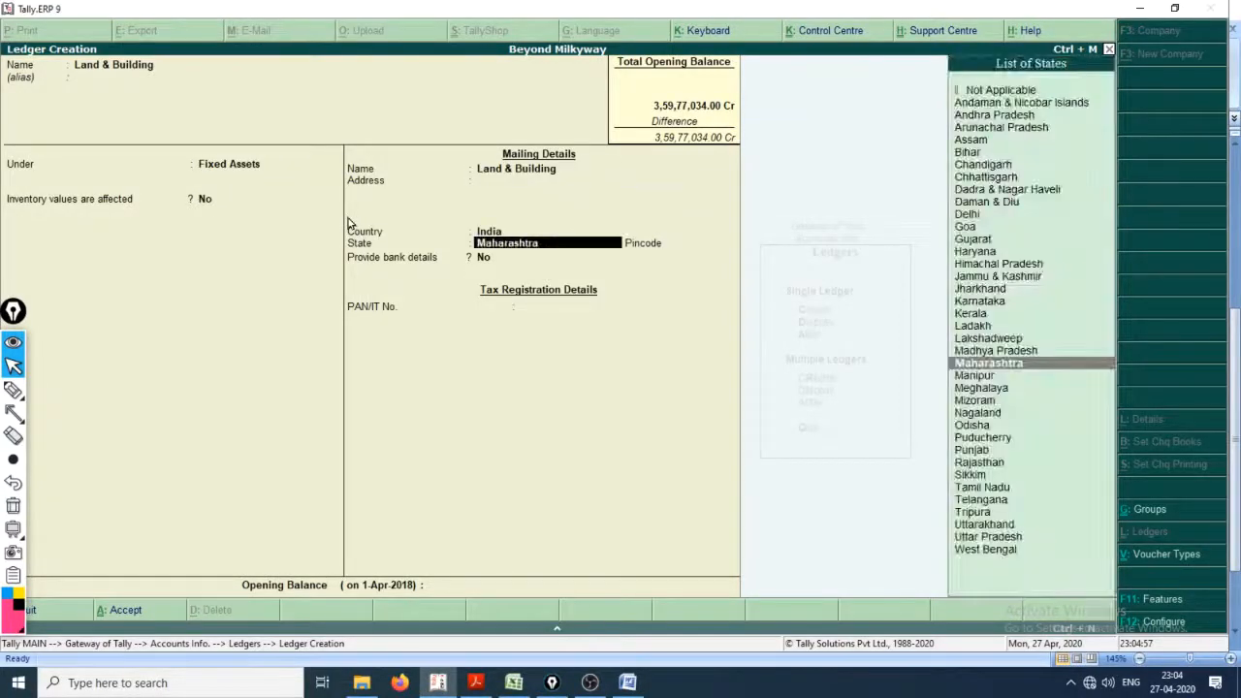
Step: Look up the Land & Building amount in the Cash_Book workbook and enter an opening balance of 50,85,410 in Tally
key(alt+Tab)
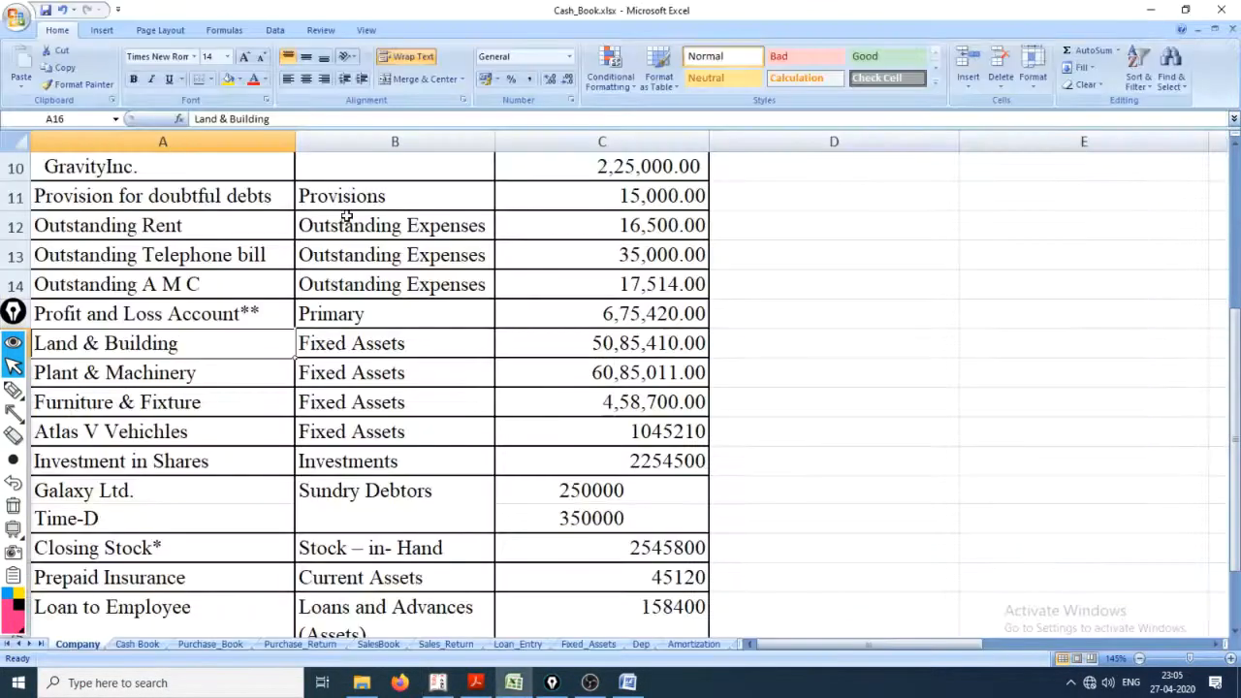
key(Right)
key(Right)
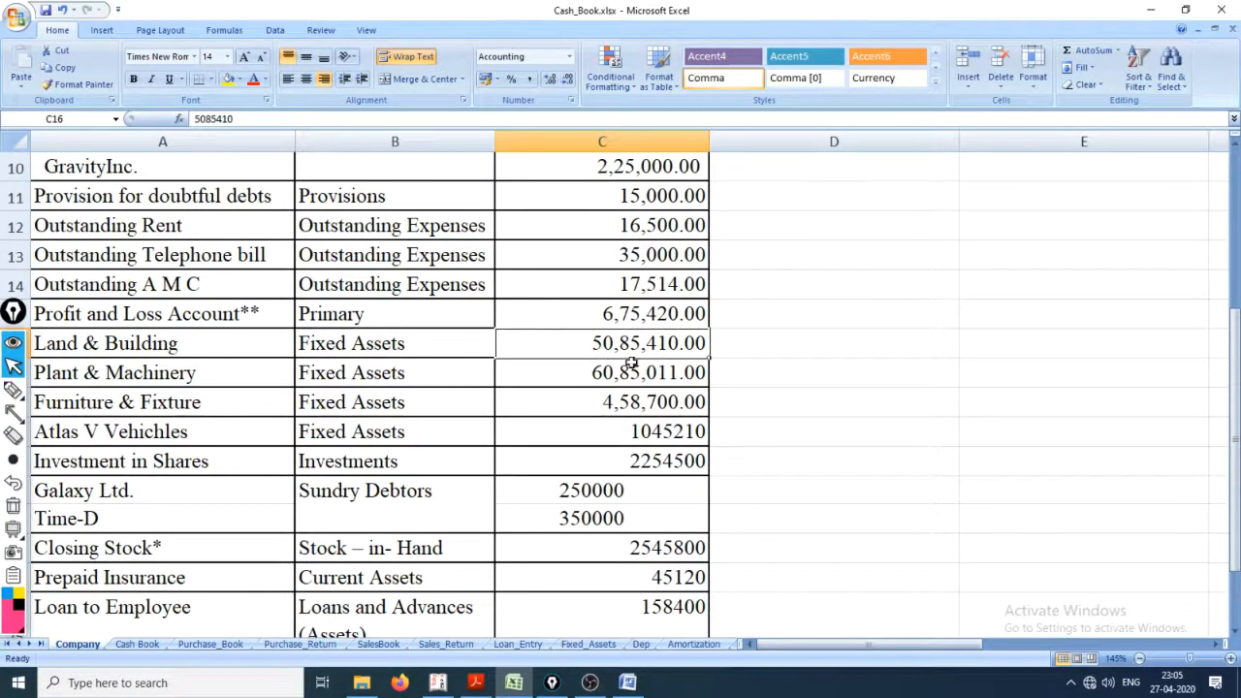
key(alt+Tab)
text(5)
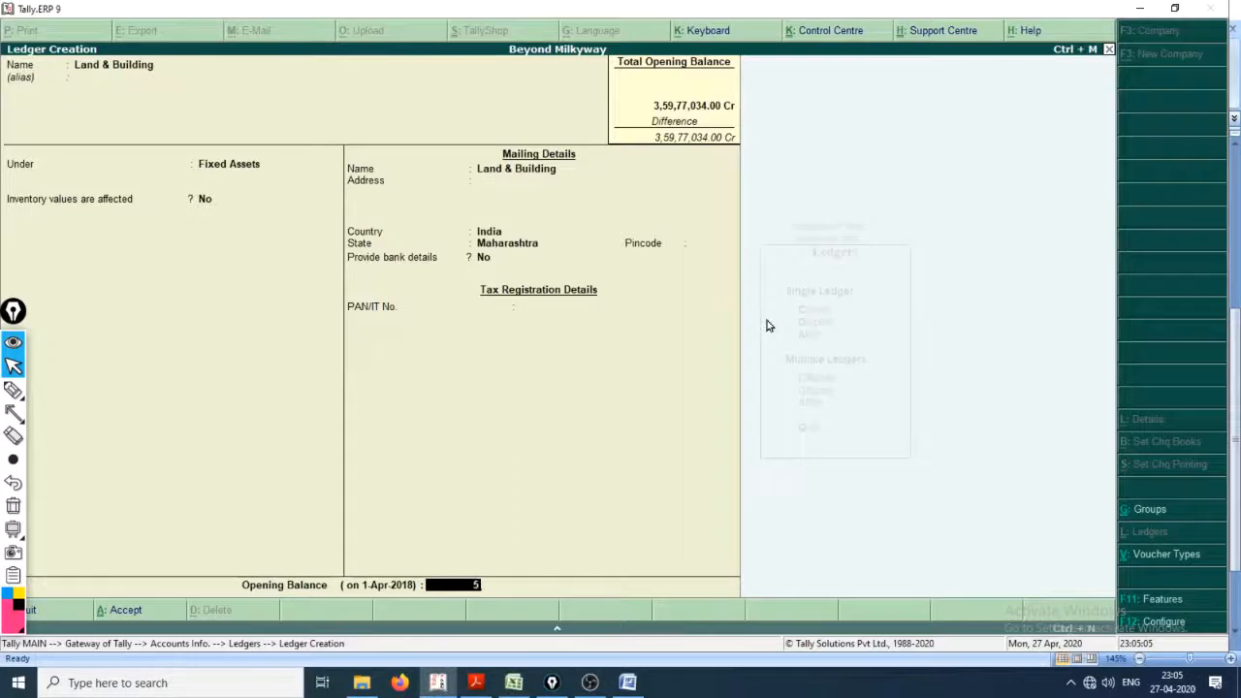
text(0,85,410)
key(Return)
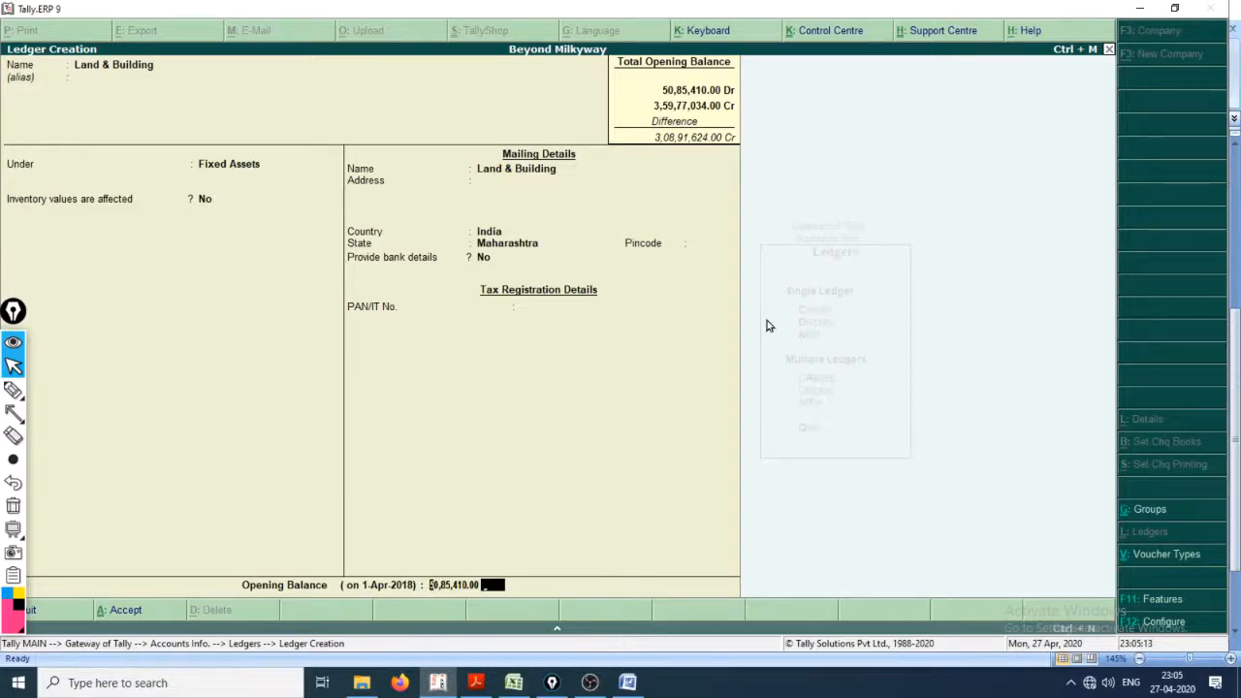
Step: Clear the opening balance of the Land & Building ledger to 0
key(BackSpace)
key(Delete)
key(Delete)
key(Delete)
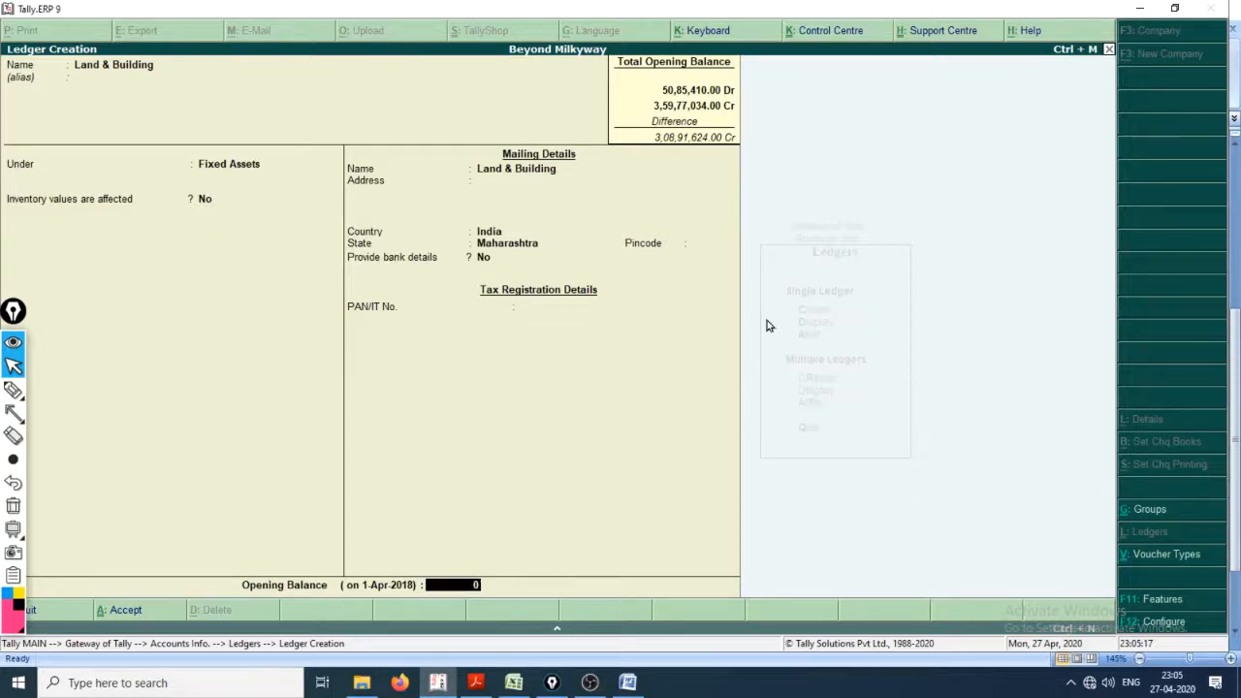
key(Return)
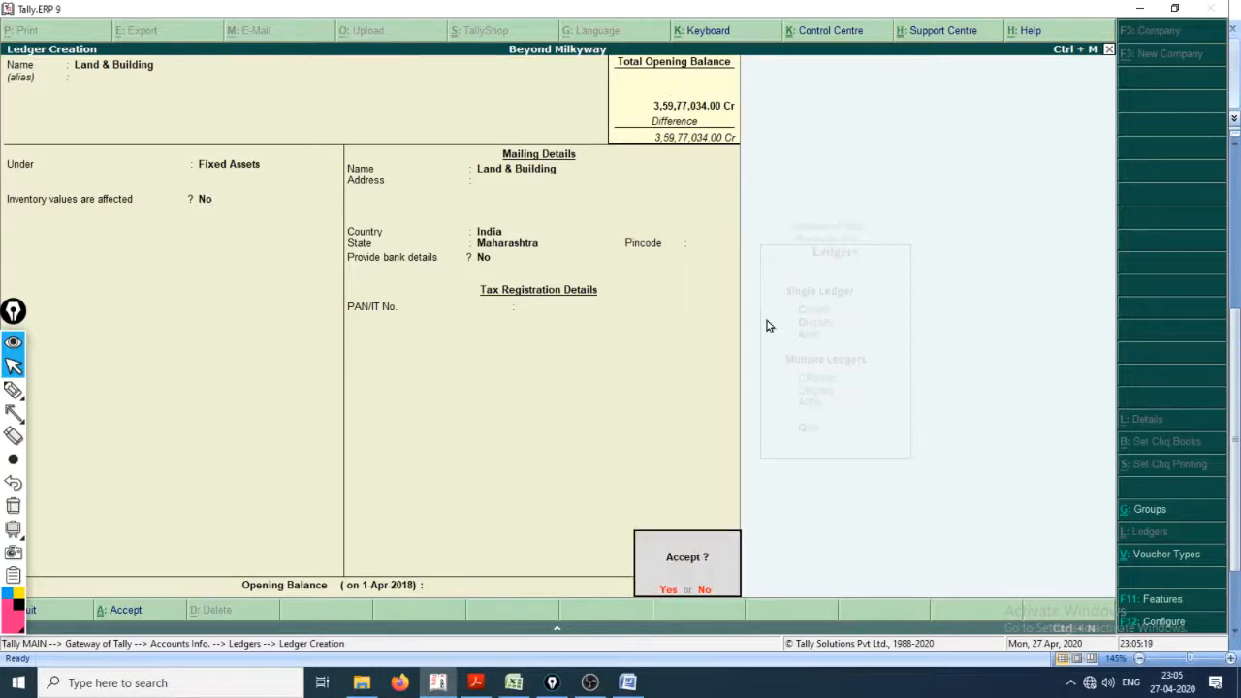
Step: Decline saving the Land & Building ledger and go through its unchanged fields again towards the opening balance
key(n)
key(Return)
key(Return)
key(Return)
key(Return)
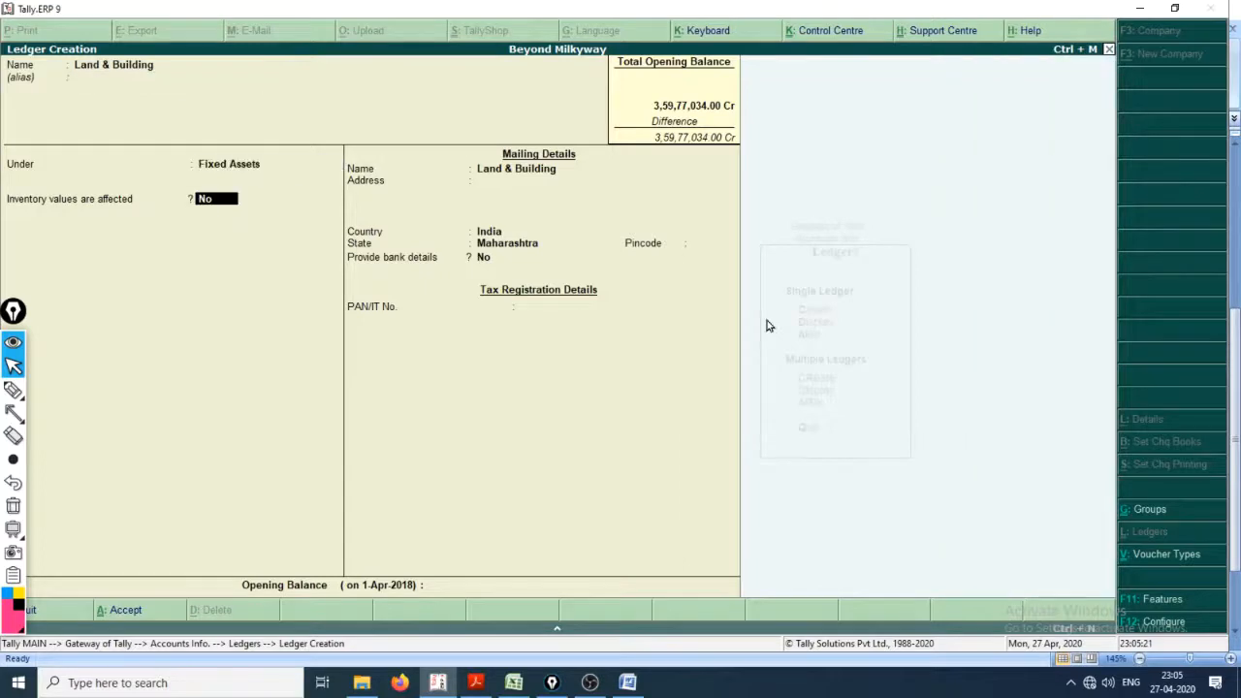
key(Return)
key(Return)
key(Return)
key(Return)
key(Return)
key(Return)
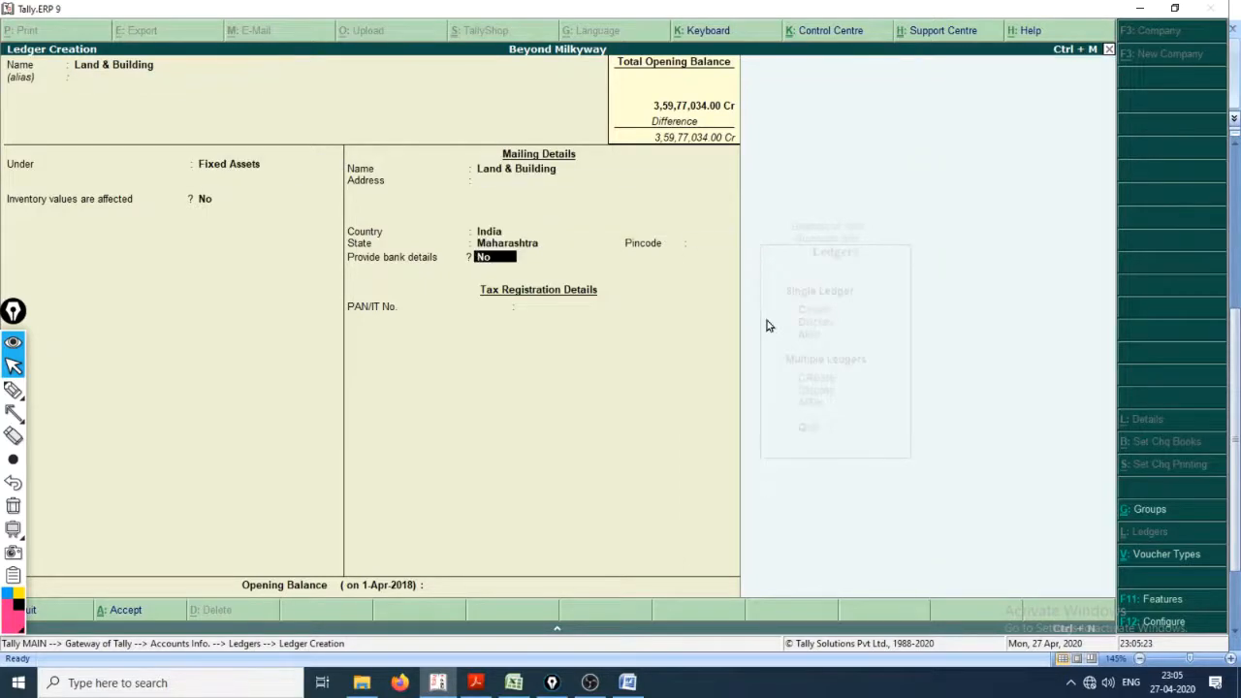
key(Return)
Step: Check the Land & Building amount in the workbook and set the Tally ledger's opening balance to 5085410
key(alt+Tab)
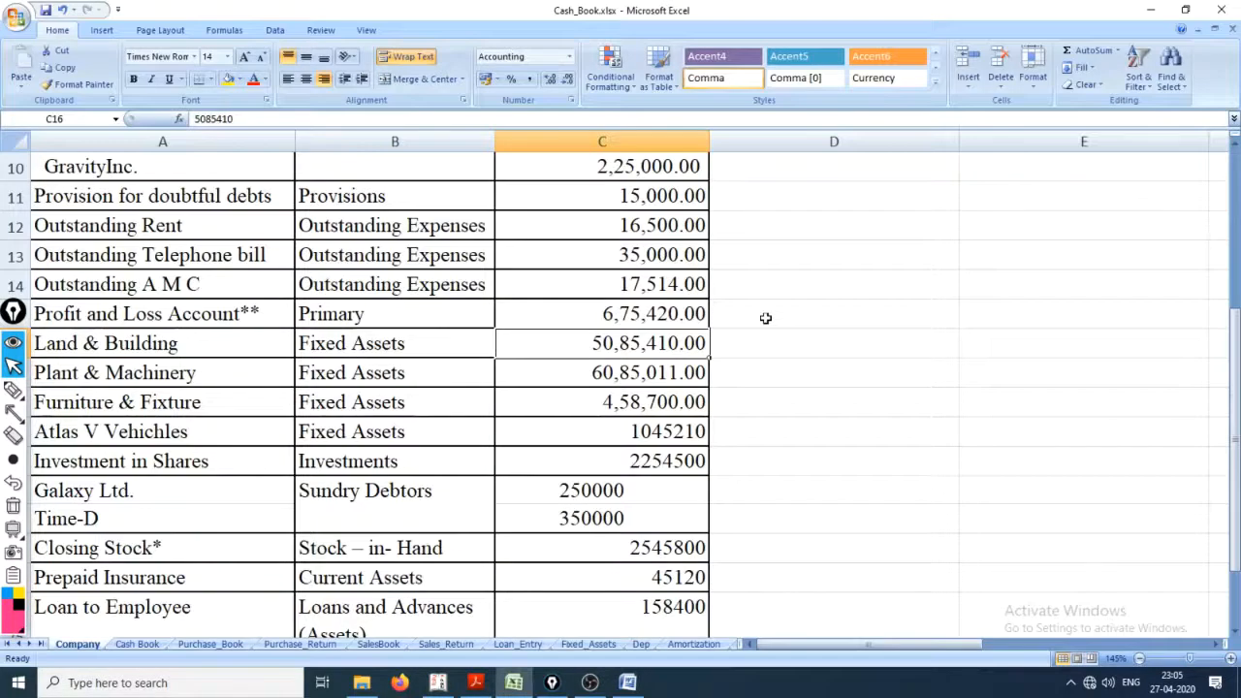
key(alt+Tab)
text(5085410)
key(alt+Tab)
key(alt+Tab)
Step: Mark the Total Opening Balance credit figure and underline the Land & Building name with the annotation pen
click(13, 389)
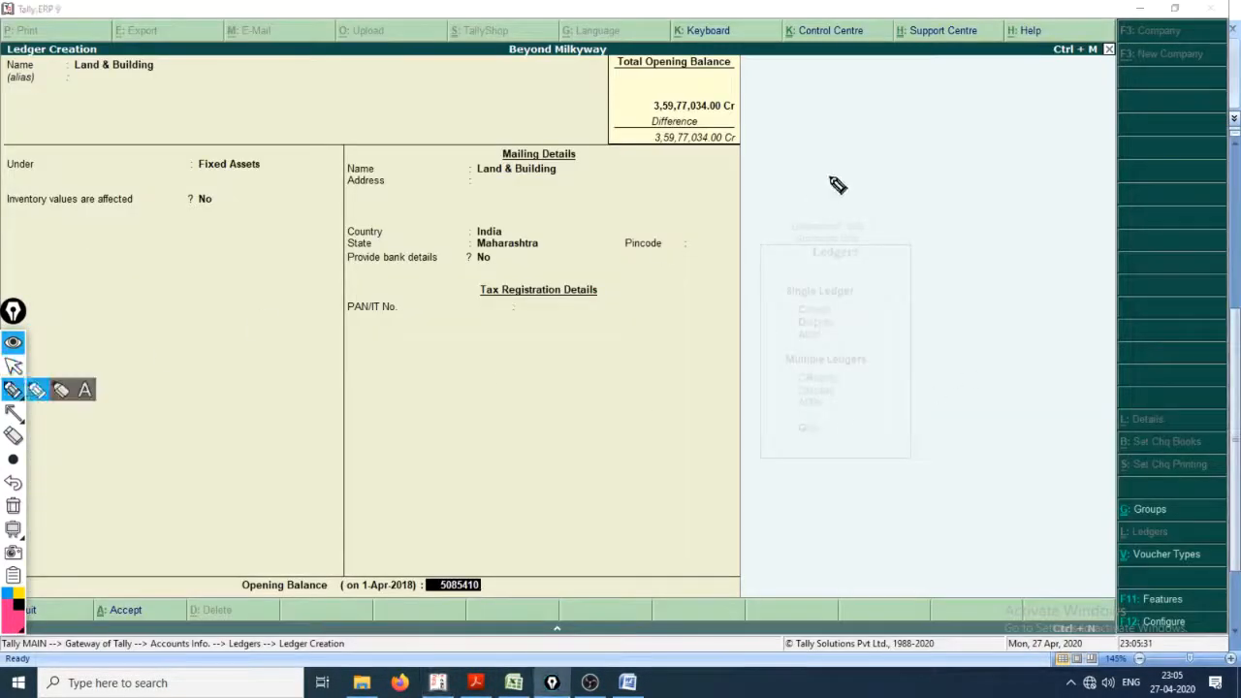
mouse_move(700, 111)
mouse_down()
mouse_move(745, 112)
mouse_move(743, 78)
mouse_move(755, 73)
mouse_move(779, 108)
mouse_up()
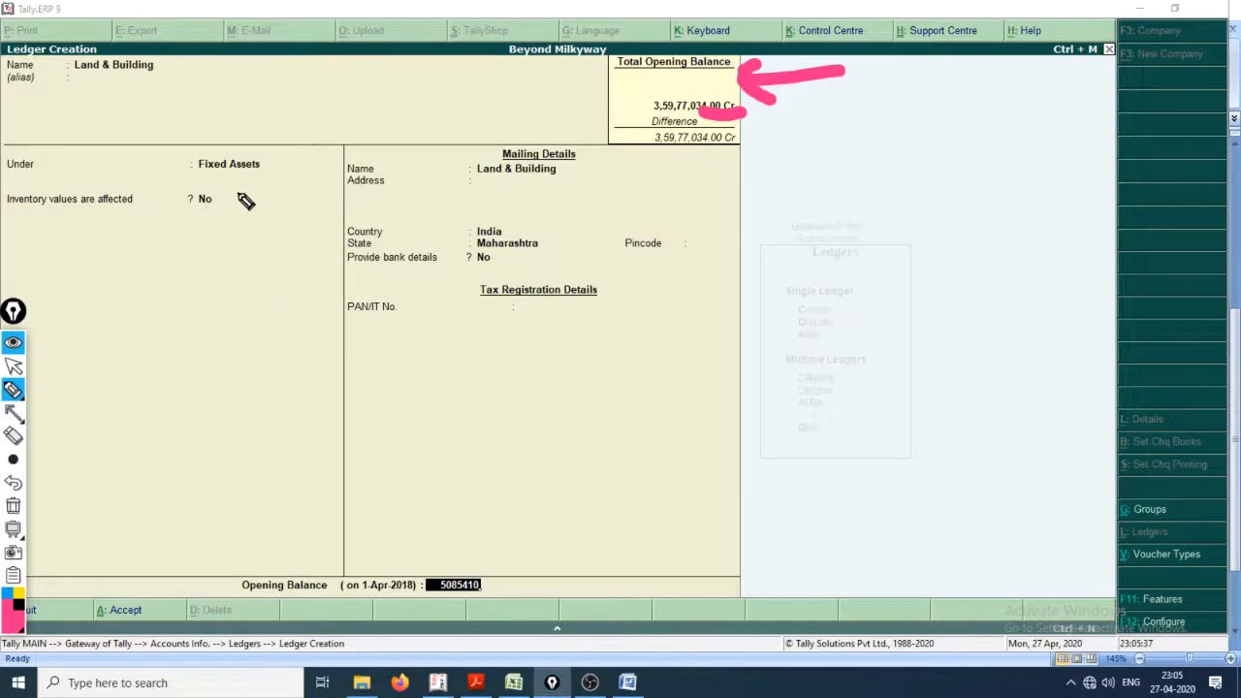
drag(100, 84, 141, 85)
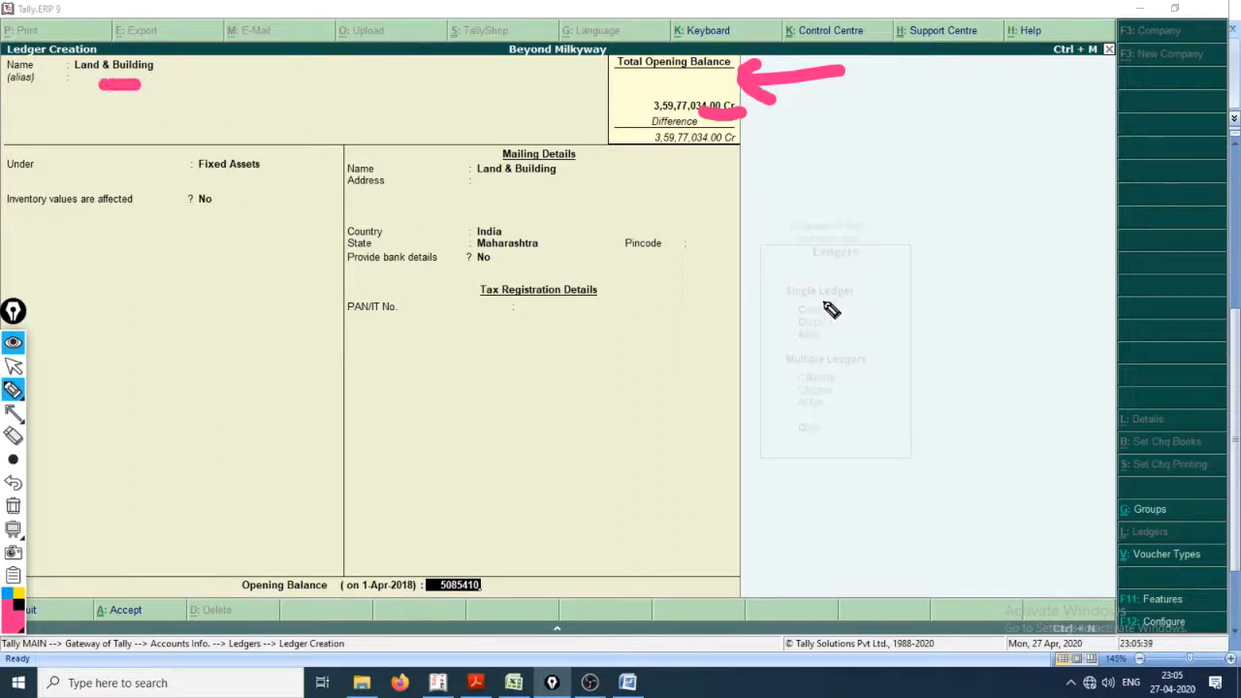
Step: Sketch a T-account beside the form with the annotation pen, its sides headed LC and A and holding the numerals II and I
drag(737, 272, 968, 268)
drag(852, 276, 866, 448)
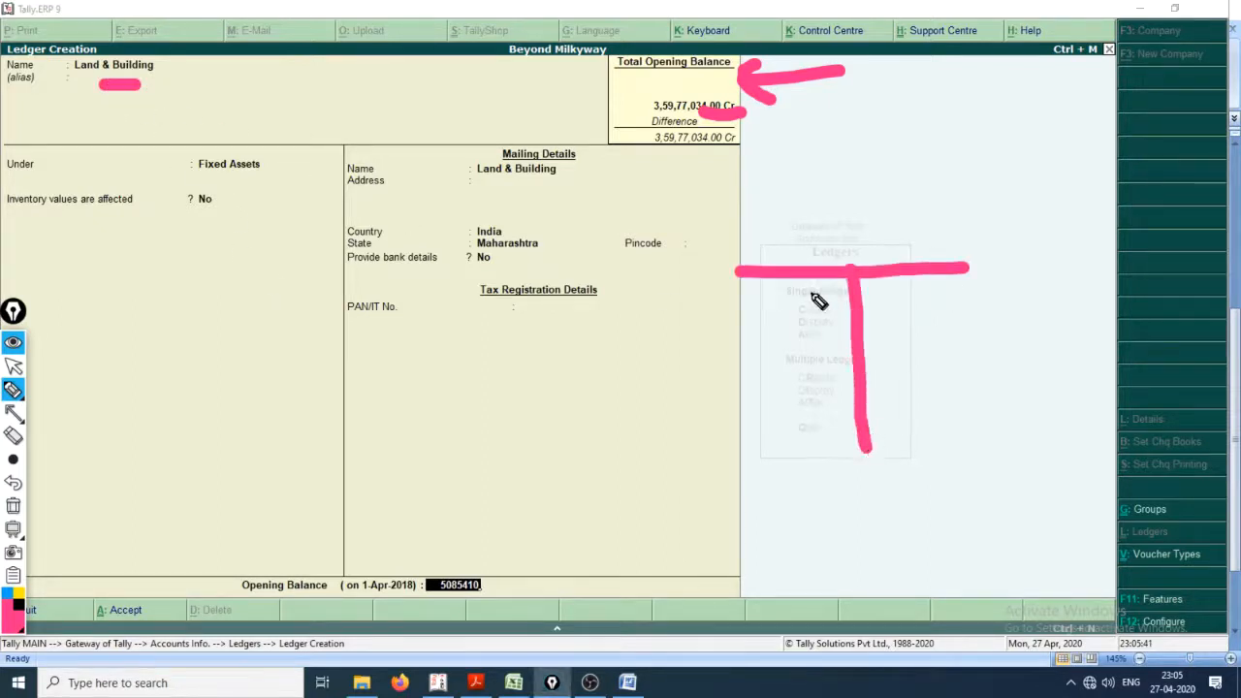
drag(749, 222, 768, 254)
mouse_move(759, 298)
mouse_down()
mouse_move(759, 398)
mouse_move(783, 398)
mouse_move(787, 291)
mouse_up()
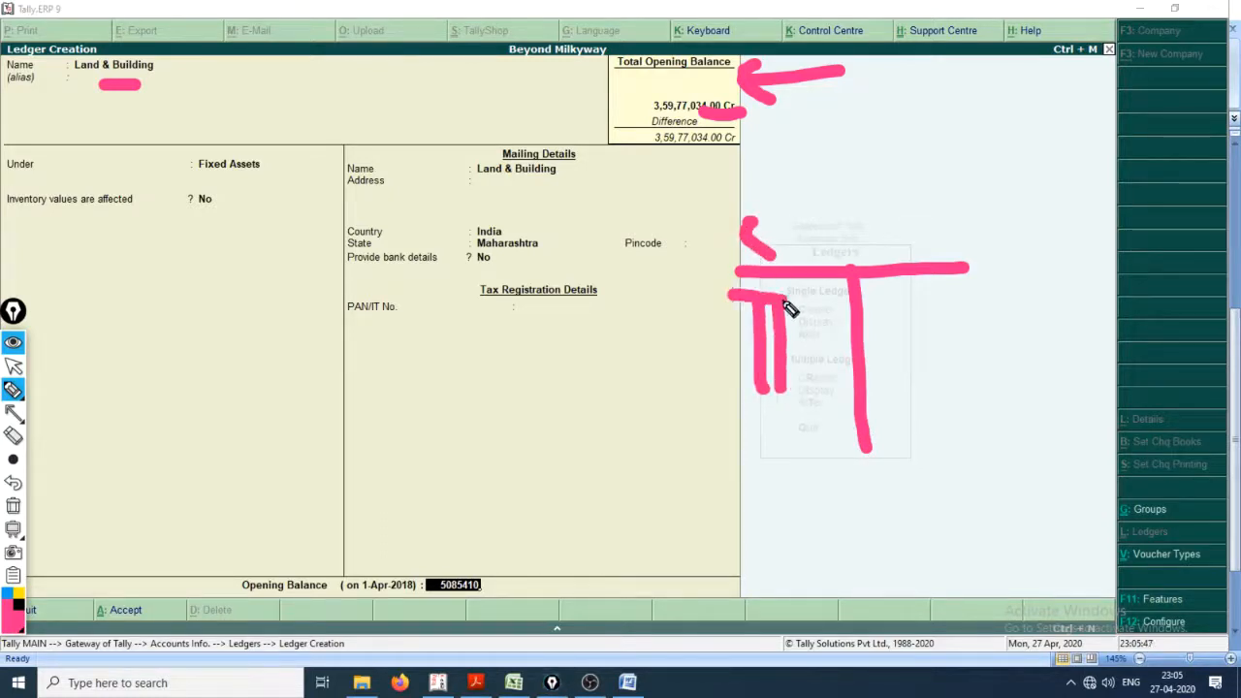
drag(737, 397, 801, 397)
mouse_move(908, 301)
mouse_down()
mouse_move(1009, 301)
mouse_move(977, 381)
mouse_up()
mouse_move(980, 380)
mouse_down()
mouse_move(919, 386)
mouse_move(1007, 384)
mouse_up()
drag(960, 262, 1028, 262)
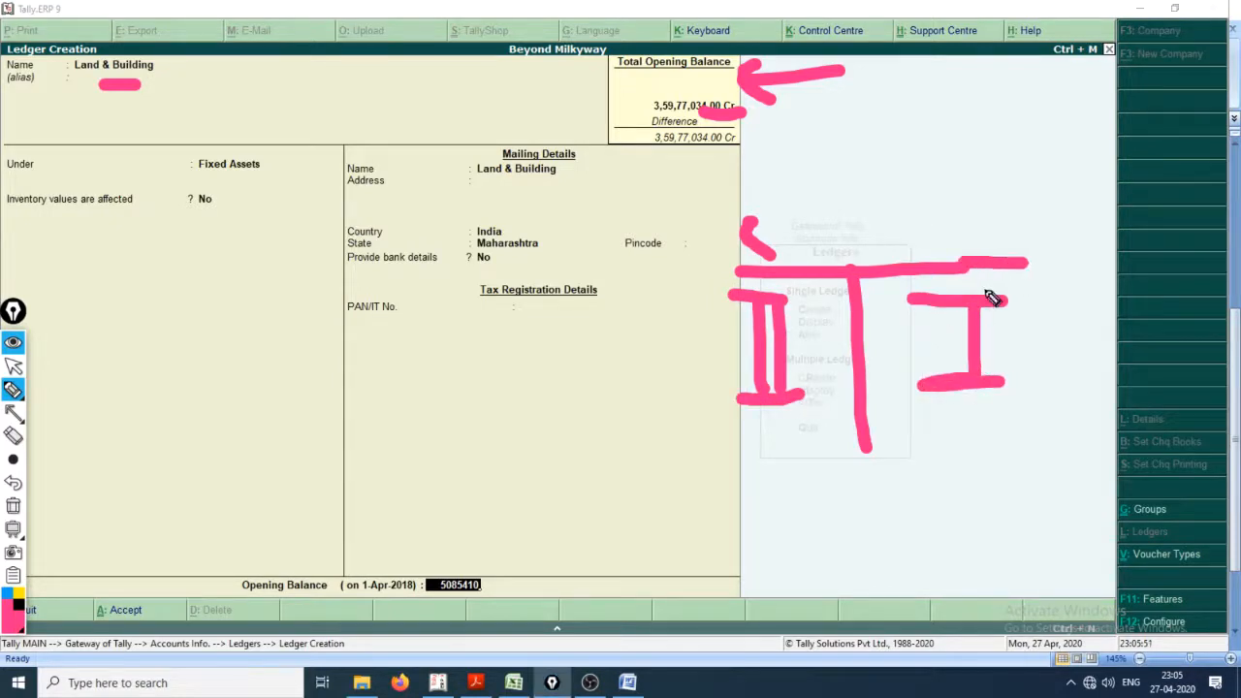
mouse_move(759, 194)
mouse_down()
mouse_move(763, 254)
mouse_move(798, 239)
mouse_move(853, 243)
mouse_up()
mouse_move(945, 219)
mouse_down()
mouse_move(997, 216)
mouse_move(976, 188)
mouse_up()
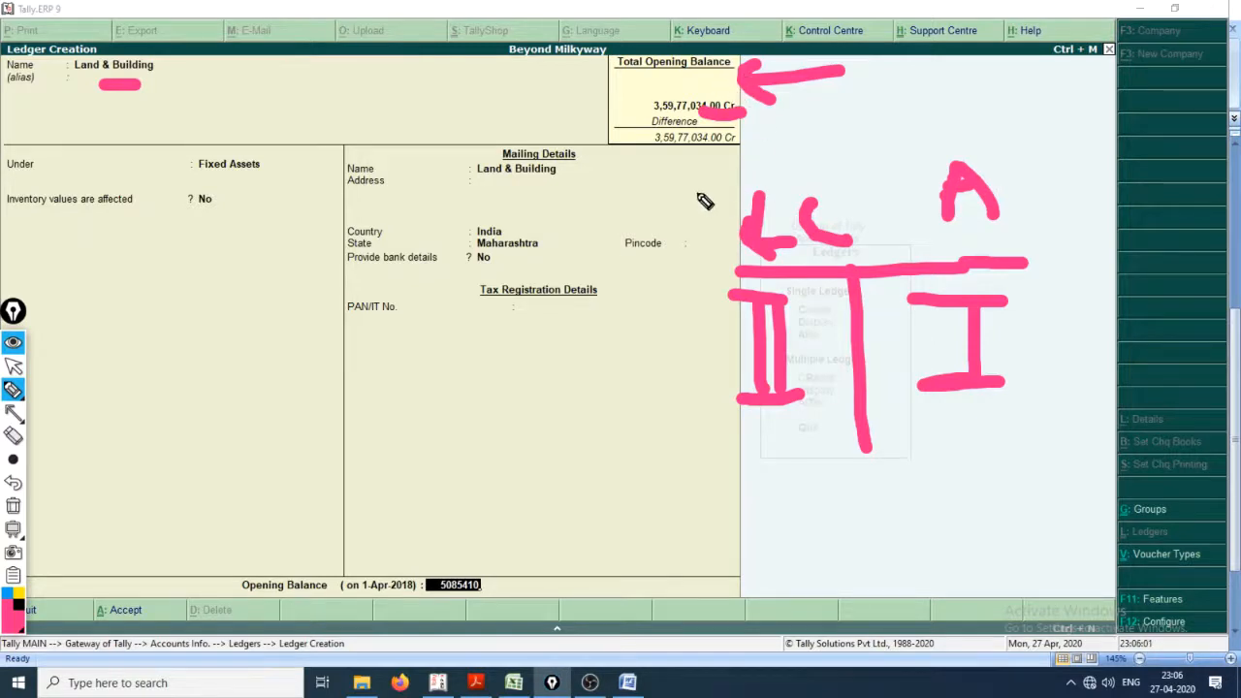
Step: Leave pen mode, keep the 50,85,410 opening balance as Dr and save the Land & Building ledger
key(ctrl+shift+2)
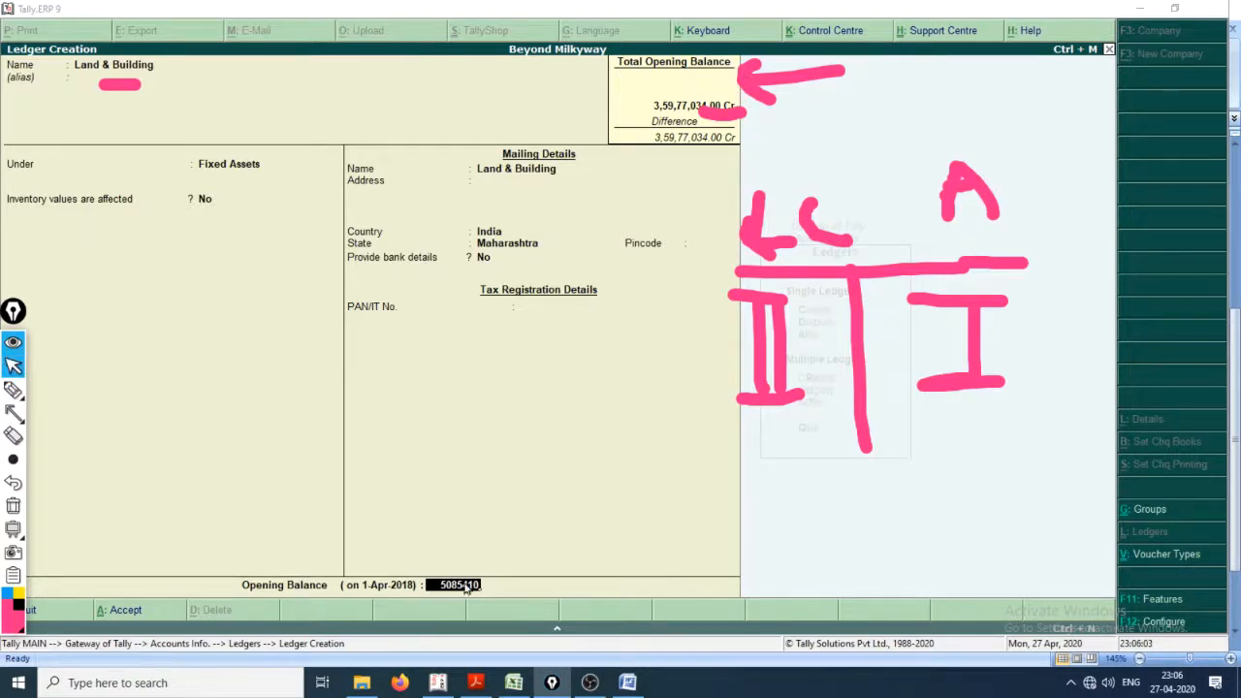
key(Return)
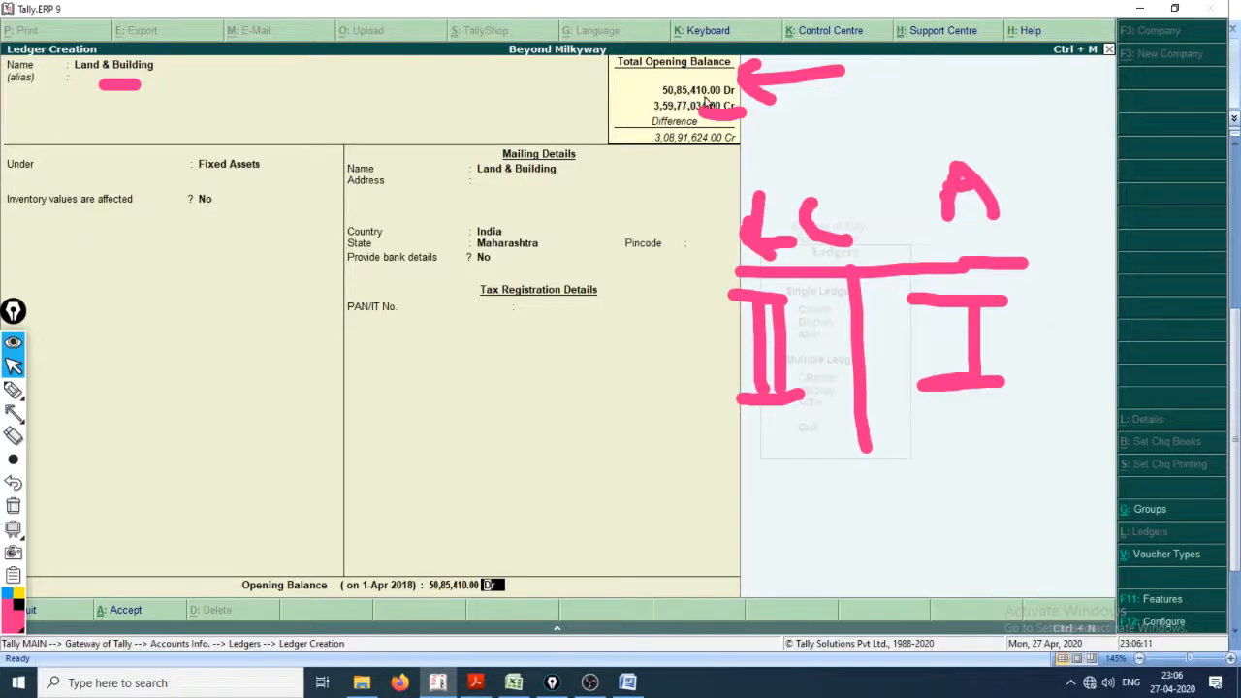
key(Return)
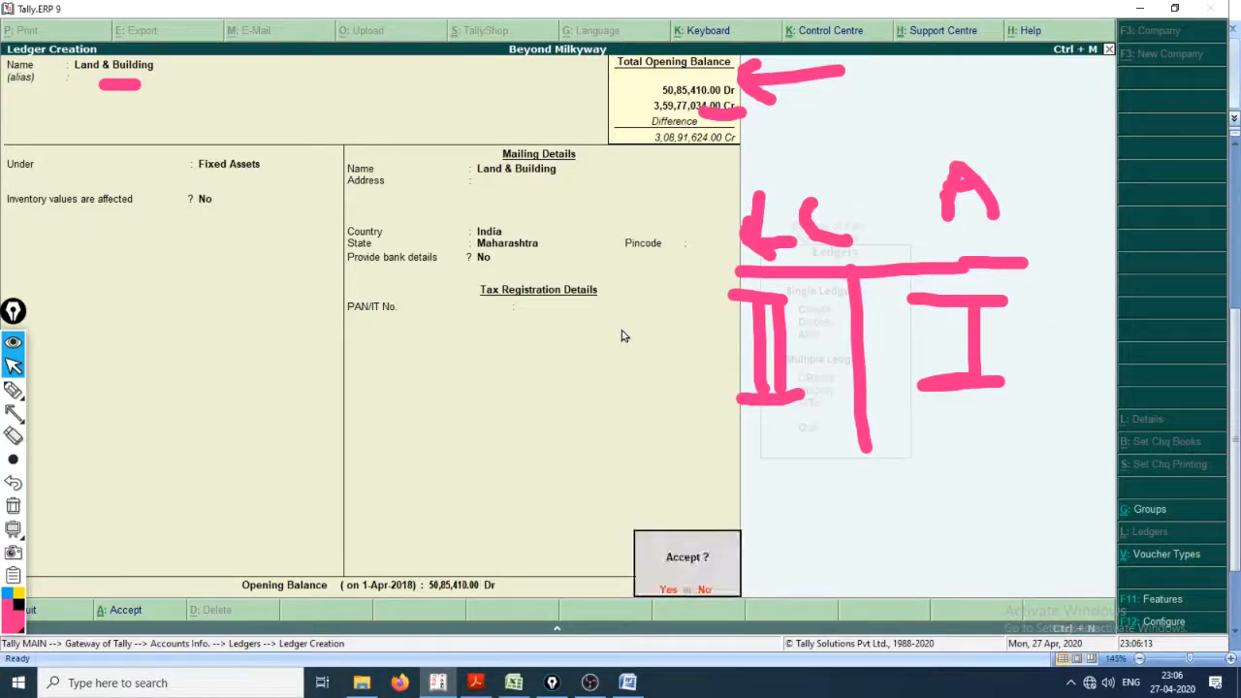
key(Return)
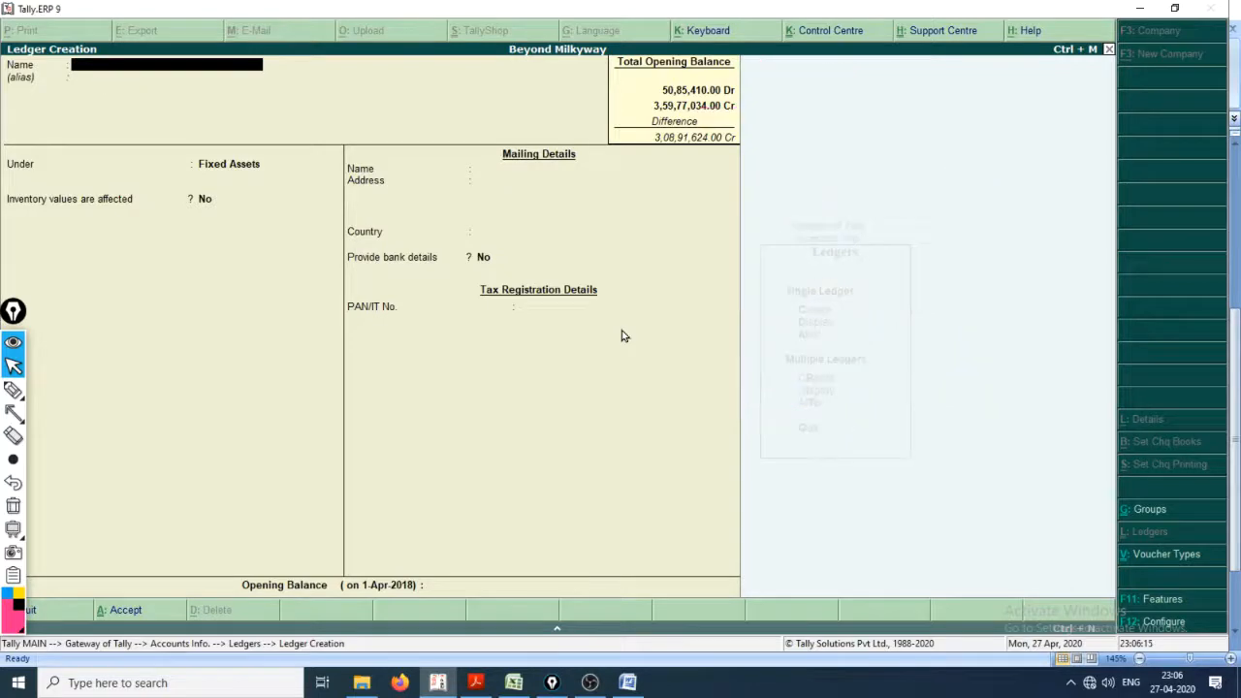
Step: Look up the Plant & Machinery row and its amount in the workbook and name the new Tally ledger Plant & Machinery
key(alt+Tab)
key(Tab)
key(Tab)
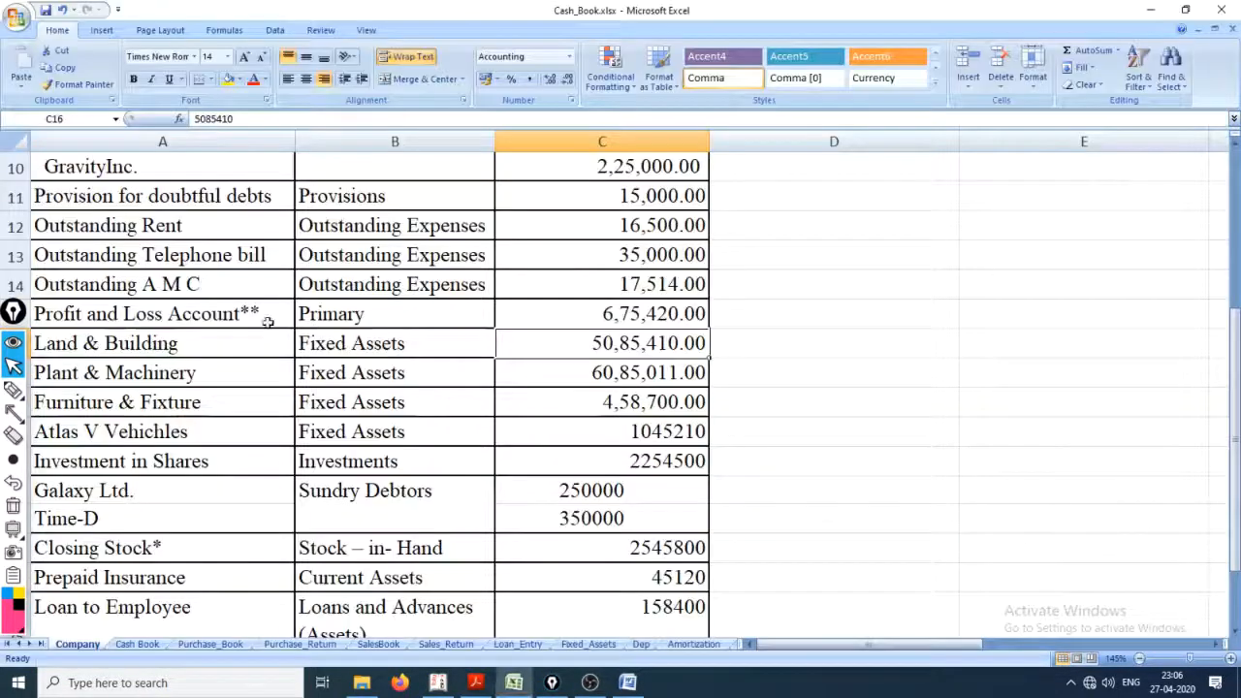
click(144, 394)
click(176, 378)
click(564, 380)
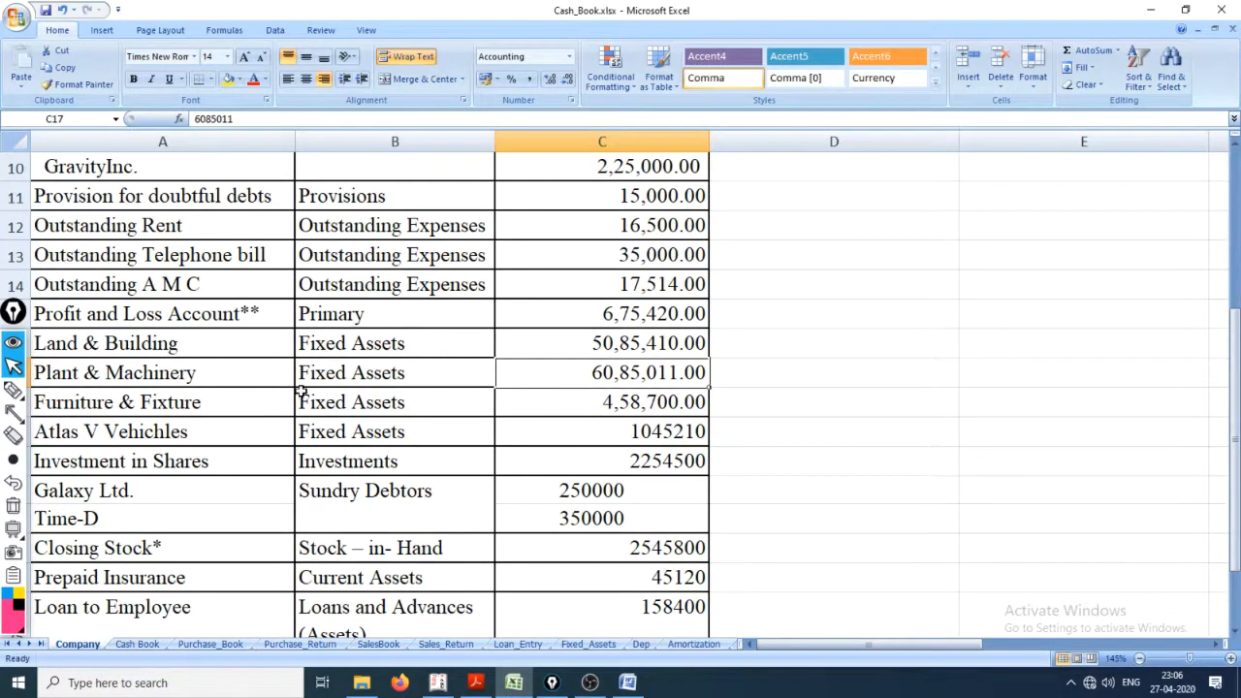
key(alt+Tab)
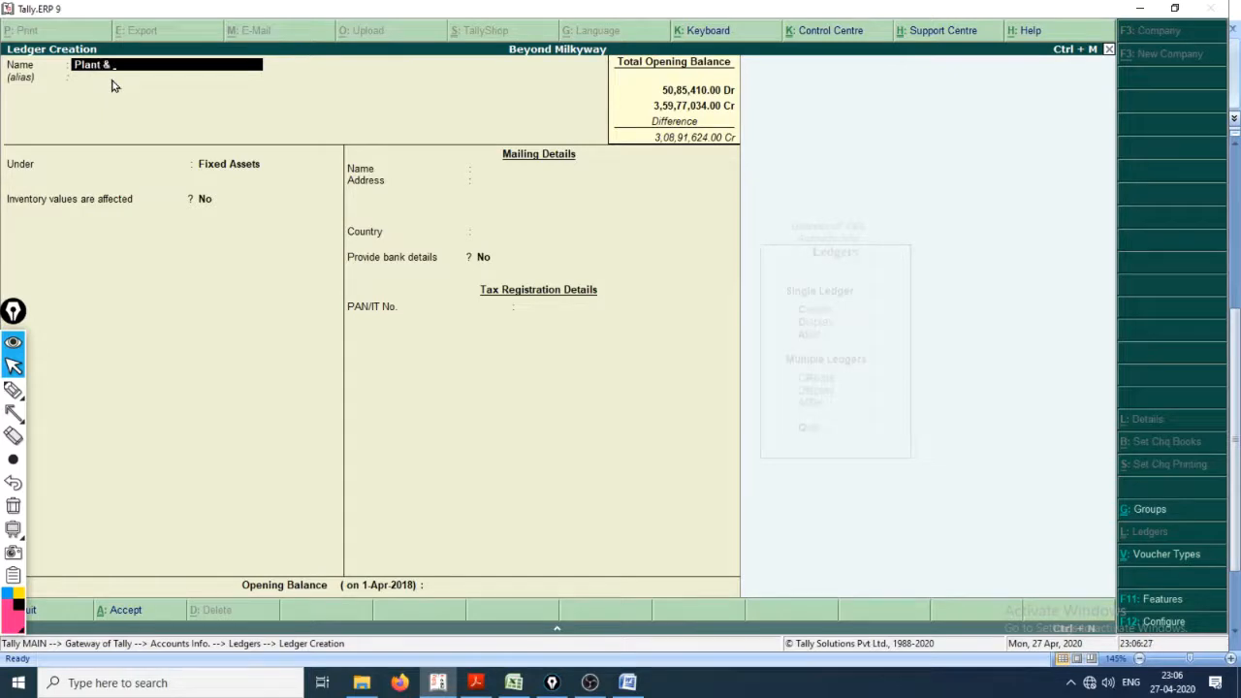
text(hine)
Step: Keep Plant & Machinery under Fixed Assets, set its opening balance to 6085011 Dr and save the ledger
key(Return)
key(Return)
key(Return)
key(Return)
key(Return)
key(Return)
key(Return)
key(Return)
key(Return)
key(Return)
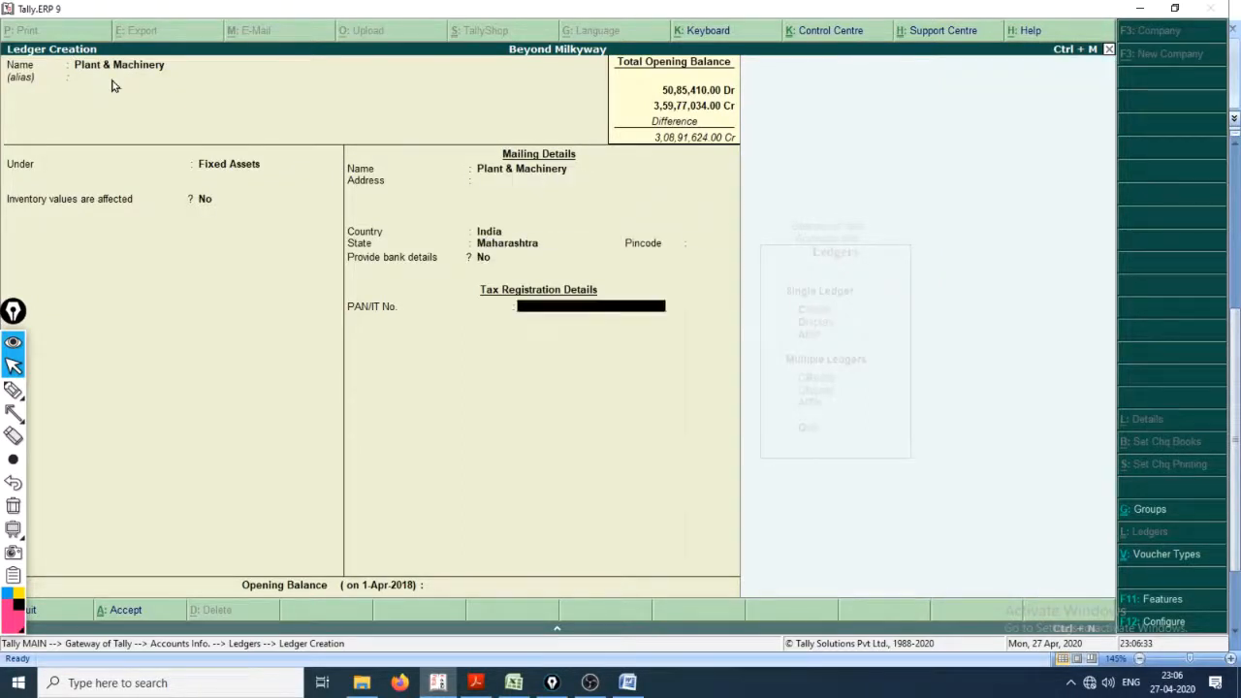
key(Return)
text(6085011)
key(Return)
key(Return)
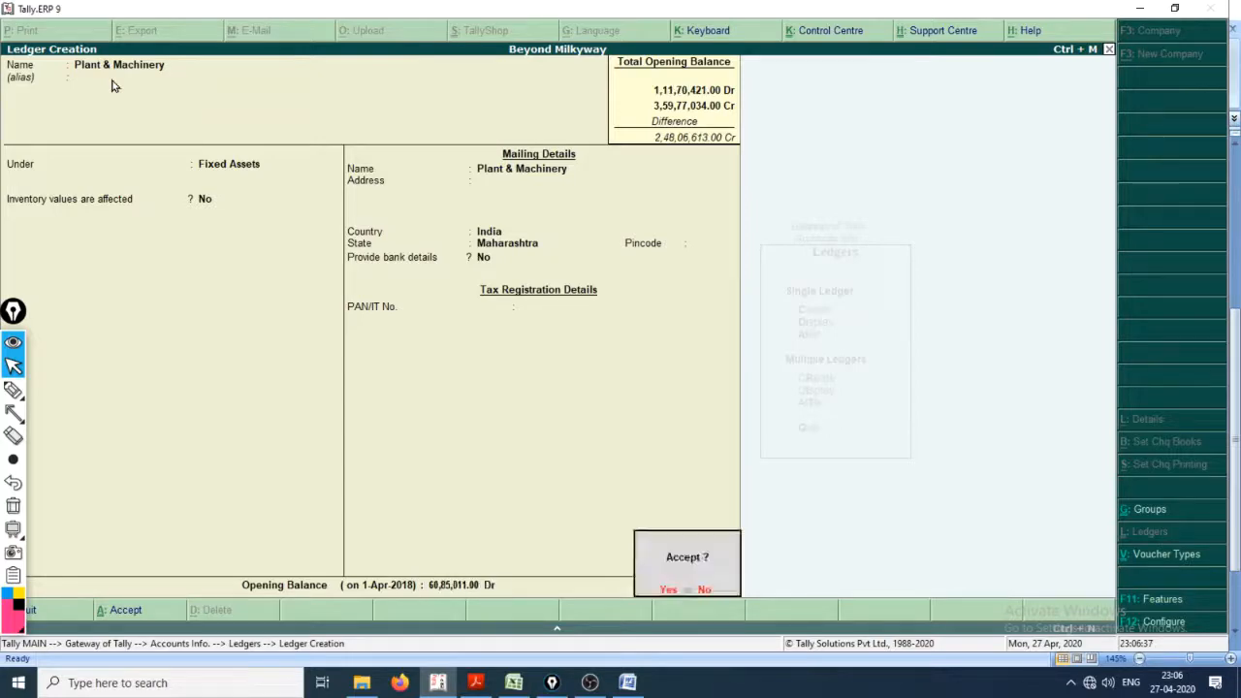
key(Return)
Step: Look up the Furniture & Fixture row in the workbook and name the new Tally ledger Furniture & Fixtures under Fixed Assets
key(alt+Tab)
key(alt+Tab)
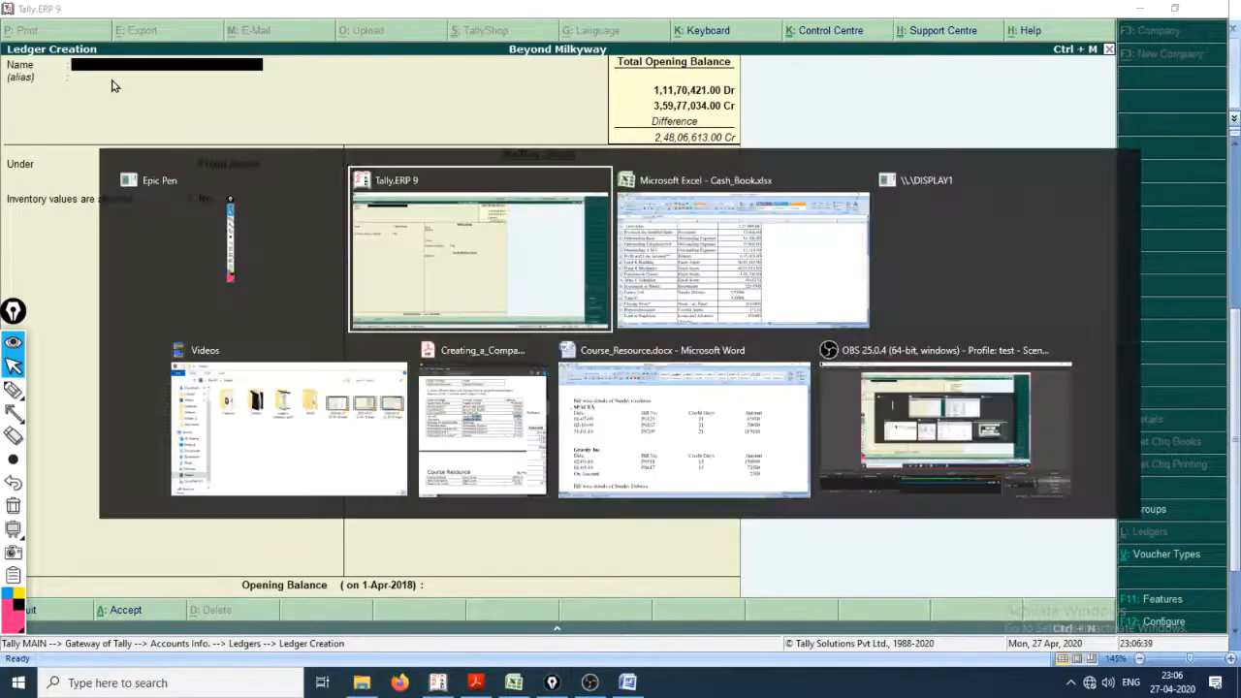
key(alt+Tab)
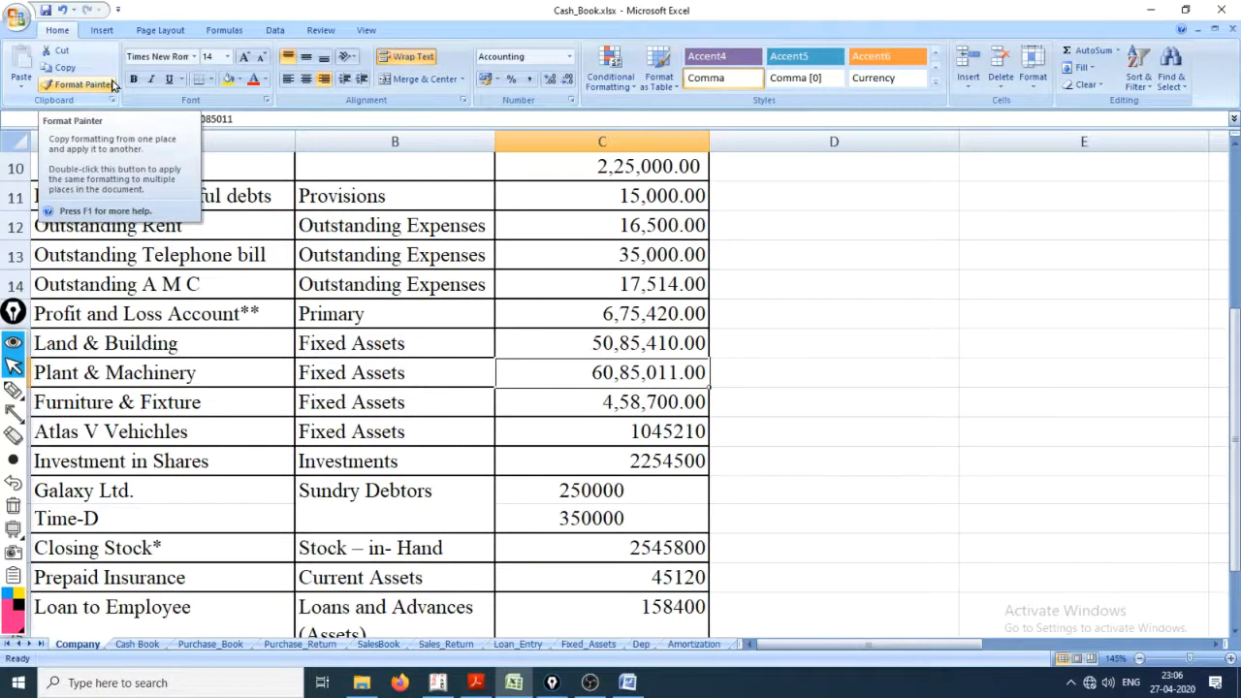
click(160, 403)
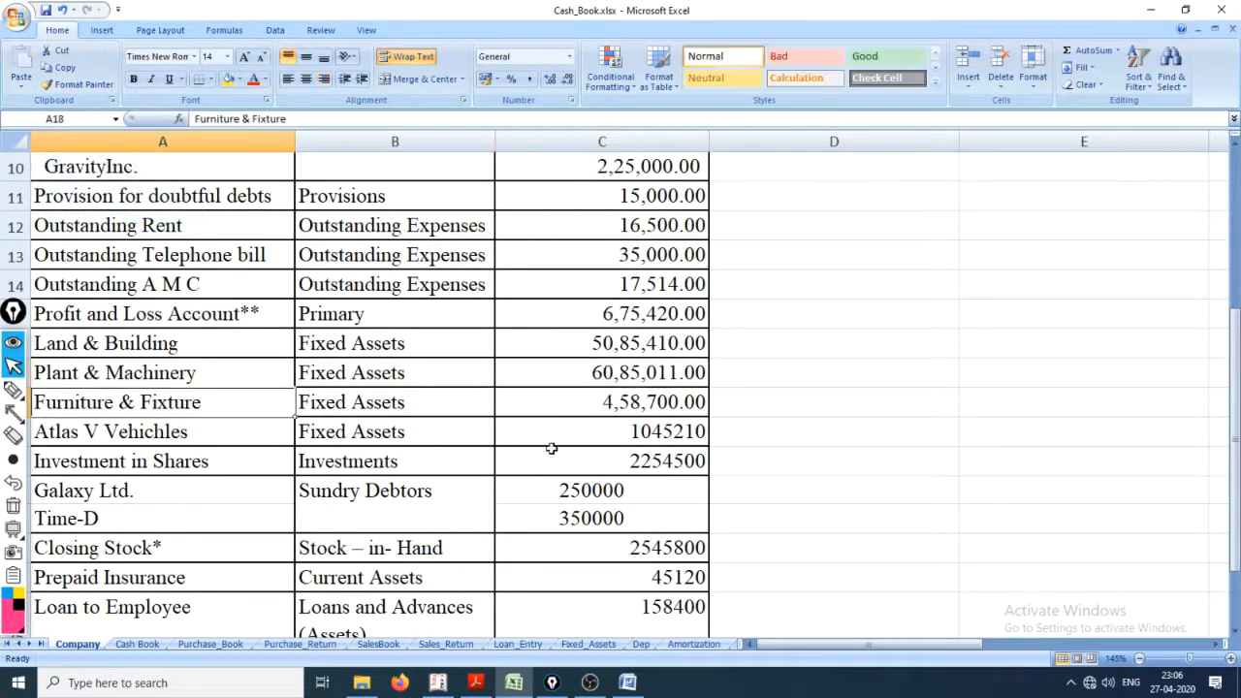
drag(236, 408, 562, 410)
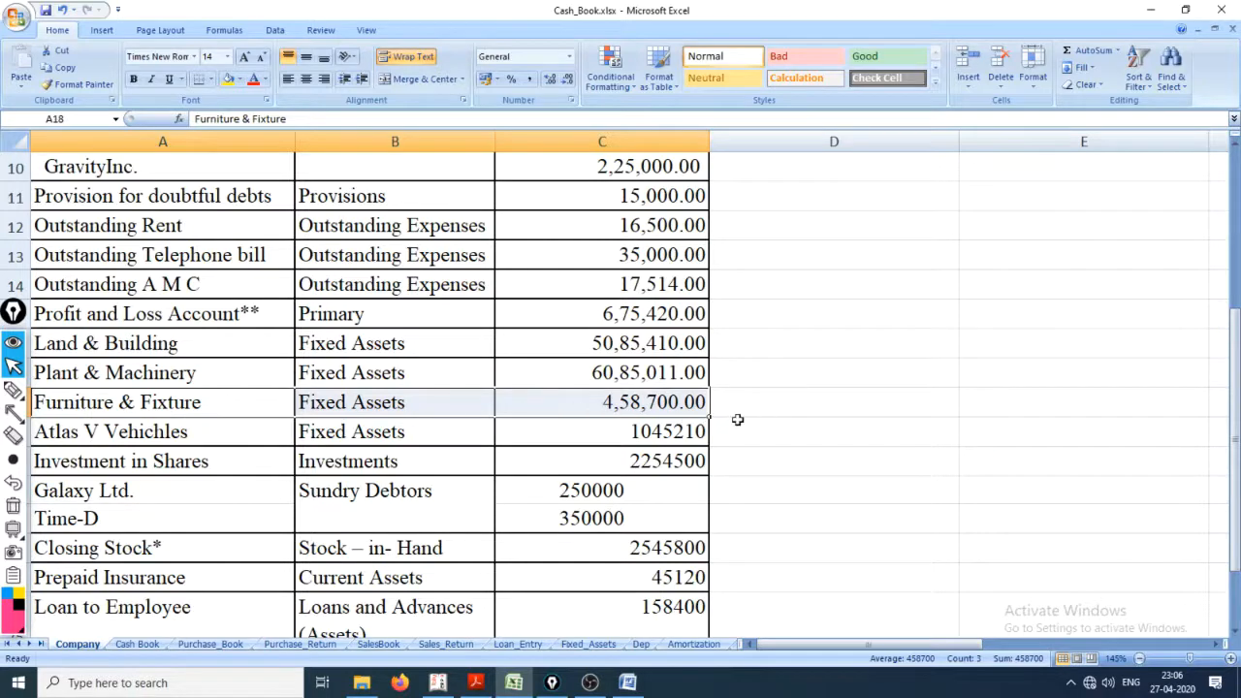
key(alt+Tab)
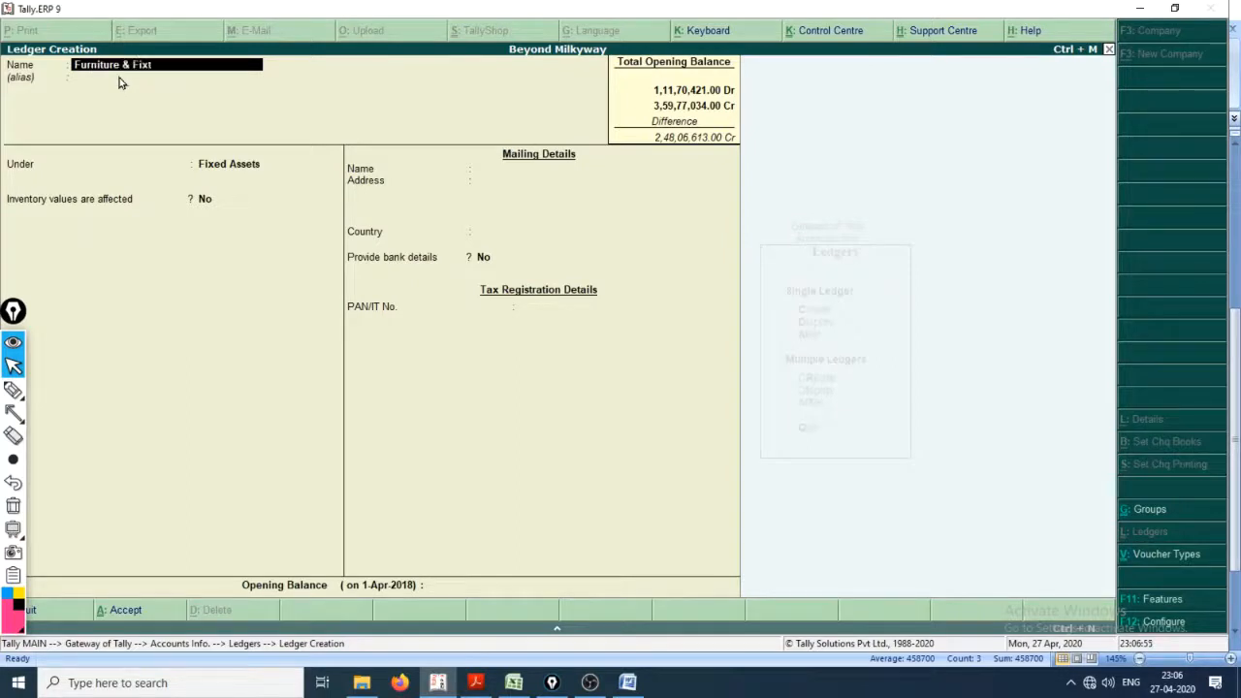
key(Return)
Step: Keep the default details of Furniture & Fixtures, set its opening balance to 481700 Dr and save the ledger
key(Return)
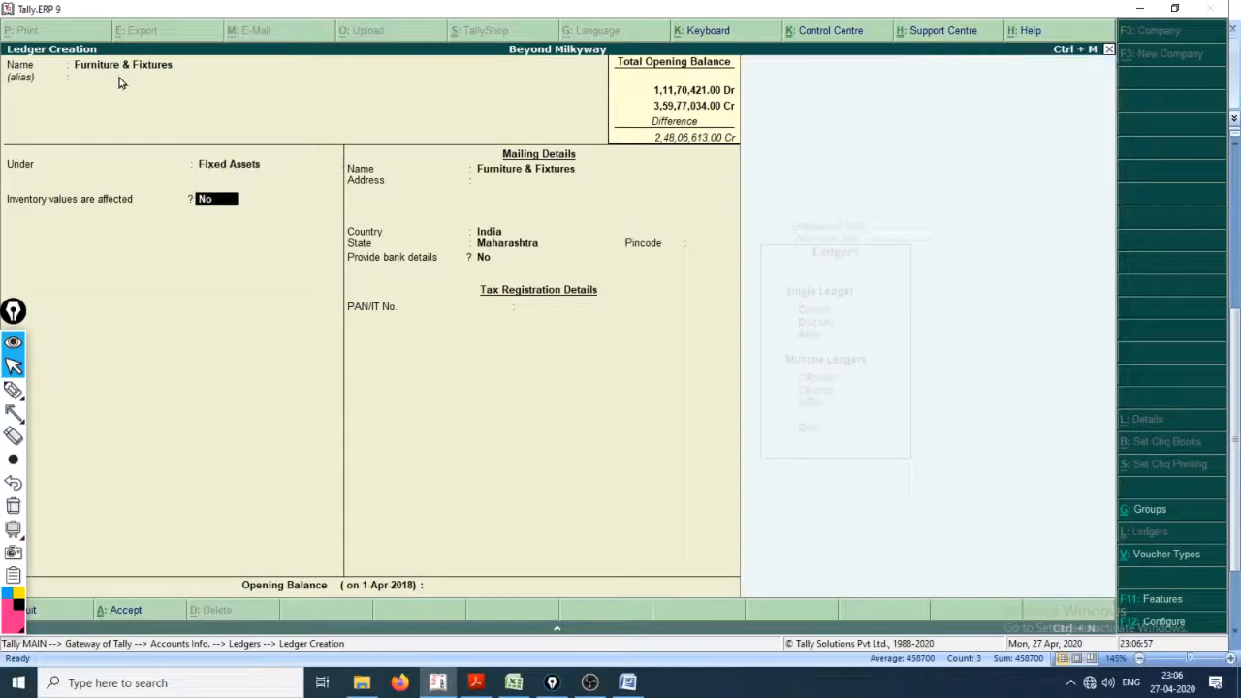
key(Return)
key(Return)
key(Return)
key(Return)
key(Return)
key(Return)
key(Return)
text(481700)
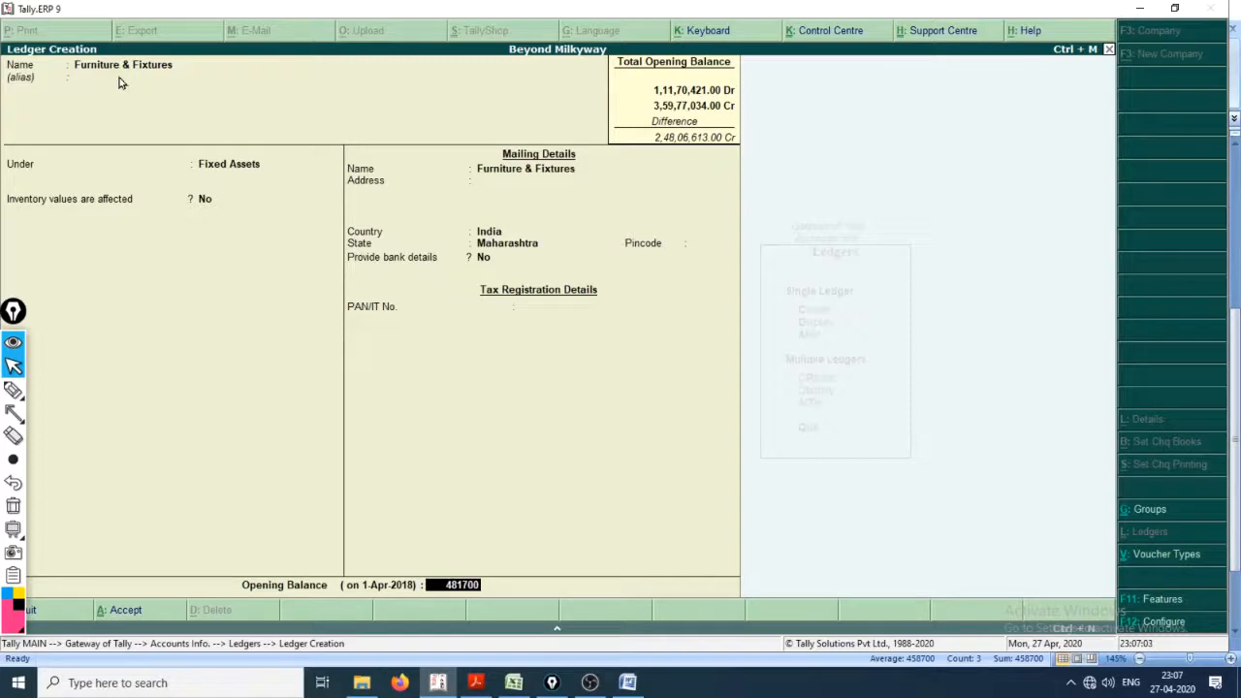
key(Return)
key(Return)
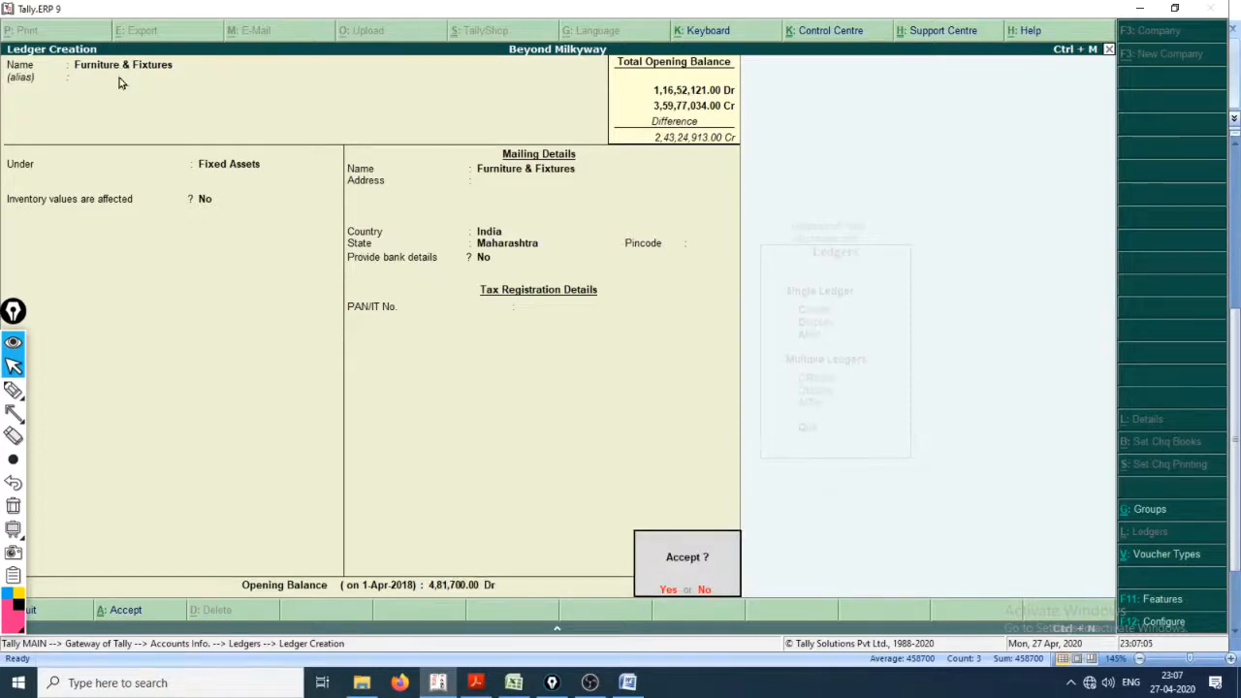
key(y)
Step: Review the Atlas V Vehichles and Investment in Shares rows in the workbook and return to the blank Tally ledger form
key(alt+Tab)
key(alt+Tab)
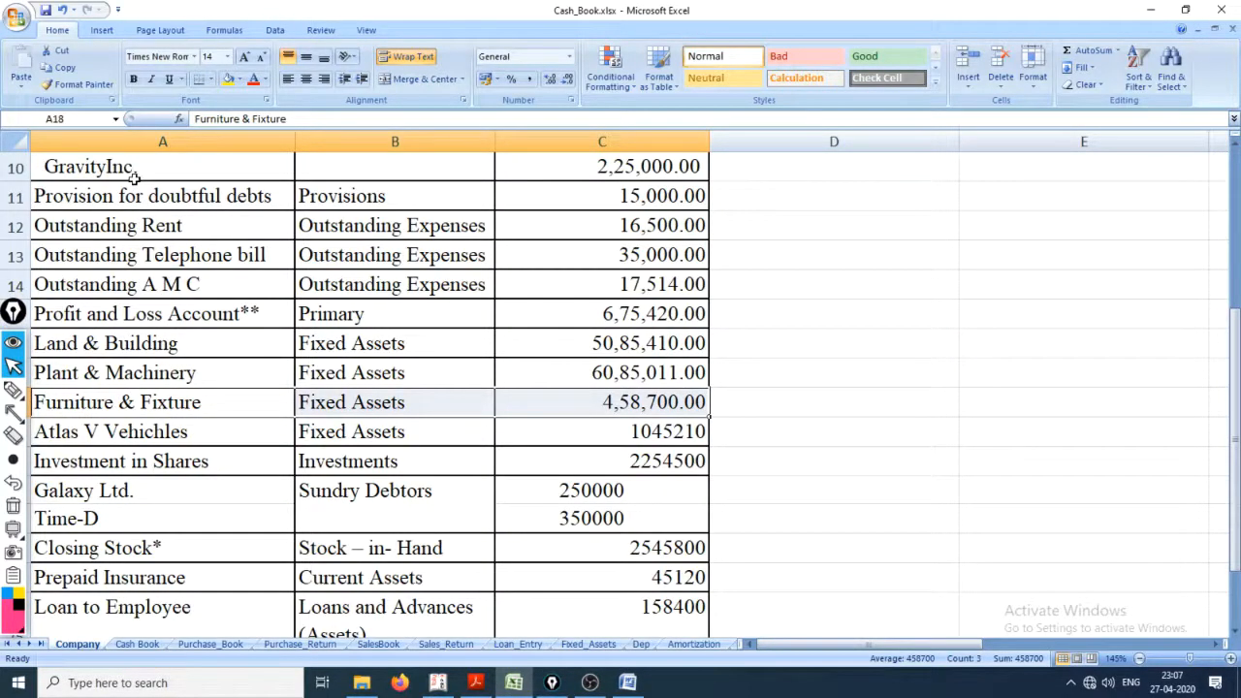
scroll(145, 194, up, 3)
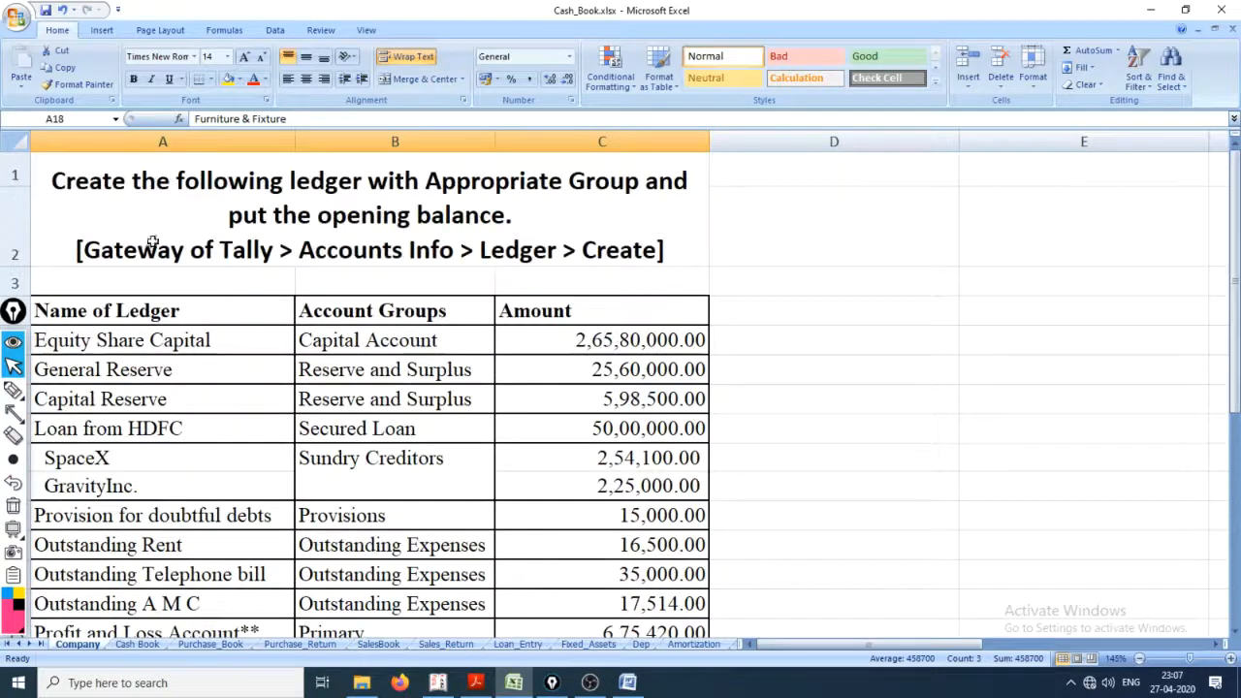
scroll(156, 243, down, 4)
drag(152, 355, 536, 353)
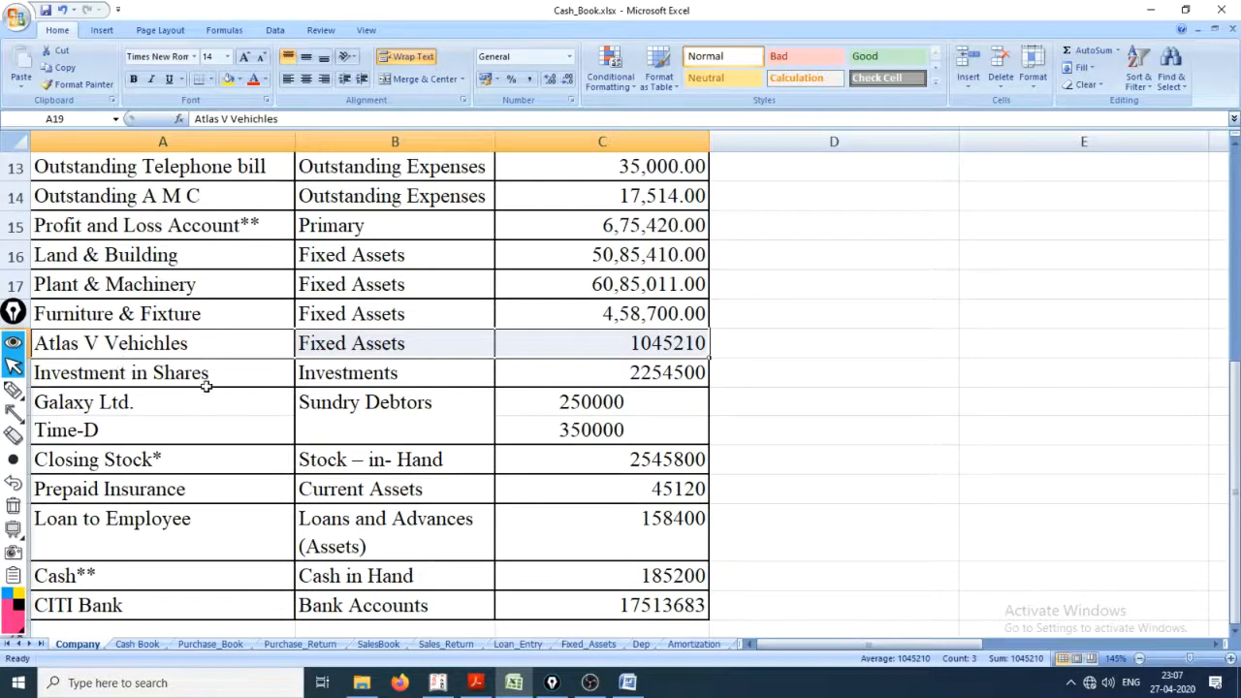
drag(192, 381, 604, 384)
drag(190, 351, 580, 353)
key(alt+Tab)
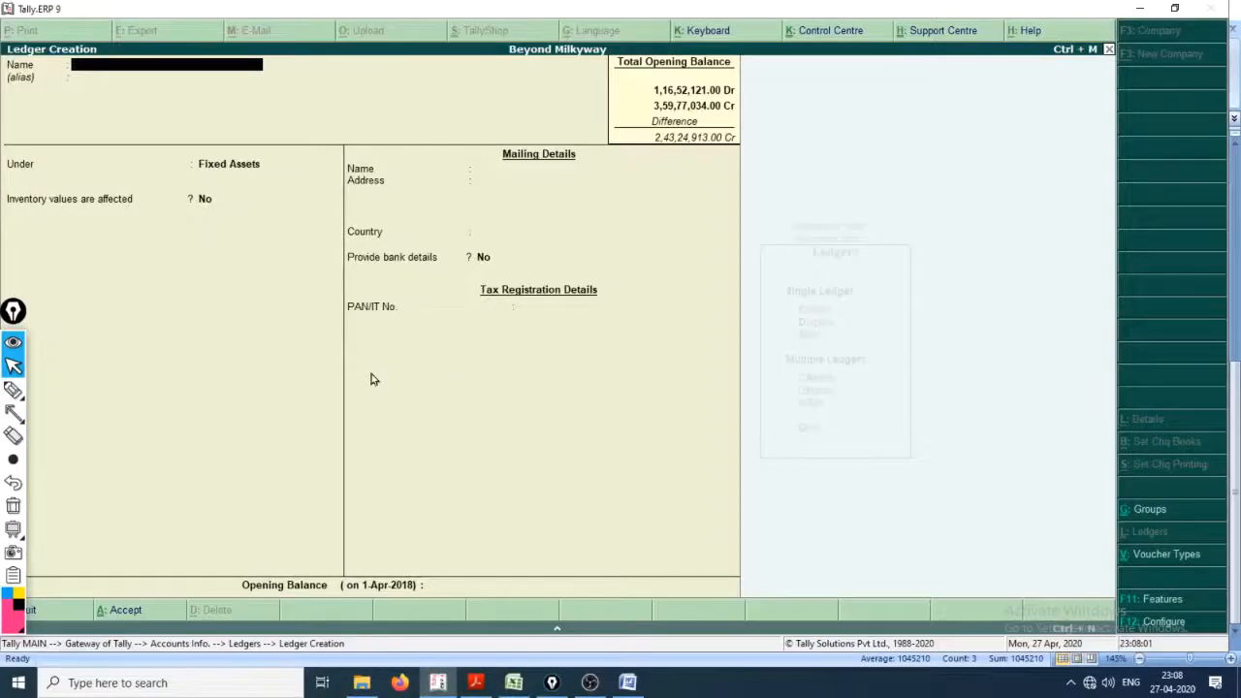